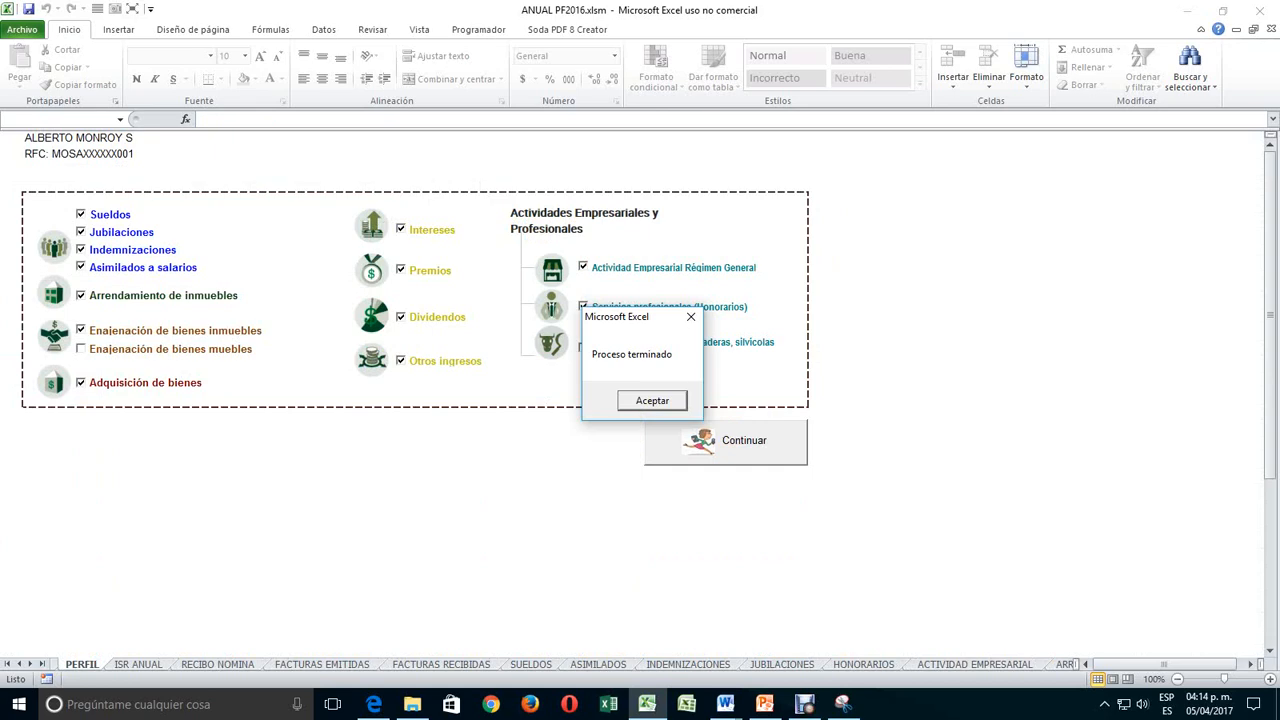
- Dismiss the process-finished message and switch to the RECIBO NOMINA sheet
{"action": "key", "text": "Return"}
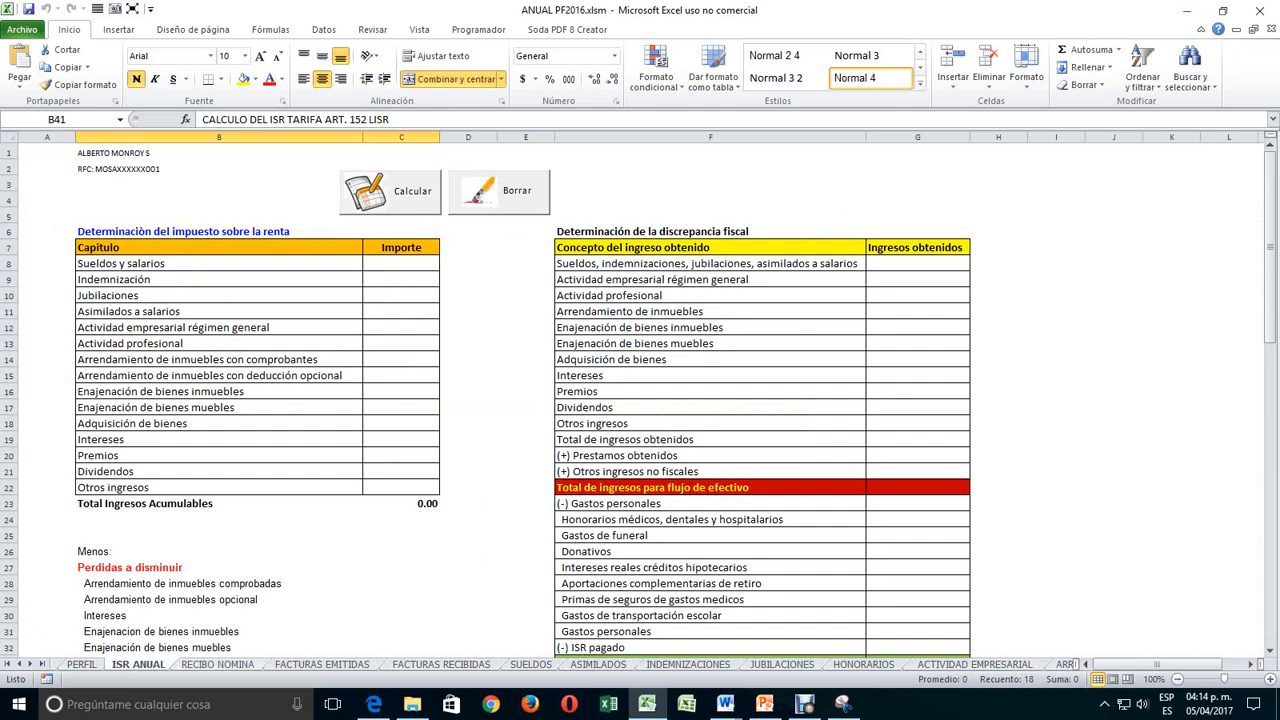
{"action": "key", "text": "ctrl+Page_Down"}
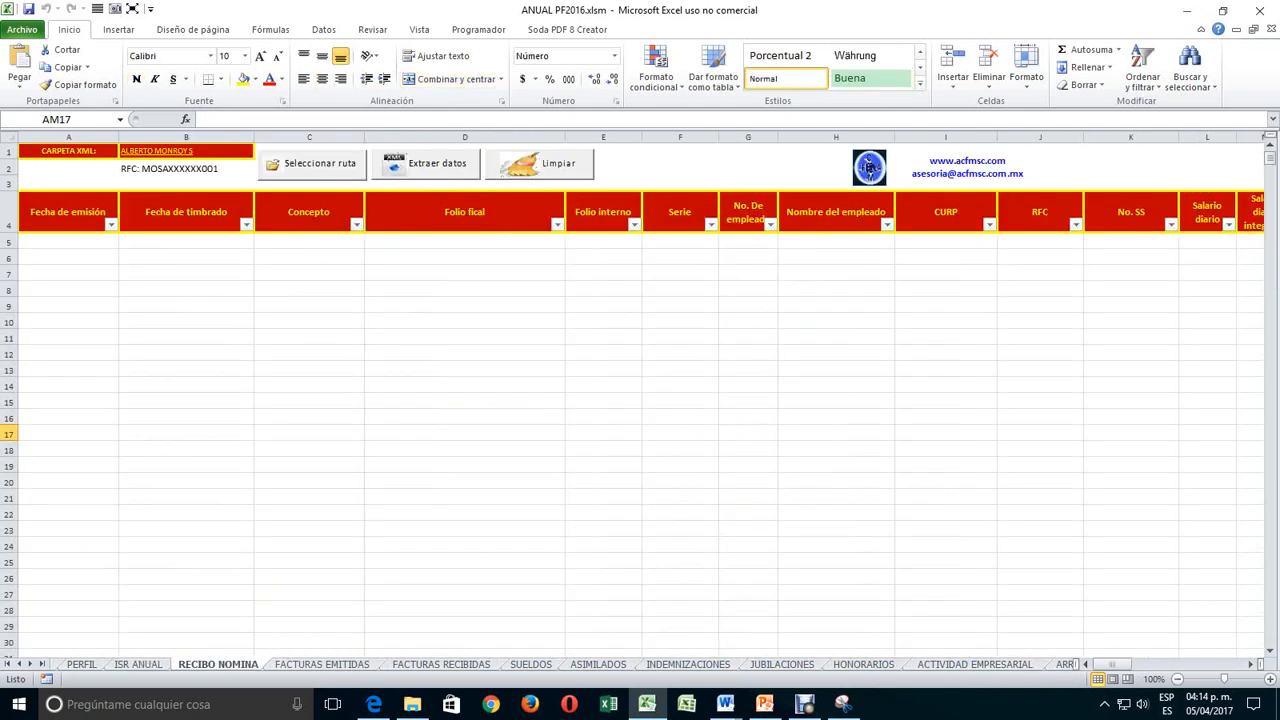
- Try to extract the payroll data from C:\AdminXML\BovedaCFDi, using folder Emitidas\2017\01 of the company whose code starts with JBE
{"action": "left_click", "coordinate": [312, 163]}
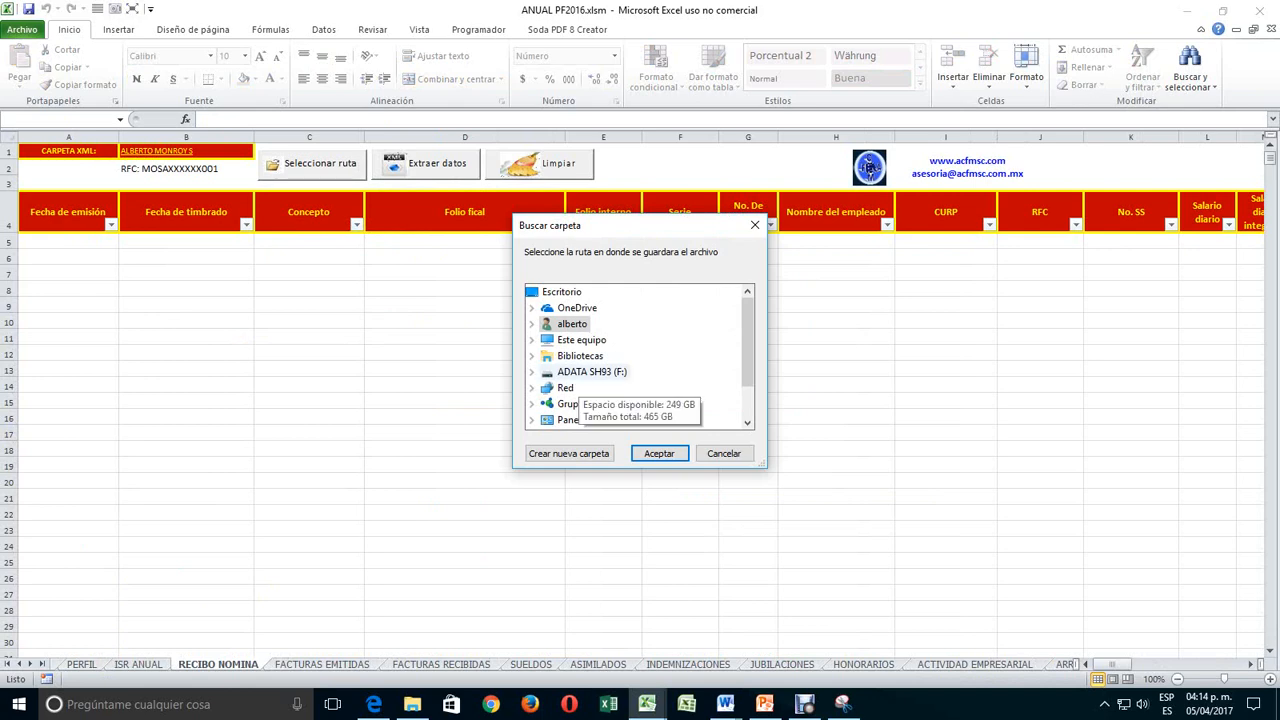
{"action": "left_click", "coordinate": [531, 339]}
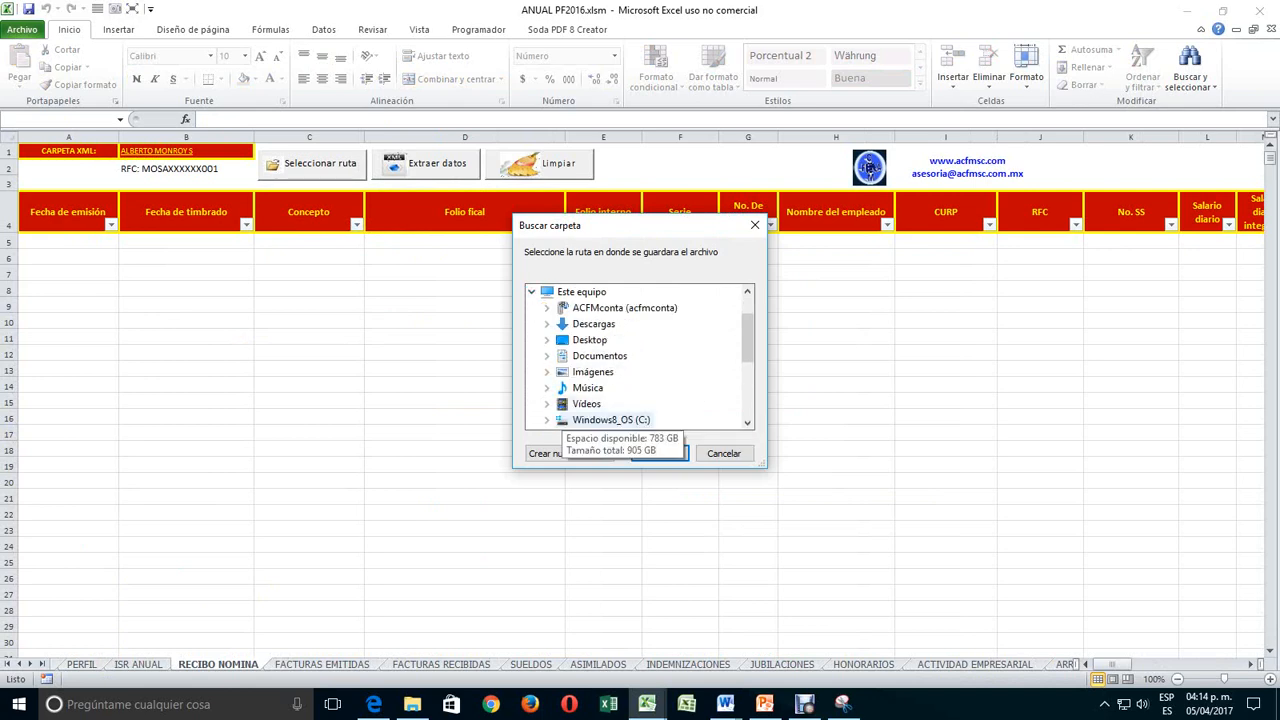
{"action": "left_click", "coordinate": [547, 420]}
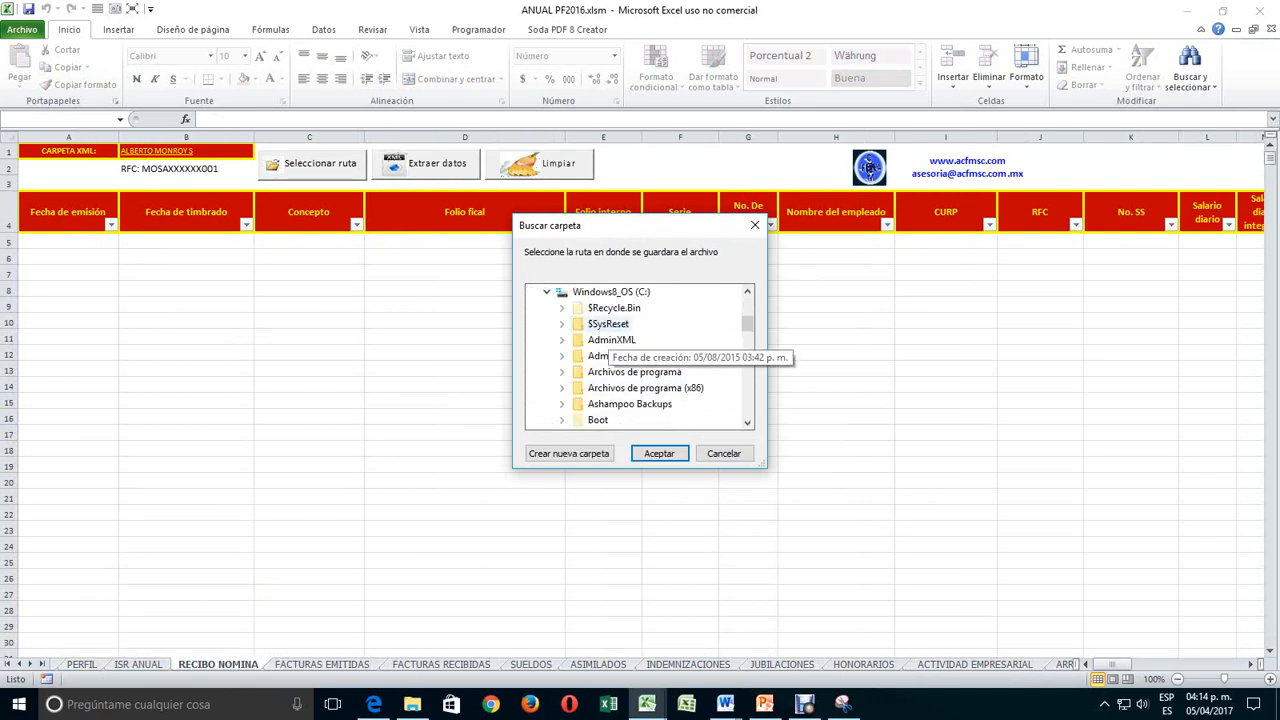
{"action": "left_click", "coordinate": [562, 339]}
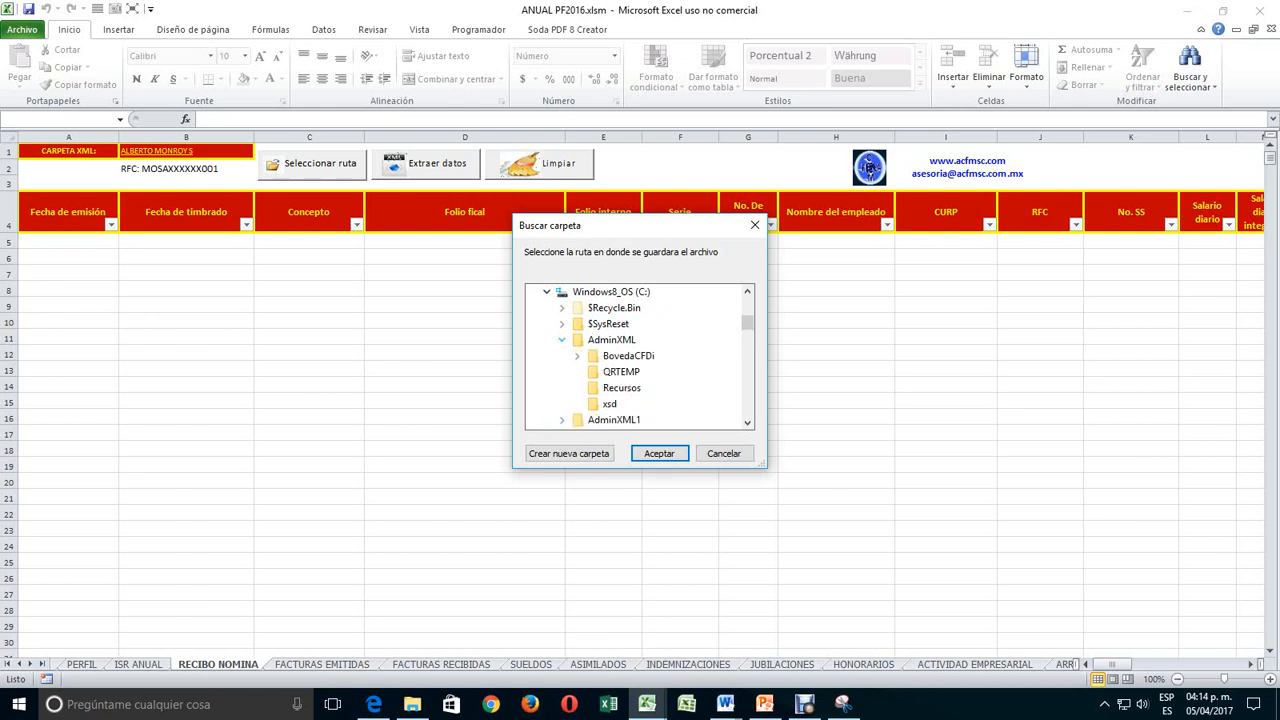
{"action": "left_click", "coordinate": [577, 355]}
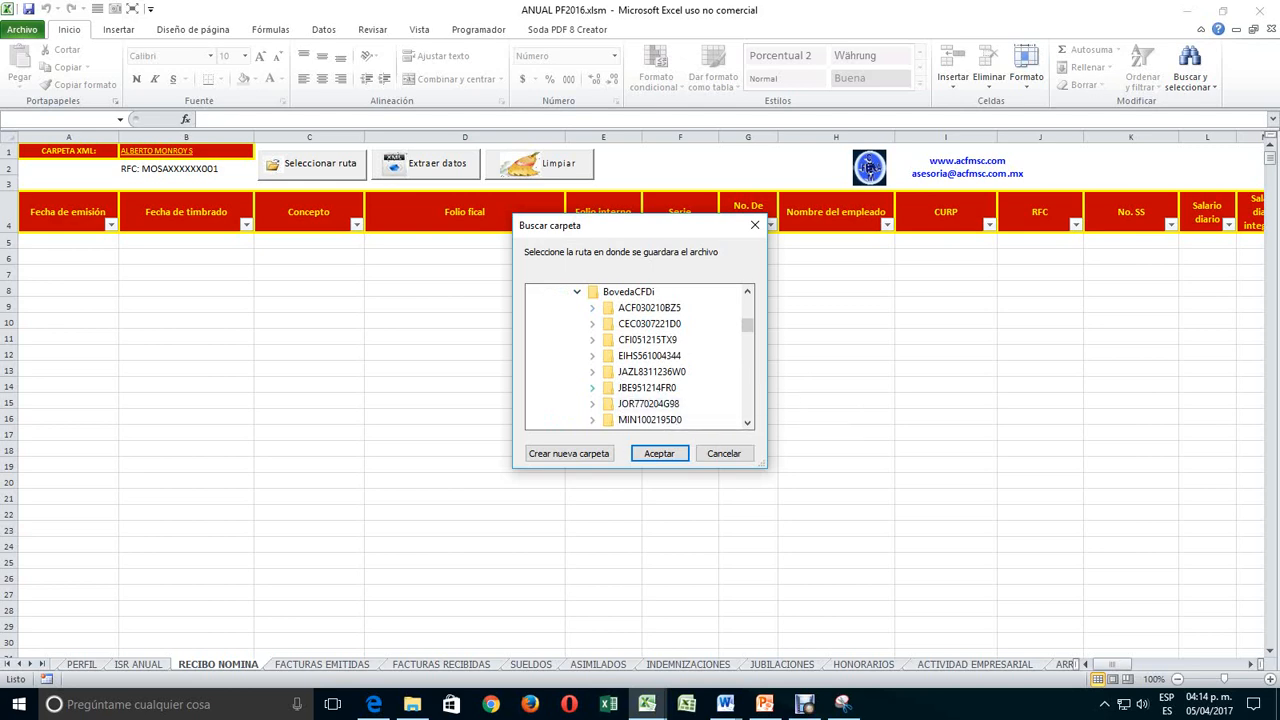
{"action": "left_click", "coordinate": [592, 388]}
{"action": "left_click", "coordinate": [607, 404]}
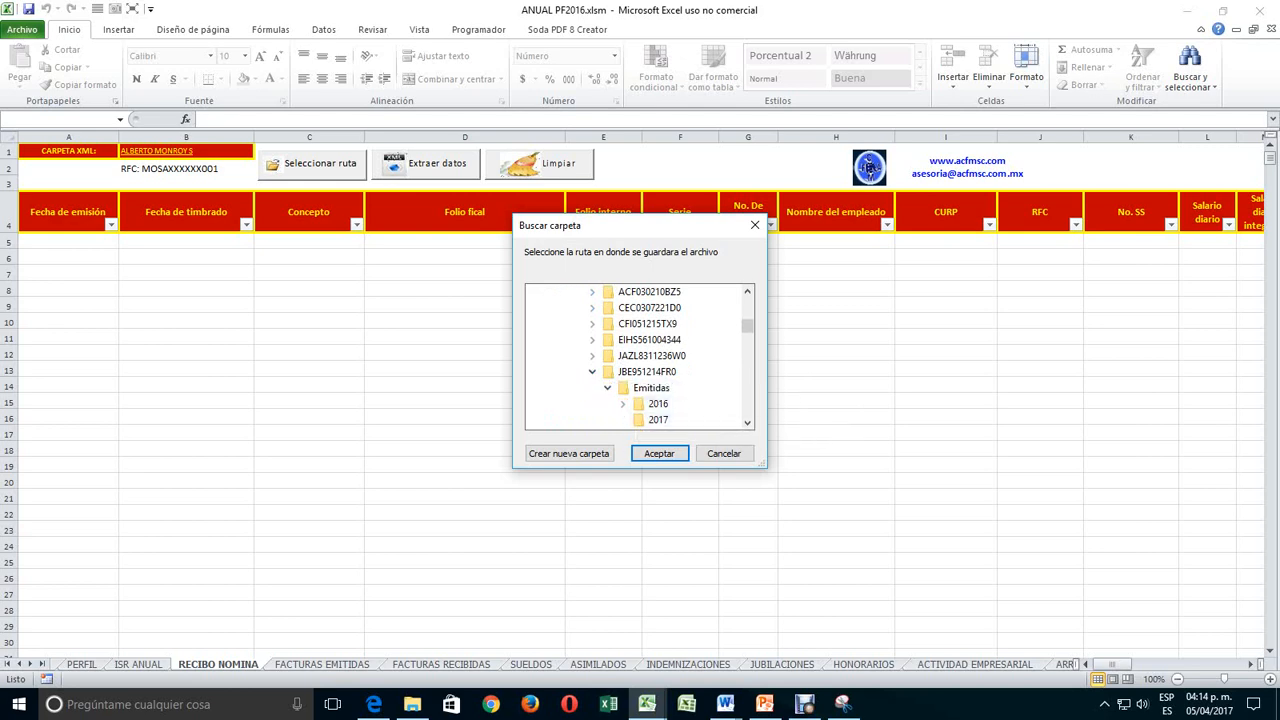
{"action": "left_click", "coordinate": [623, 419]}
{"action": "left_click", "coordinate": [668, 420]}
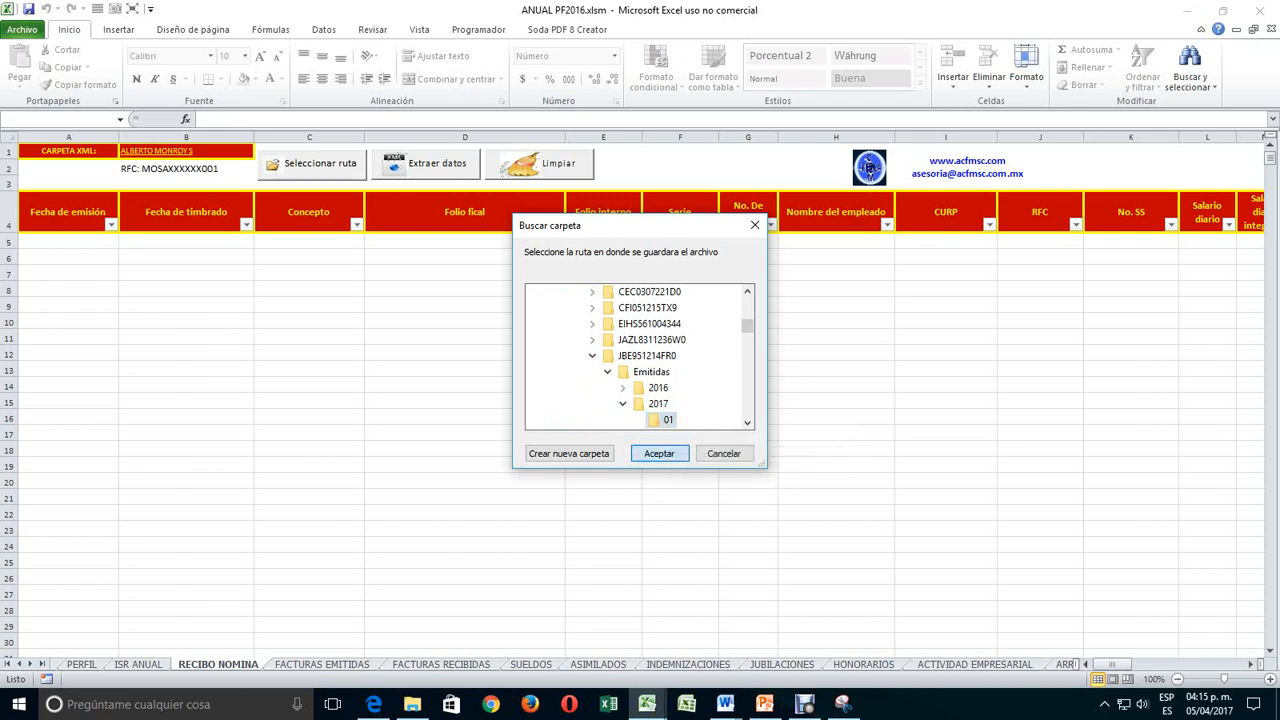
{"action": "left_click", "coordinate": [659, 453]}
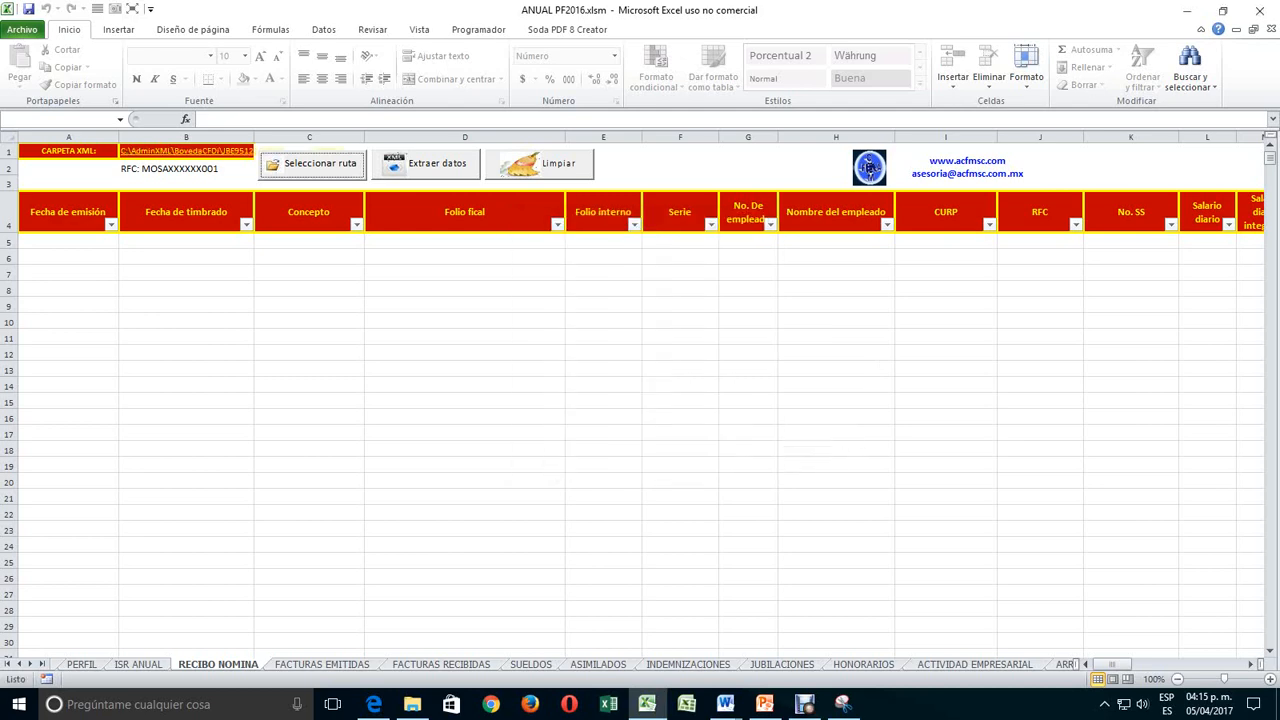
{"action": "left_click", "coordinate": [427, 164]}
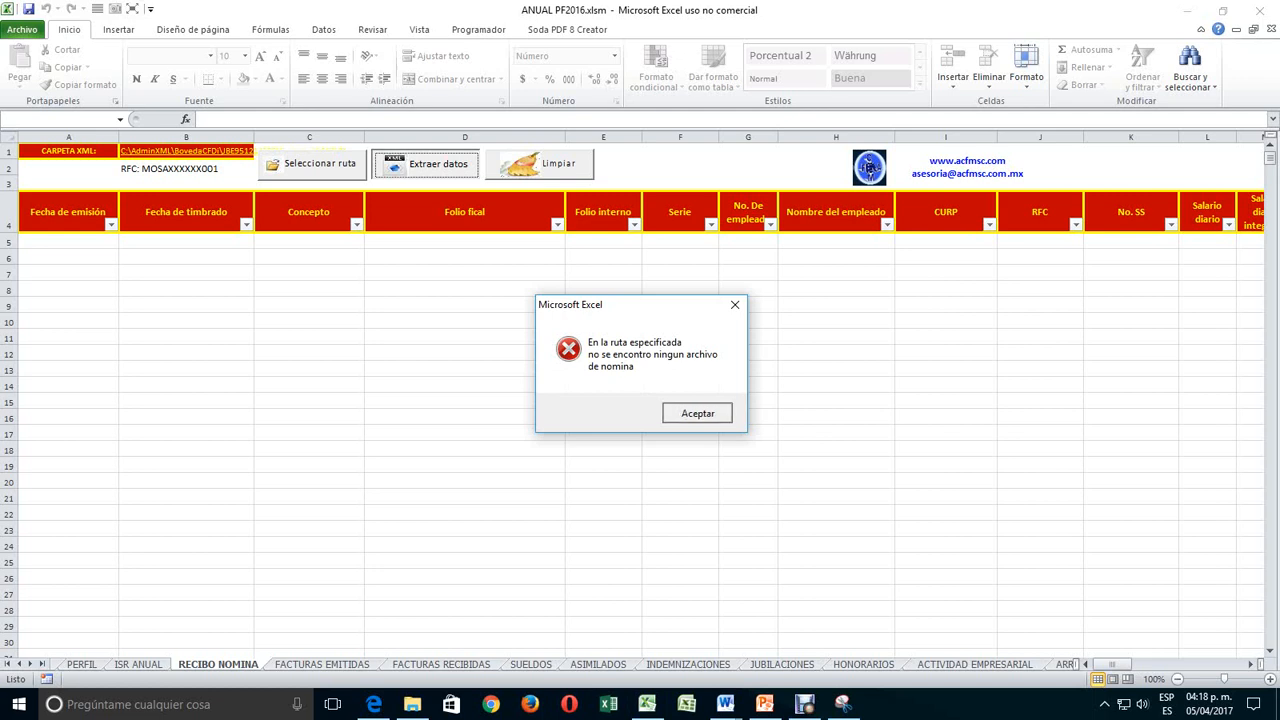
{"action": "key", "text": "Return"}
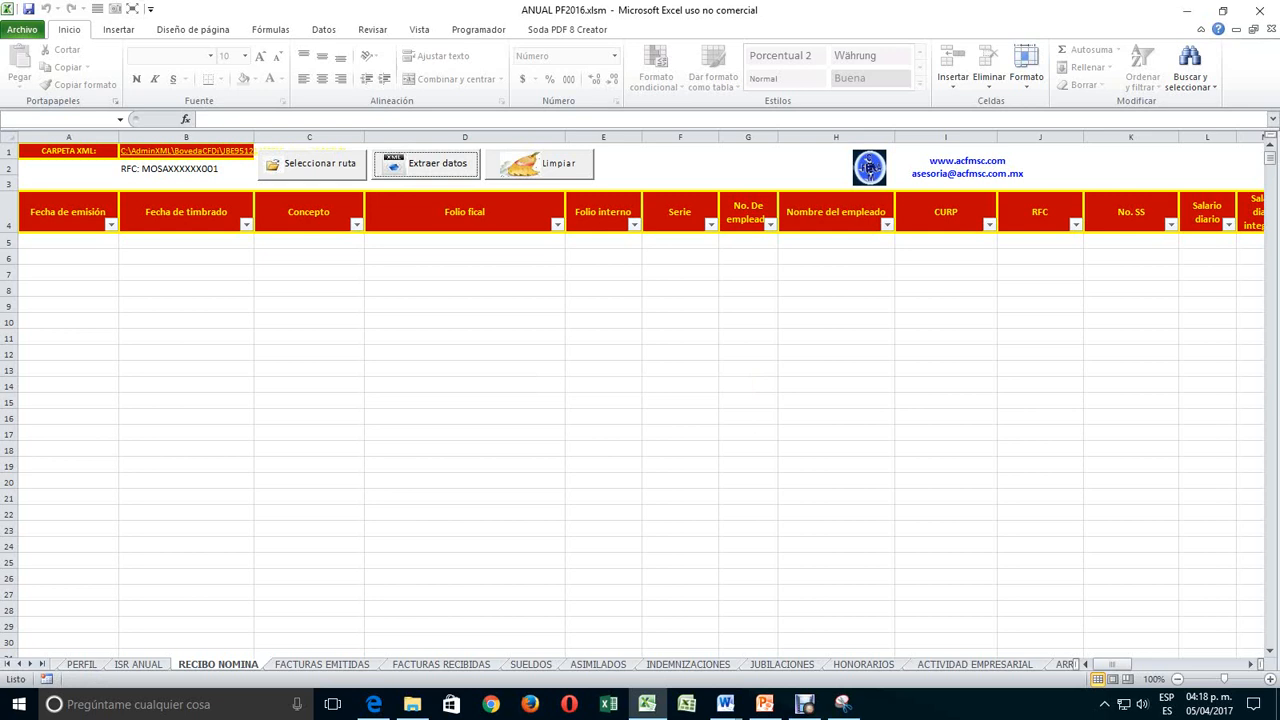
- Set the XML folder to Emitidas\2016\12 of the ACF company in C:\AdminXML\BovedaCFDi and extract its payroll data
{"action": "left_click", "coordinate": [312, 164]}
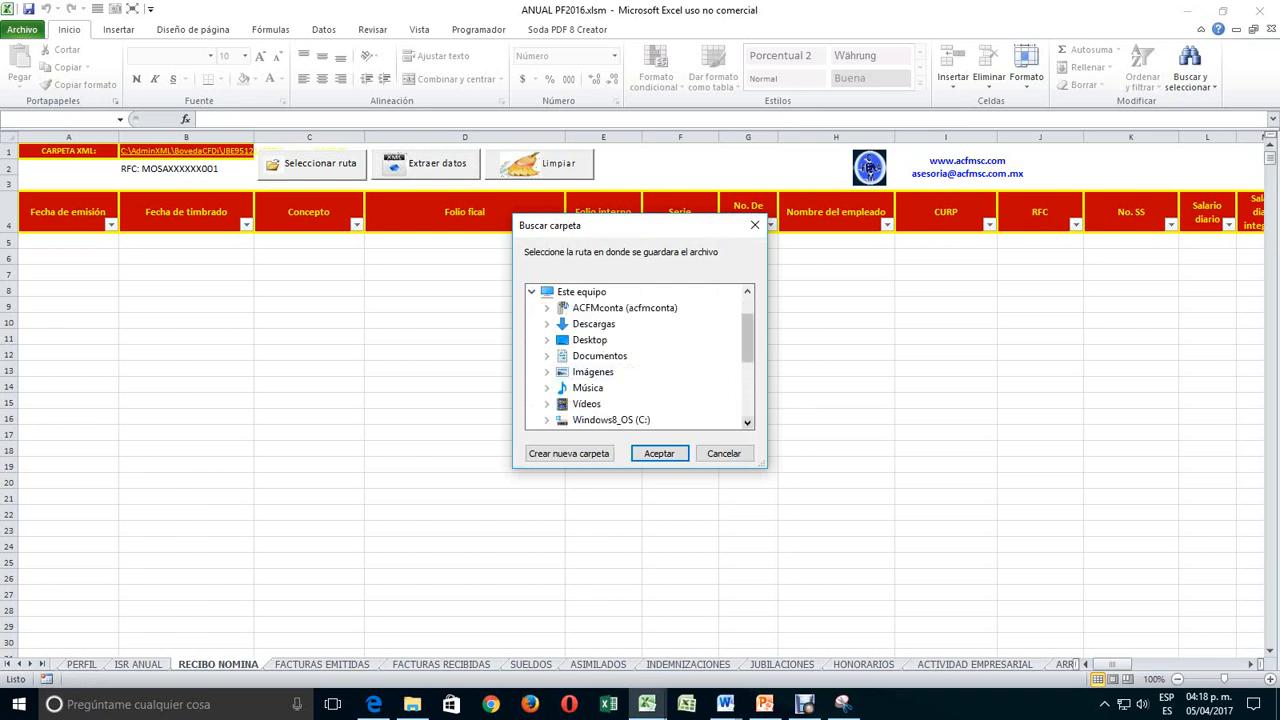
{"action": "scroll", "coordinate": [606, 388], "scroll_direction": "down", "scroll_amount": 1}
{"action": "left_click", "coordinate": [547, 356]}
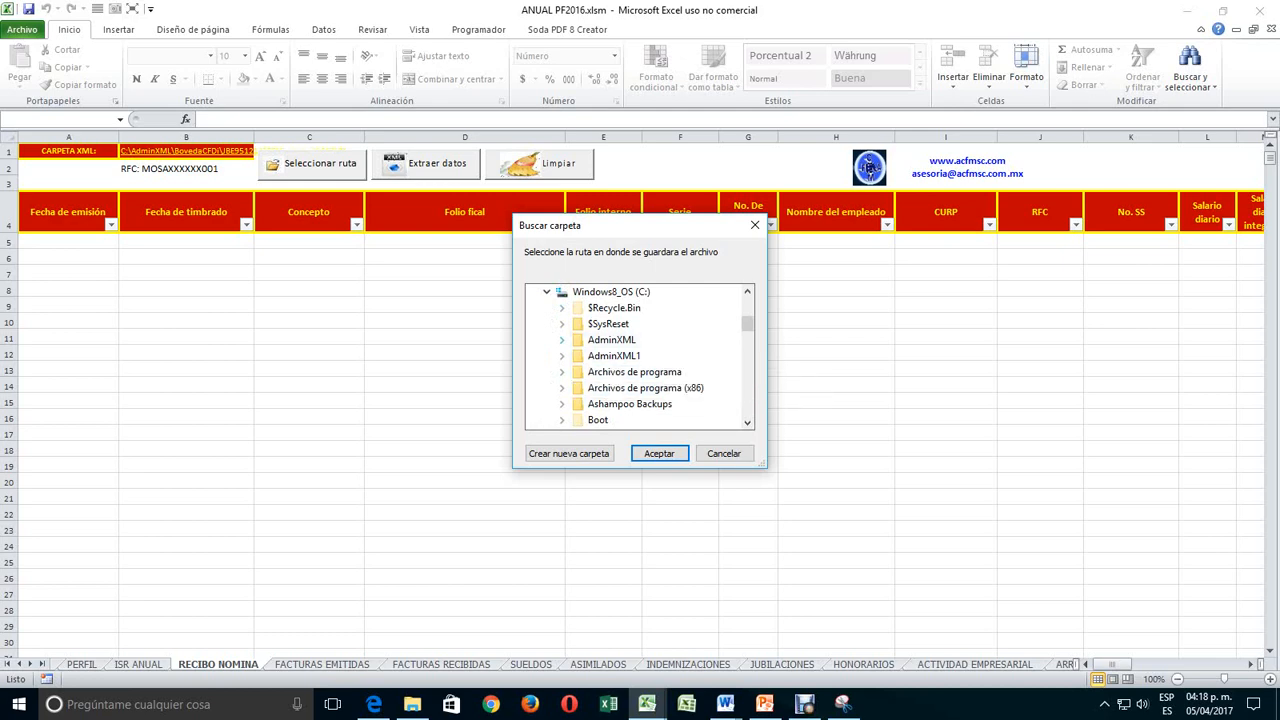
{"action": "left_click", "coordinate": [562, 340]}
{"action": "left_click", "coordinate": [577, 356]}
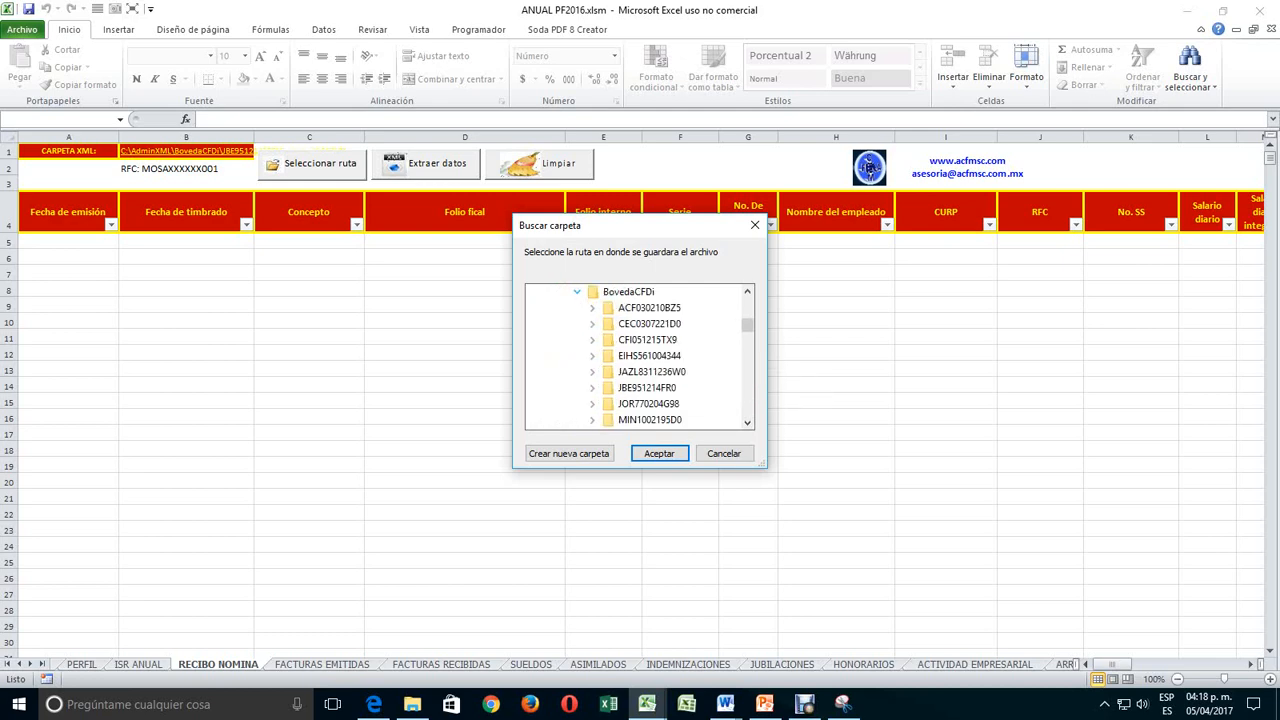
{"action": "left_click", "coordinate": [592, 307]}
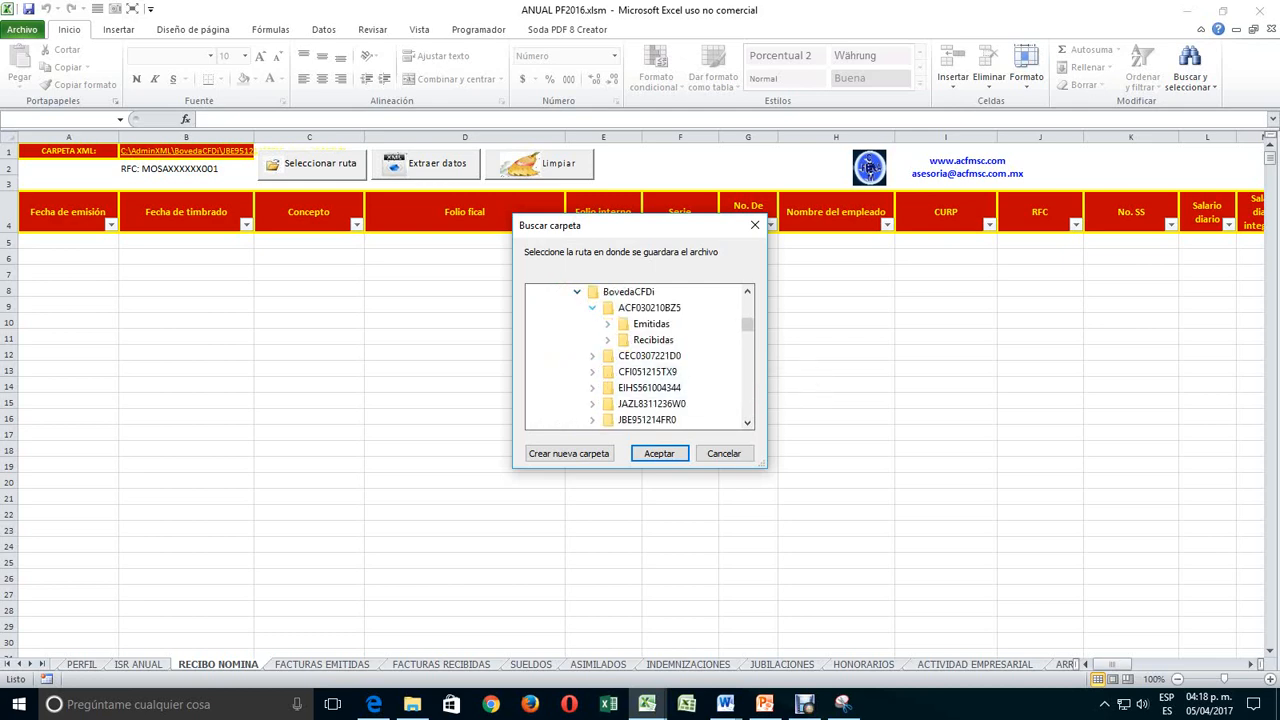
{"action": "left_click", "coordinate": [607, 323]}
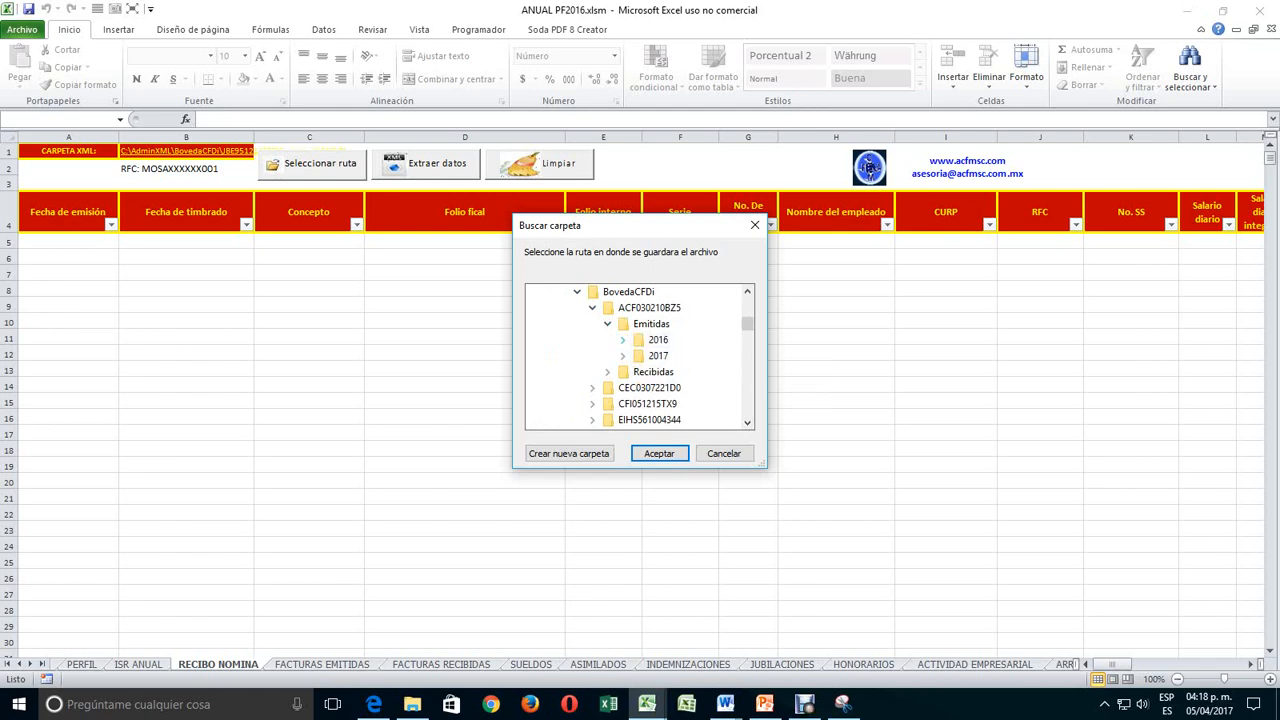
{"action": "left_click", "coordinate": [622, 339]}
{"action": "left_click", "coordinate": [668, 388]}
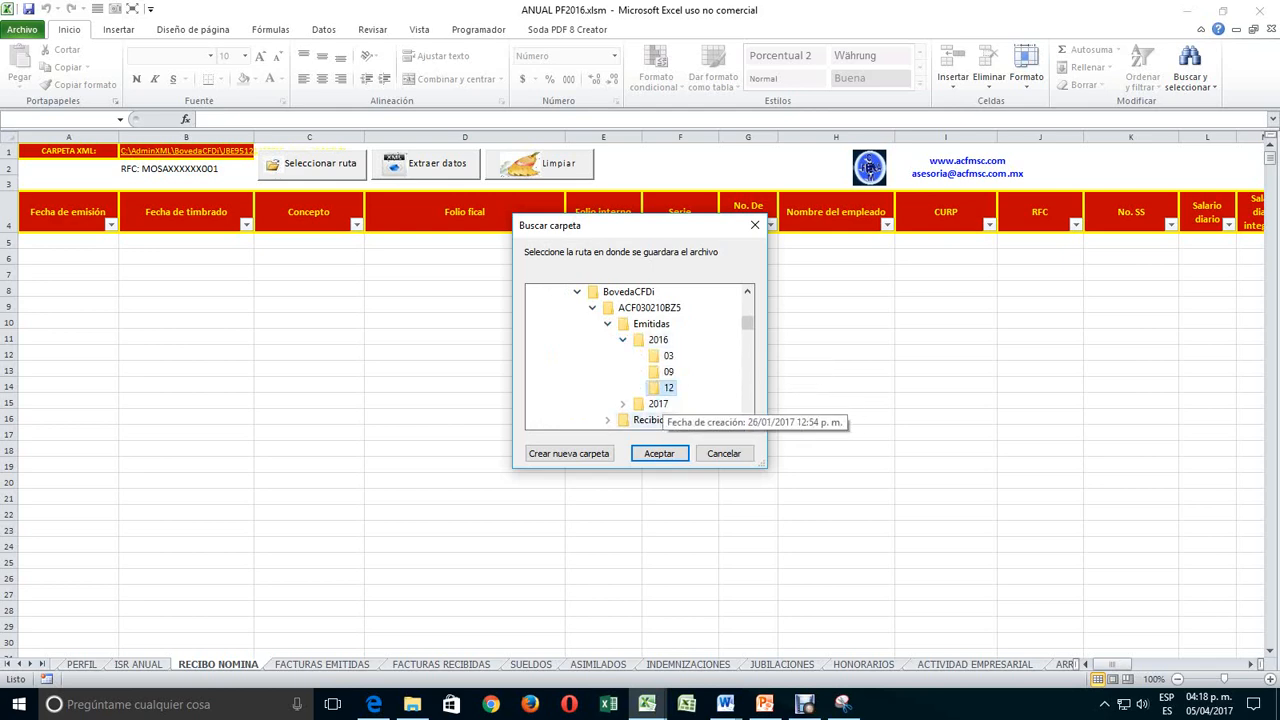
{"action": "key", "text": "Return"}
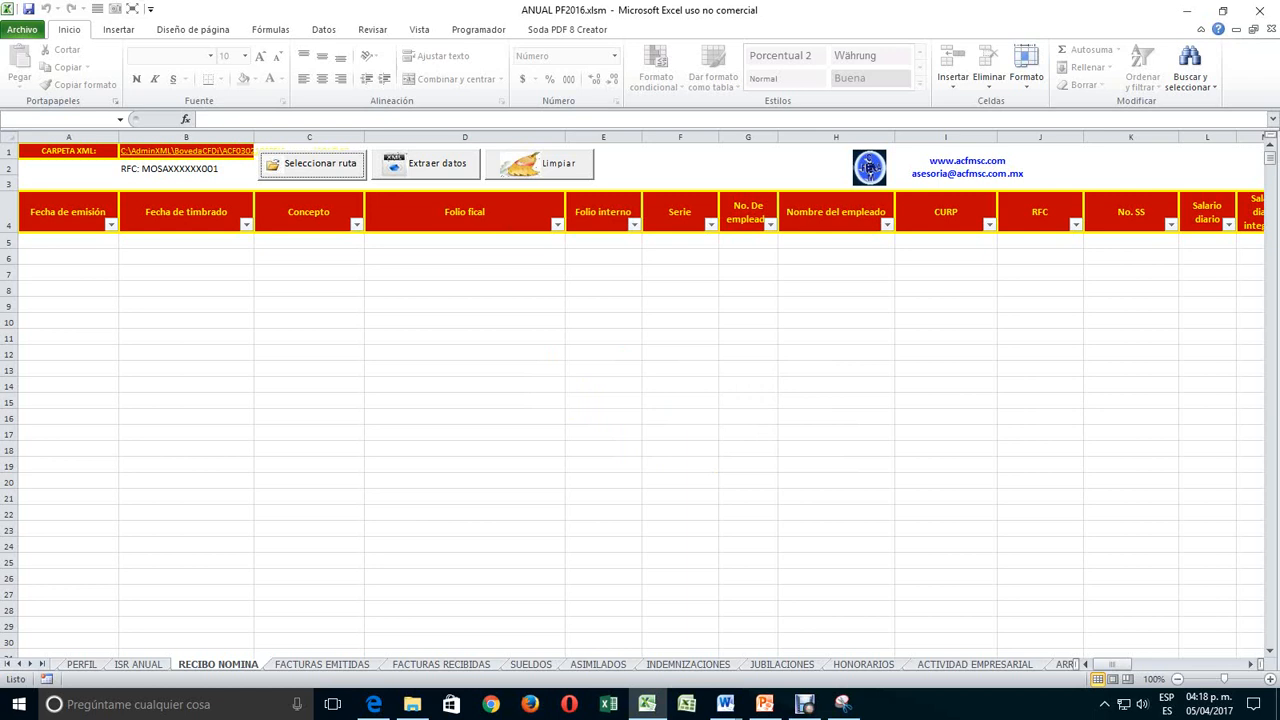
{"action": "left_click", "coordinate": [426, 164]}
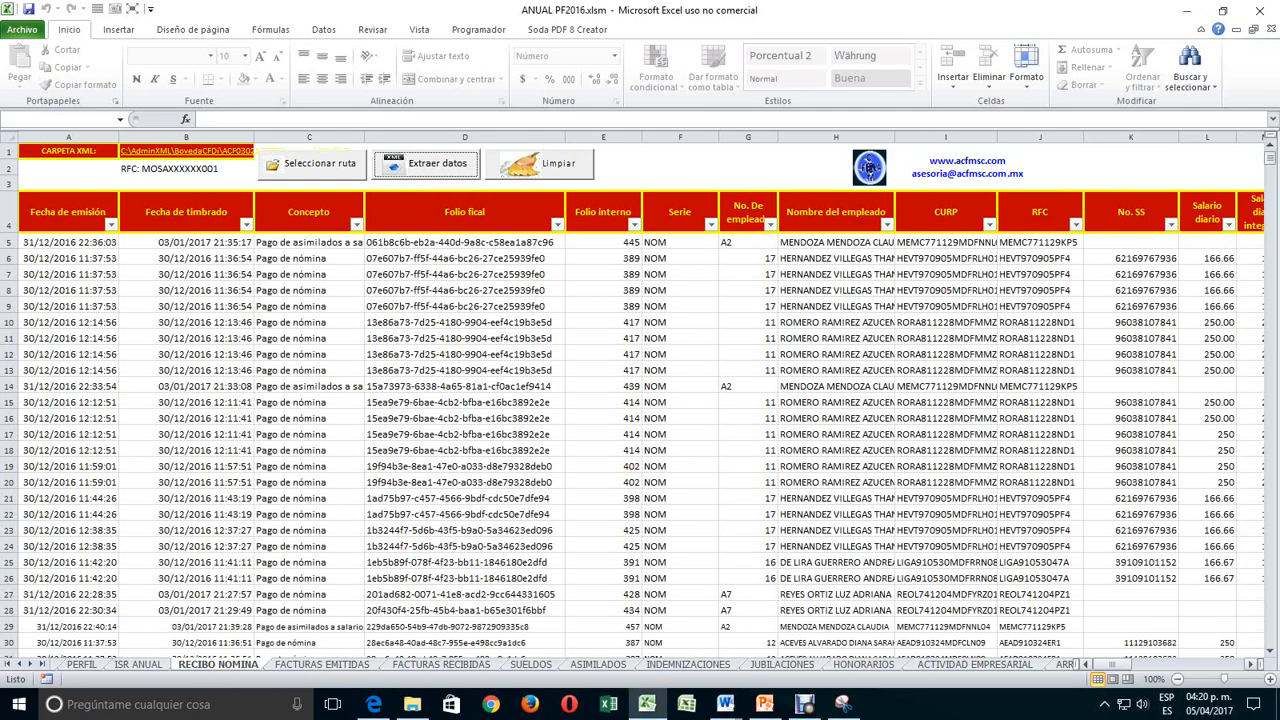
- Set the Tipo de ingreso beside Percepción exenta in AE5 to "Sueldos, salarios, rayas y jornales"
{"action": "left_click", "coordinate": [1190, 664]}
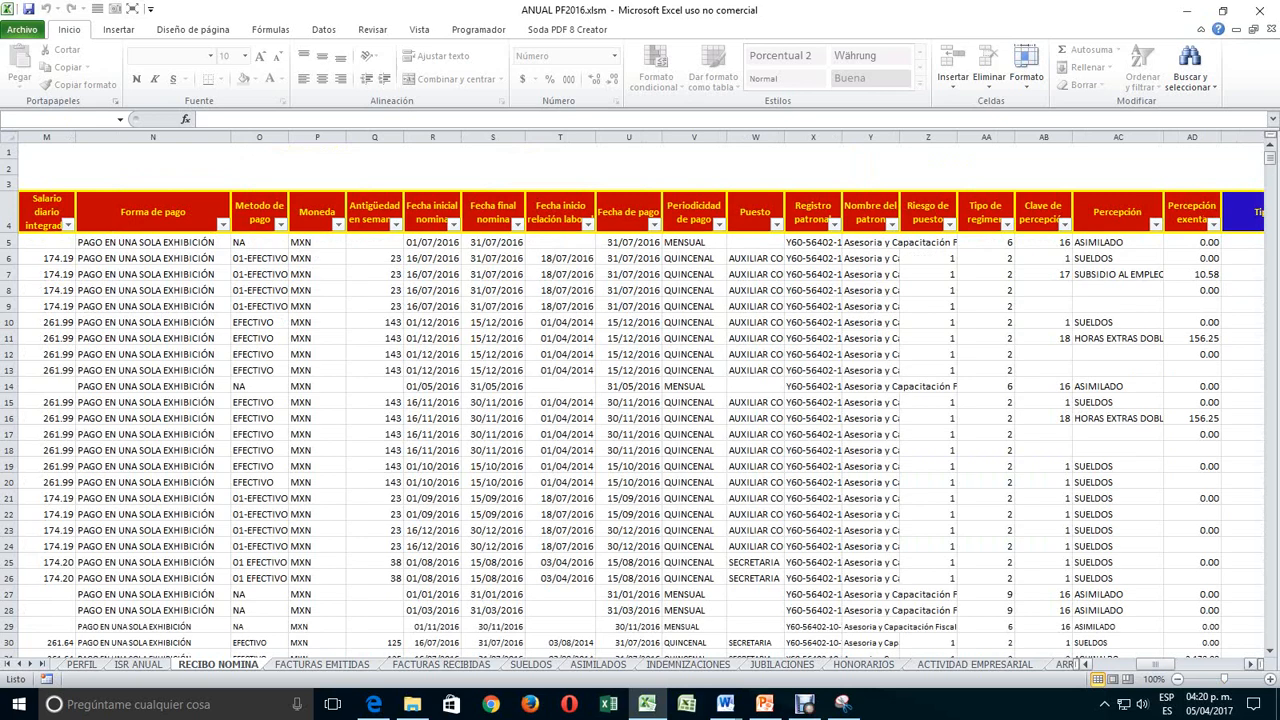
{"action": "left_click", "coordinate": [1250, 664]}
{"action": "left_click", "coordinate": [1250, 664]}
{"action": "left_click", "coordinate": [1250, 664]}
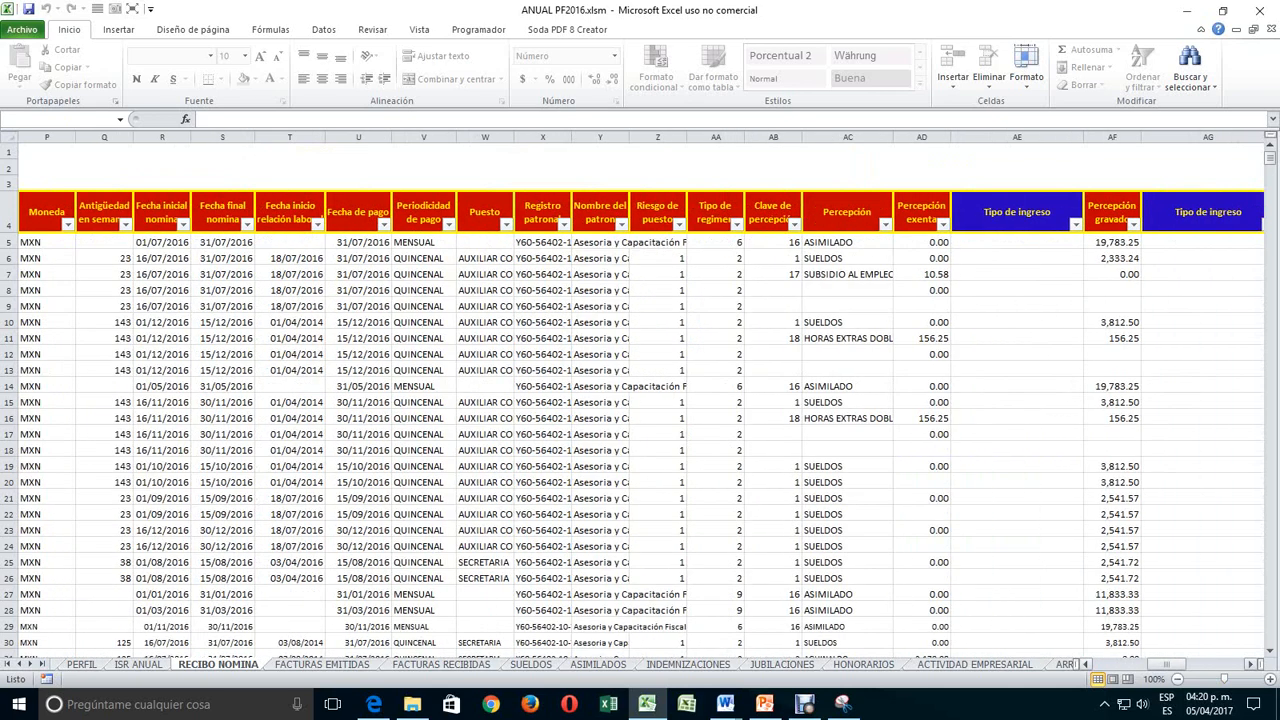
{"action": "left_click", "coordinate": [1250, 664]}
{"action": "left_click", "coordinate": [1250, 664]}
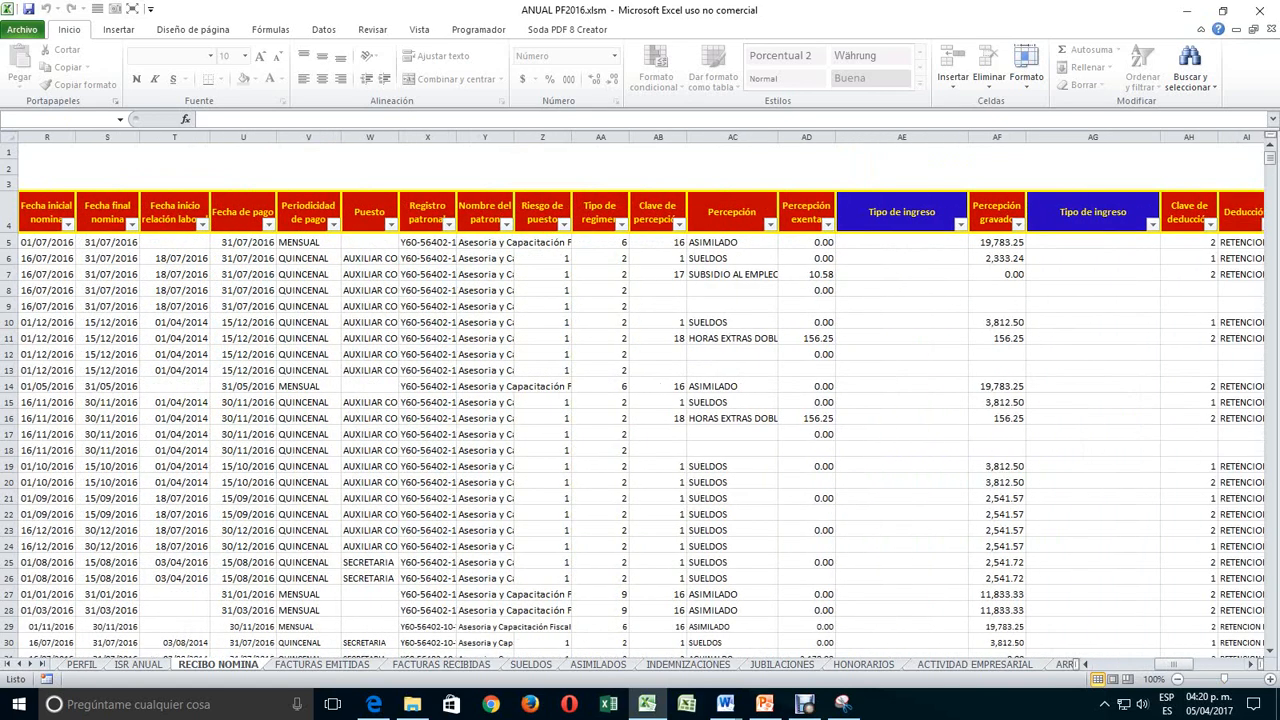
{"action": "left_click", "coordinate": [902, 242]}
{"action": "left_click", "coordinate": [974, 242]}
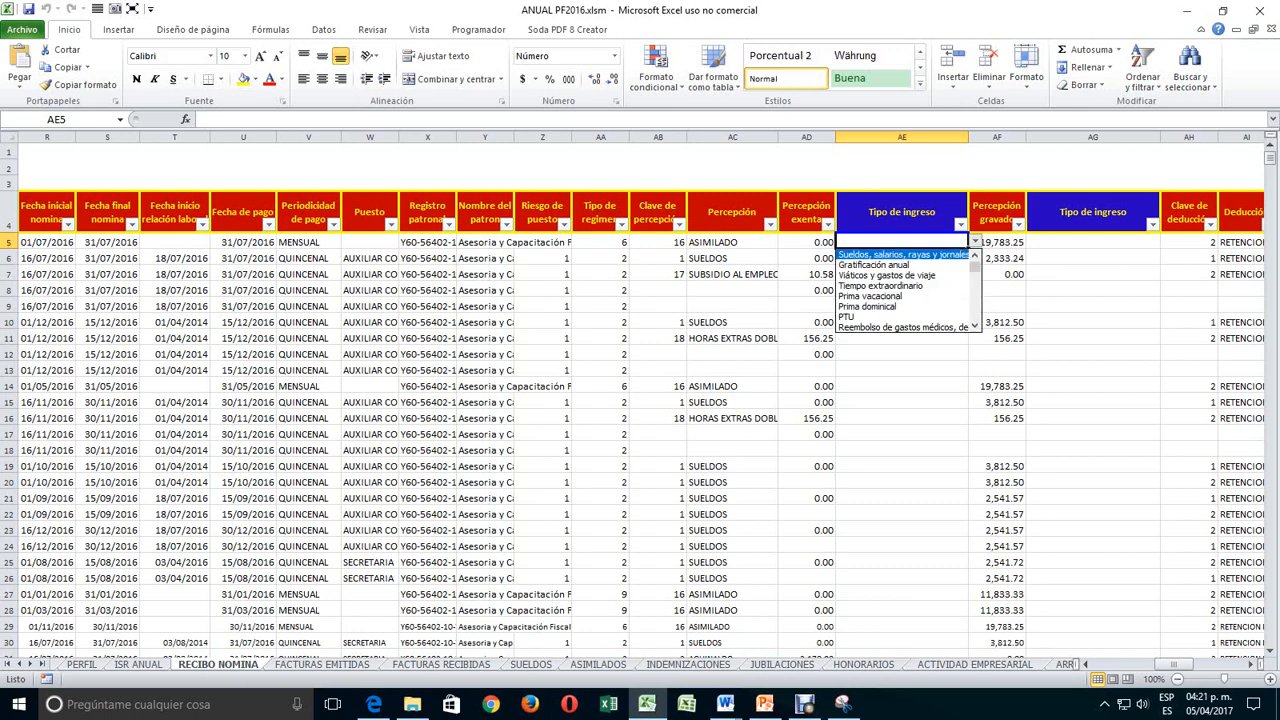
{"action": "left_click", "coordinate": [902, 255]}
- Classify the Tipo de ingreso as "Gratificación anual" in AE6 and "Tiempo extraordinario" in AE7
{"action": "left_click", "coordinate": [902, 258]}
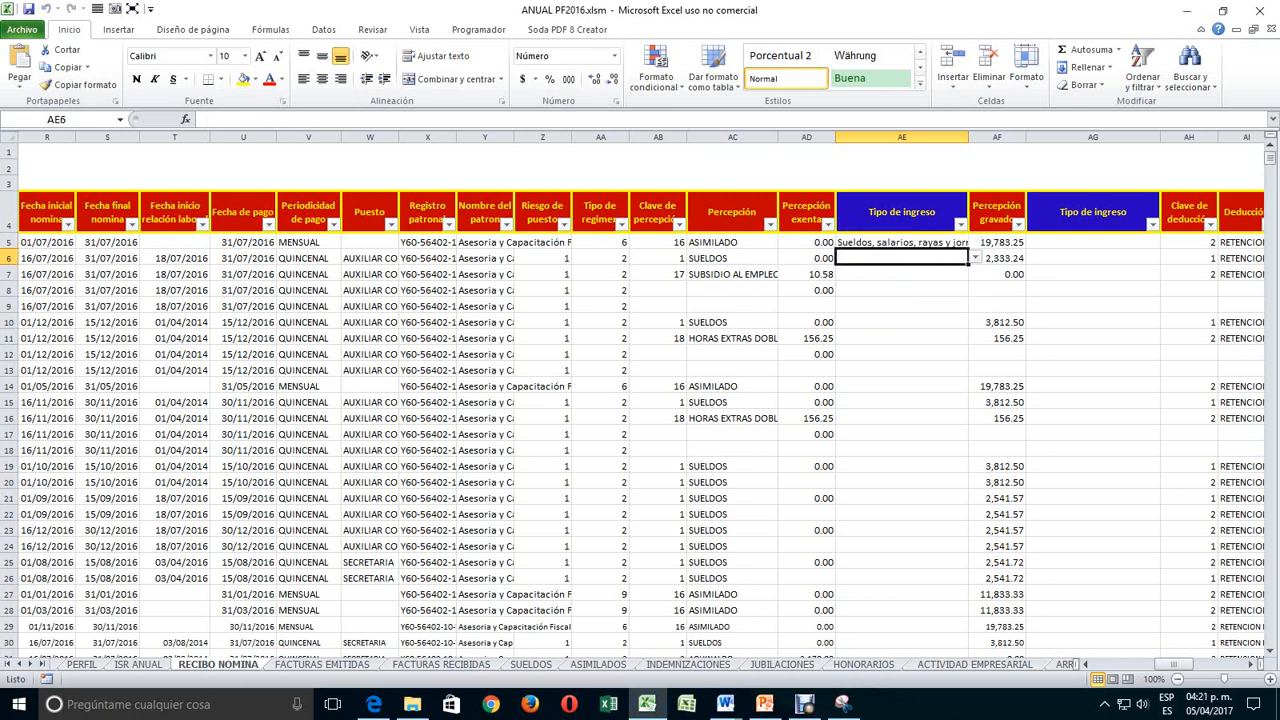
{"action": "left_click", "coordinate": [975, 257]}
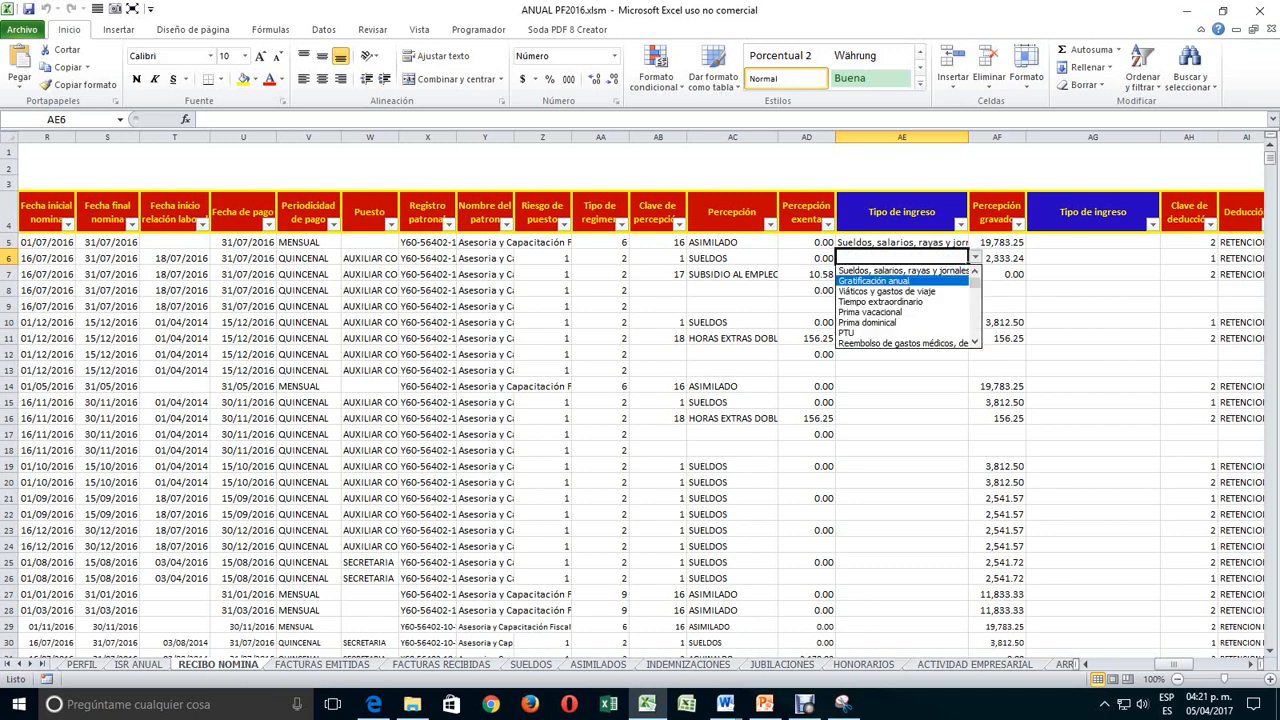
{"action": "left_click", "coordinate": [902, 281]}
{"action": "left_click", "coordinate": [902, 274]}
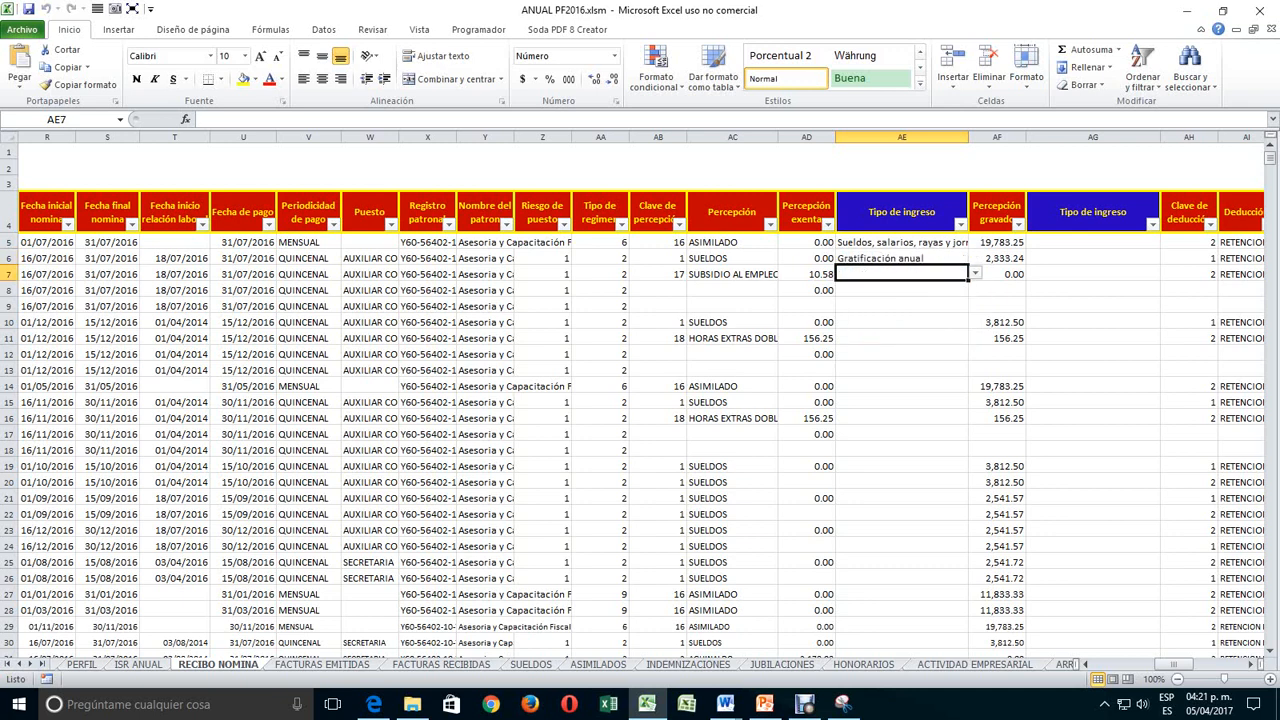
{"action": "left_click", "coordinate": [975, 273]}
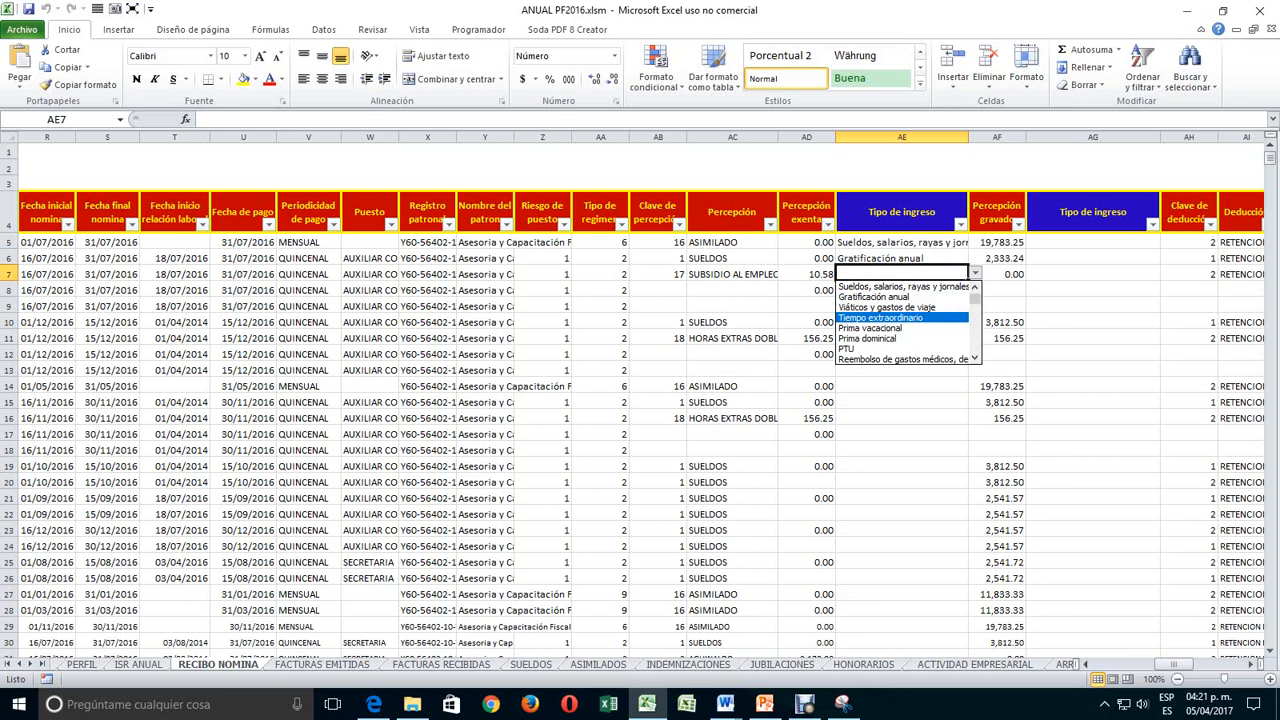
{"action": "left_click", "coordinate": [881, 318]}
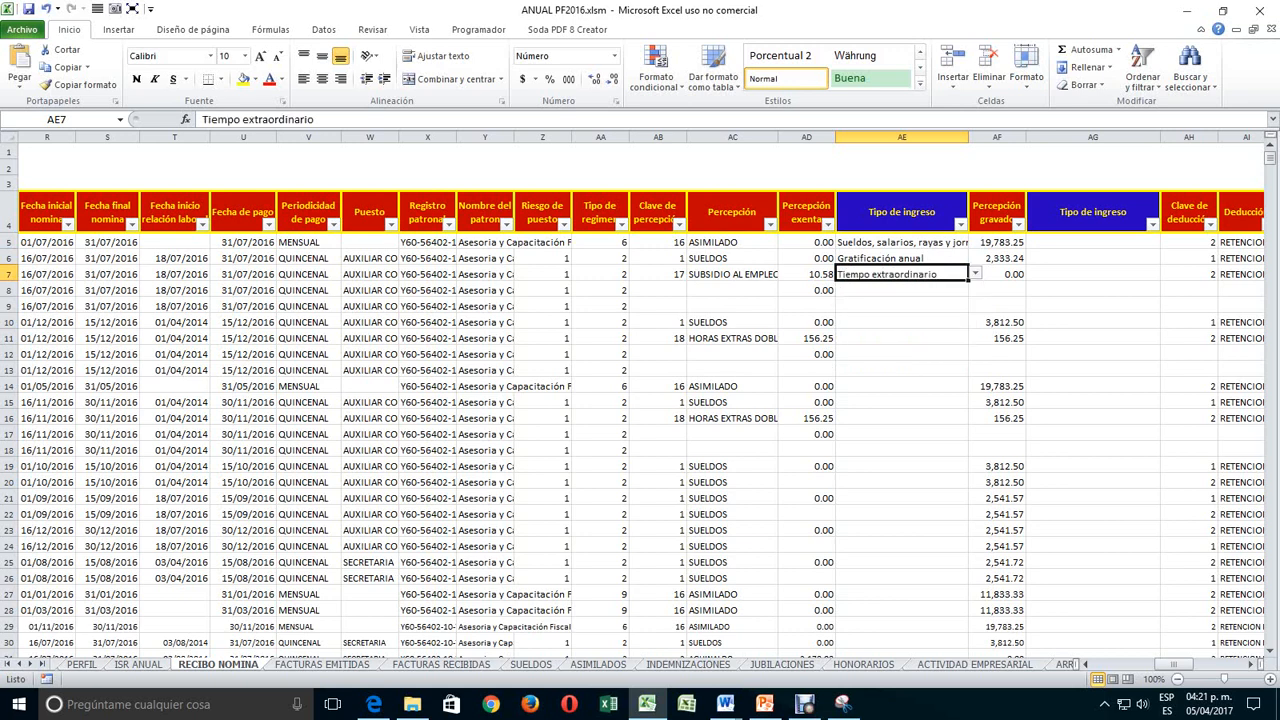
- Set AE8 to "Sueldos, salarios, rayas y jornales" and fill that income type down to AE140
{"action": "key", "text": "Down"}
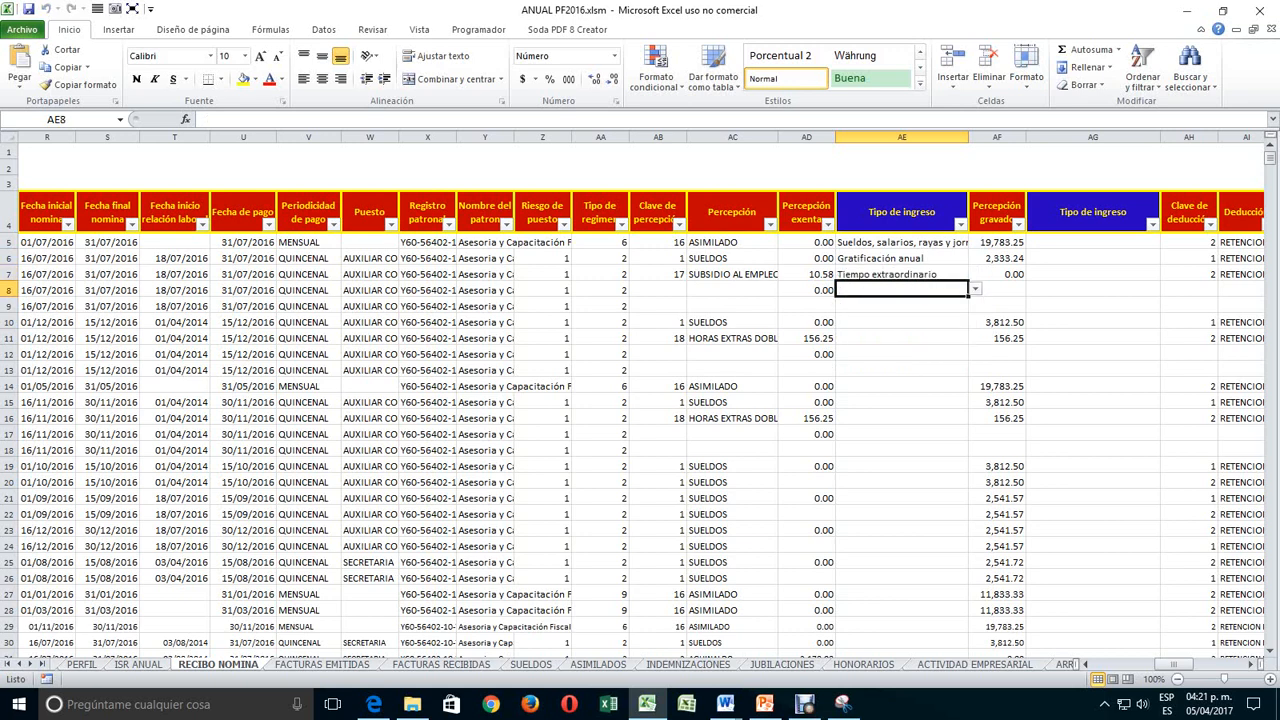
{"action": "key", "text": "alt+Down"}
{"action": "key", "text": "Return"}
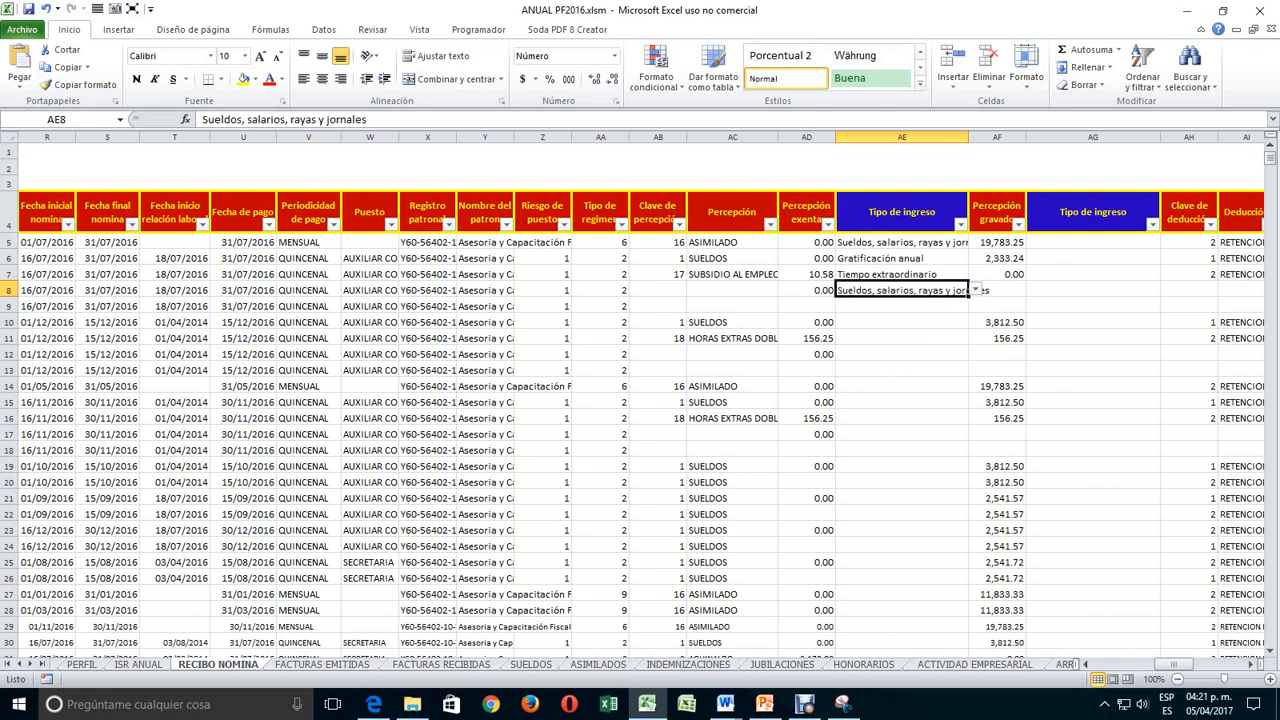
{"action": "left_click_drag", "start_coordinate": [968, 297], "coordinate": [968, 640]}
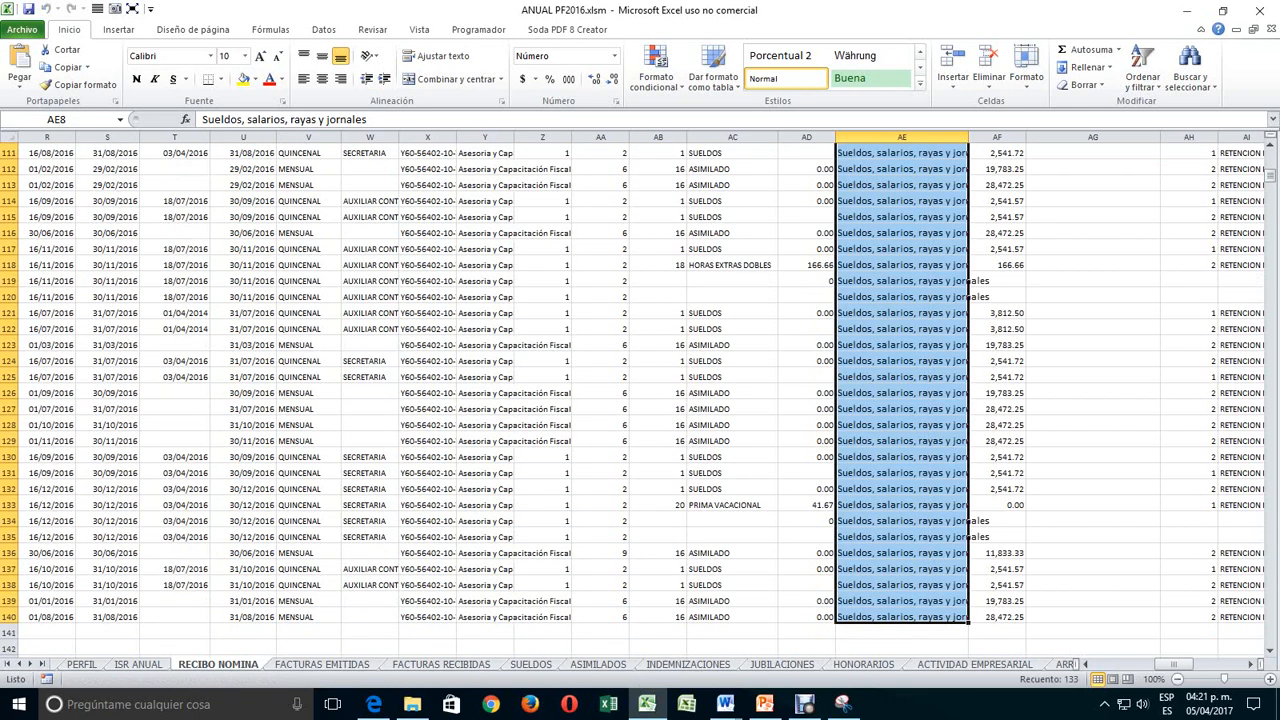
{"action": "scroll", "coordinate": [968, 640], "scroll_direction": "up", "scroll_amount": 20}
{"action": "scroll", "coordinate": [640, 400], "scroll_direction": "up", "scroll_amount": 17}
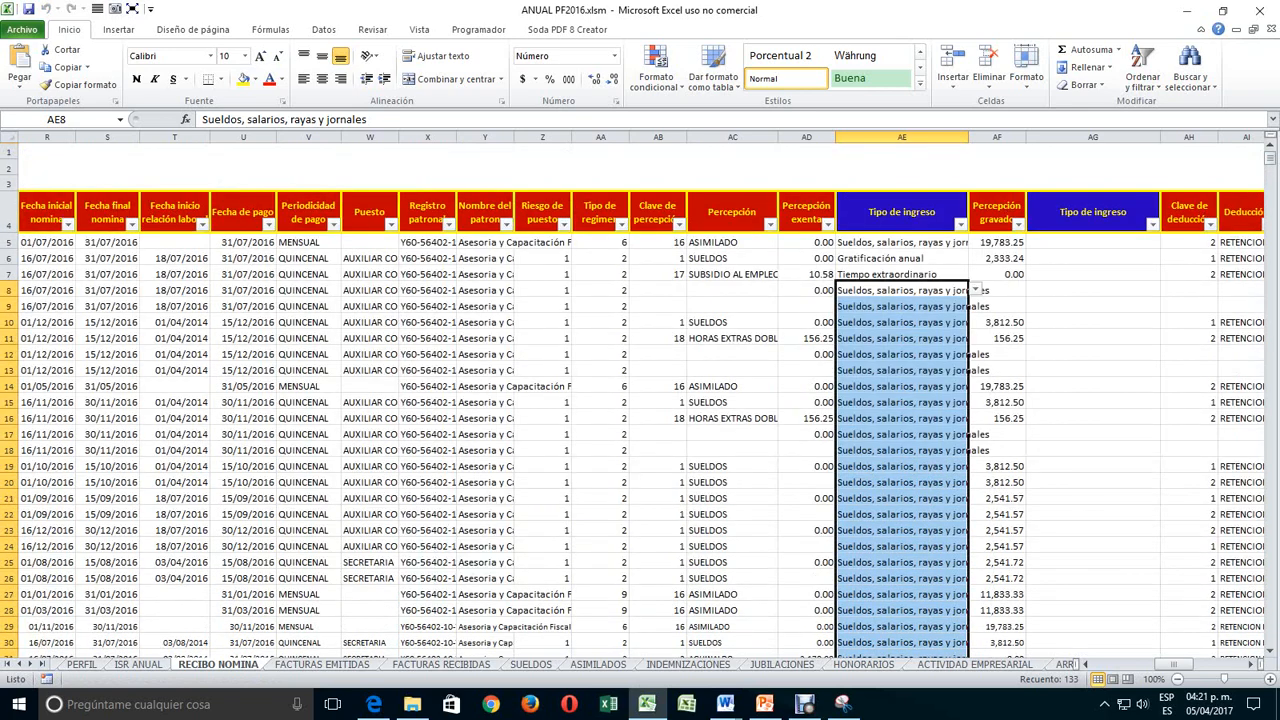
{"action": "scroll", "coordinate": [640, 400], "scroll_direction": "down", "scroll_amount": 2}
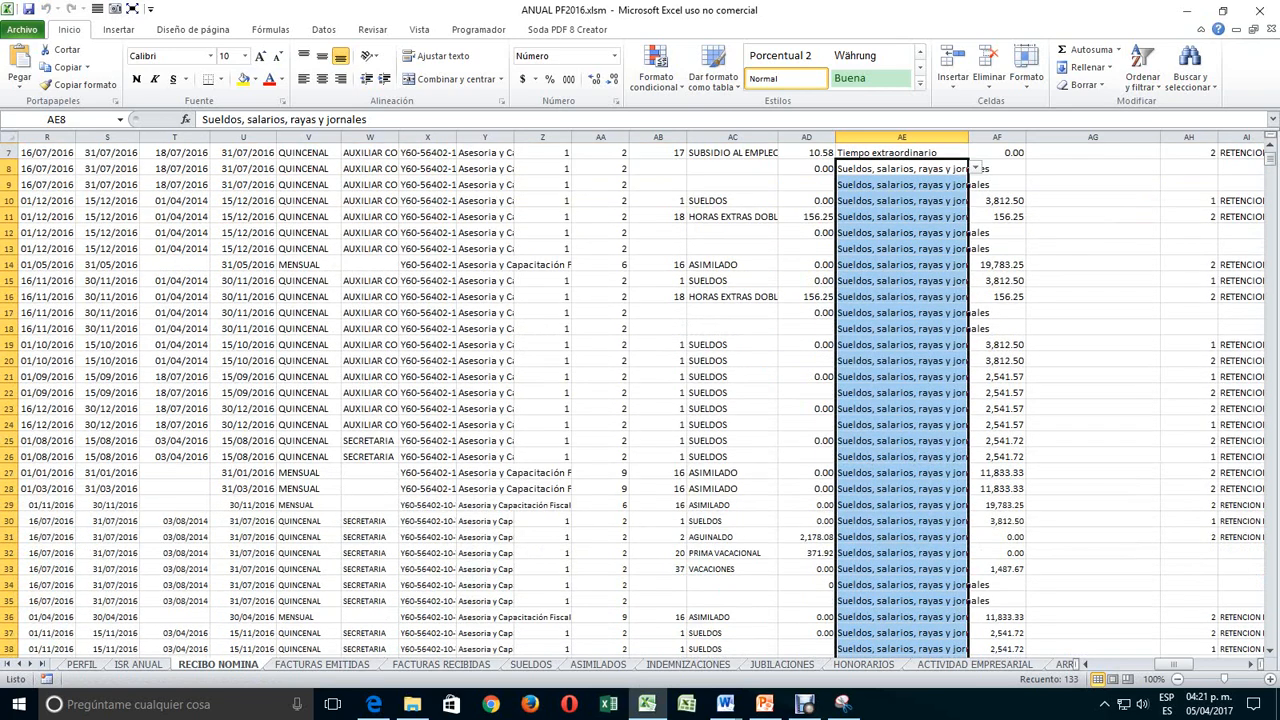
{"action": "left_click", "coordinate": [902, 345]}
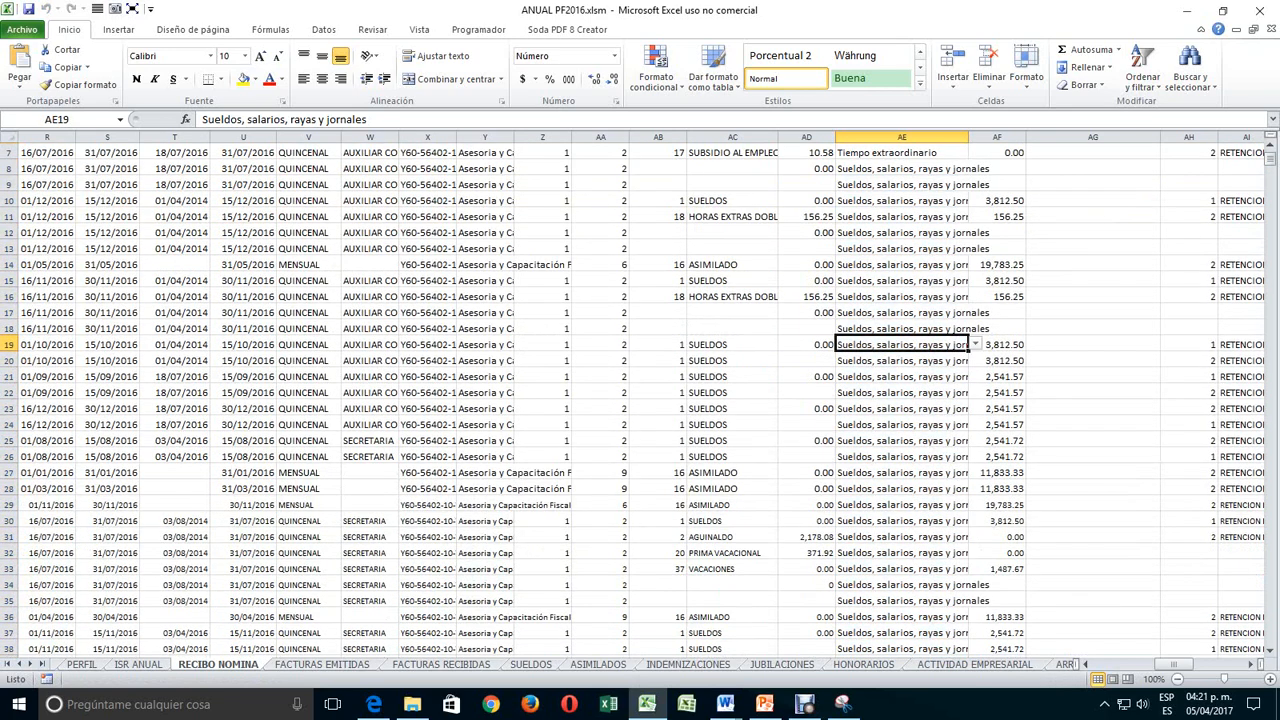
- Set AE19 to "Pago por concepto de prima de antigüedad, retiro e indemnizacion u otros pagos" and fill that income type down to AE28
{"action": "left_click", "coordinate": [975, 344]}
{"action": "left_click", "coordinate": [975, 428]}
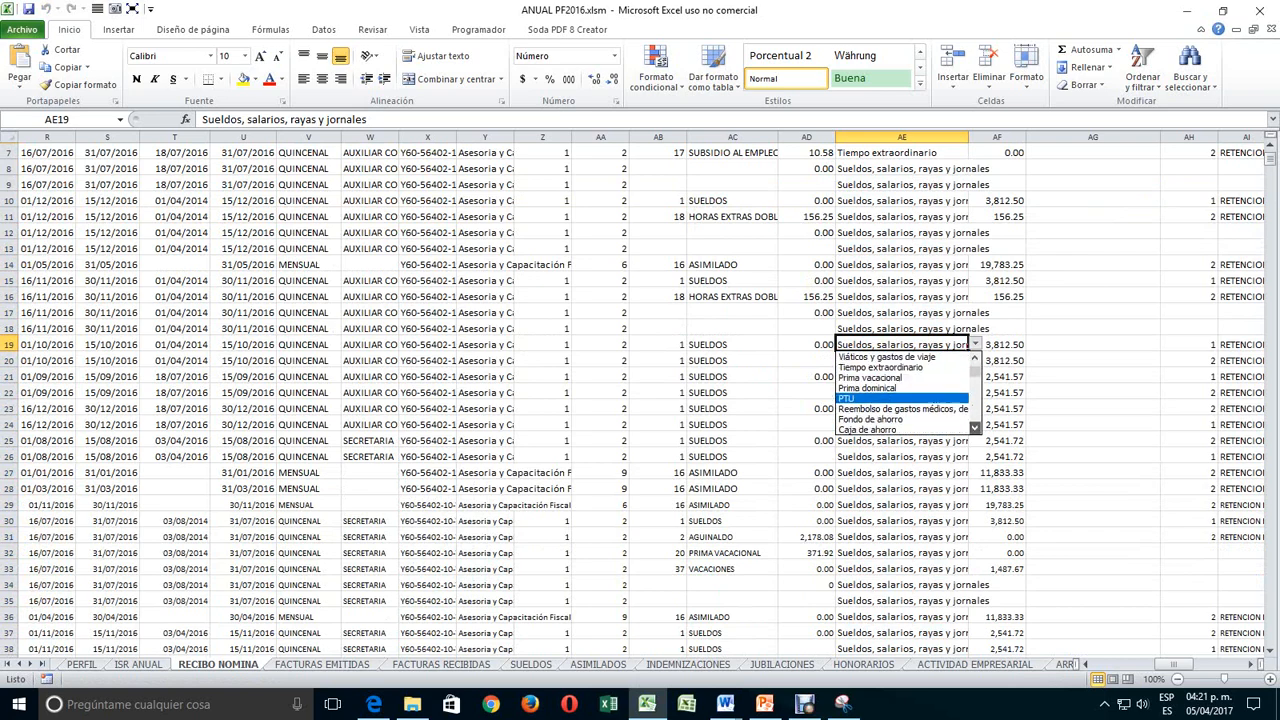
{"action": "scroll", "coordinate": [903, 392], "scroll_direction": "down", "scroll_amount": 5}
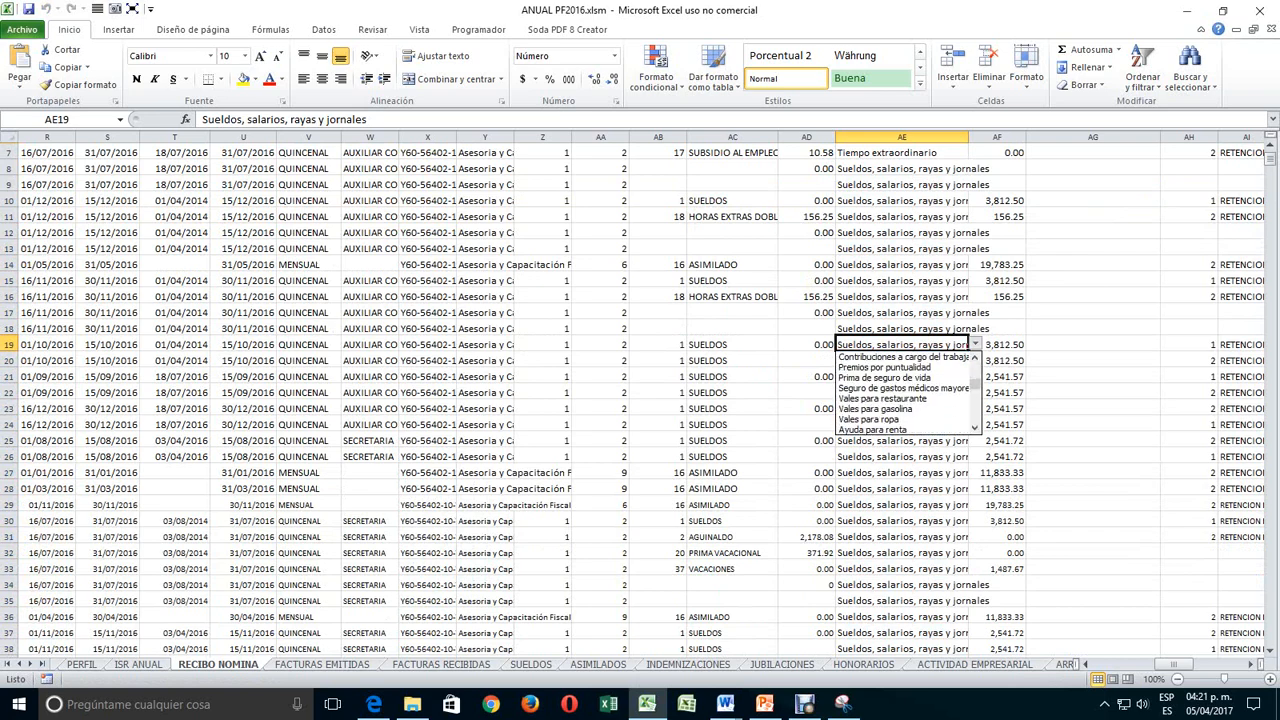
{"action": "scroll", "coordinate": [903, 392], "scroll_direction": "down", "scroll_amount": 5}
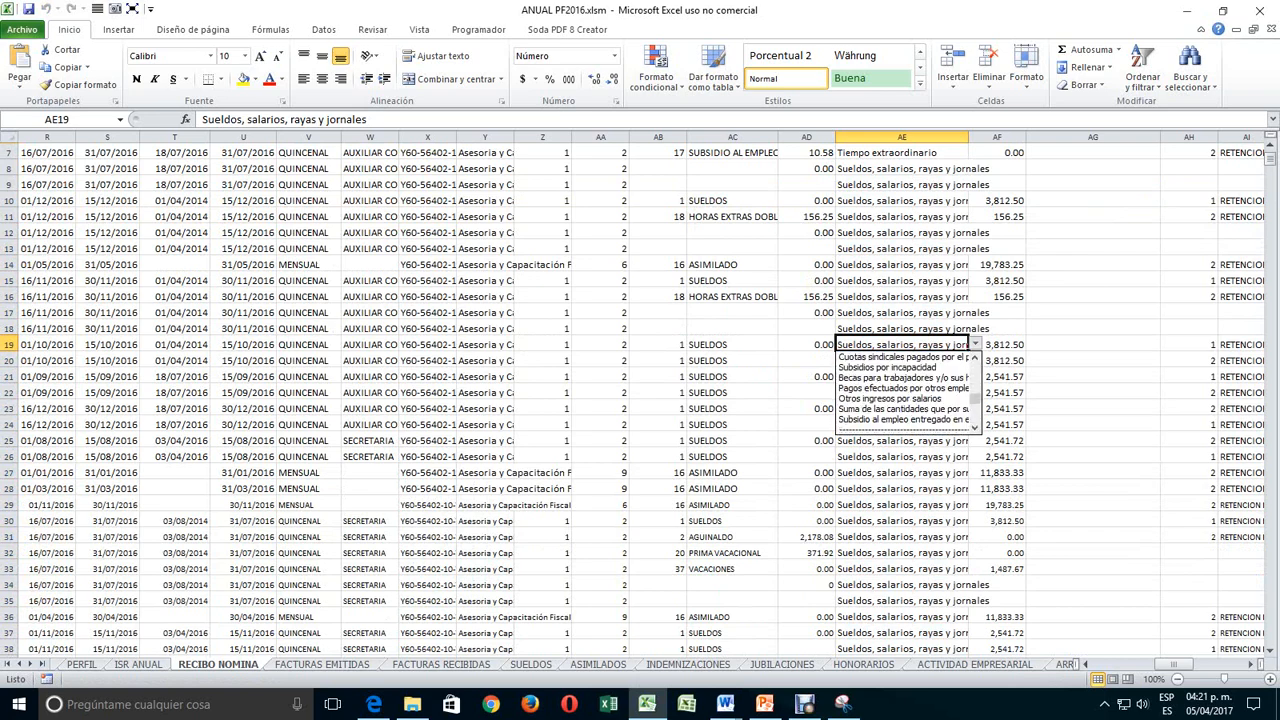
{"action": "scroll", "coordinate": [903, 392], "scroll_direction": "down", "scroll_amount": 4}
{"action": "scroll", "coordinate": [903, 392], "scroll_direction": "down", "scroll_amount": 1}
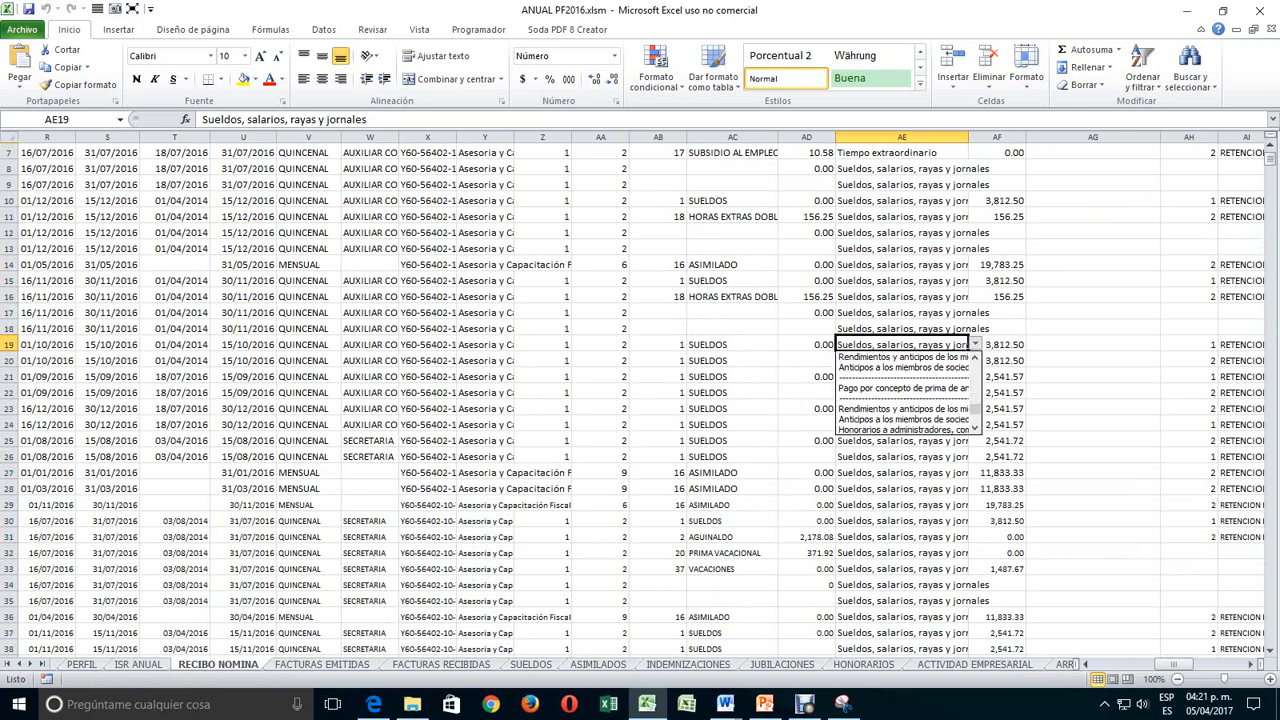
{"action": "left_click", "coordinate": [903, 388]}
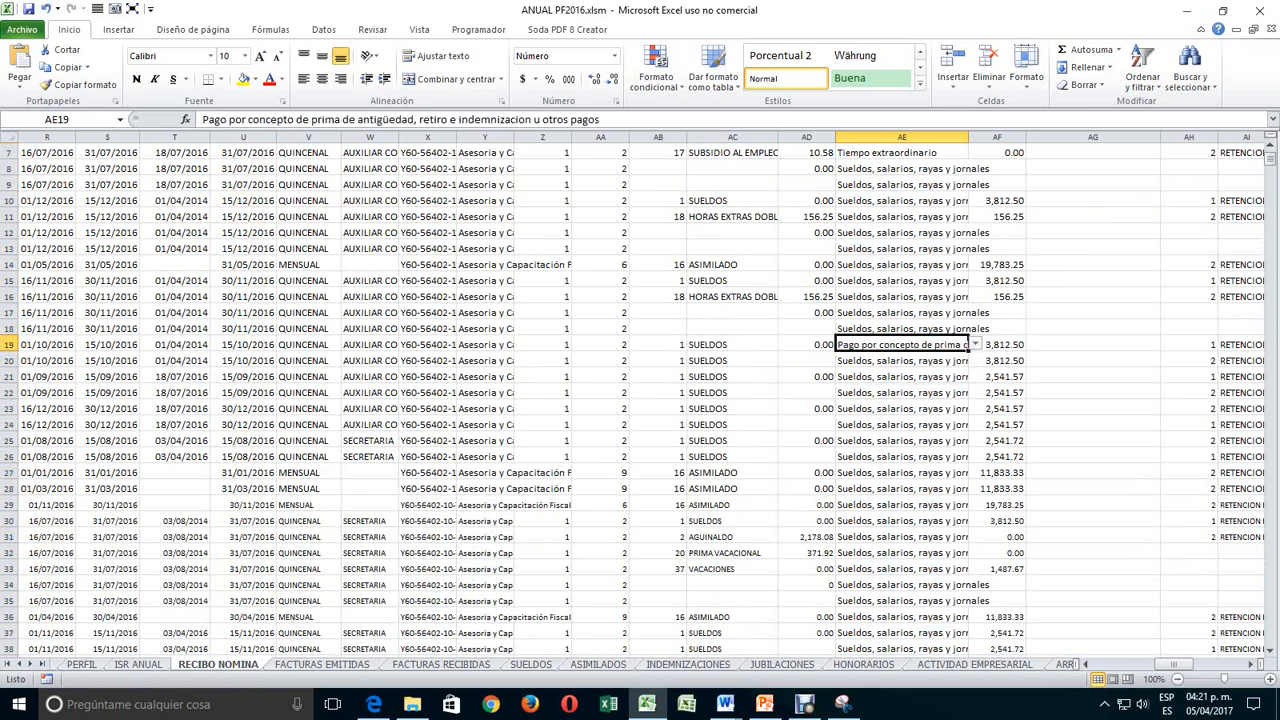
{"action": "left_click_drag", "start_coordinate": [968, 351], "coordinate": [968, 494]}
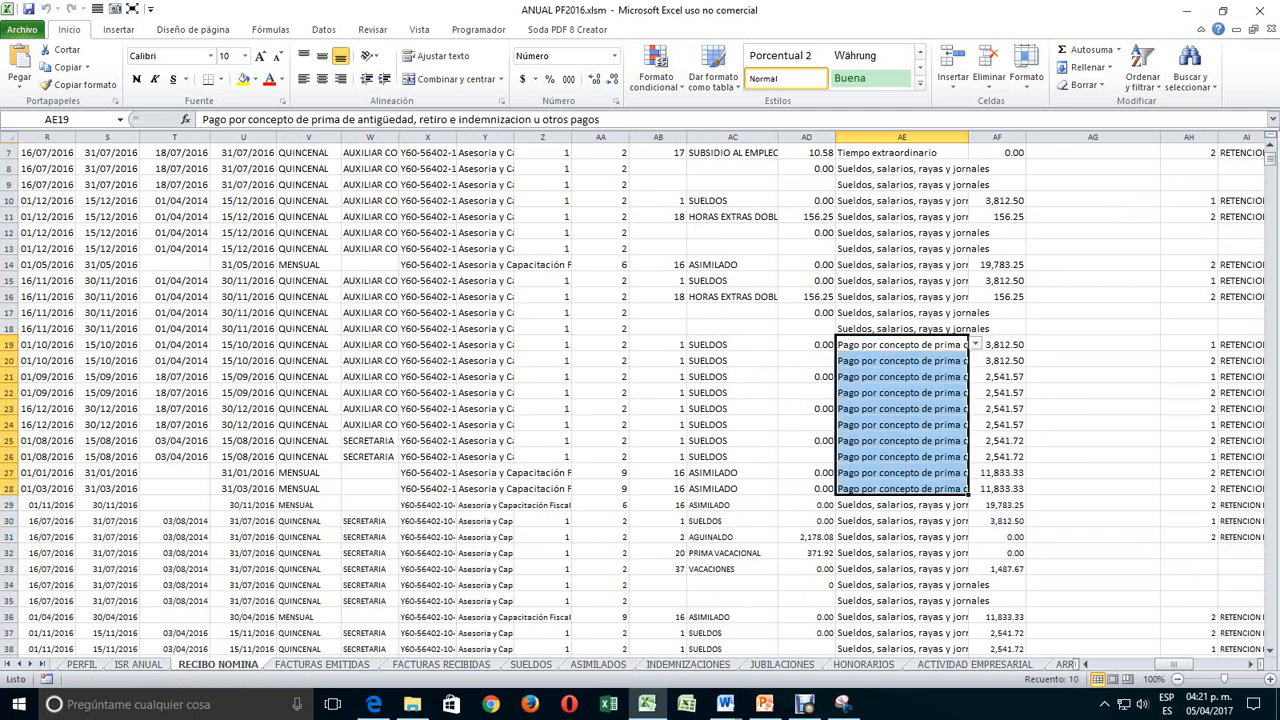
- Set AE29 to "Anticipos a los miembros de sociedades y asociaciones civiles." and fill that income type down to AE45
{"action": "scroll", "coordinate": [640, 400], "scroll_direction": "down", "scroll_amount": 3}
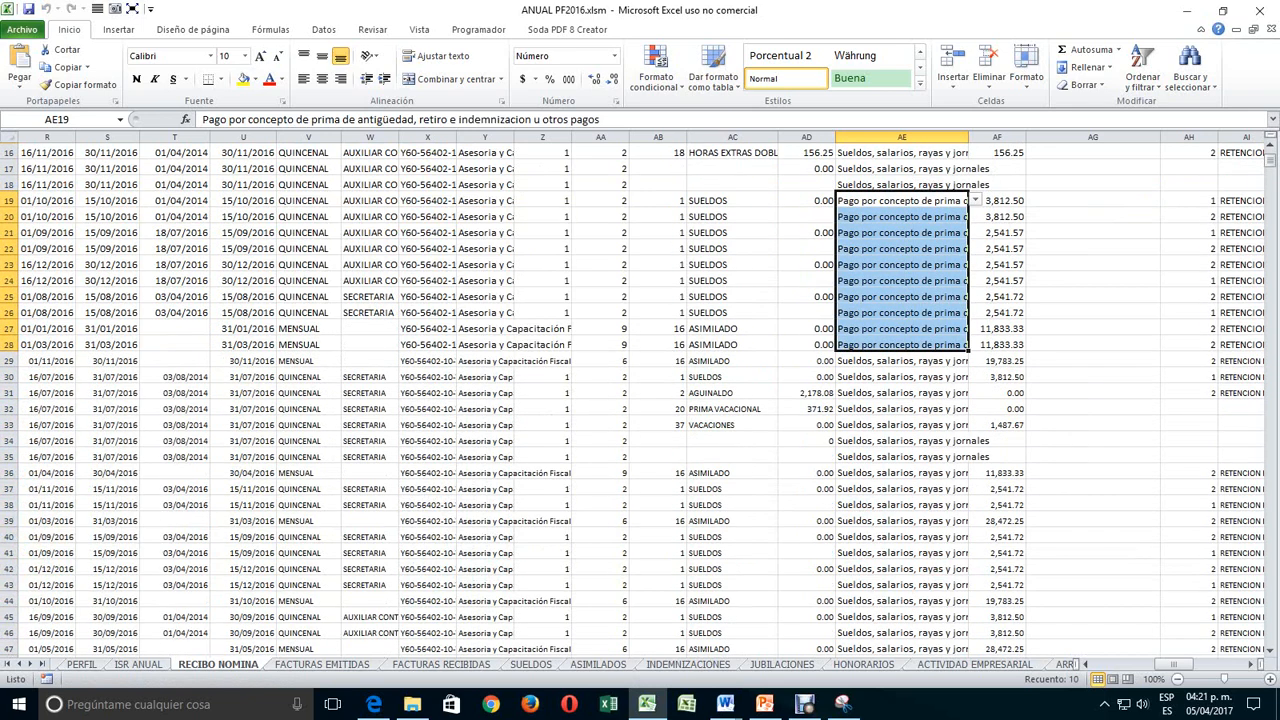
{"action": "left_click", "coordinate": [902, 361]}
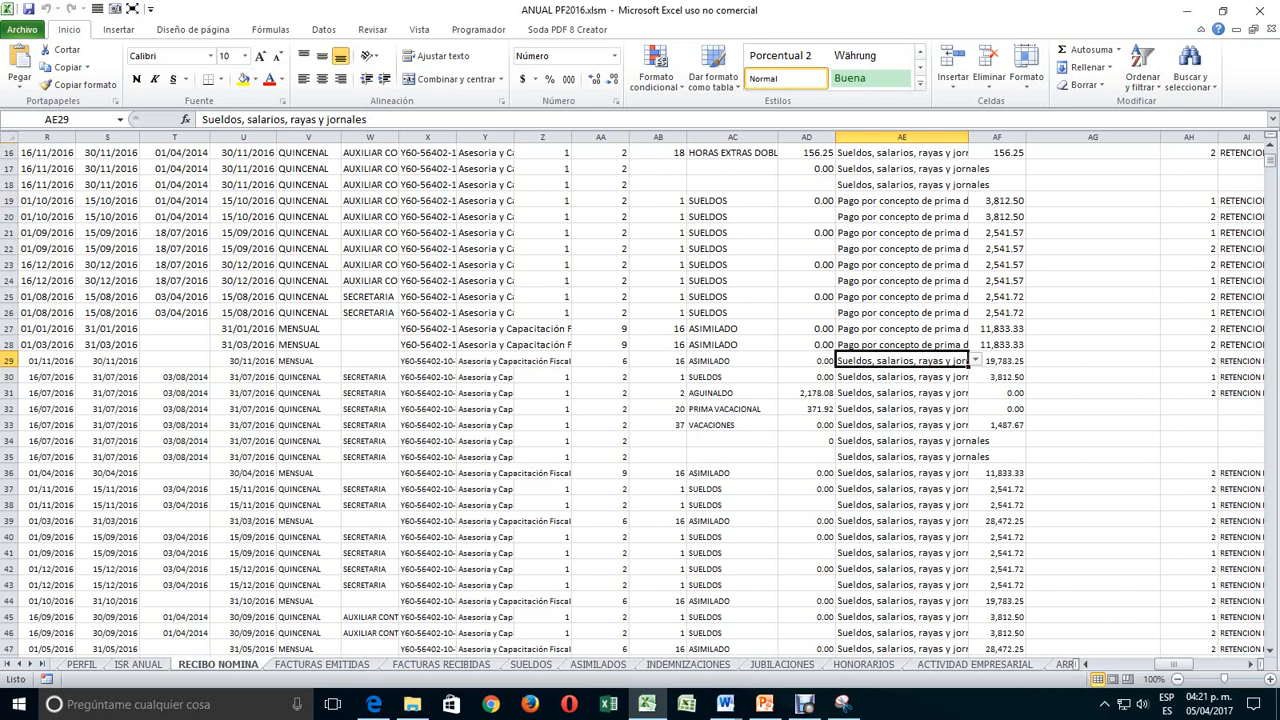
{"action": "left_click", "coordinate": [975, 360]}
{"action": "scroll", "coordinate": [903, 410], "scroll_direction": "down", "scroll_amount": 6}
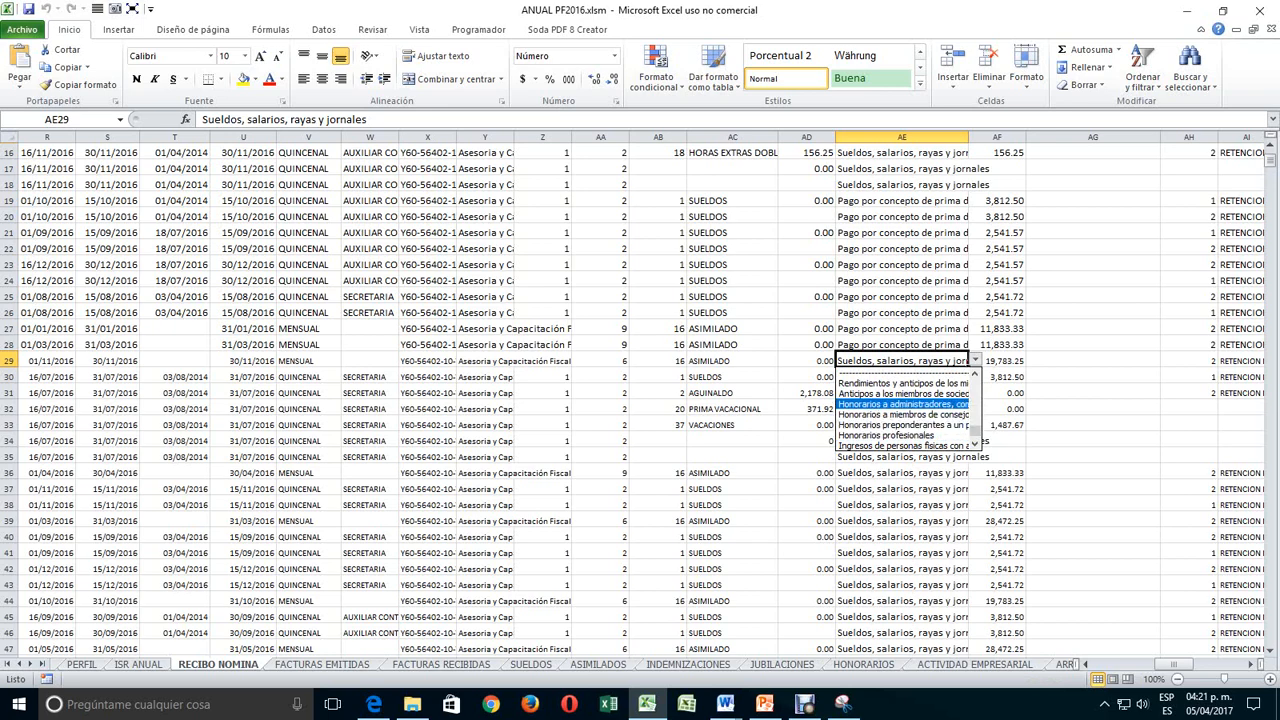
{"action": "left_click", "coordinate": [975, 374]}
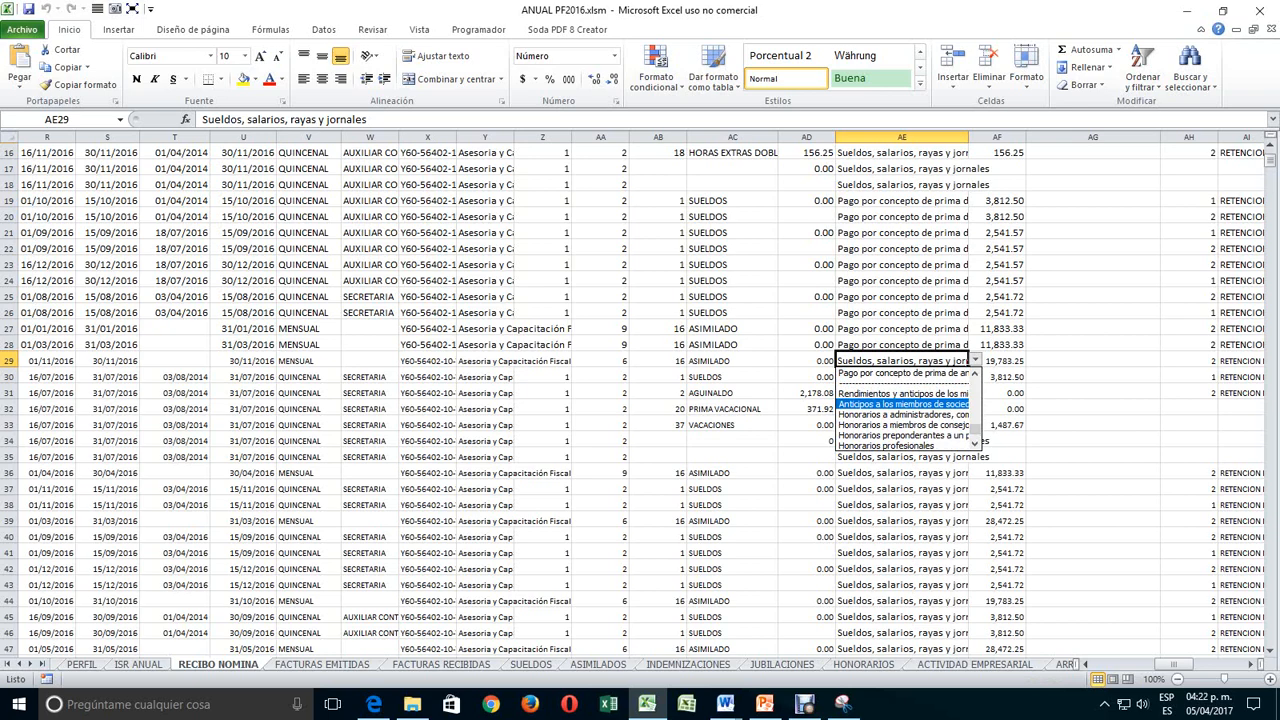
{"action": "key", "text": "Return"}
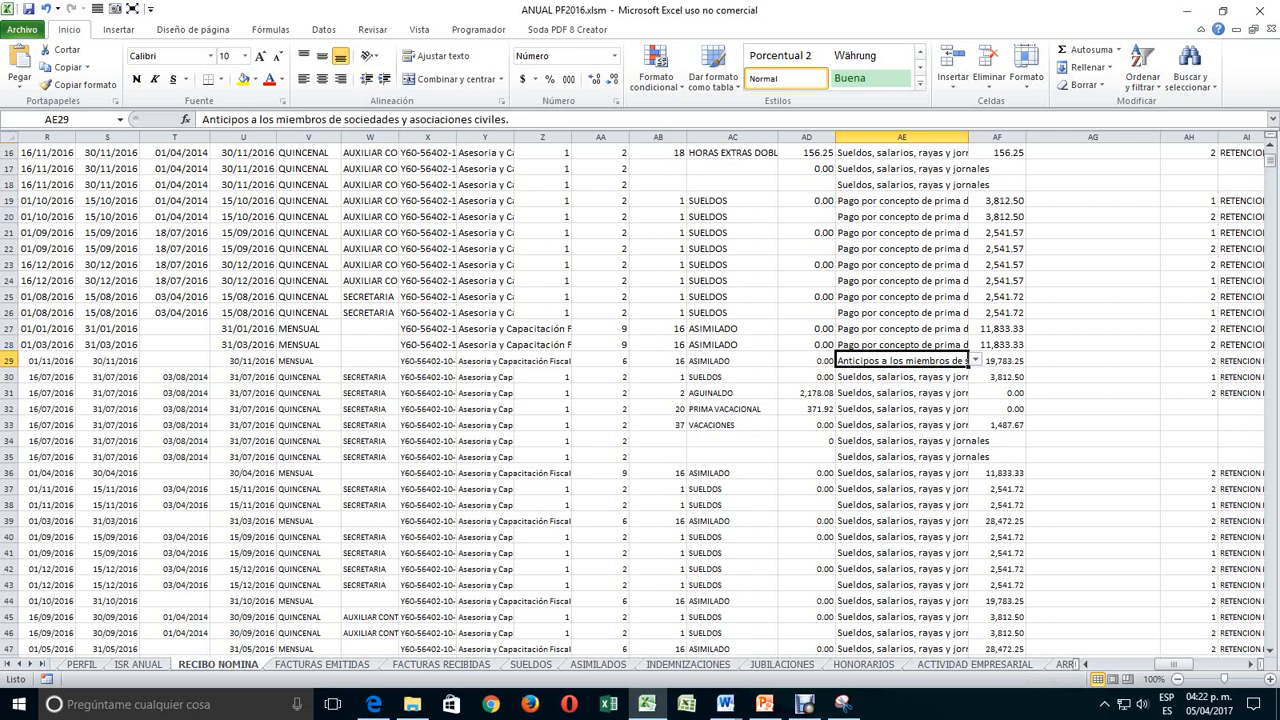
{"action": "left_click_drag", "start_coordinate": [968, 367], "coordinate": [965, 620]}
- Copy the income types in AE5:AE140 into the Tipo de ingreso column beside Percepción gravado, starting at AG5
{"action": "scroll", "coordinate": [900, 500], "scroll_direction": "up", "scroll_amount": 3}
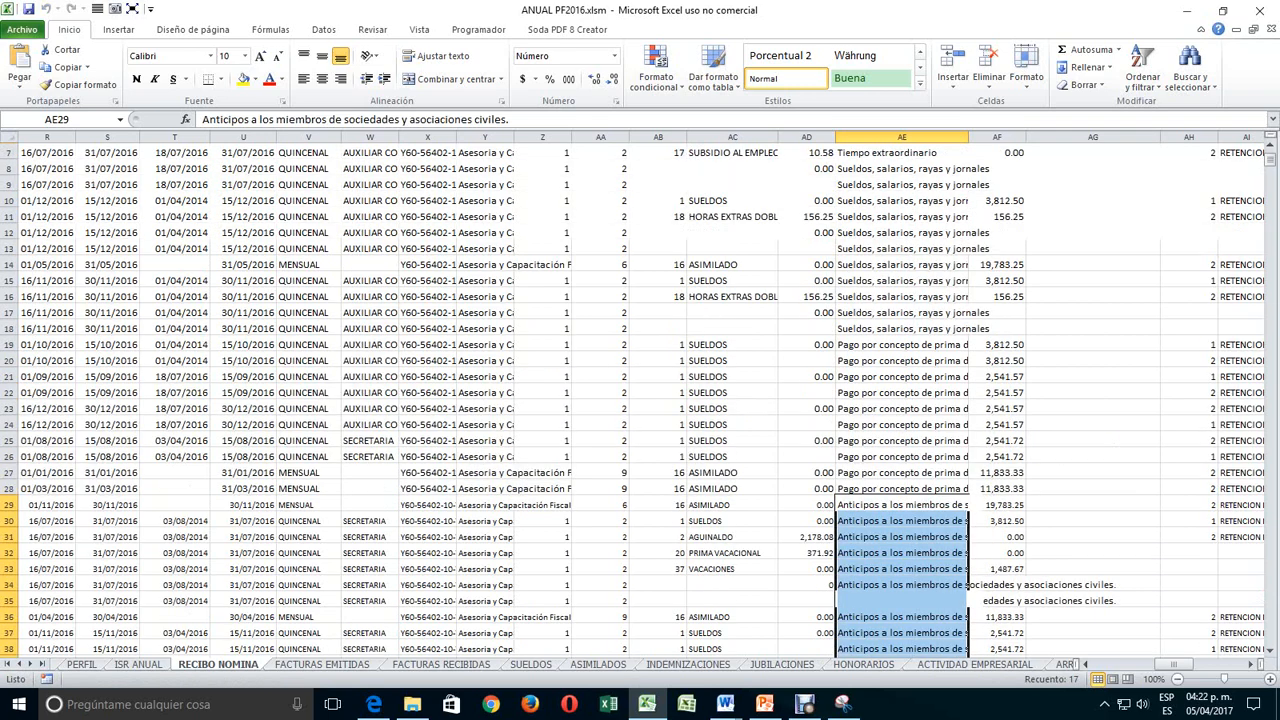
{"action": "scroll", "coordinate": [900, 500], "scroll_direction": "up", "scroll_amount": 2}
{"action": "left_click_drag", "start_coordinate": [900, 242], "coordinate": [985, 625]}
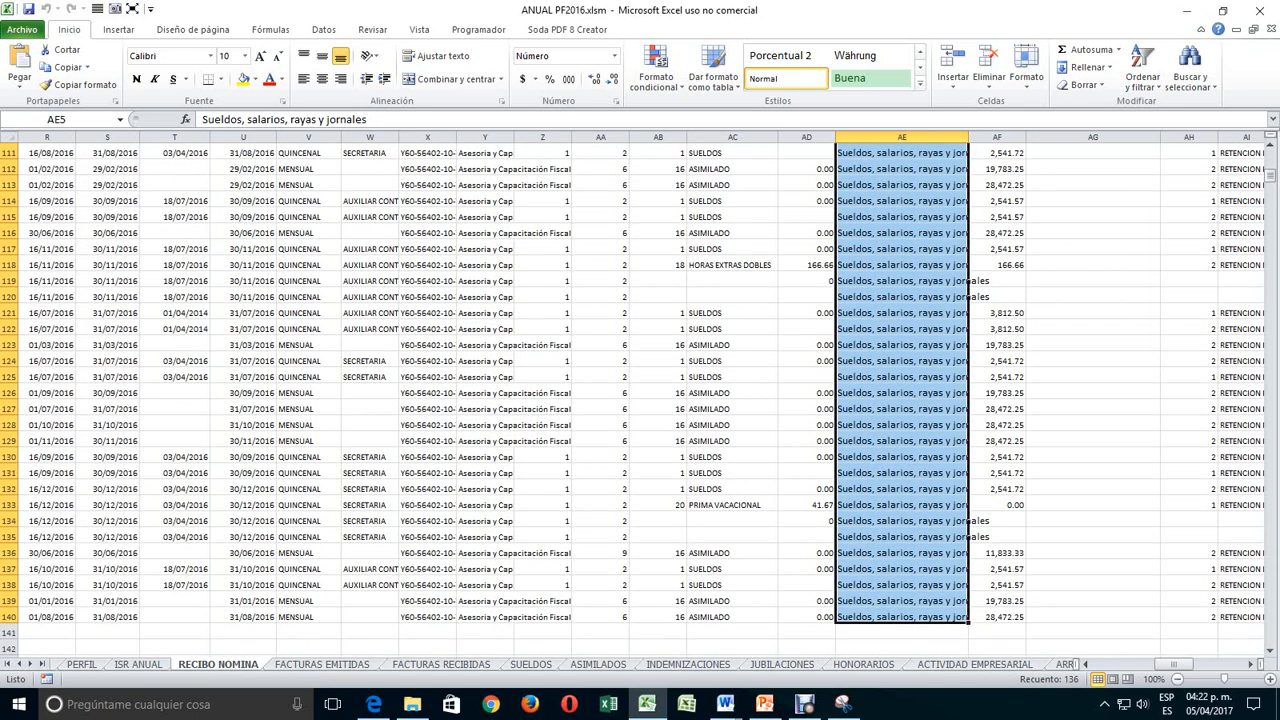
{"action": "right_click", "coordinate": [898, 216]}
{"action": "left_click", "coordinate": [912, 246]}
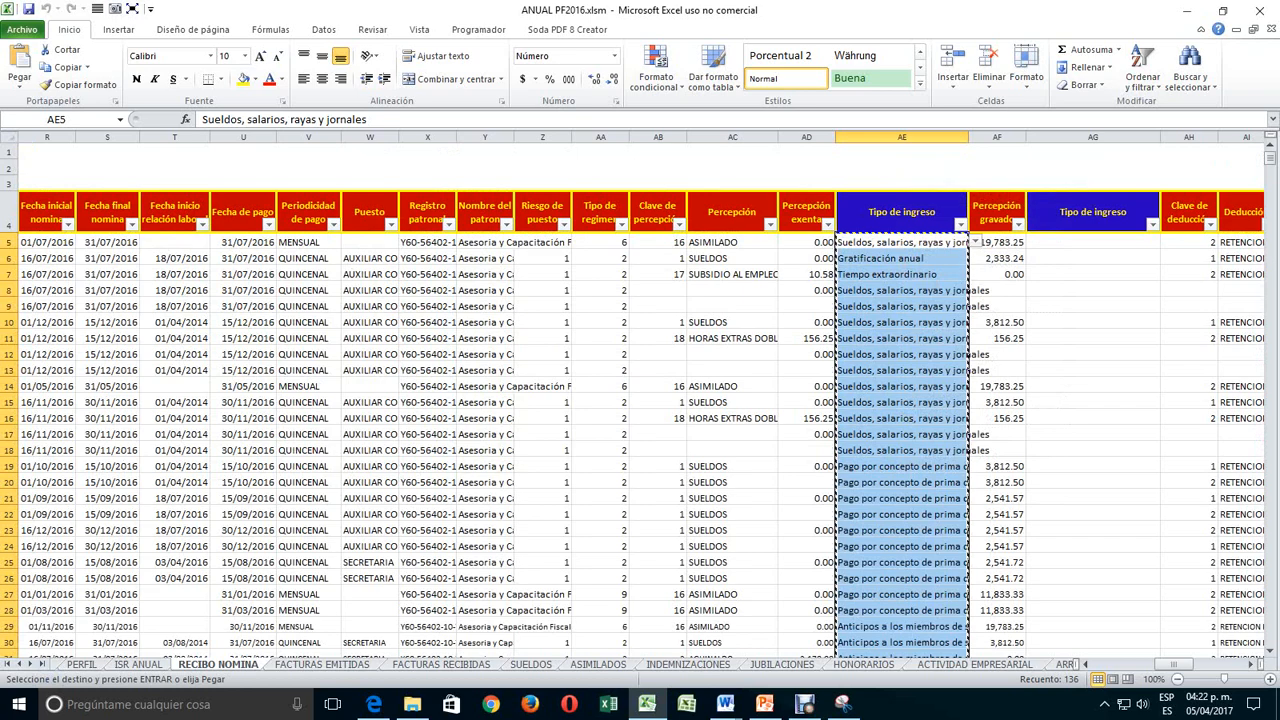
{"action": "left_click", "coordinate": [1078, 242]}
{"action": "right_click", "coordinate": [1078, 242]}
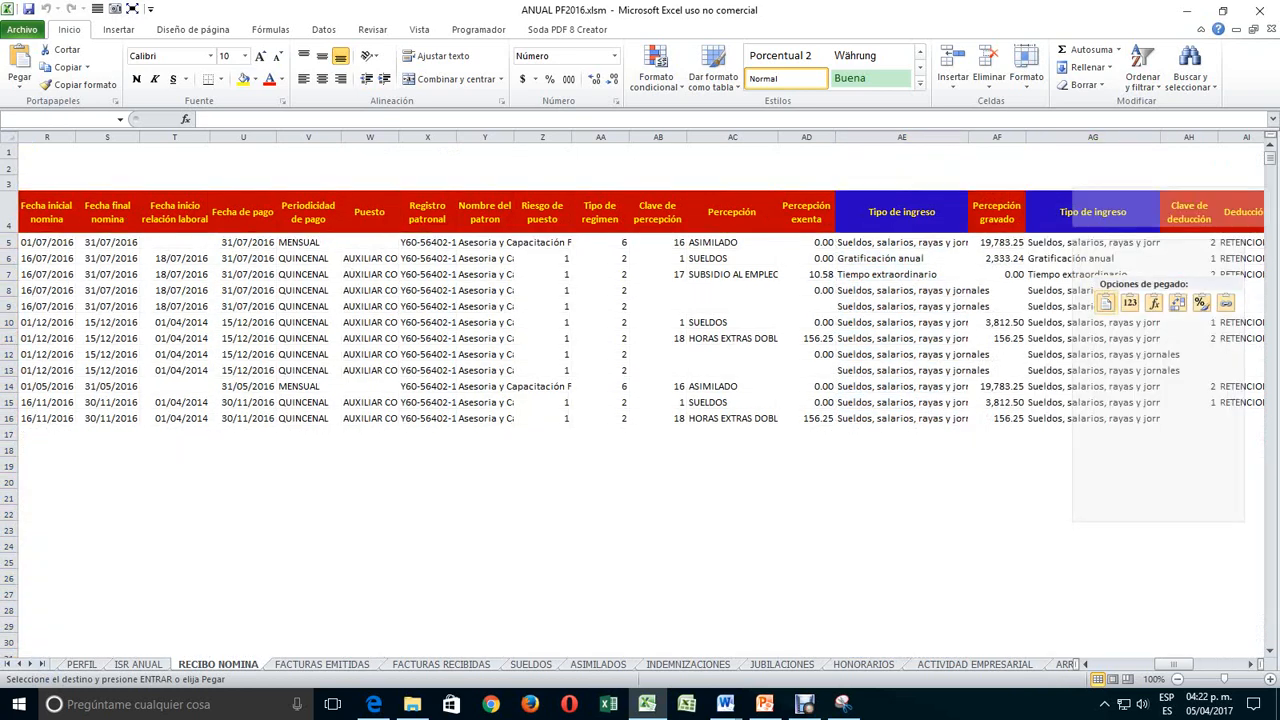
{"action": "left_click", "coordinate": [1106, 302]}
{"action": "key", "text": "Escape"}
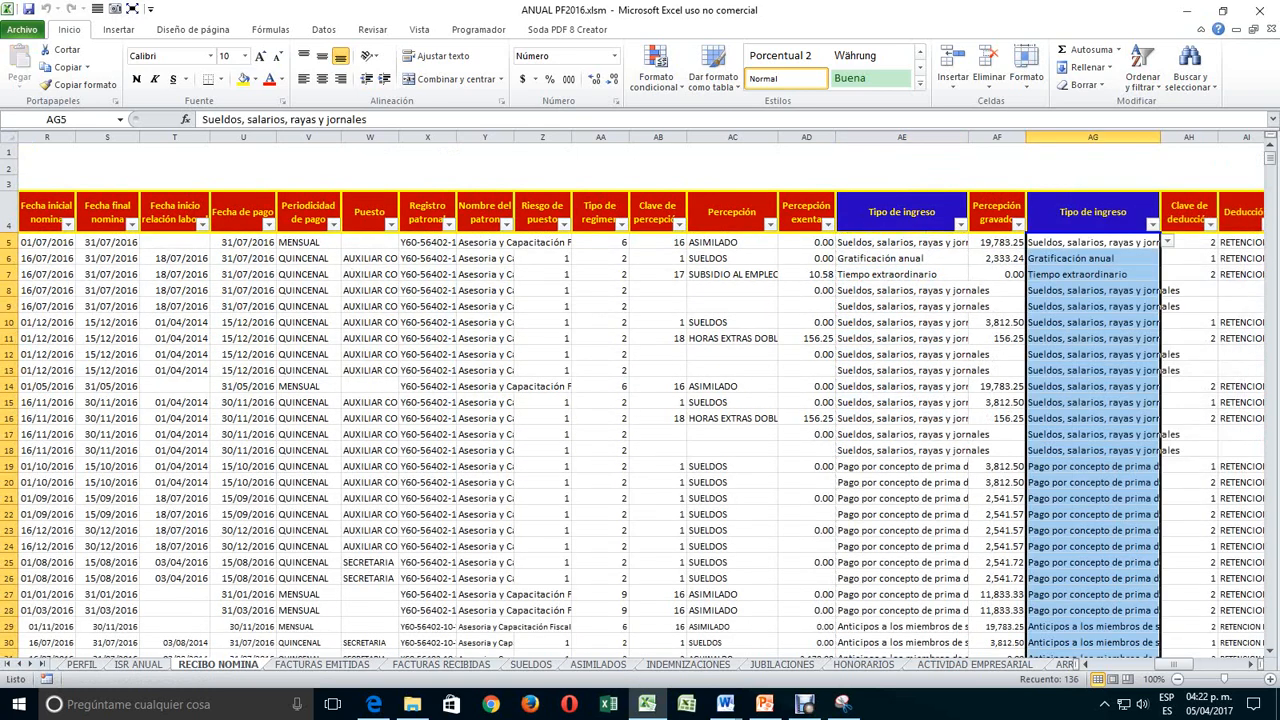
{"action": "key", "text": "Down"}
- Set the Tipo de deducción in AL5 to "Impuesto retenido en el ejercicio" and fill it down to AL18
{"action": "scroll", "coordinate": [640, 450], "scroll_direction": "right", "scroll_amount": 3}
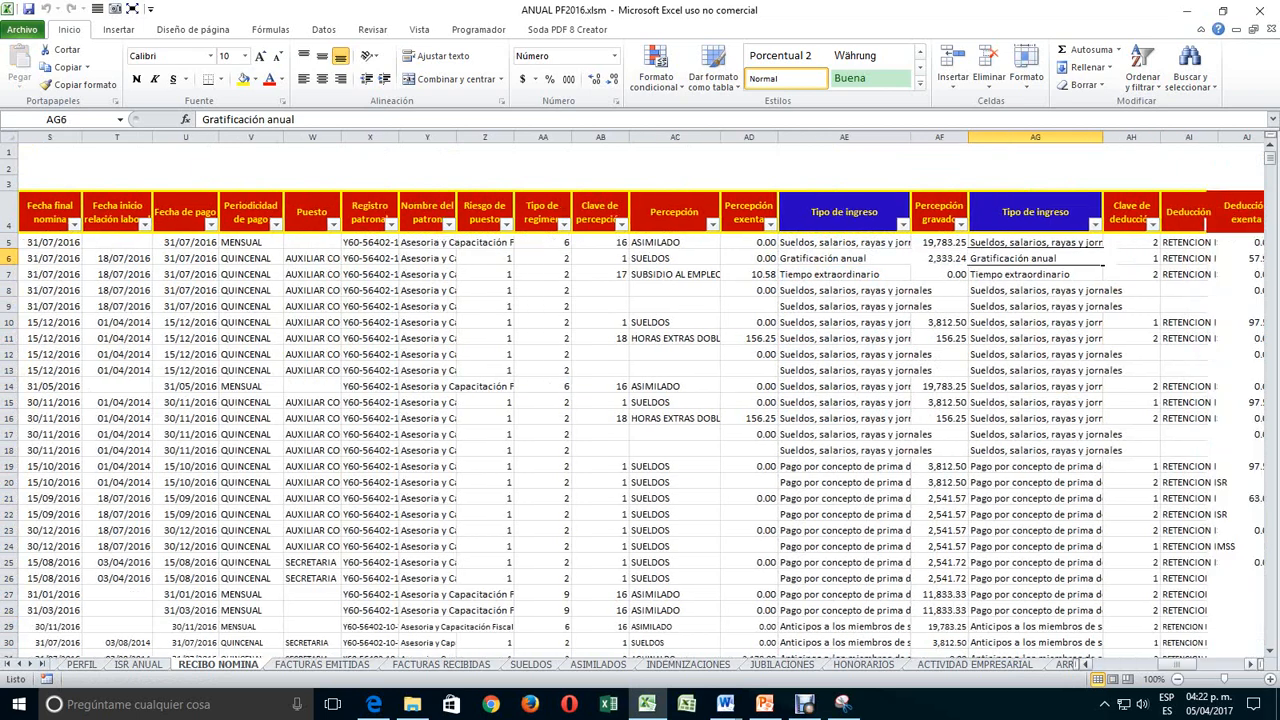
{"action": "scroll", "coordinate": [640, 400], "scroll_direction": "right", "scroll_amount": 1}
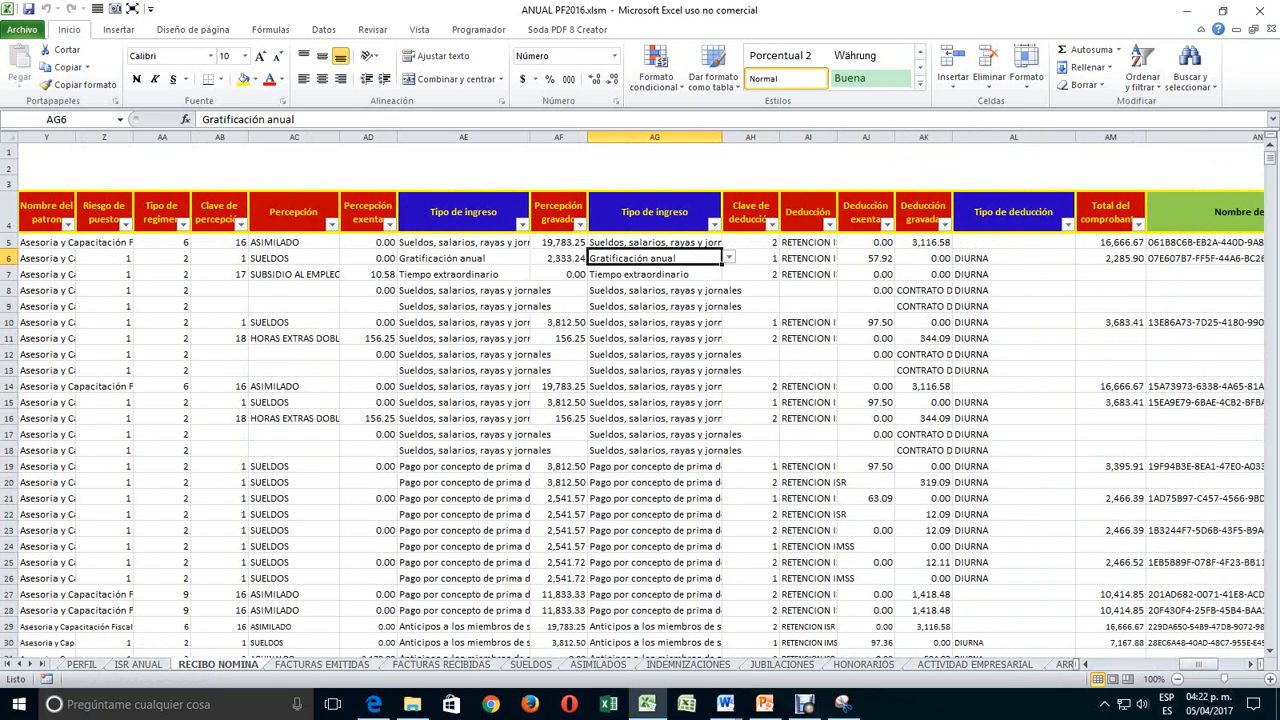
{"action": "left_click", "coordinate": [1013, 242]}
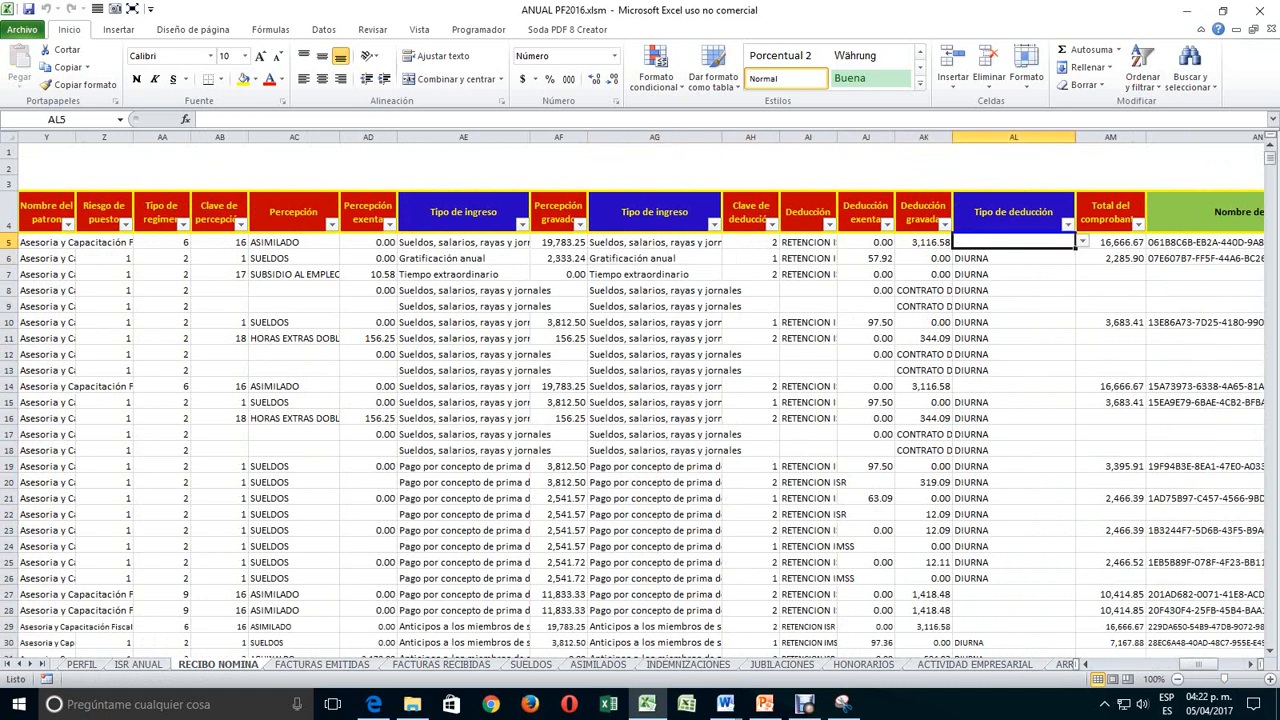
{"action": "left_click", "coordinate": [1082, 241]}
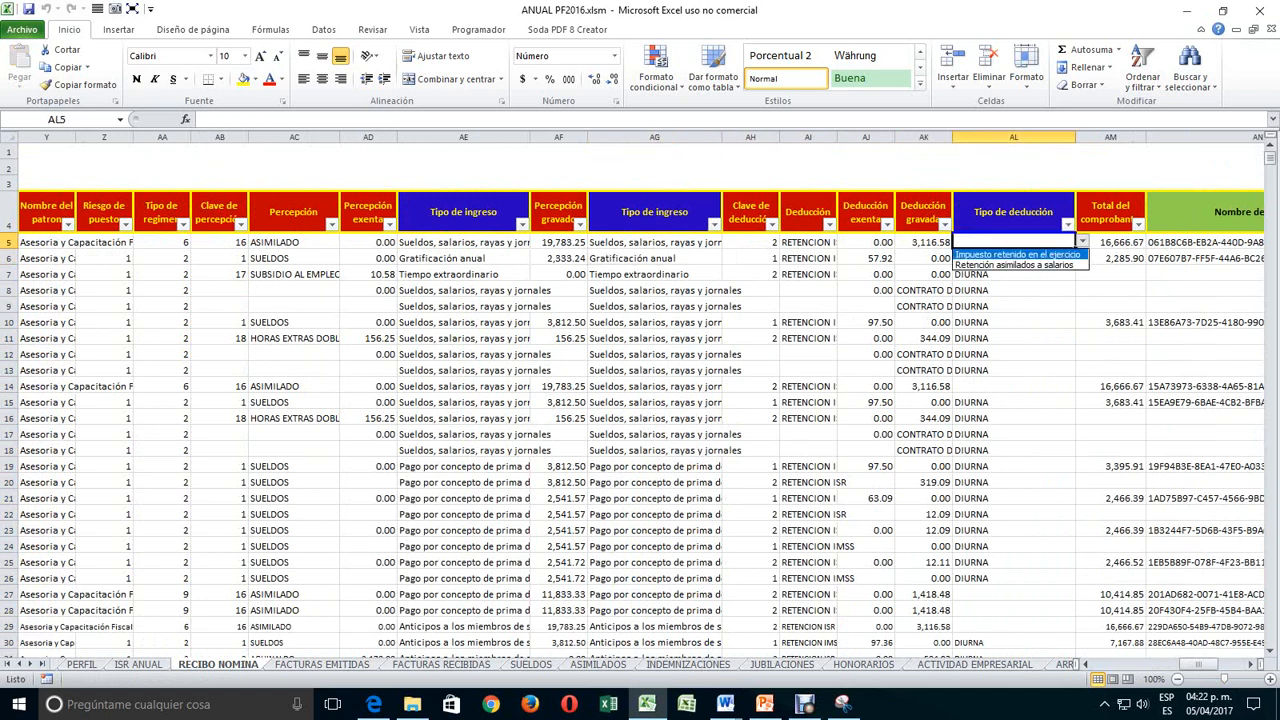
{"action": "key", "text": "Return"}
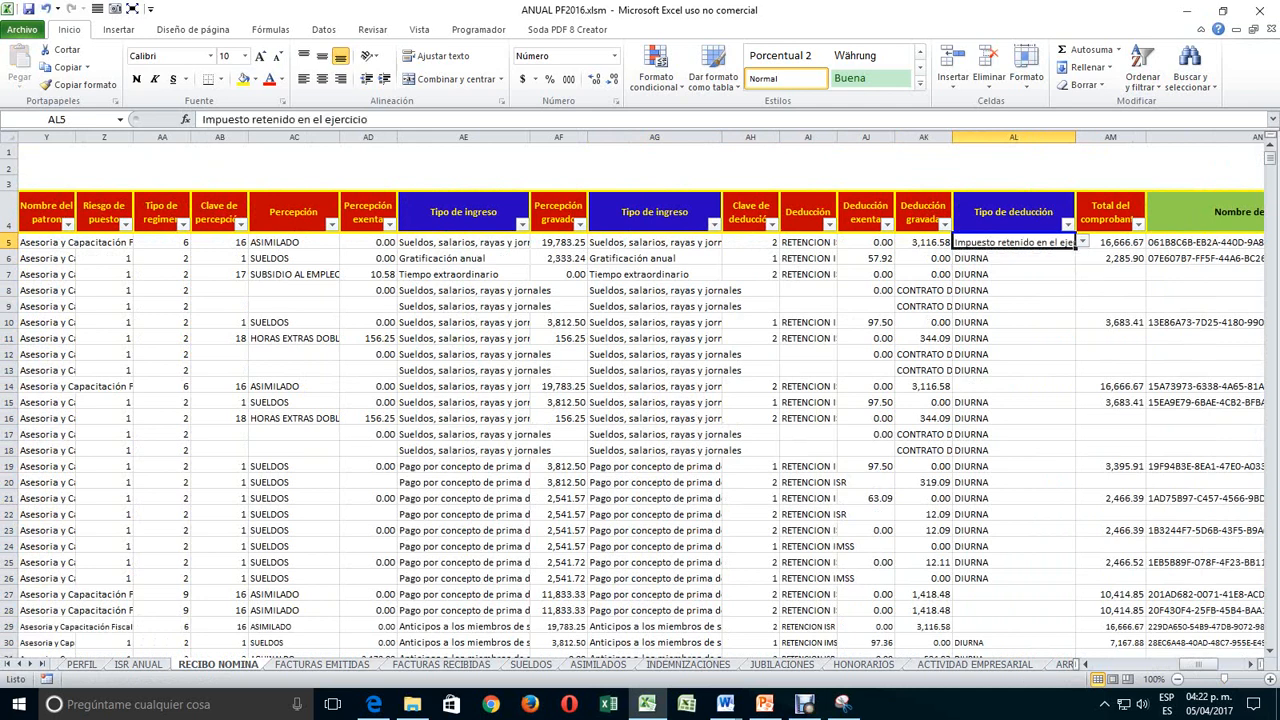
{"action": "left_click_drag", "start_coordinate": [1076, 250], "coordinate": [1076, 456]}
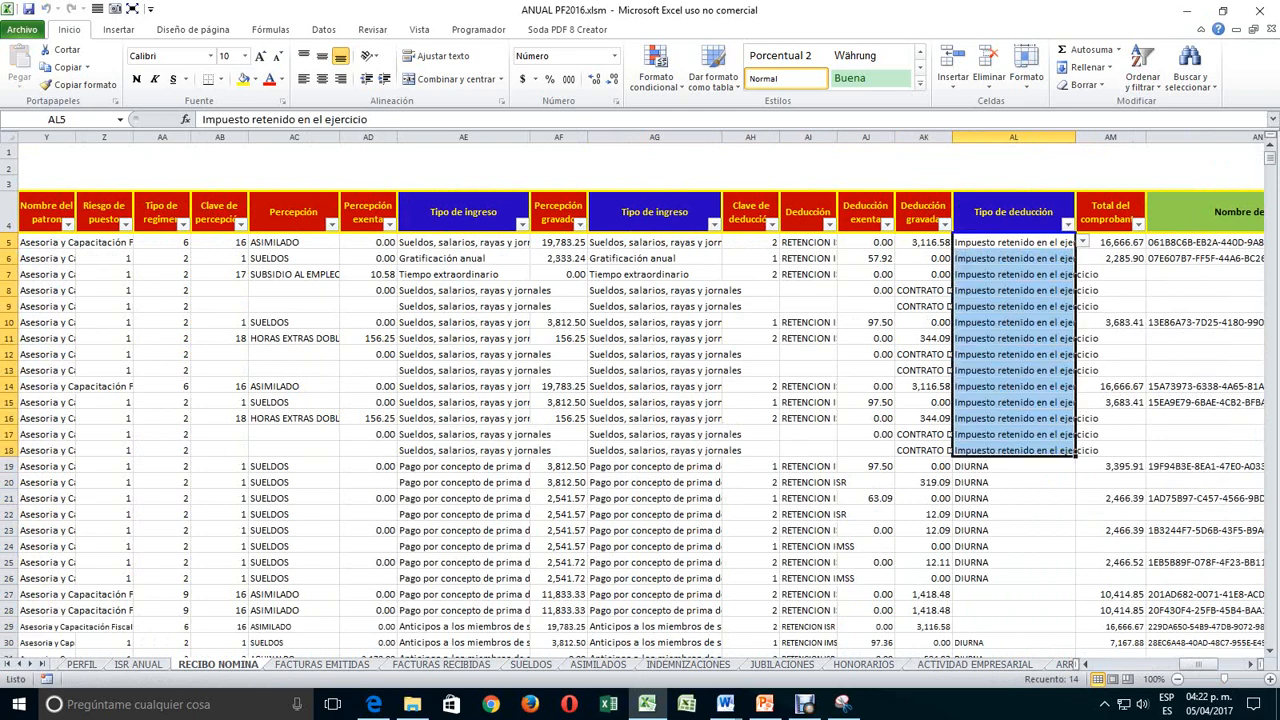
- Set the Tipo de deducción in AL19 to "Retención asimilados a salarios"
{"action": "left_click", "coordinate": [1014, 466]}
{"action": "left_click", "coordinate": [1082, 466]}
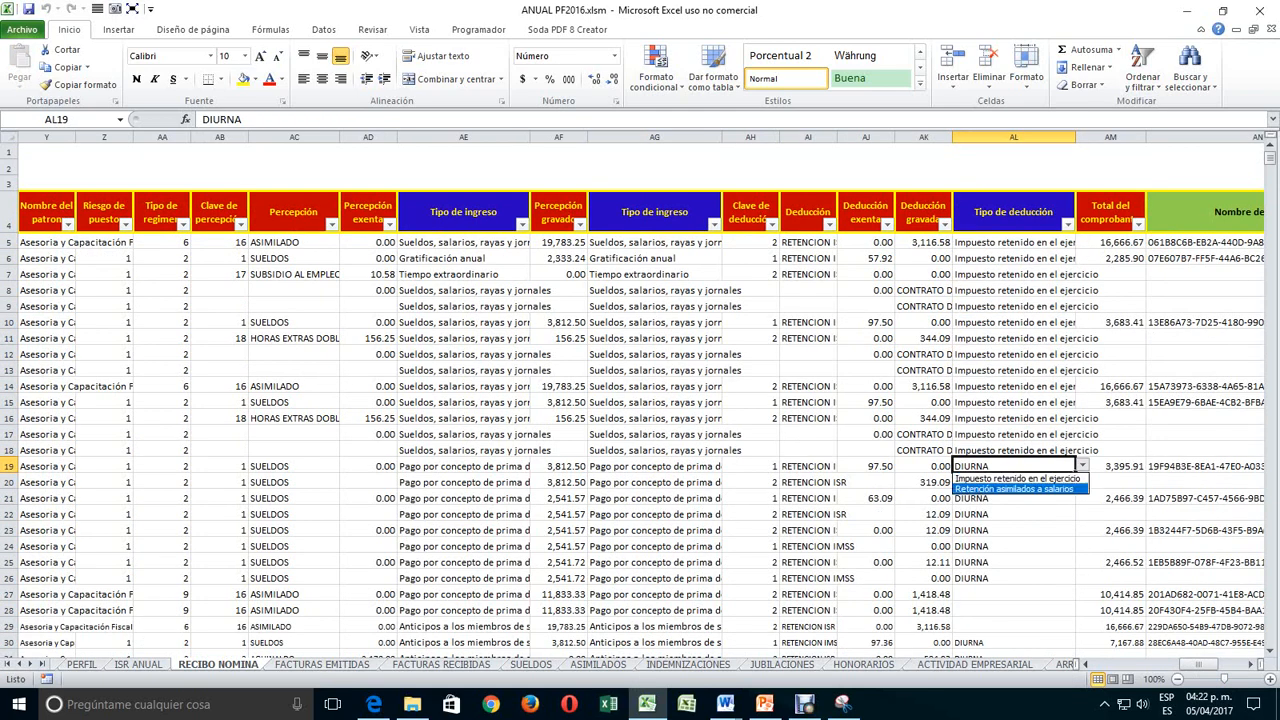
{"action": "left_click", "coordinate": [1014, 488]}
{"action": "scroll", "coordinate": [1014, 488], "scroll_direction": "down", "scroll_amount": 2}
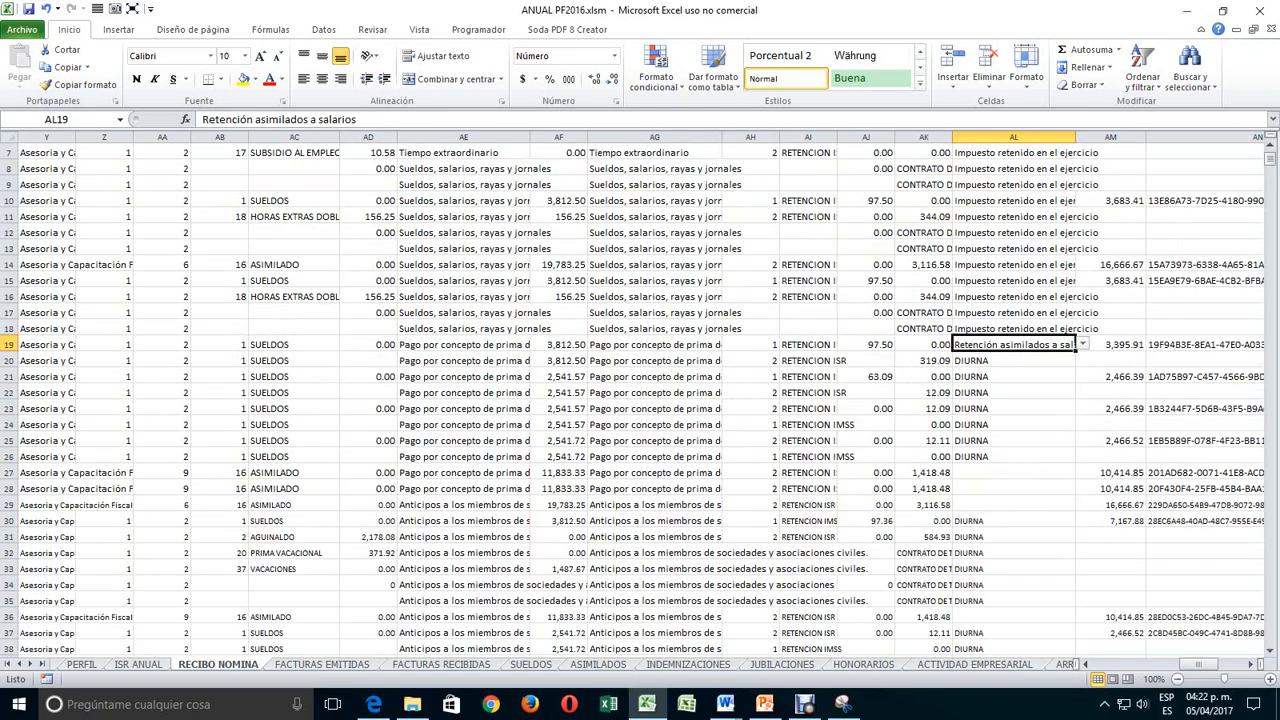
{"action": "scroll", "coordinate": [1014, 488], "scroll_direction": "up", "scroll_amount": 2}
{"action": "scroll", "coordinate": [1014, 488], "scroll_direction": "down", "scroll_amount": 2}
{"action": "scroll", "coordinate": [638, 398], "scroll_direction": "down", "scroll_amount": 1}
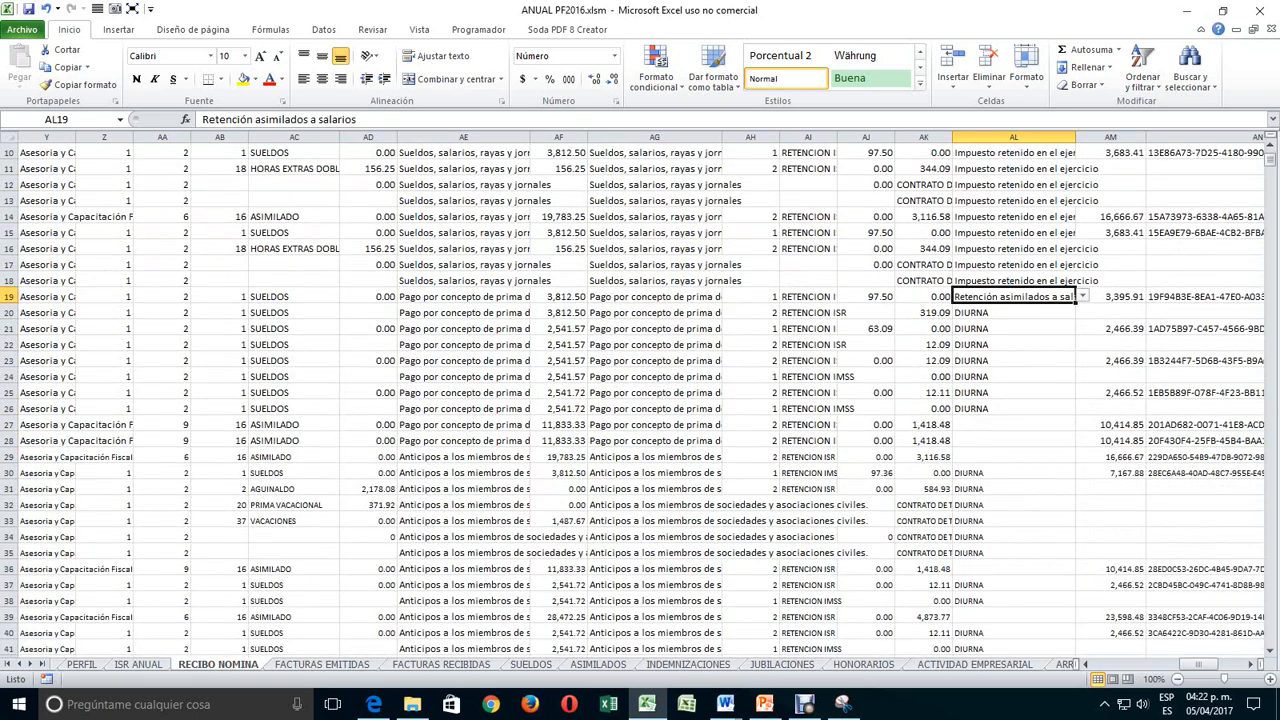
{"action": "mouse_move", "coordinate": [1076, 303]}
{"action": "left_mouse_down"}
{"action": "mouse_move", "coordinate": [1077, 446]}
{"action": "mouse_move", "coordinate": [1077, 300]}
{"action": "left_mouse_up"}
- Change AL19 to "Impuesto retenido en el ejercicio" and fill that deduction type down to AL28
{"action": "left_click", "coordinate": [1082, 297]}
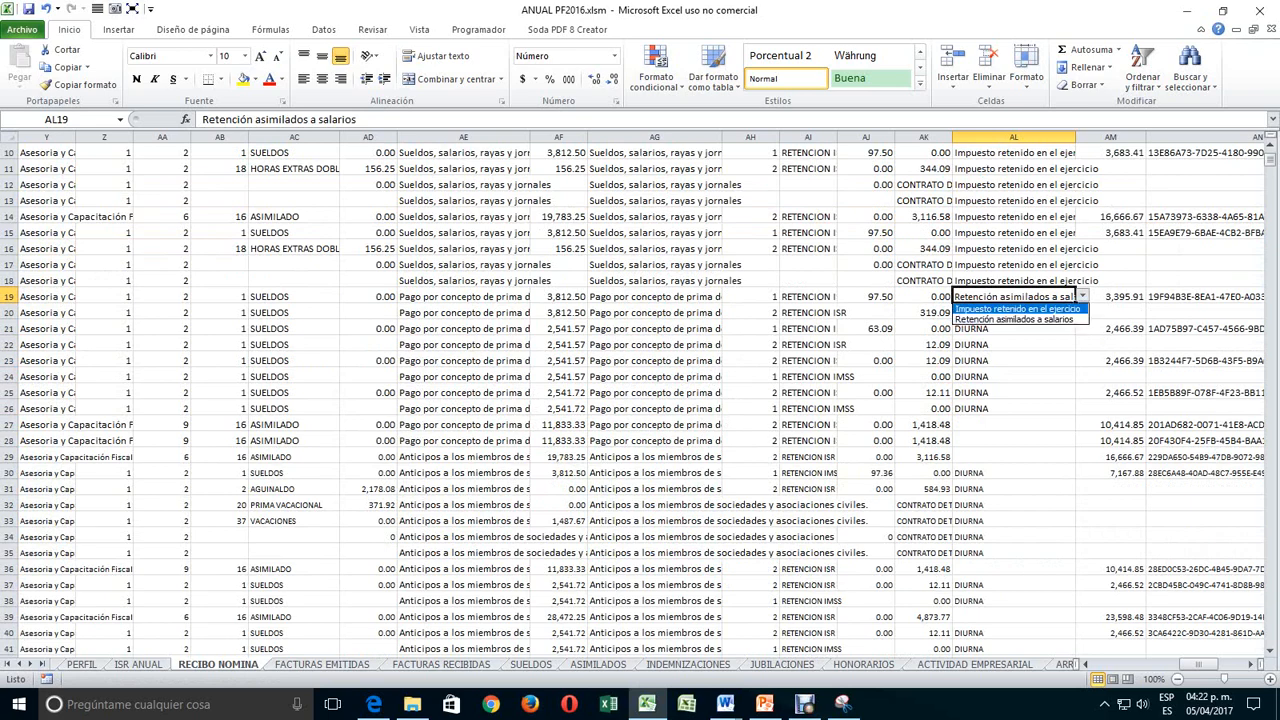
{"action": "left_click", "coordinate": [1017, 309]}
{"action": "left_click_drag", "start_coordinate": [1077, 303], "coordinate": [1076, 446]}
- Set AL29 to "Retención asimilados a salarios" and fill that deduction type down to AL45
{"action": "left_click", "coordinate": [1072, 456]}
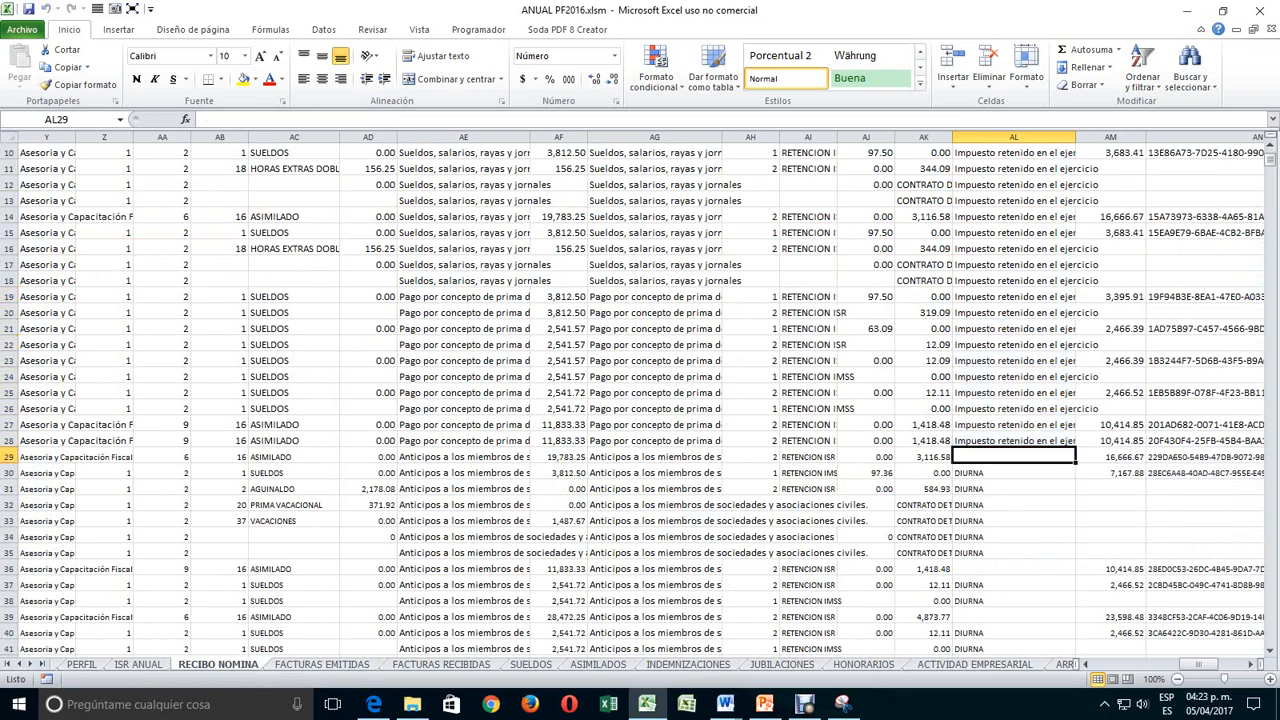
{"action": "scroll", "coordinate": [1072, 456], "scroll_direction": "down", "scroll_amount": 5}
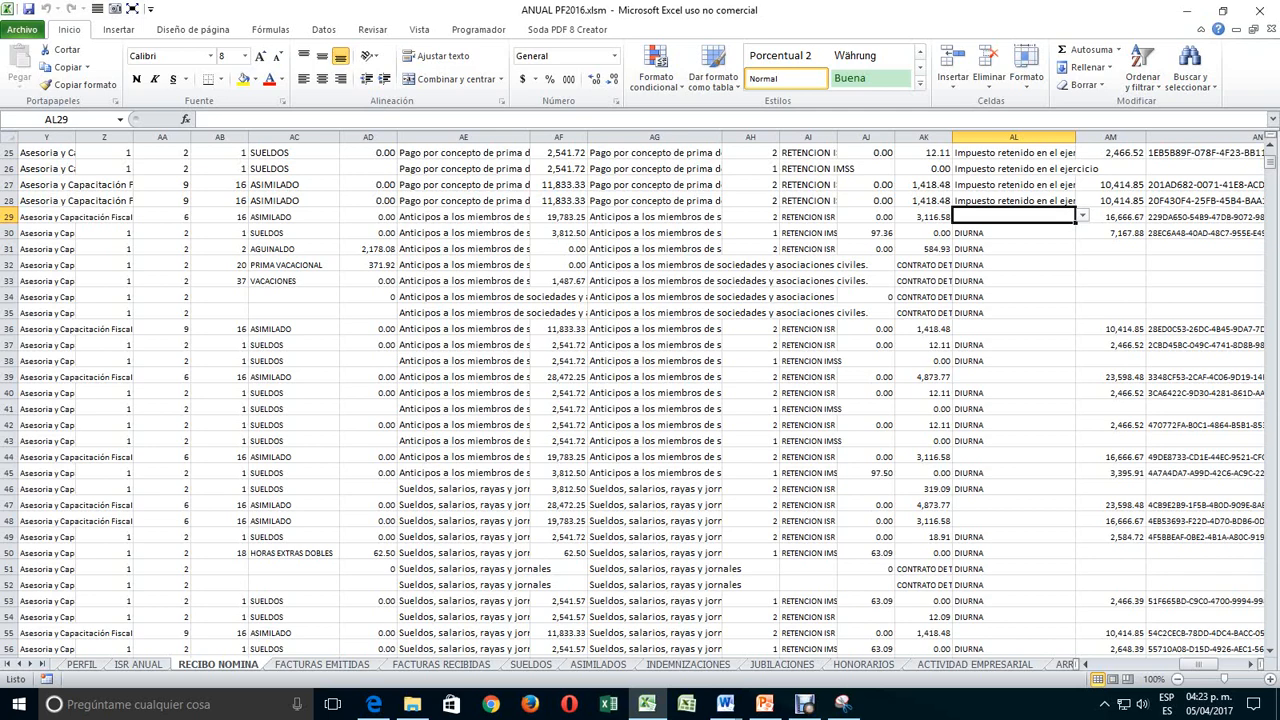
{"action": "left_click", "coordinate": [1082, 215]}
{"action": "key", "text": "Return"}
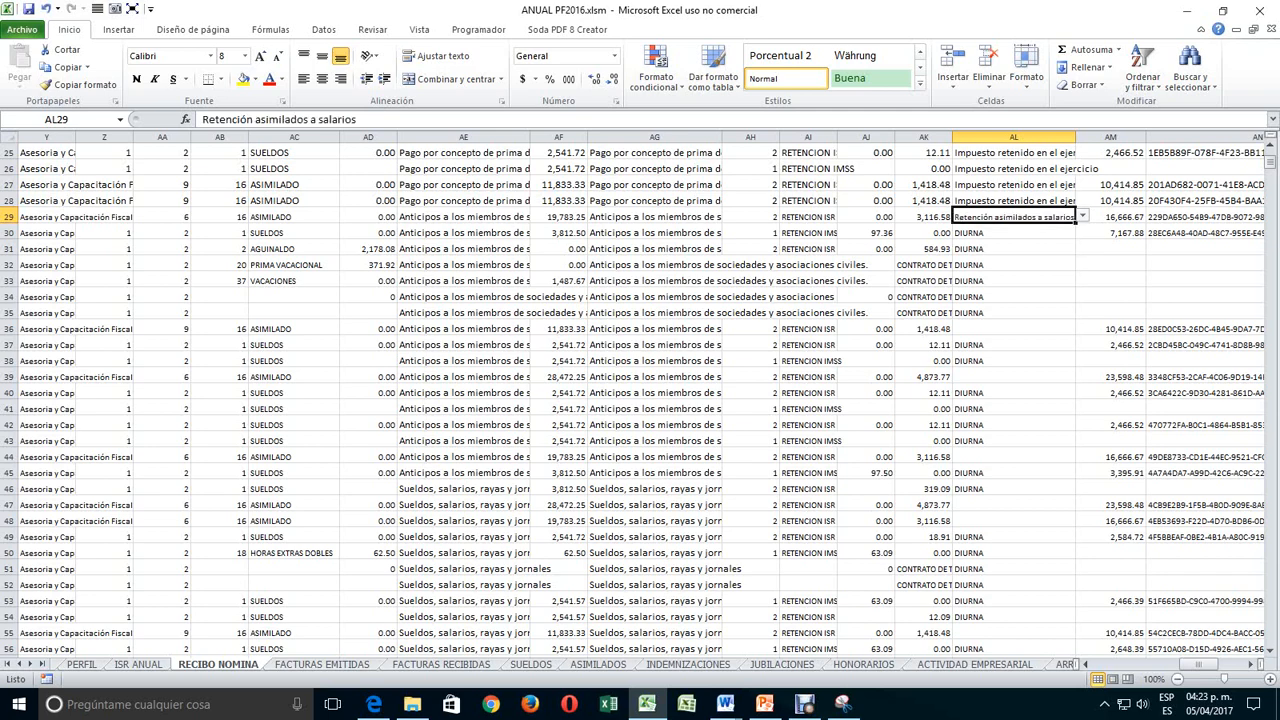
{"action": "left_click_drag", "start_coordinate": [1075, 223], "coordinate": [1076, 478]}
- Set AL46 to "Impuesto retenido en el ejercicio" and fill that deduction type down to the last record in AL140
{"action": "scroll", "coordinate": [1076, 478], "scroll_direction": "down", "scroll_amount": 5}
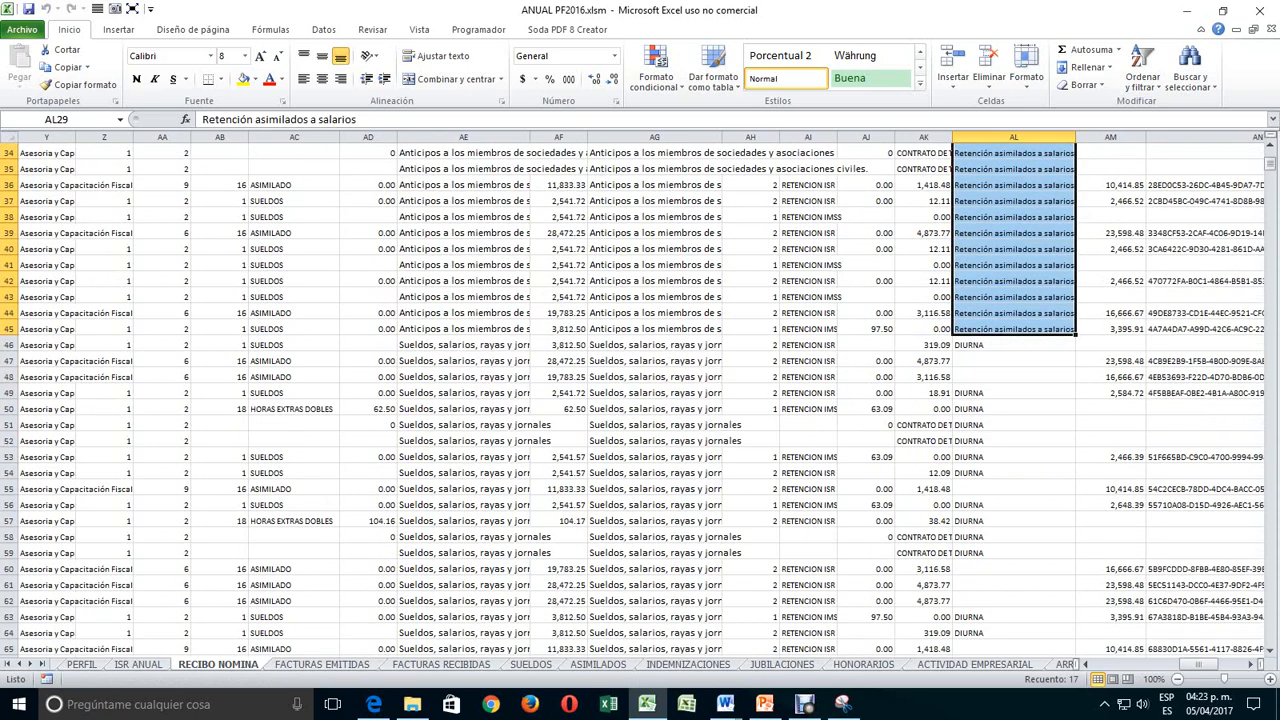
{"action": "left_click", "coordinate": [1014, 249]}
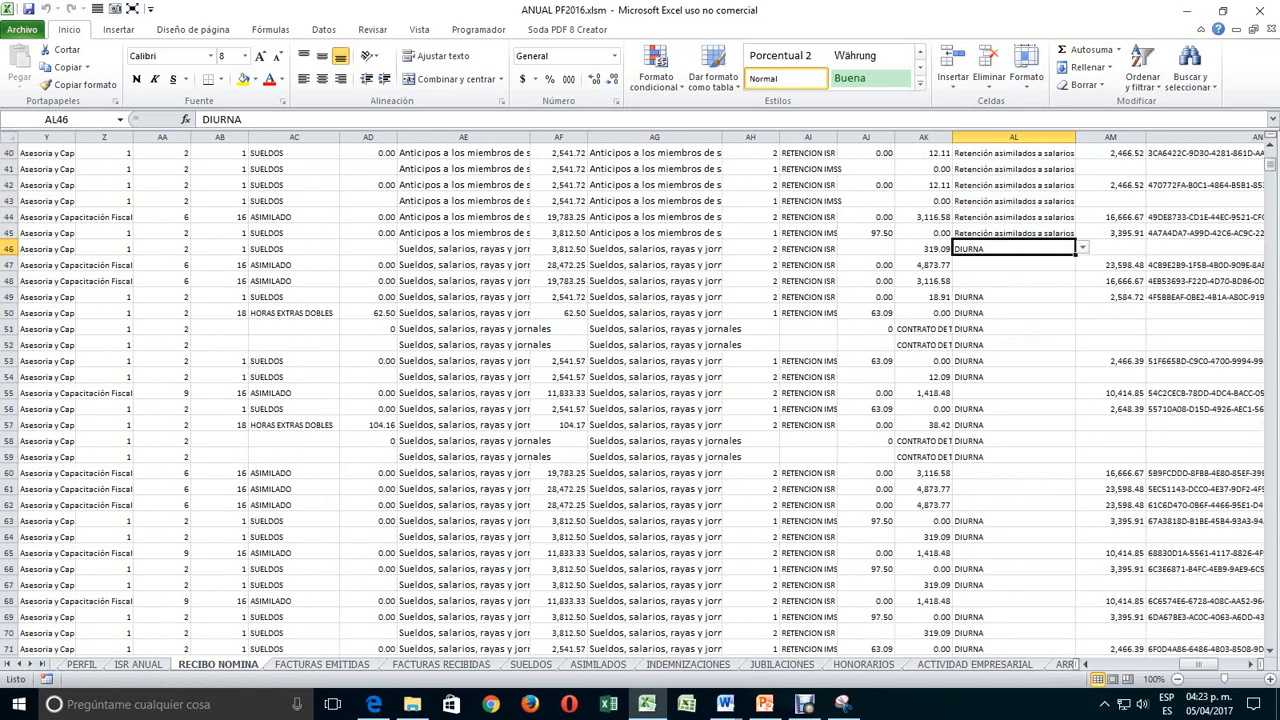
{"action": "left_click", "coordinate": [1083, 248]}
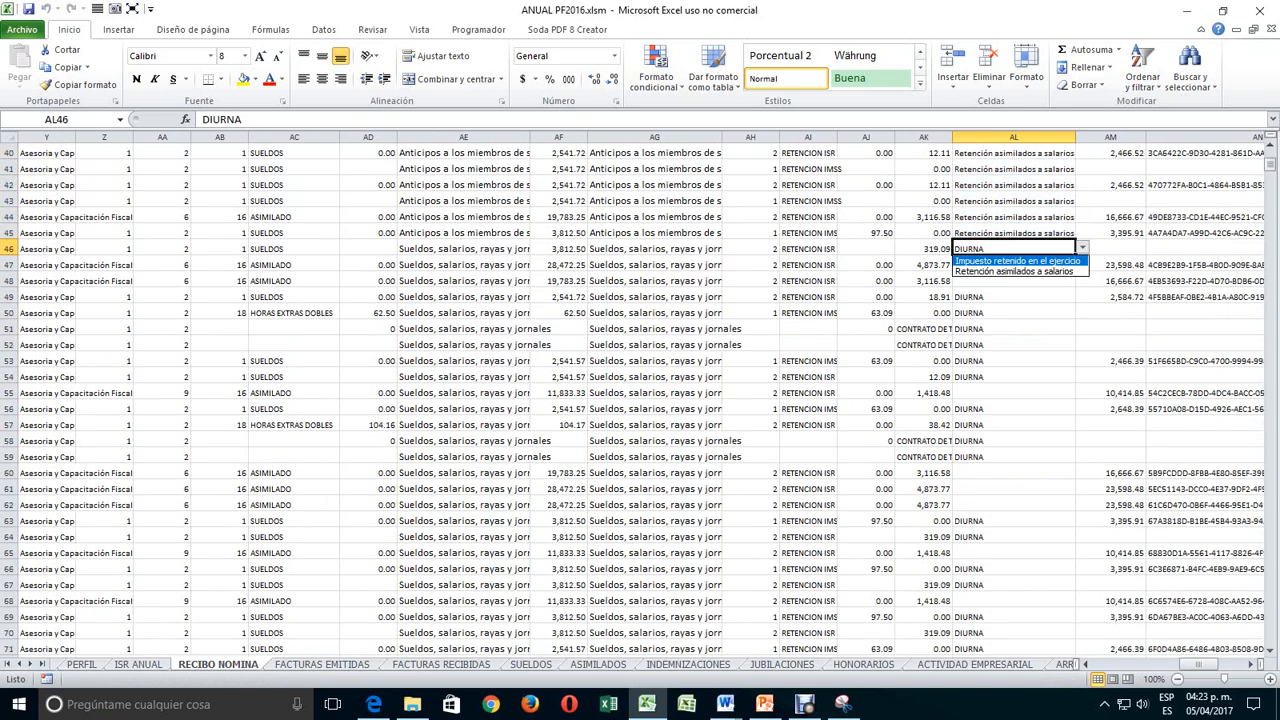
{"action": "key", "text": "Return"}
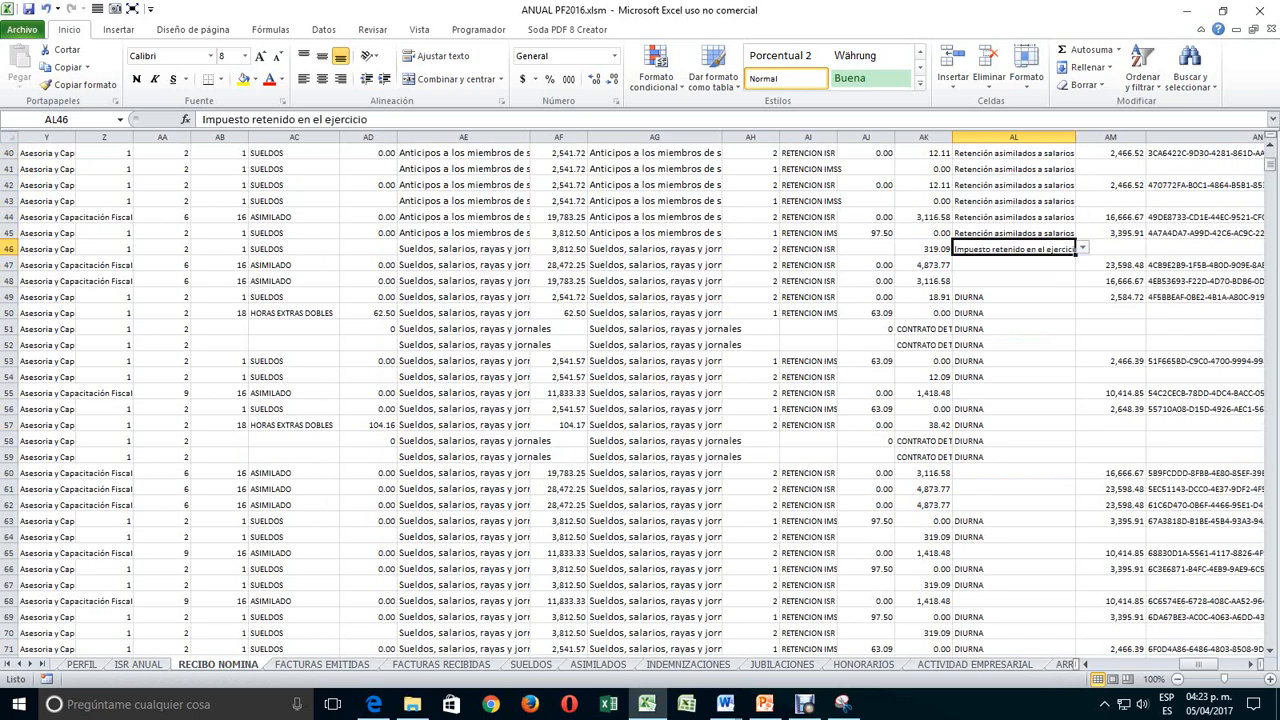
{"action": "left_click_drag", "start_coordinate": [1076, 256], "coordinate": [1076, 620]}
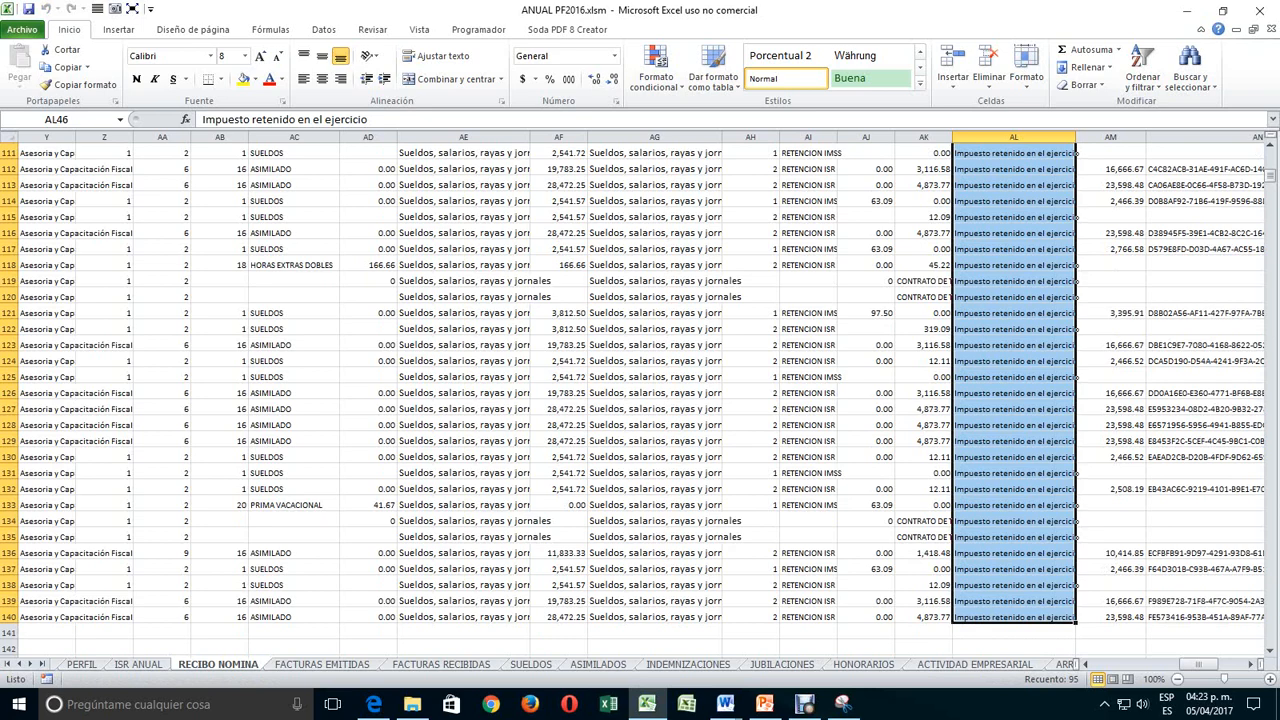
- Clear the Tipo de deducción in AL125, on a RETENCION IMSS row
{"action": "left_click", "coordinate": [1014, 377]}
{"action": "key", "text": "Delete"}
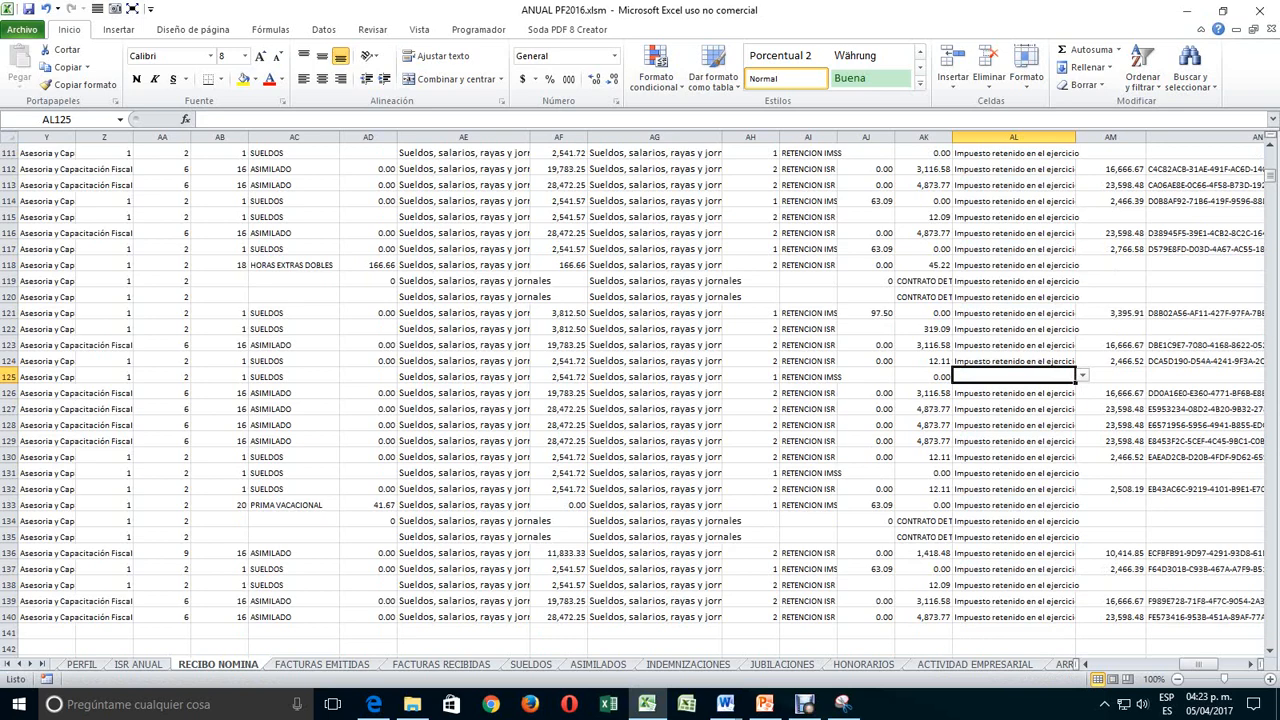
- Clear the Tipo de deducción in AL117, AL131, AL133 and AL137, on the RETENCION IMSS rows
{"action": "left_click", "coordinate": [1014, 249]}
{"action": "key", "text": "Delete"}
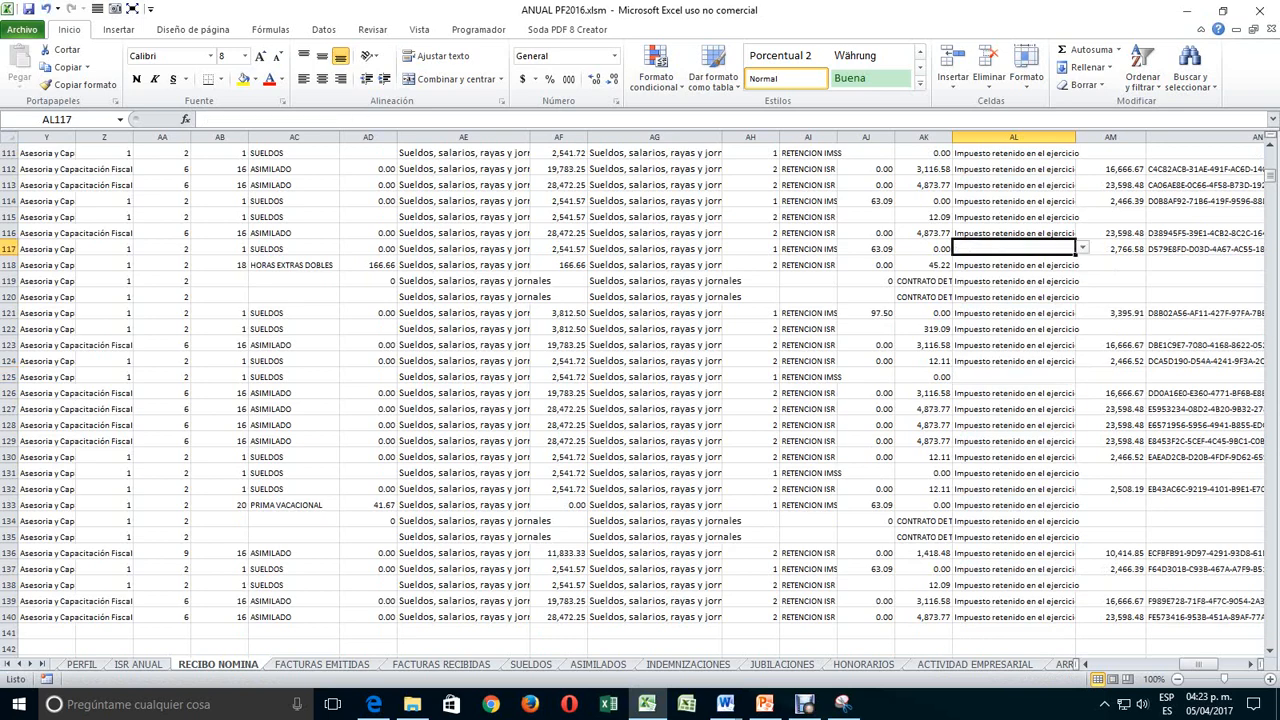
{"action": "left_click", "coordinate": [1014, 473]}
{"action": "key", "text": "Delete"}
{"action": "left_click", "coordinate": [1014, 505]}
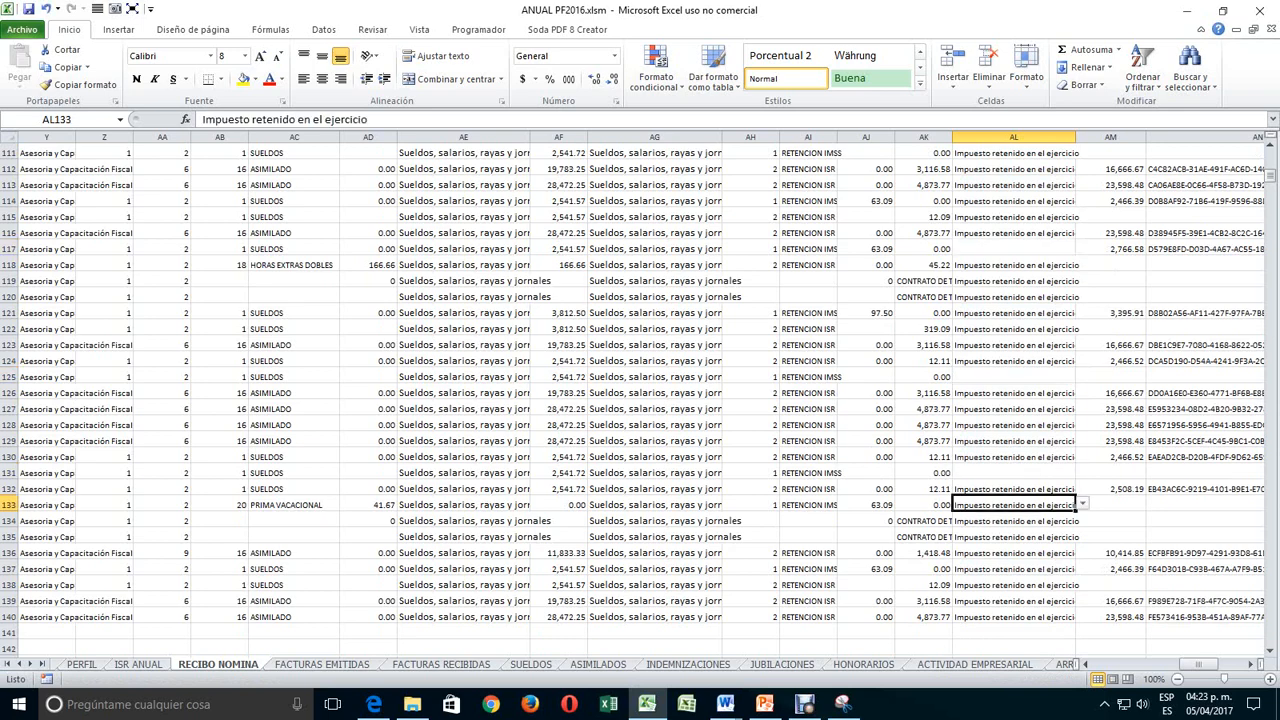
{"action": "key", "text": "Delete"}
{"action": "left_click", "coordinate": [1014, 569]}
{"action": "key", "text": "Delete"}
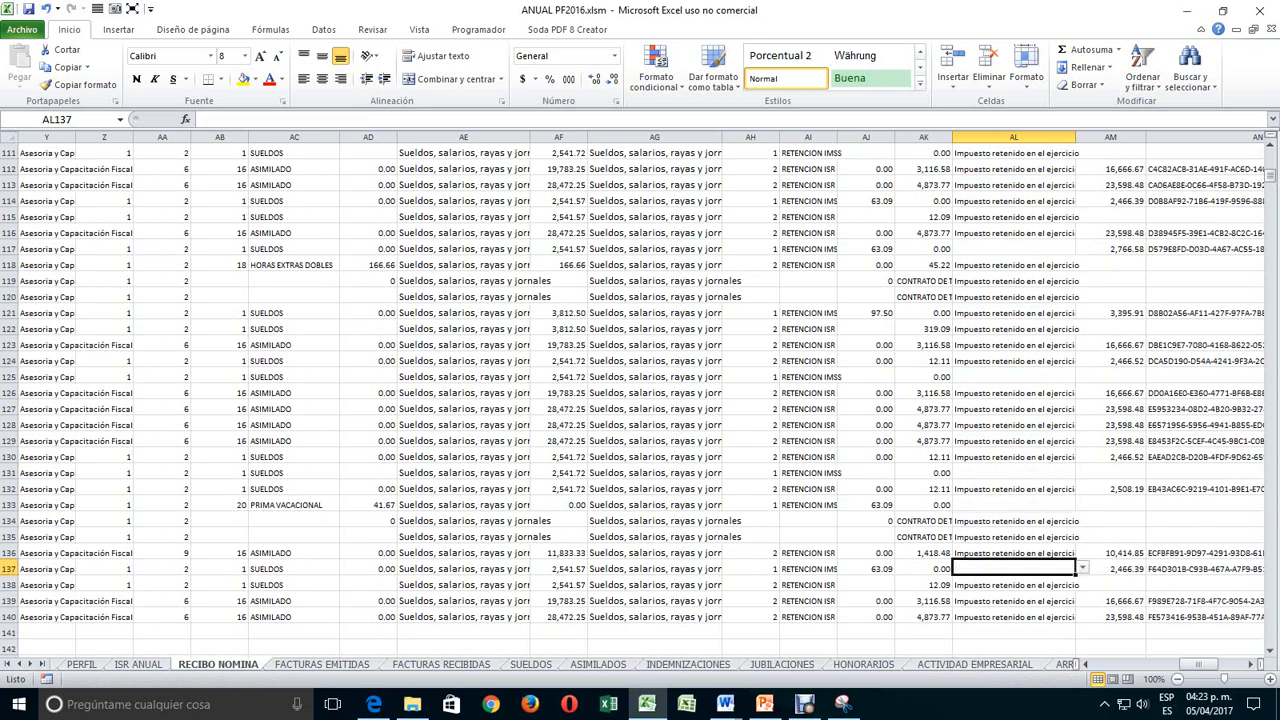
- Clear the Tipo de deducción on the RETENCION IMSS rows in AL106, AL109, AL111 and AL114
{"action": "scroll", "coordinate": [639, 401], "scroll_direction": "up", "scroll_amount": 7}
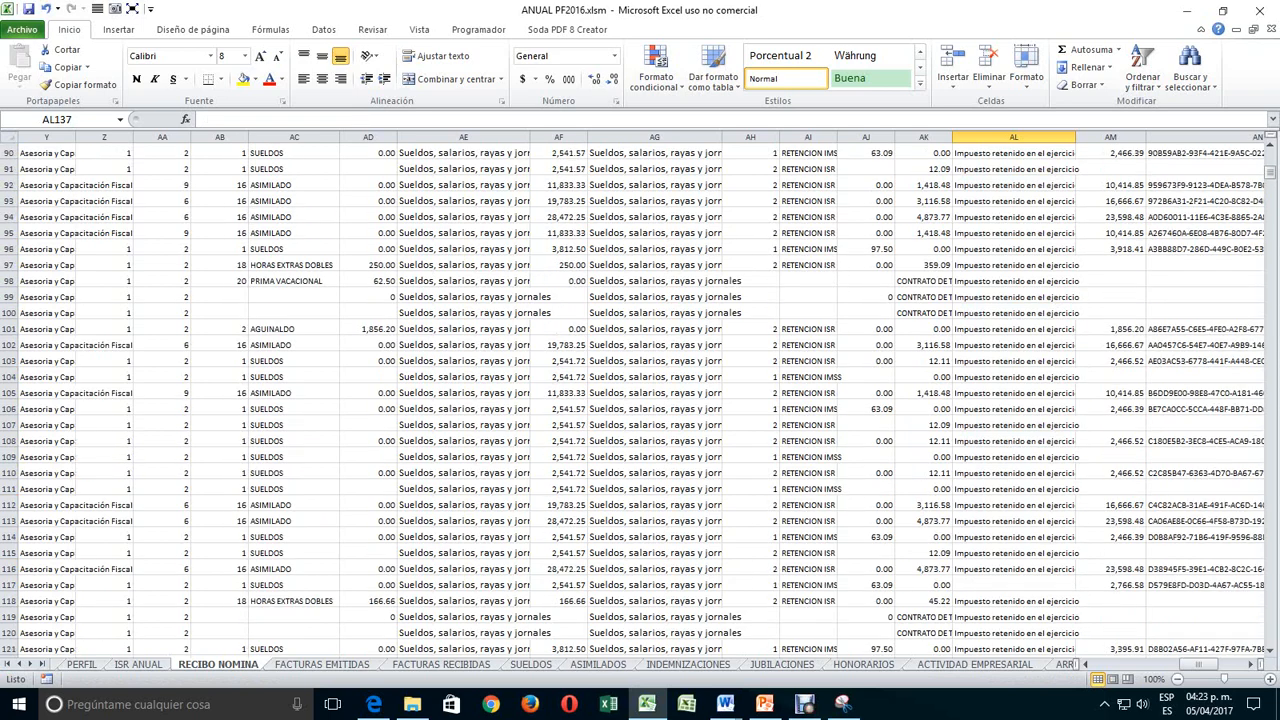
{"action": "left_click", "coordinate": [1014, 408]}
{"action": "key", "text": "Delete"}
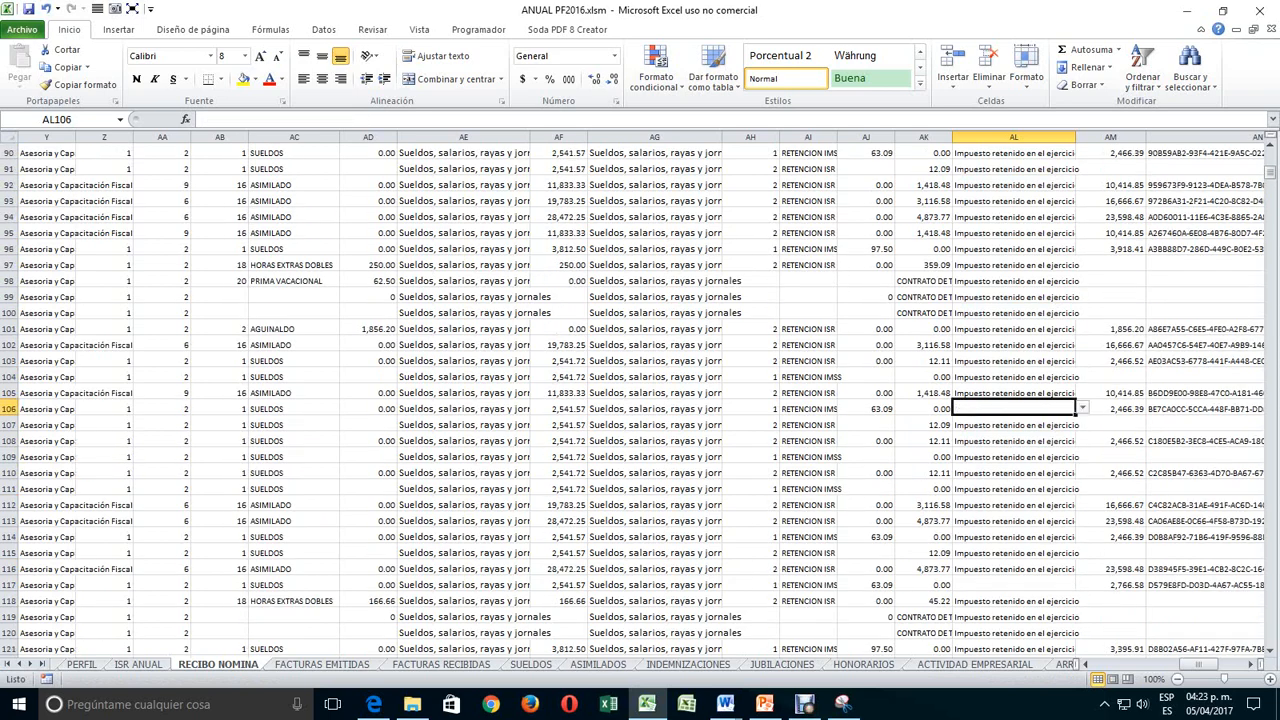
{"action": "left_click", "coordinate": [1014, 456]}
{"action": "key", "text": "Delete"}
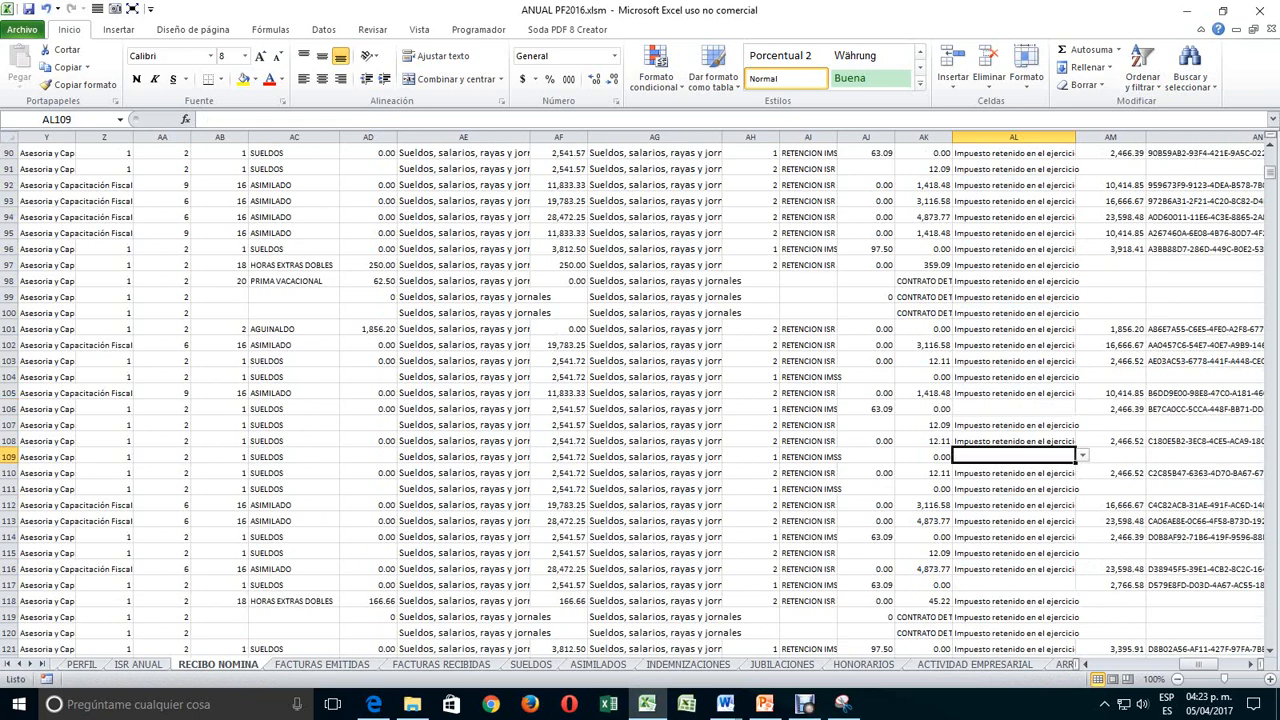
{"action": "left_click", "coordinate": [1014, 488]}
{"action": "key", "text": "Delete"}
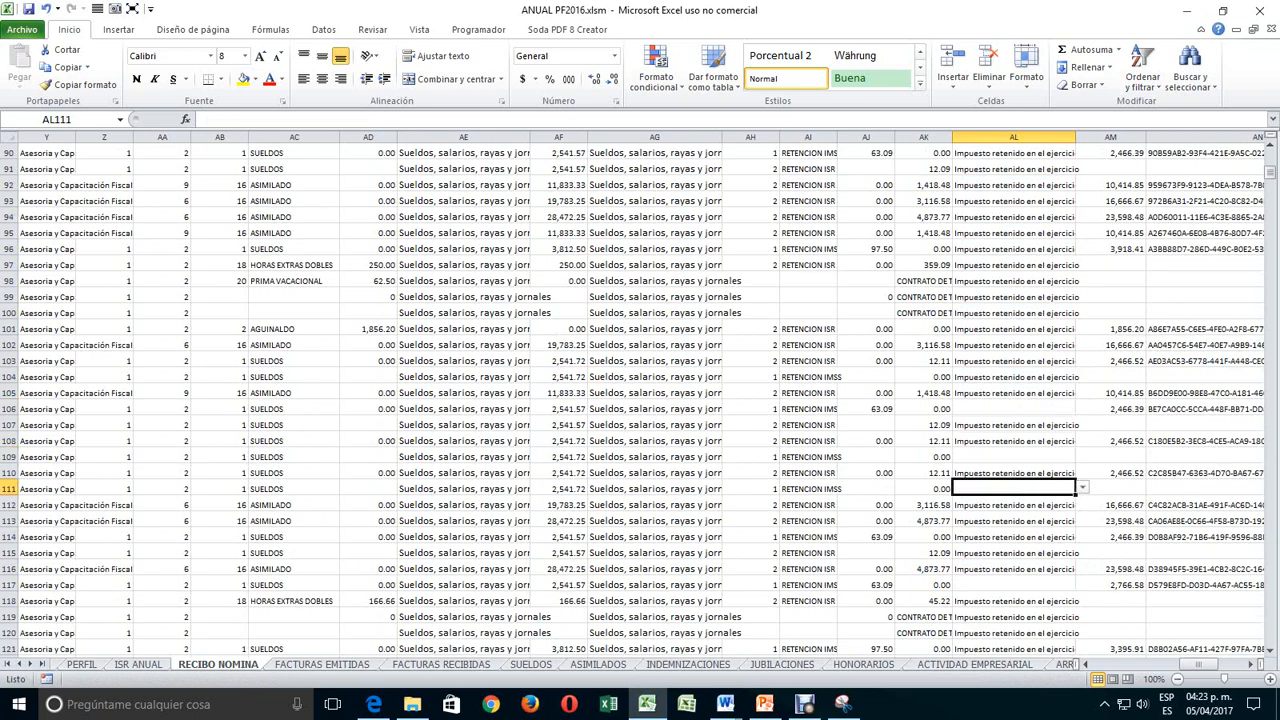
{"action": "left_click", "coordinate": [1014, 536]}
{"action": "key", "text": "Delete"}
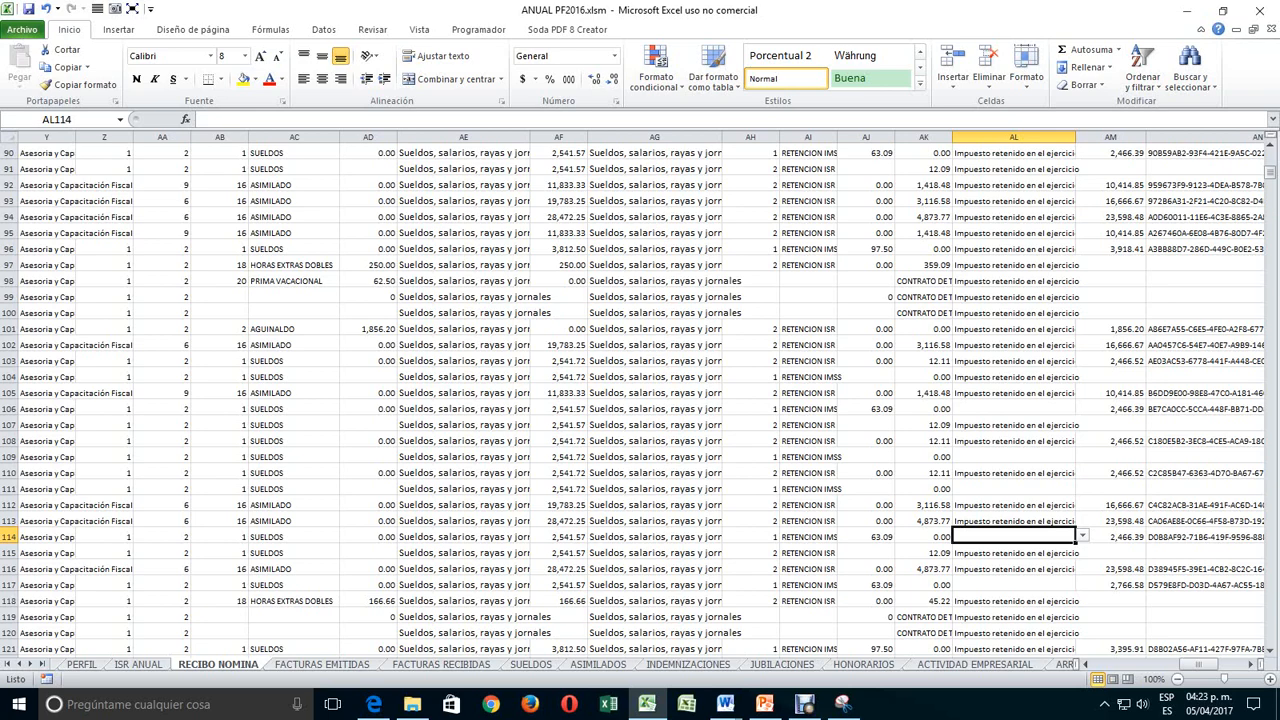
- Clear the Tipo de deducción on the RETENCION IMSS rows in AL96, AL90, AL88 and AL85
{"action": "scroll", "coordinate": [640, 400], "scroll_direction": "up", "scroll_amount": 4}
{"action": "left_click", "coordinate": [1014, 441]}
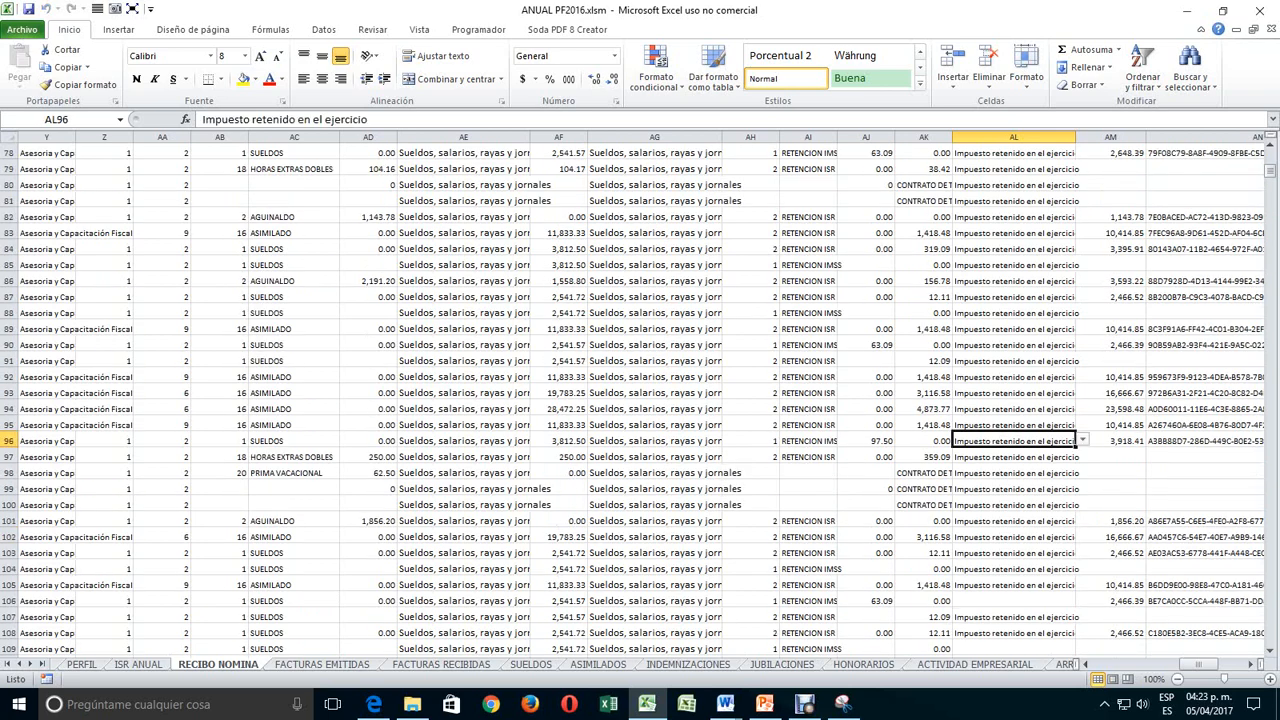
{"action": "key", "text": "Delete"}
{"action": "left_click", "coordinate": [1014, 345]}
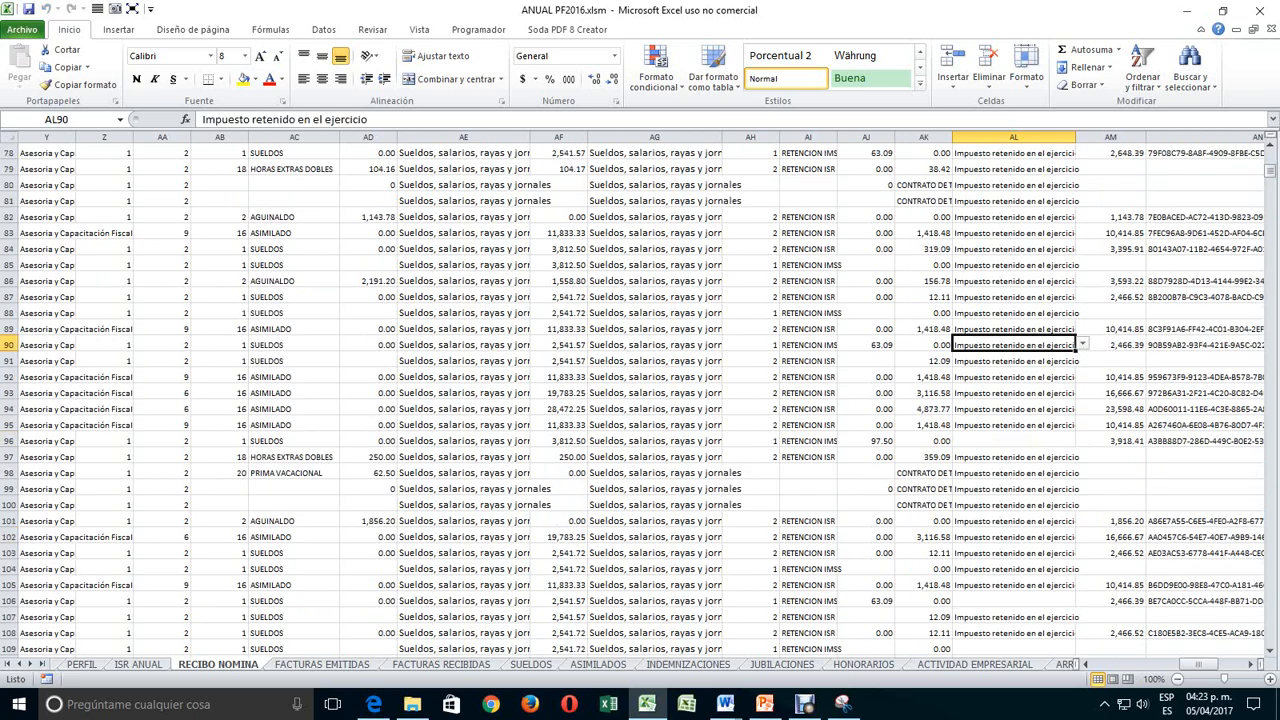
{"action": "key", "text": "Delete"}
{"action": "left_click", "coordinate": [1014, 313]}
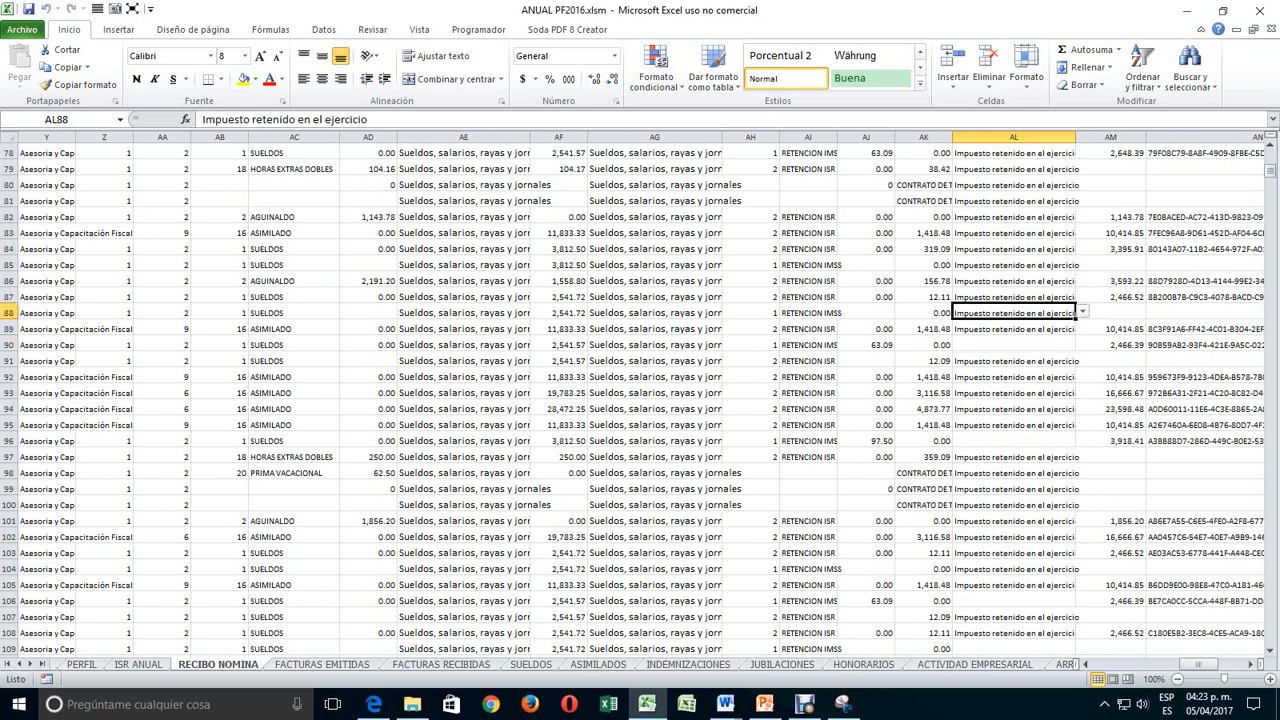
{"action": "key", "text": "Delete"}
{"action": "left_click", "coordinate": [1014, 265]}
{"action": "key", "text": "Delete"}
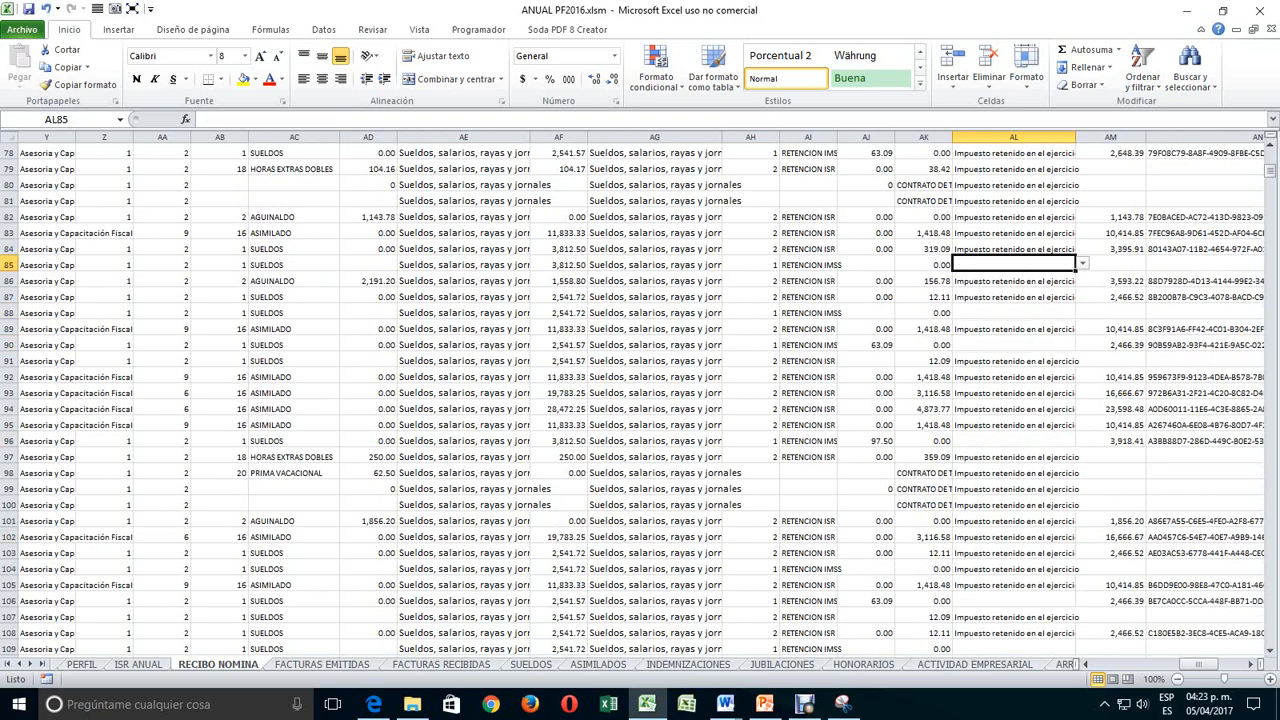
- Clear the Tipo de deducción on the RETENCION IMSS rows in AL75, AL73, AL71 and AL69
{"action": "scroll", "coordinate": [640, 400], "scroll_direction": "up", "scroll_amount": 3}
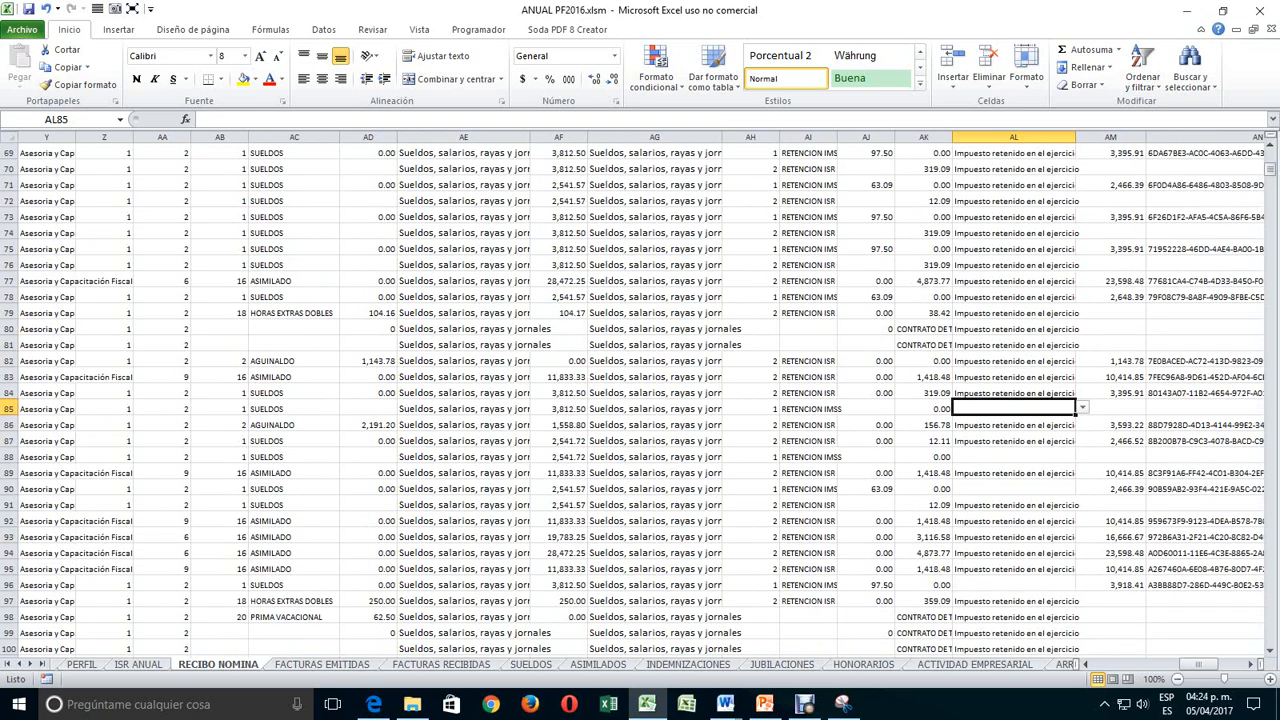
{"action": "left_click", "coordinate": [1014, 249]}
{"action": "key", "text": "Delete"}
{"action": "left_click", "coordinate": [1014, 217]}
{"action": "key", "text": "Delete"}
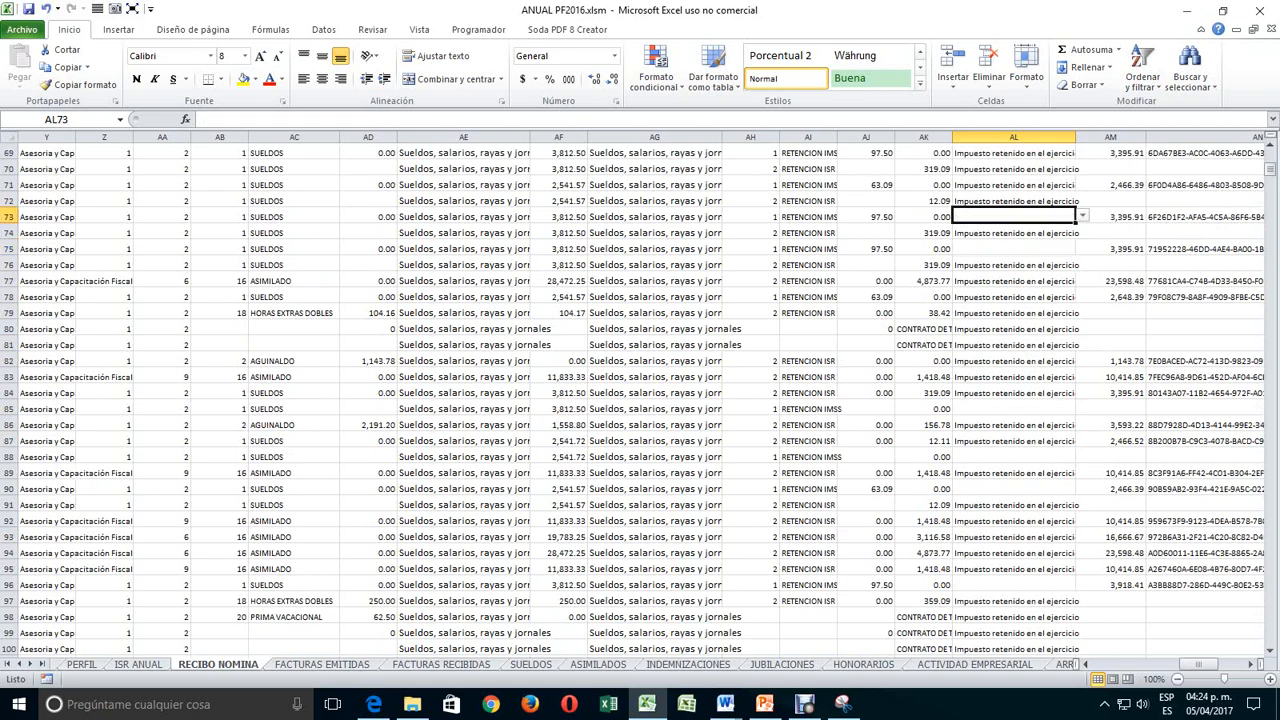
{"action": "left_click", "coordinate": [1014, 185]}
{"action": "key", "text": "Delete"}
{"action": "scroll", "coordinate": [640, 400], "scroll_direction": "up", "scroll_amount": 2}
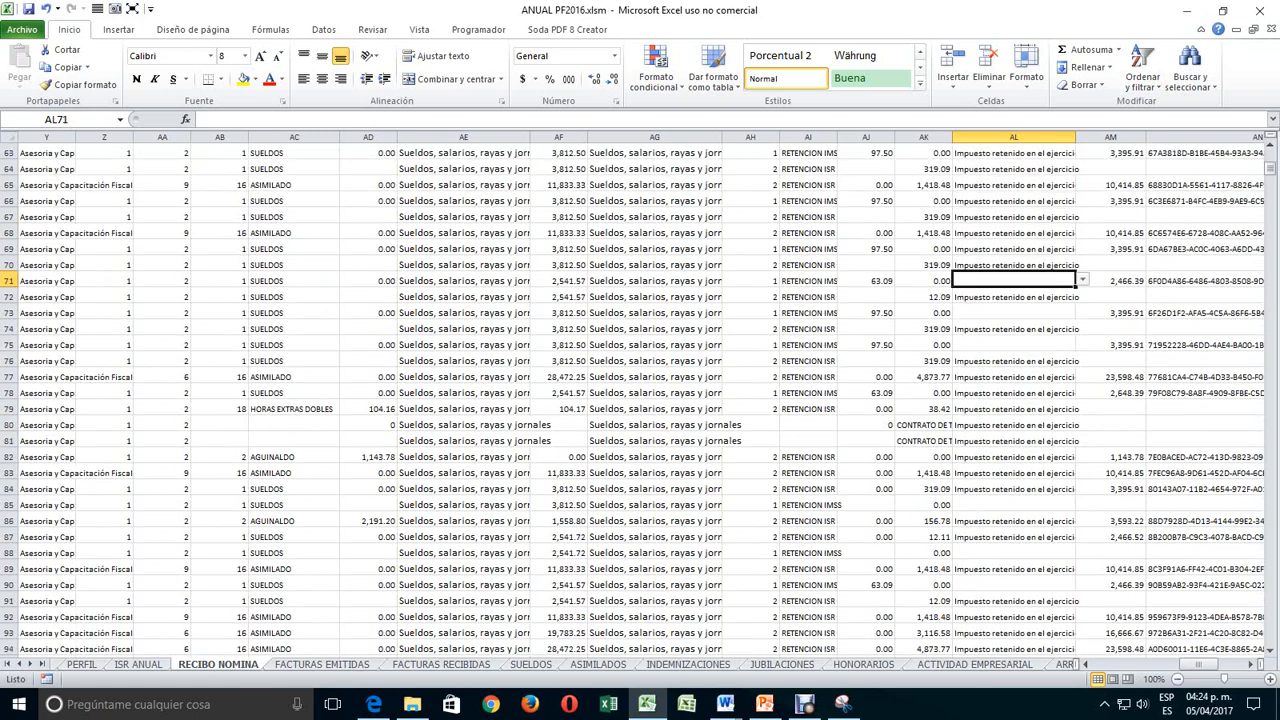
{"action": "left_click", "coordinate": [1014, 249]}
{"action": "key", "text": "Delete"}
- Clear the Tipo de deducción on the RETENCION IMSS rows in AL63 and AL56
{"action": "scroll", "coordinate": [640, 400], "scroll_direction": "up", "scroll_amount": 3}
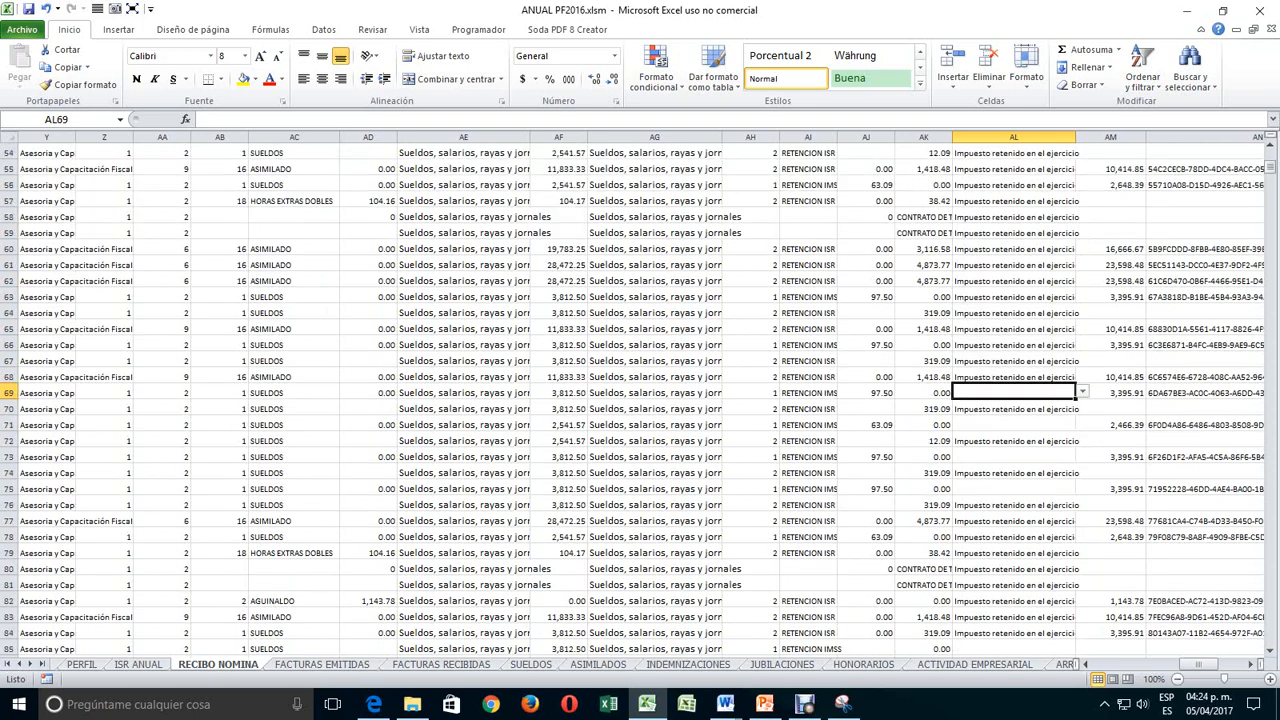
{"action": "left_click", "coordinate": [1014, 297]}
{"action": "key", "text": "Delete"}
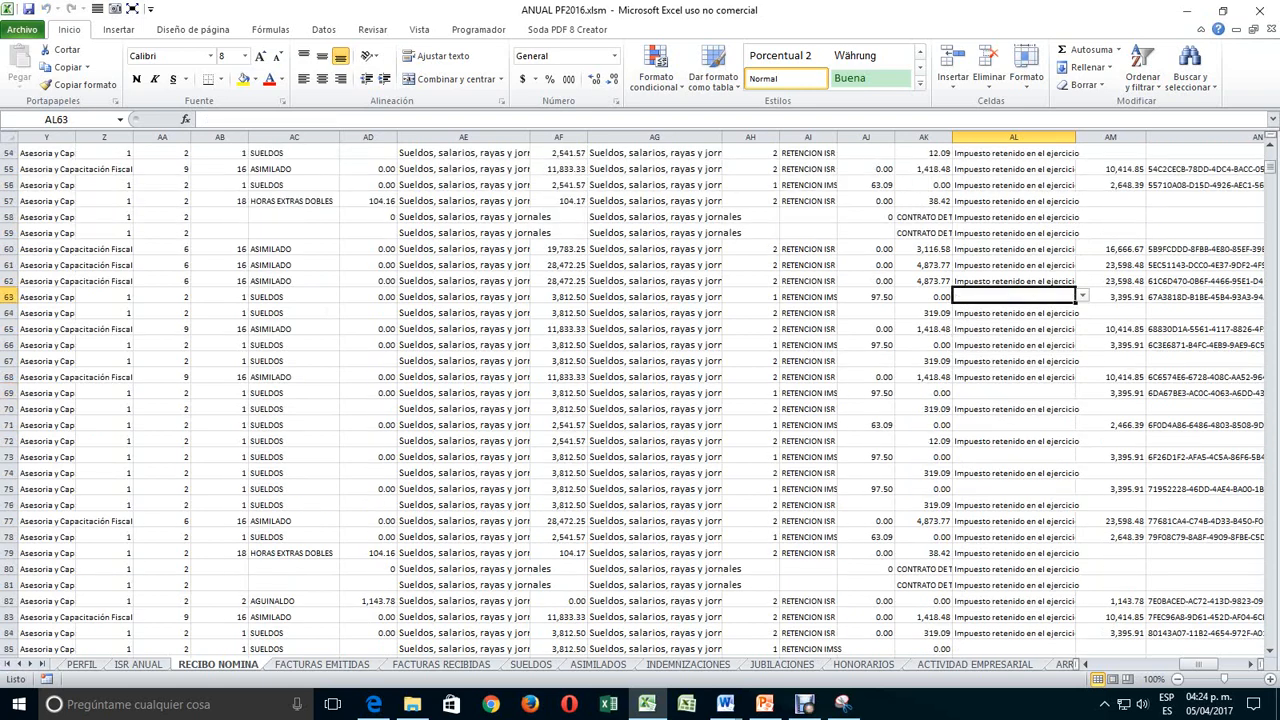
{"action": "scroll", "coordinate": [640, 400], "scroll_direction": "up", "scroll_amount": 2}
{"action": "left_click", "coordinate": [1014, 281]}
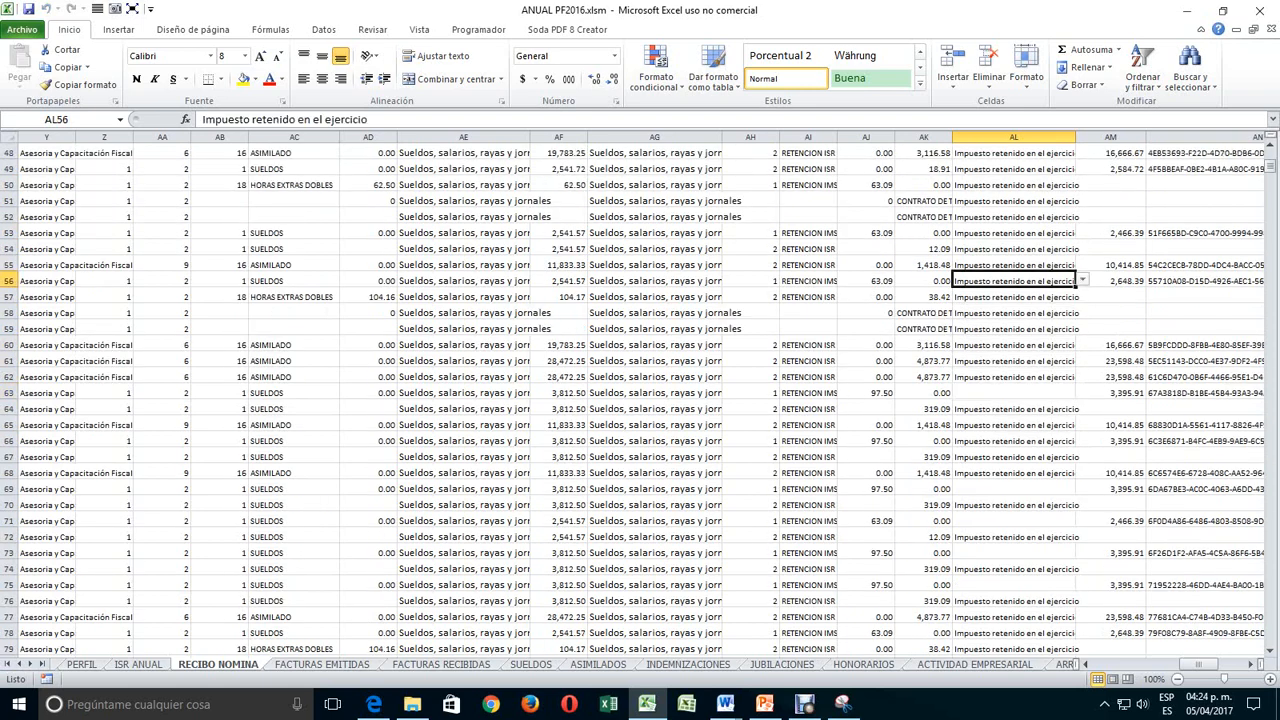
{"action": "key", "text": "Delete"}
- Clear the Tipo de deducción on the RETENCION IMSS rows in AL50, AL43 and AL41
{"action": "scroll", "coordinate": [640, 400], "scroll_direction": "up", "scroll_amount": 4}
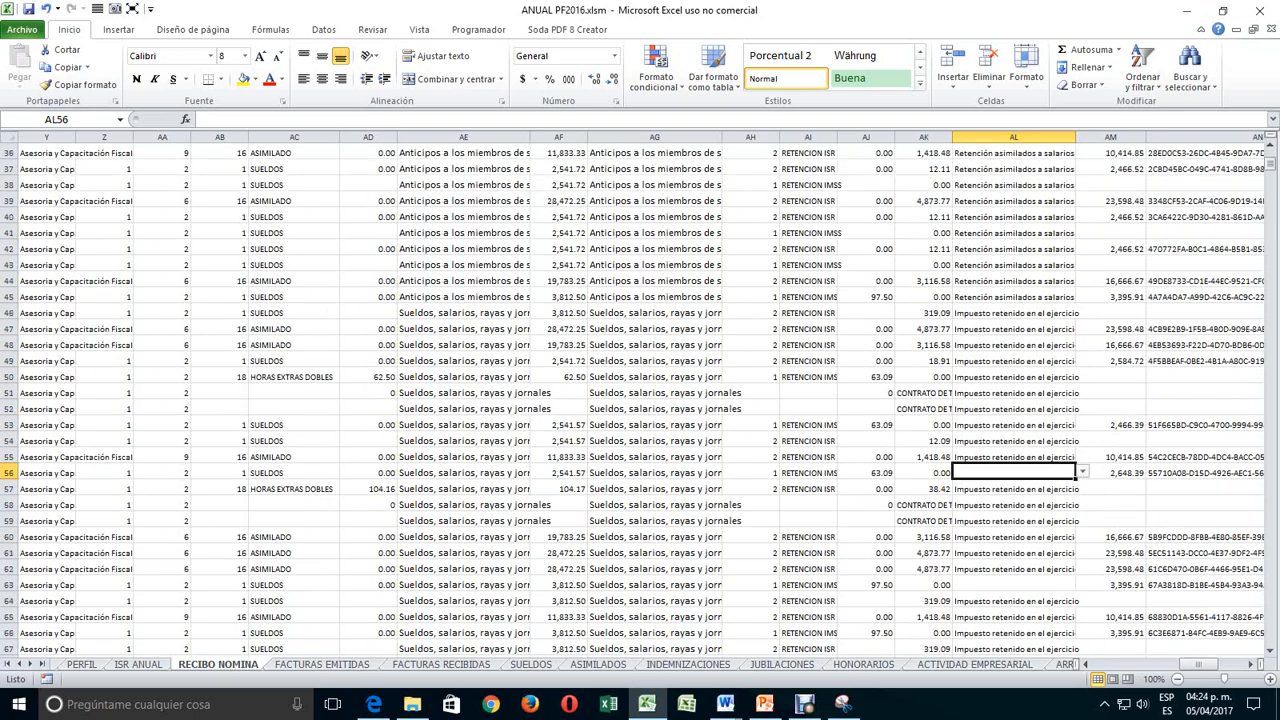
{"action": "left_click", "coordinate": [1014, 377]}
{"action": "key", "text": "Delete"}
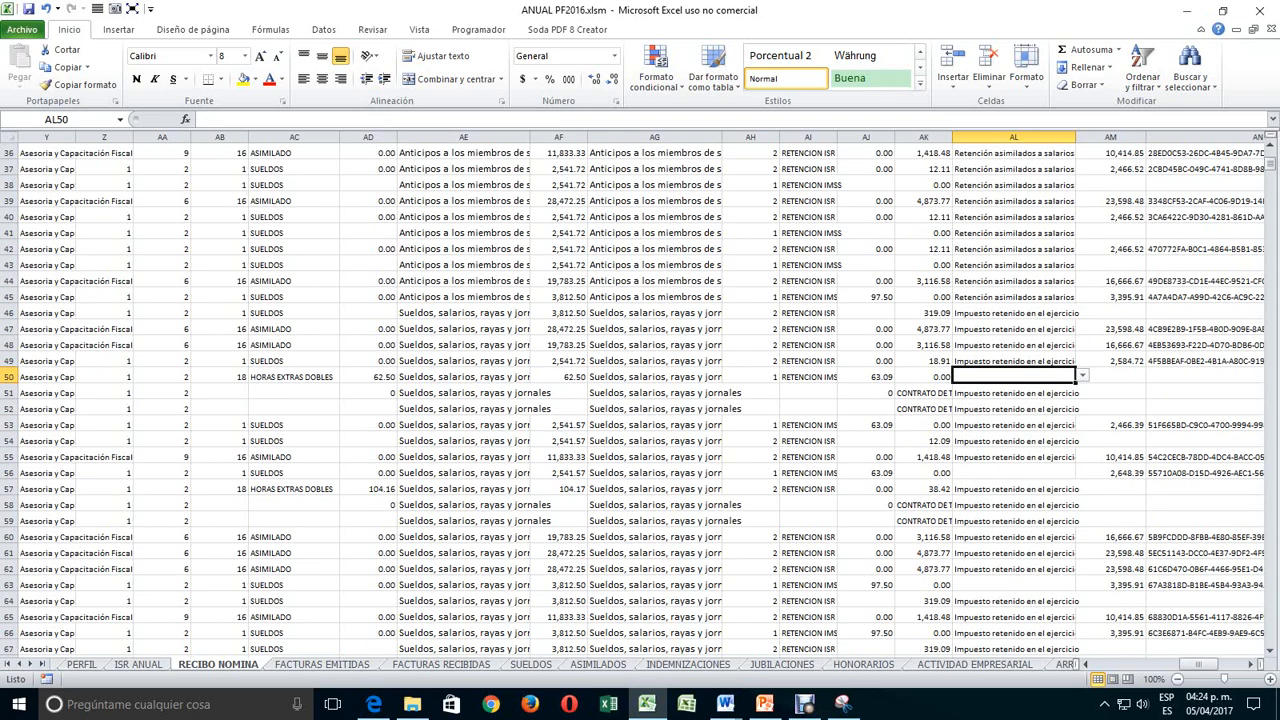
{"action": "left_click", "coordinate": [1014, 265]}
{"action": "key", "text": "Delete"}
{"action": "left_click", "coordinate": [1014, 233]}
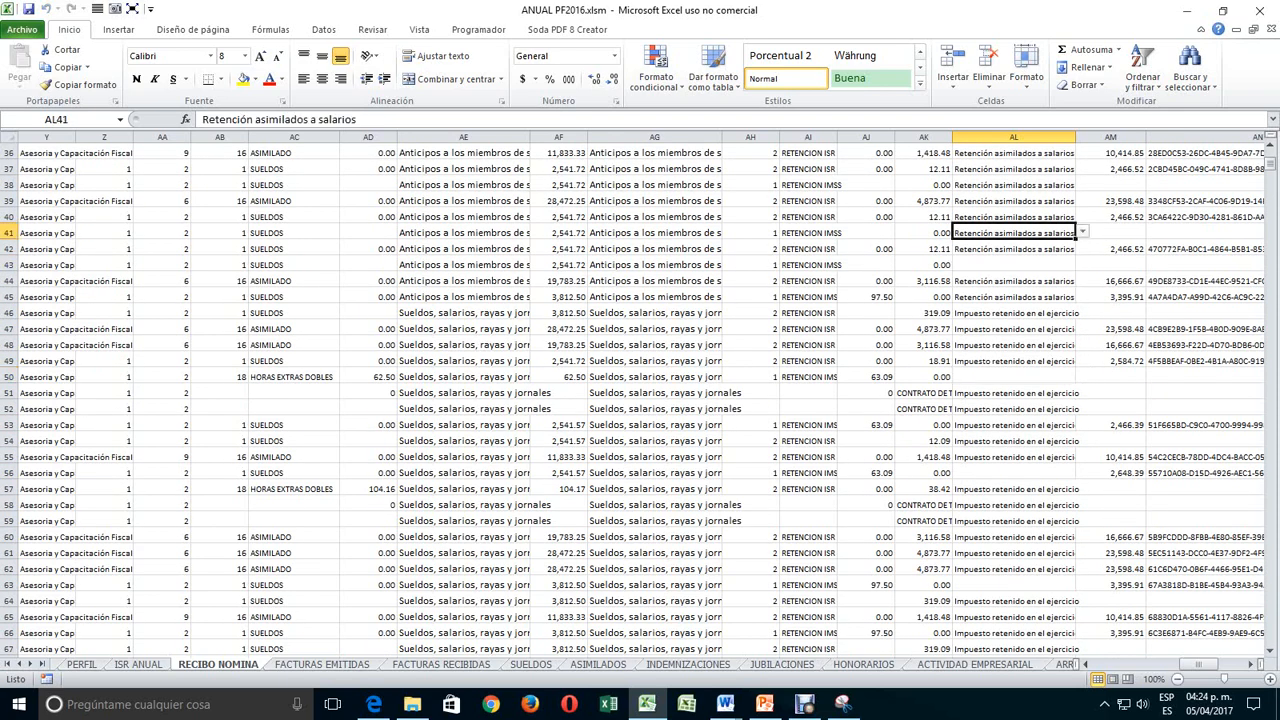
{"action": "key", "text": "Delete"}
- Calculate the 2016 taxable and exempt salary income on the SUELDOS sheet and review its totals, withheld tax and employment subsidy amounts
{"action": "scroll", "coordinate": [640, 400], "scroll_direction": "up", "scroll_amount": 12}
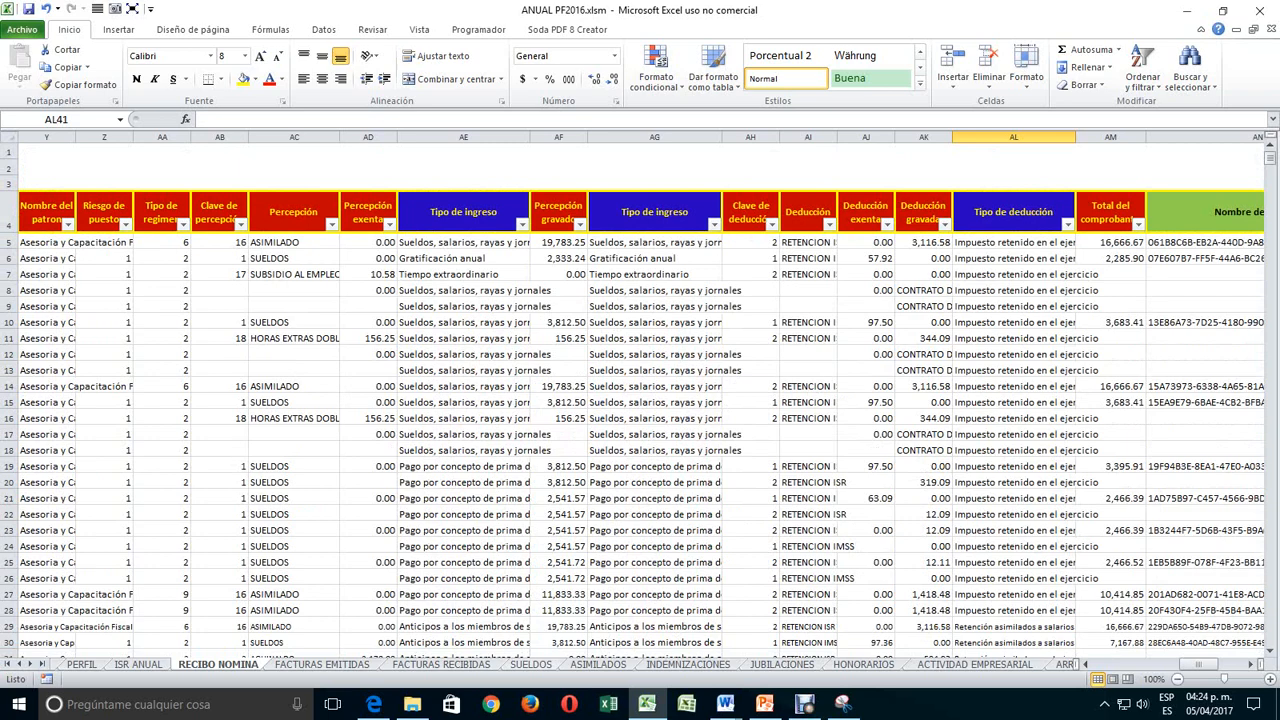
{"action": "left_click", "coordinate": [531, 664]}
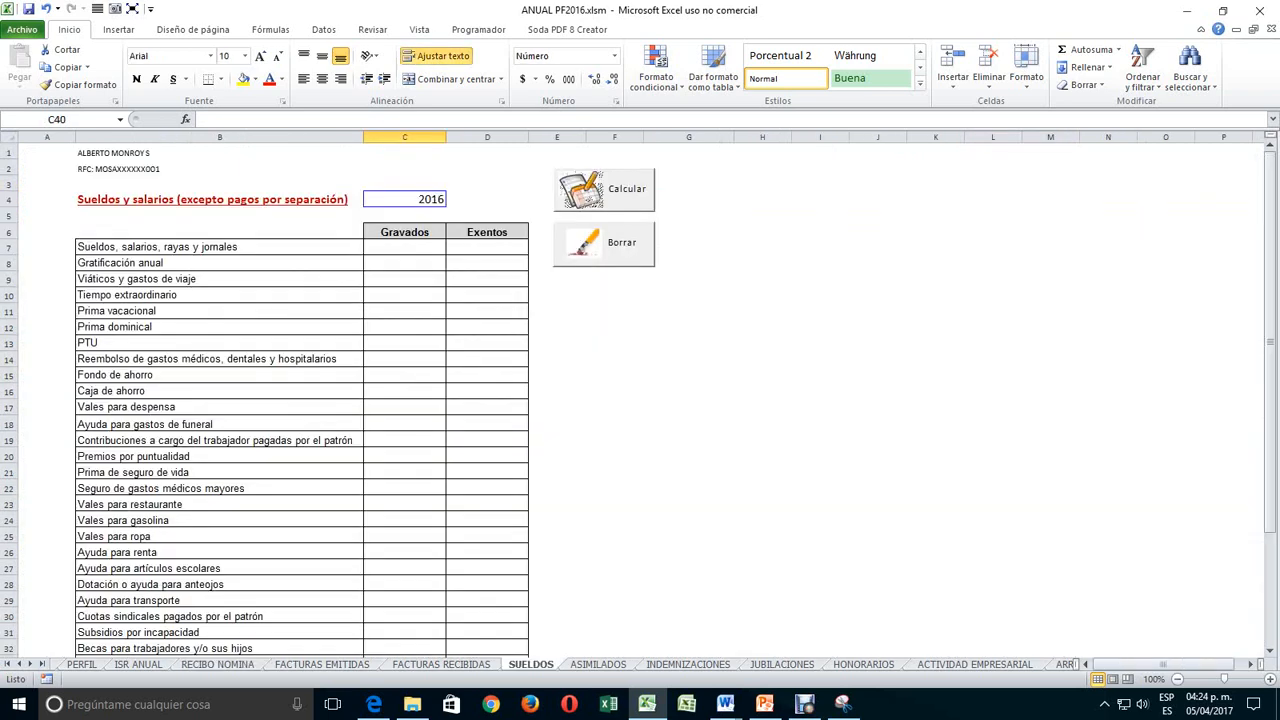
{"action": "left_click", "coordinate": [604, 190]}
{"action": "key", "text": "Return"}
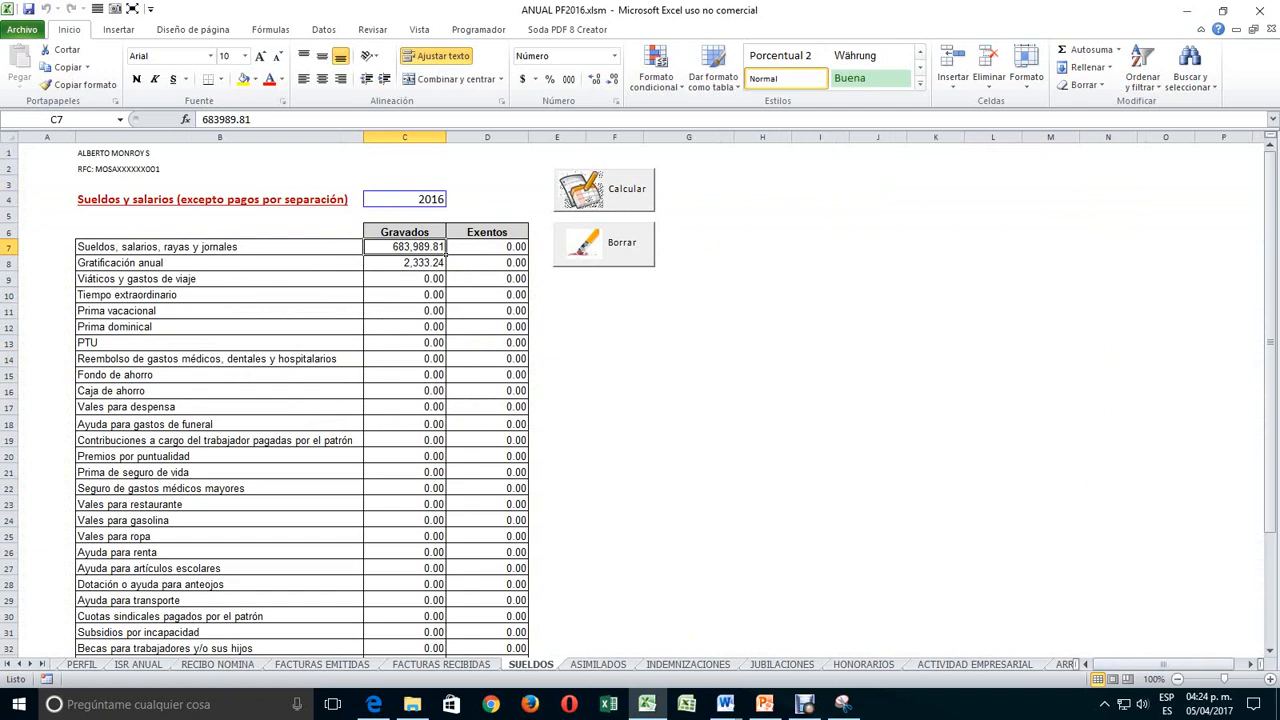
{"action": "scroll", "coordinate": [300, 400], "scroll_direction": "down", "scroll_amount": 7}
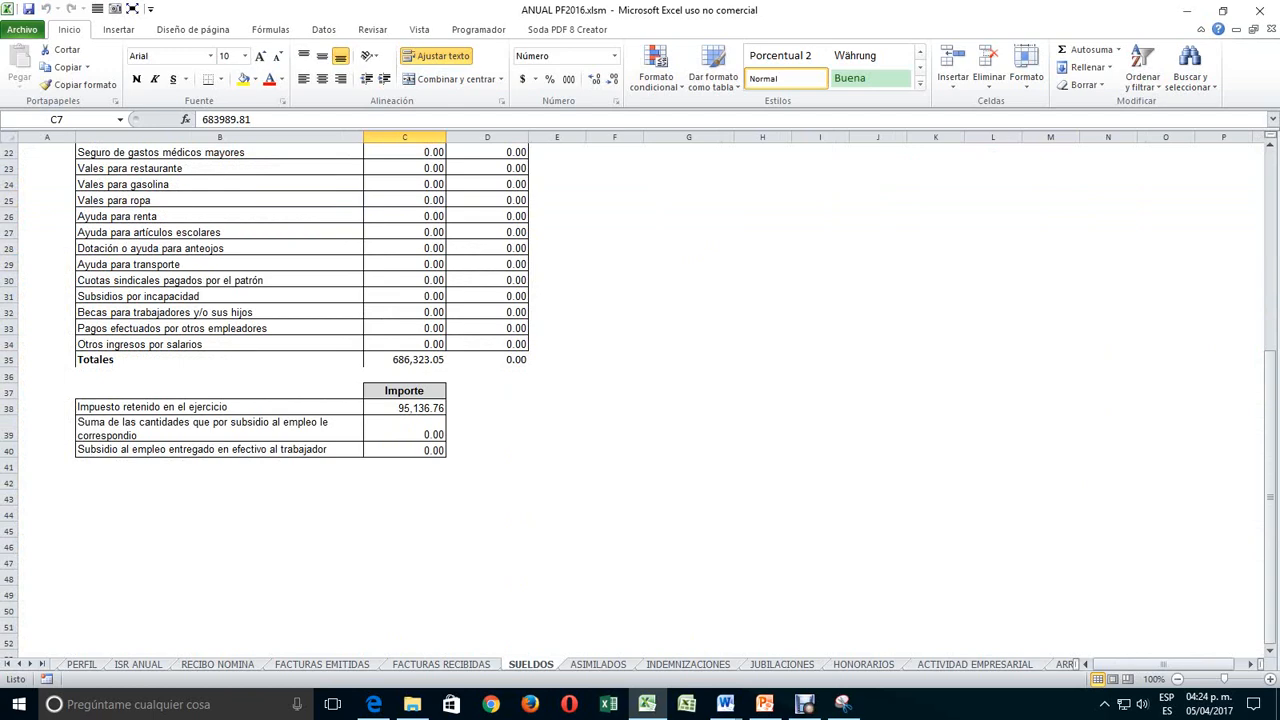
{"action": "left_click", "coordinate": [404, 430]}
{"action": "left_click", "coordinate": [404, 450]}
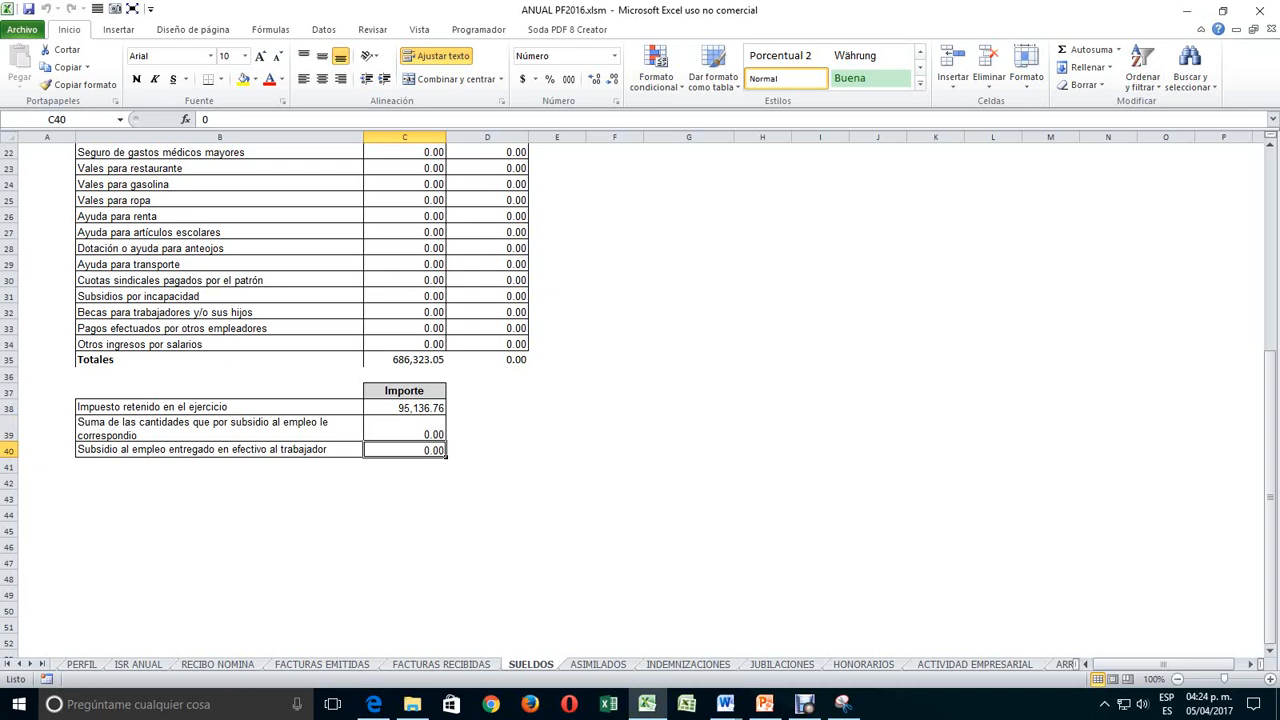
{"action": "scroll", "coordinate": [400, 400], "scroll_direction": "up", "scroll_amount": 7}
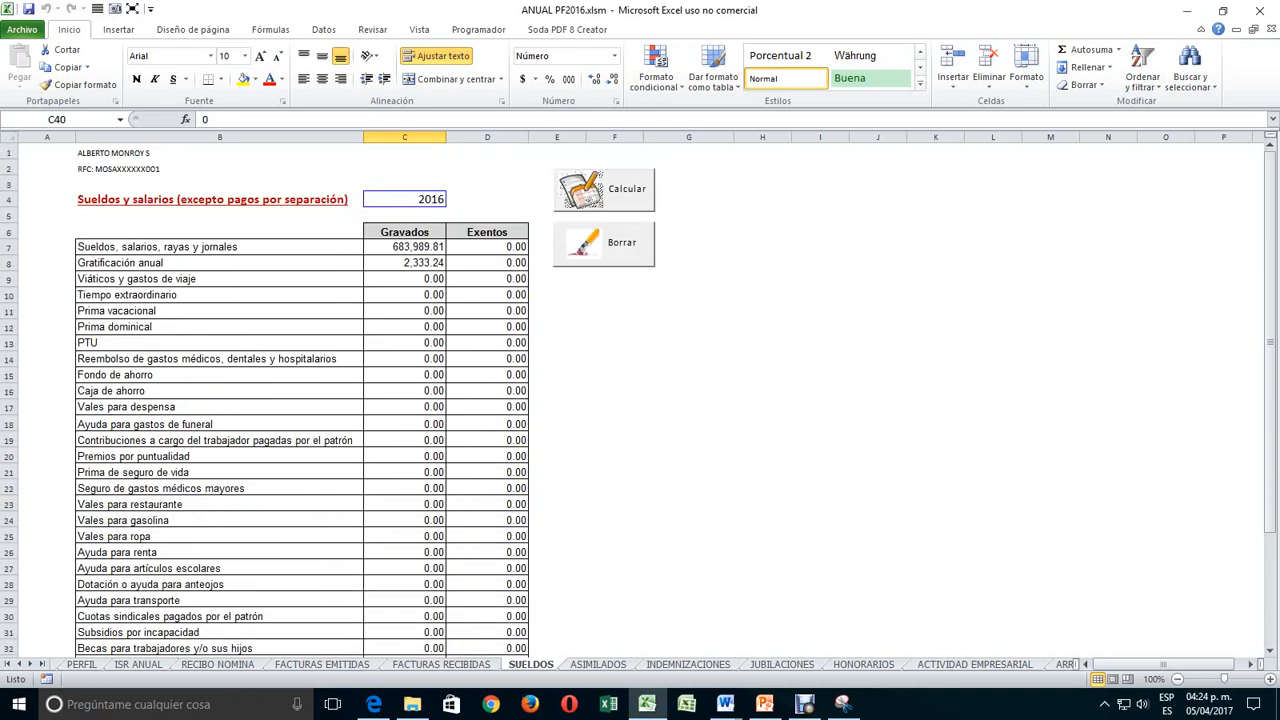
- Calculate the ASIMILADOS sheet and check the amount for Anticipos a los miembros de sociedades y asociaciones civiles
{"action": "key", "text": "ctrl+Page_Down"}
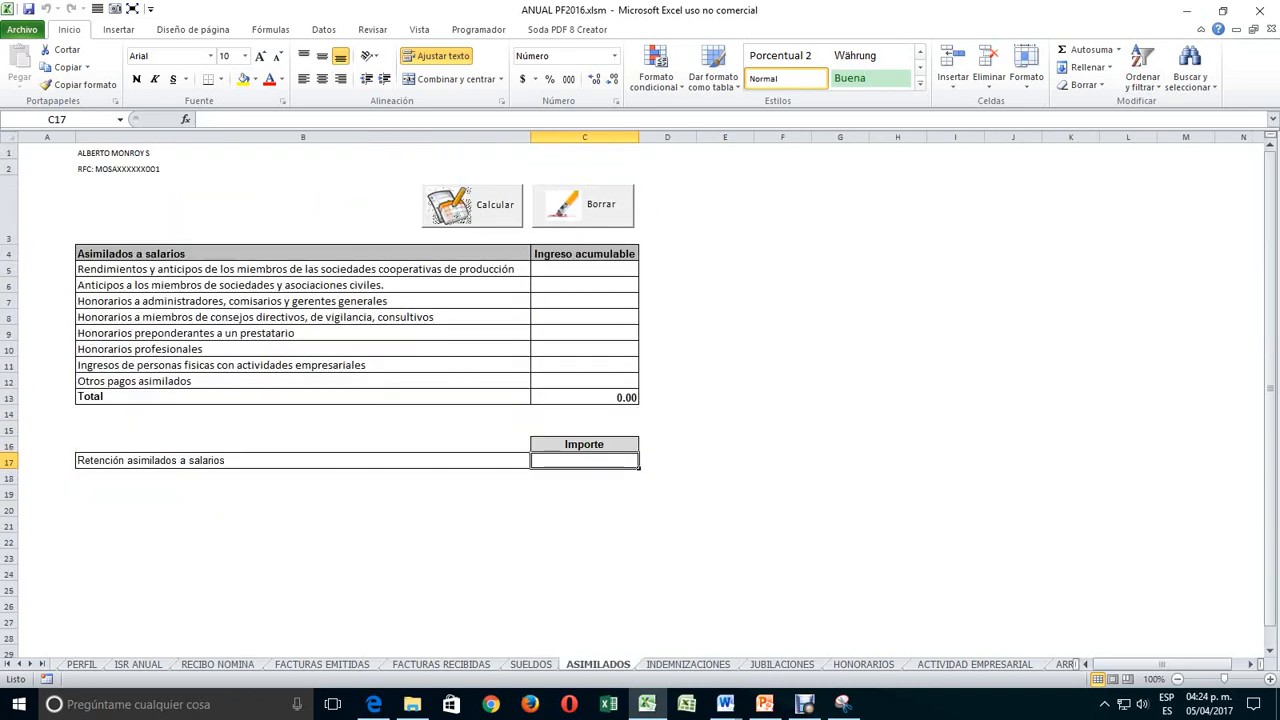
{"action": "left_click", "coordinate": [471, 205]}
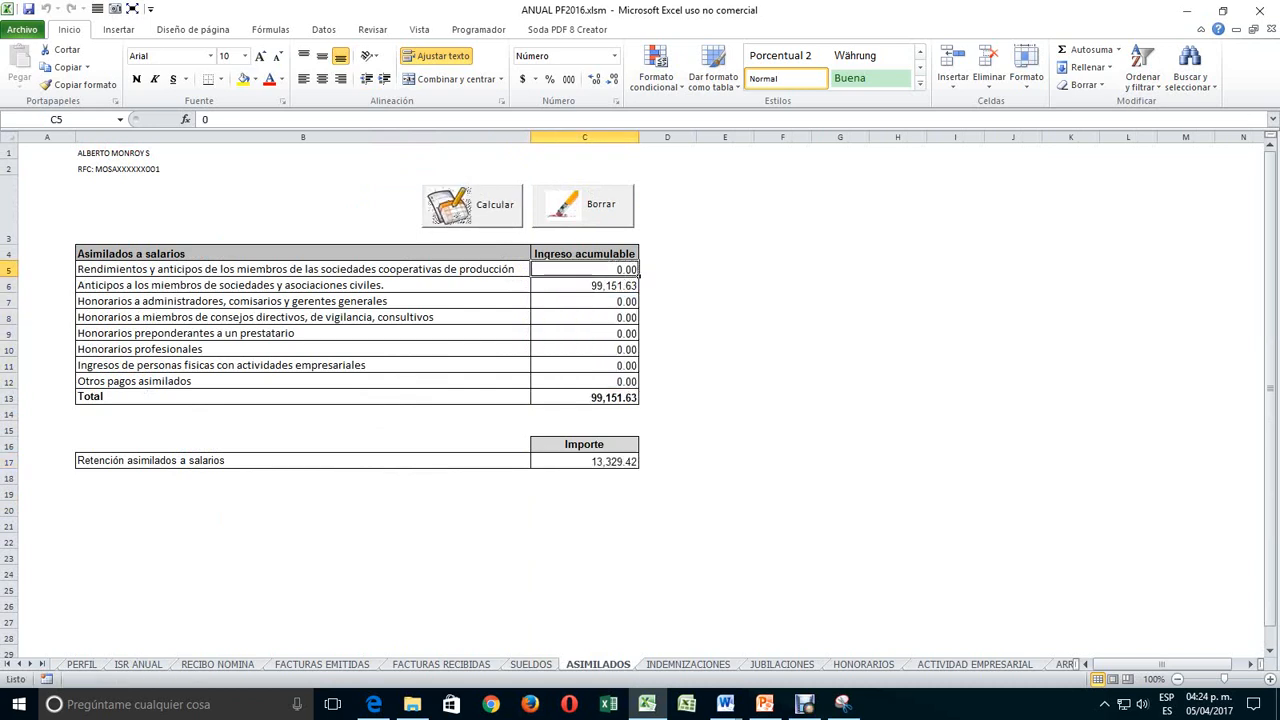
{"action": "left_click", "coordinate": [584, 286]}
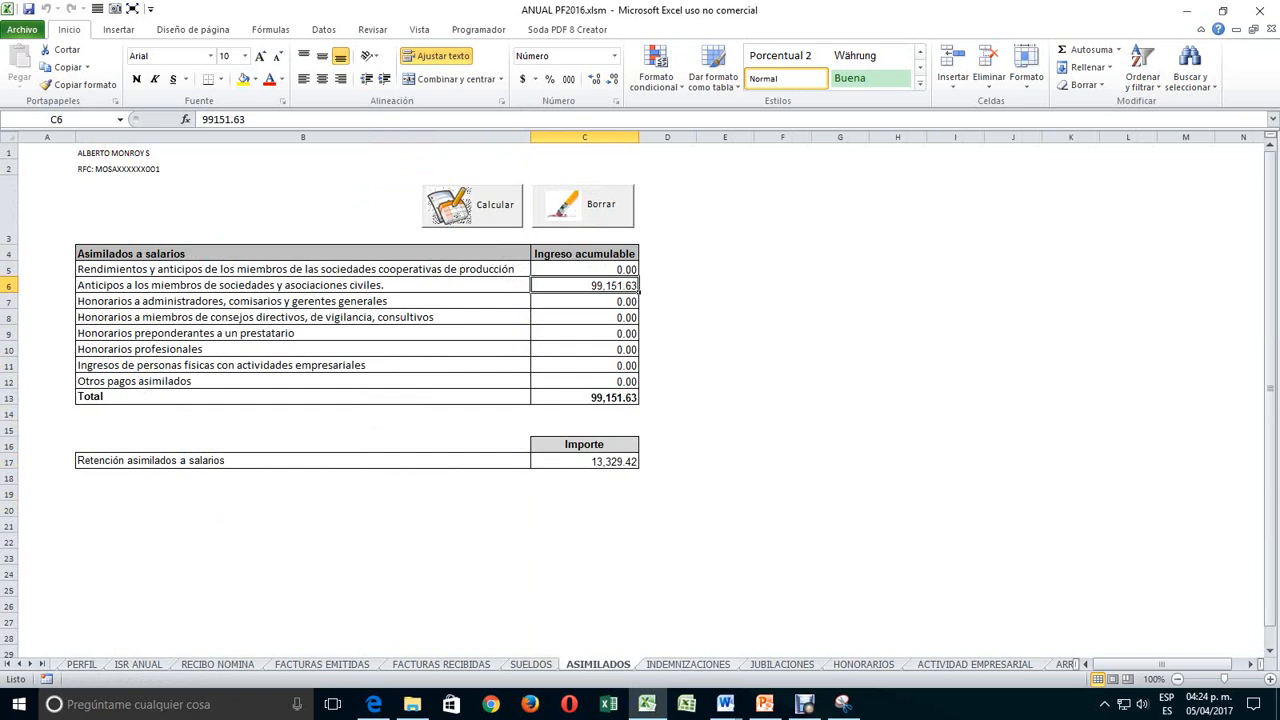
- Go to the INDEMNIZACIONES sheet and try to run its calculation
{"action": "key", "text": "ctrl+Page_Down"}
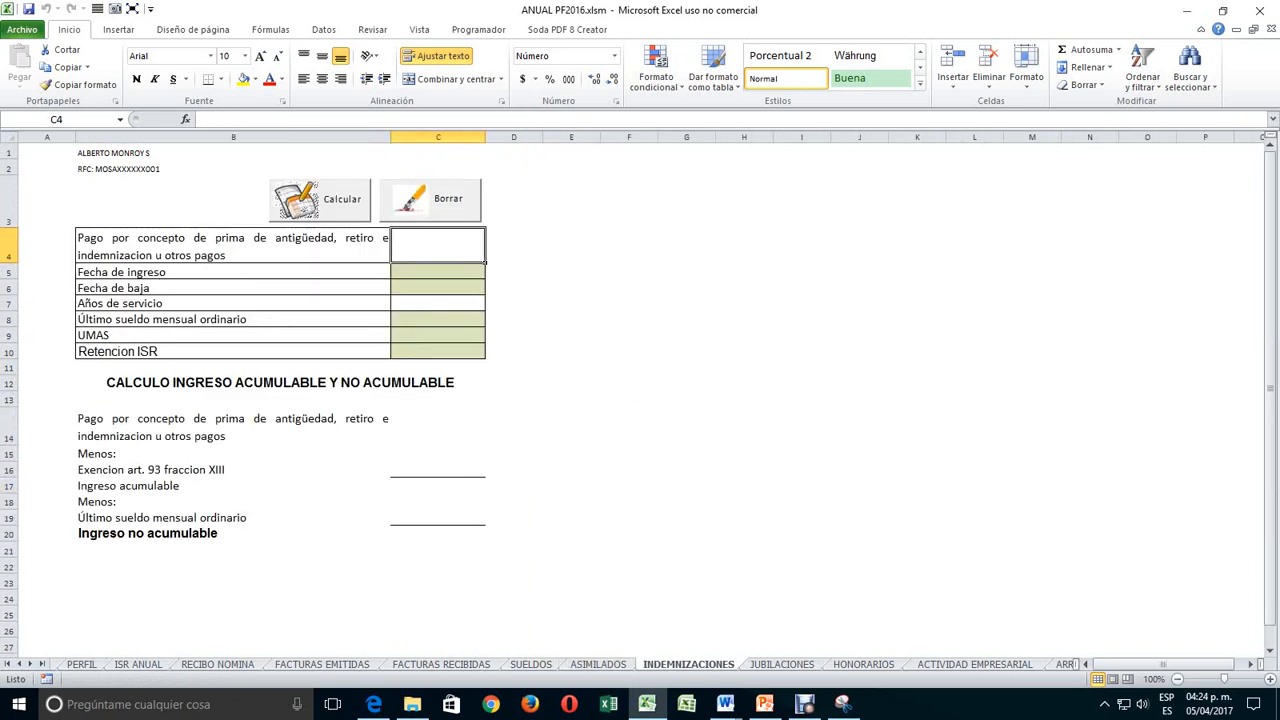
{"action": "left_click", "coordinate": [320, 199]}
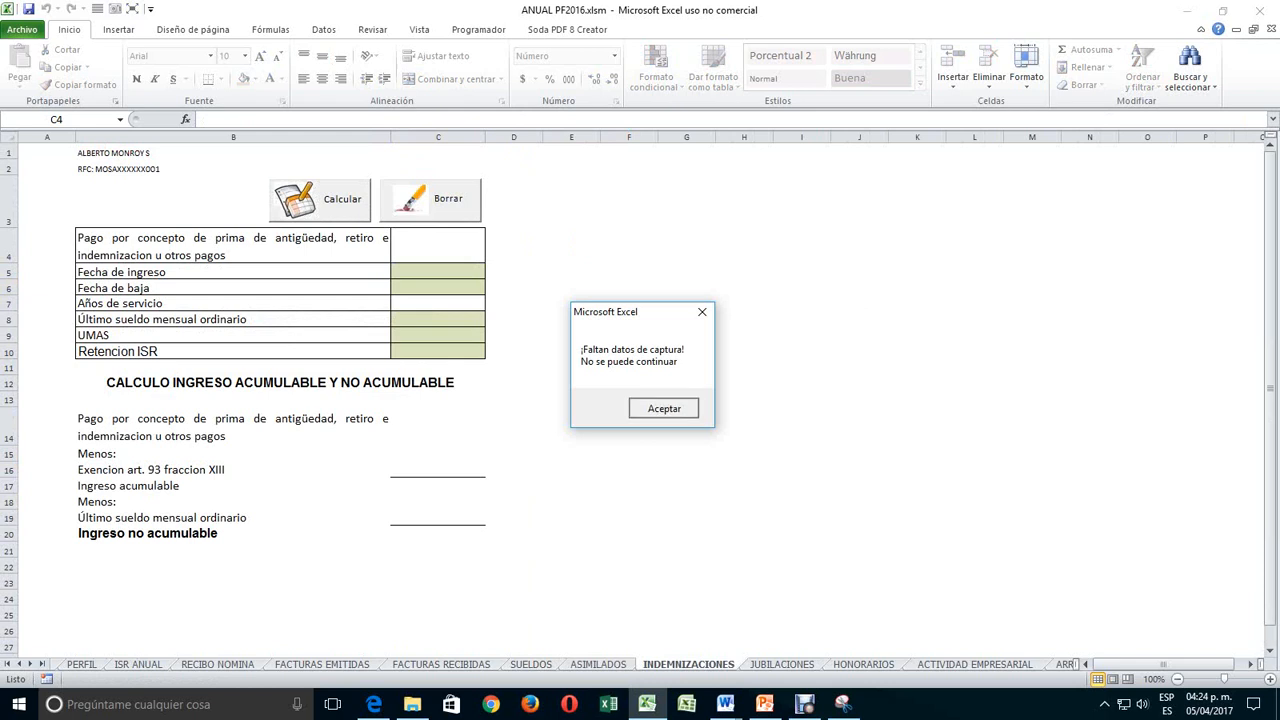
{"action": "key", "text": "Return"}
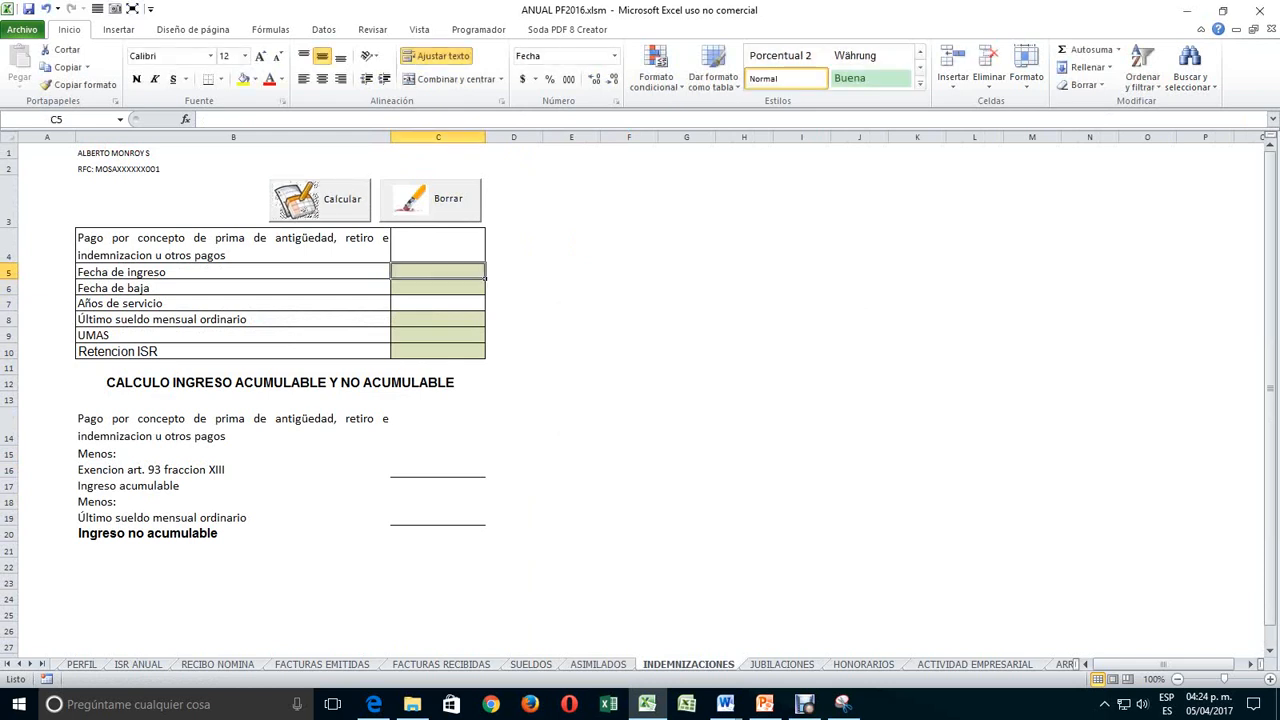
- Enter 14/02/2015 as the Fecha de ingreso and 16/09/2016 as the Fecha de baja on the INDEMNIZACIONES sheet
{"action": "type", "text": "1"}
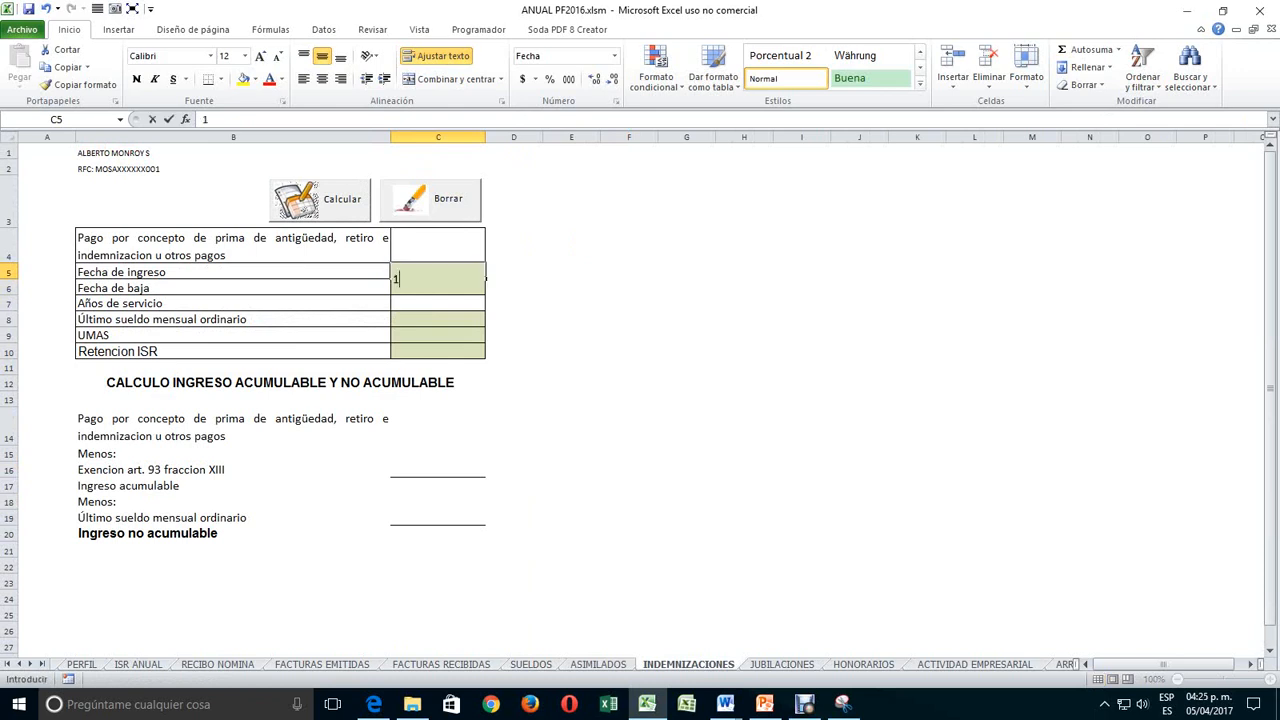
{"action": "type", "text": "4/02/2015"}
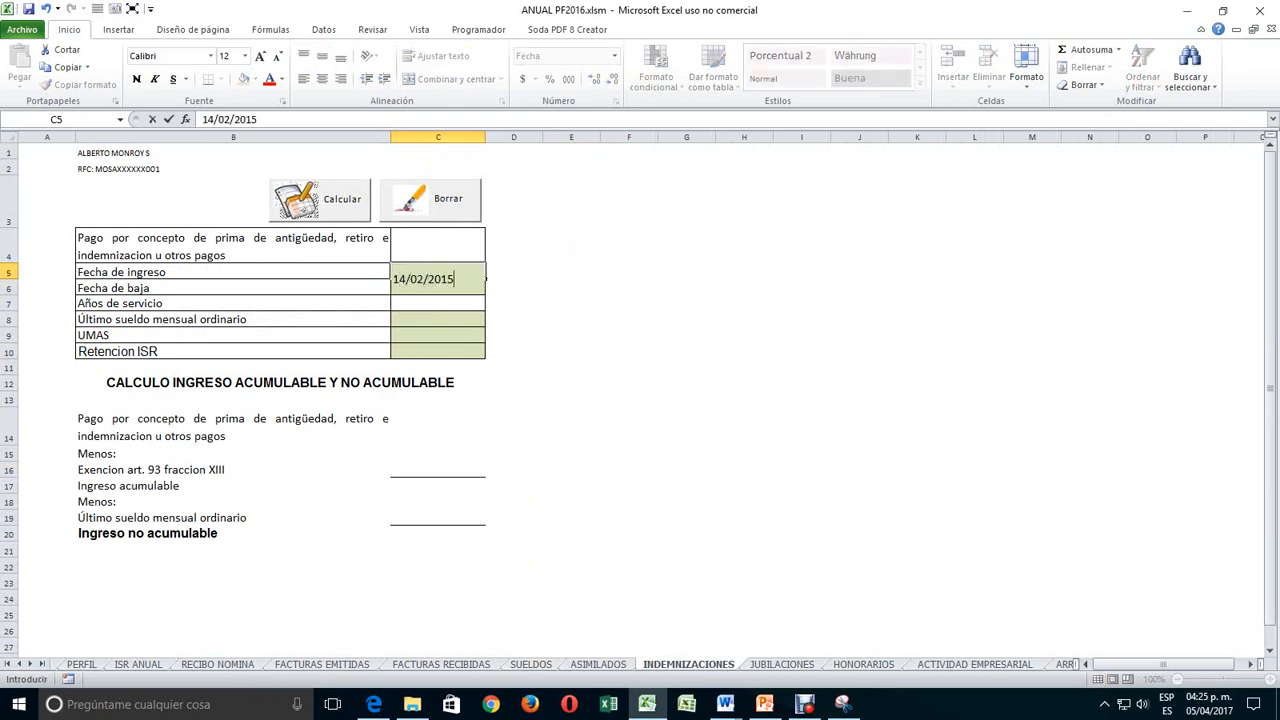
{"action": "key", "text": "Return"}
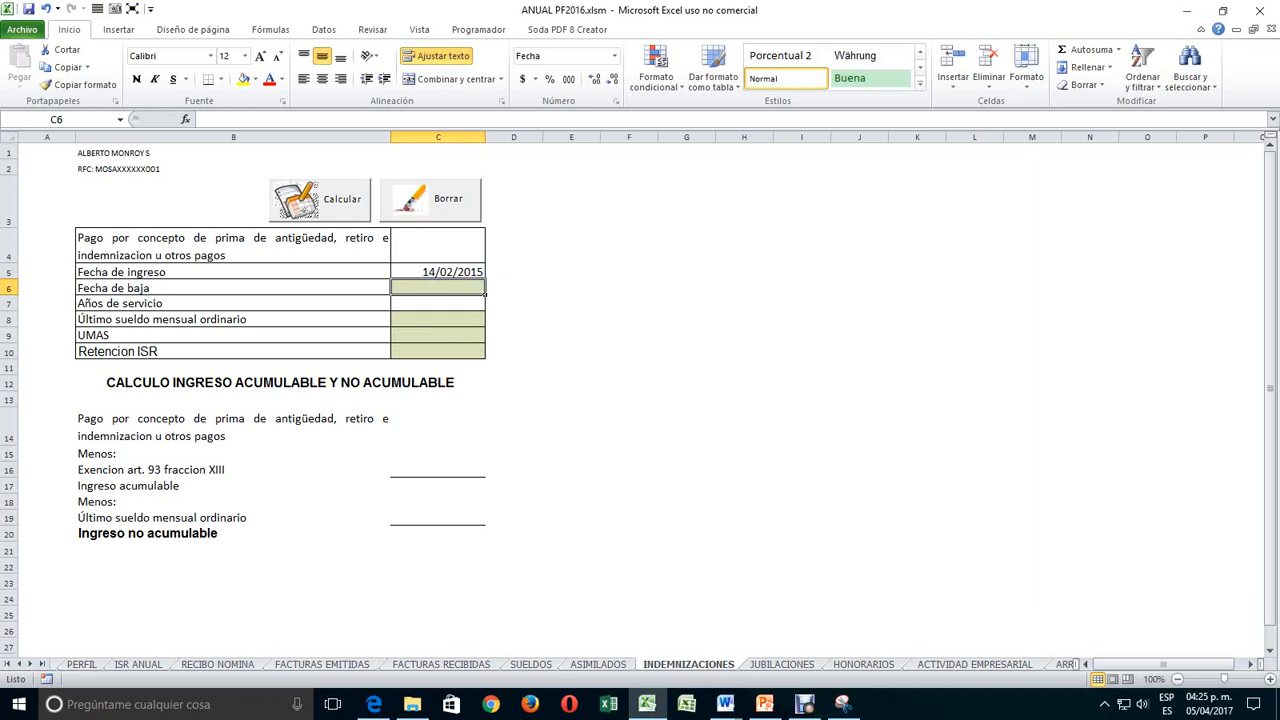
{"action": "type", "text": "16/0"}
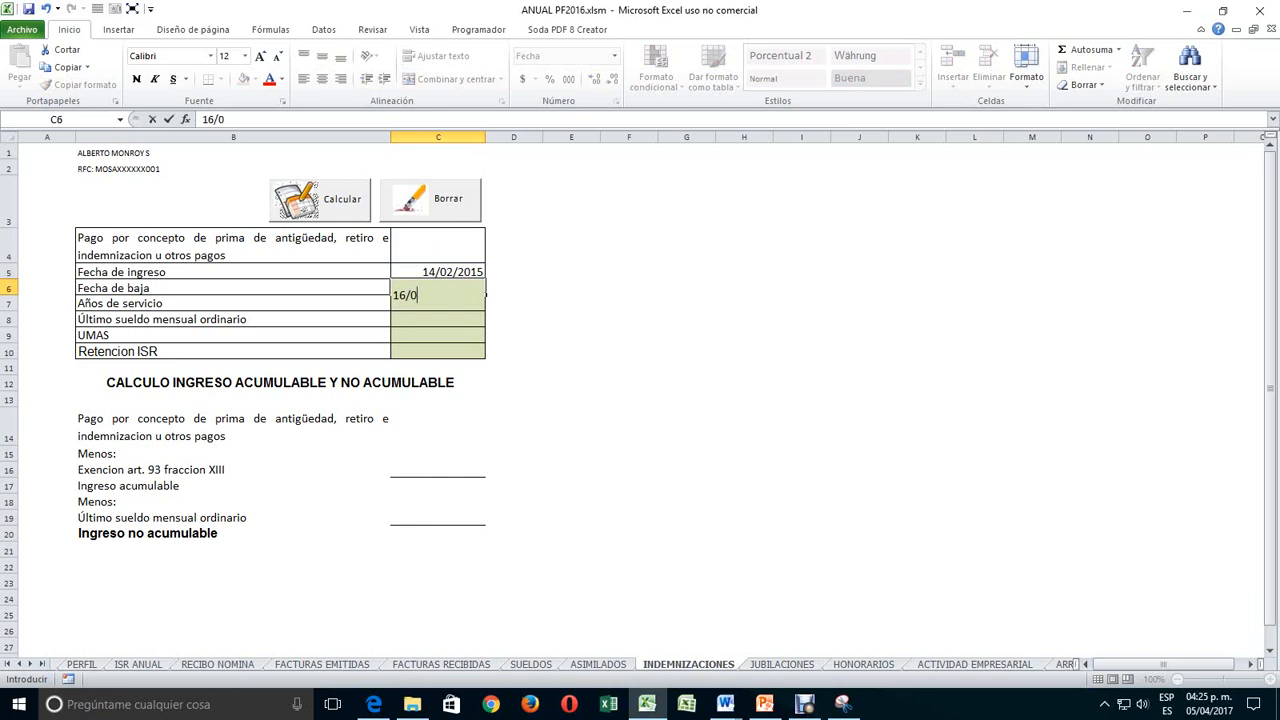
{"action": "type", "text": "9/2016"}
{"action": "key", "text": "Return"}
{"action": "key", "text": "Return"}
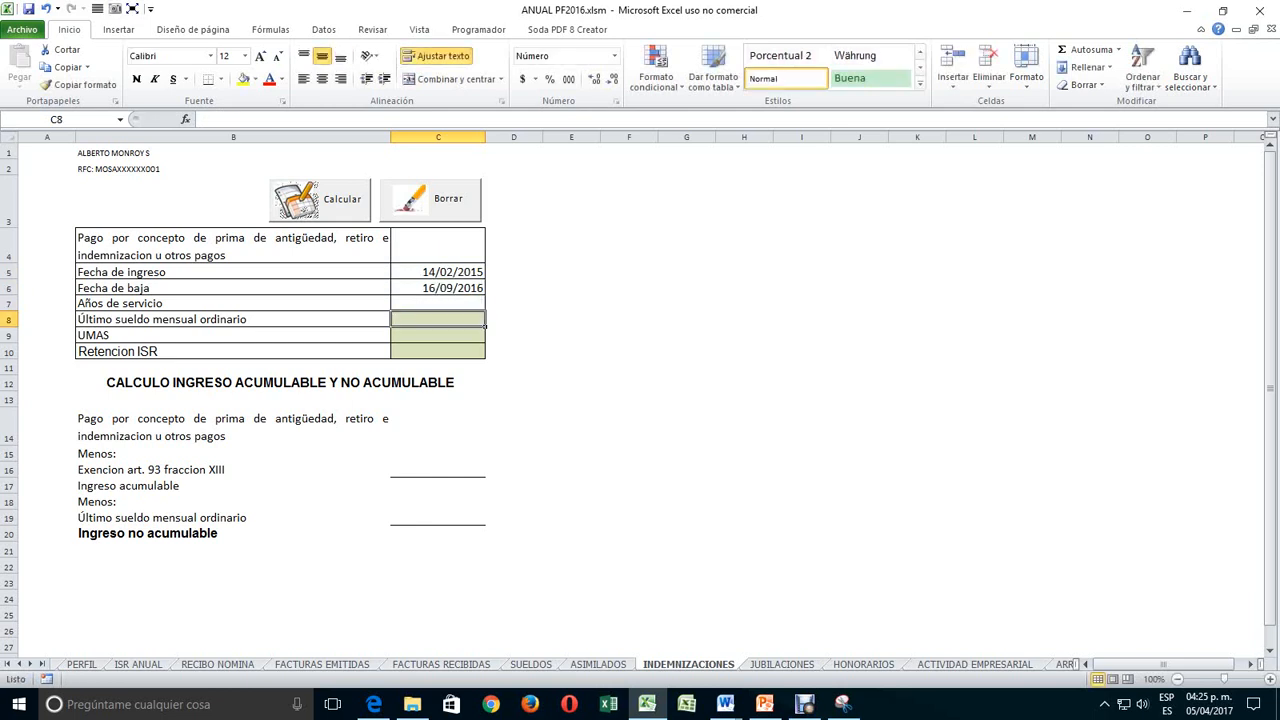
- Set the Último sueldo mensual ordinario to 10,000, the UMAS to 73.04 and the Retención ISR to 6,500
{"action": "type", "text": "10000"}
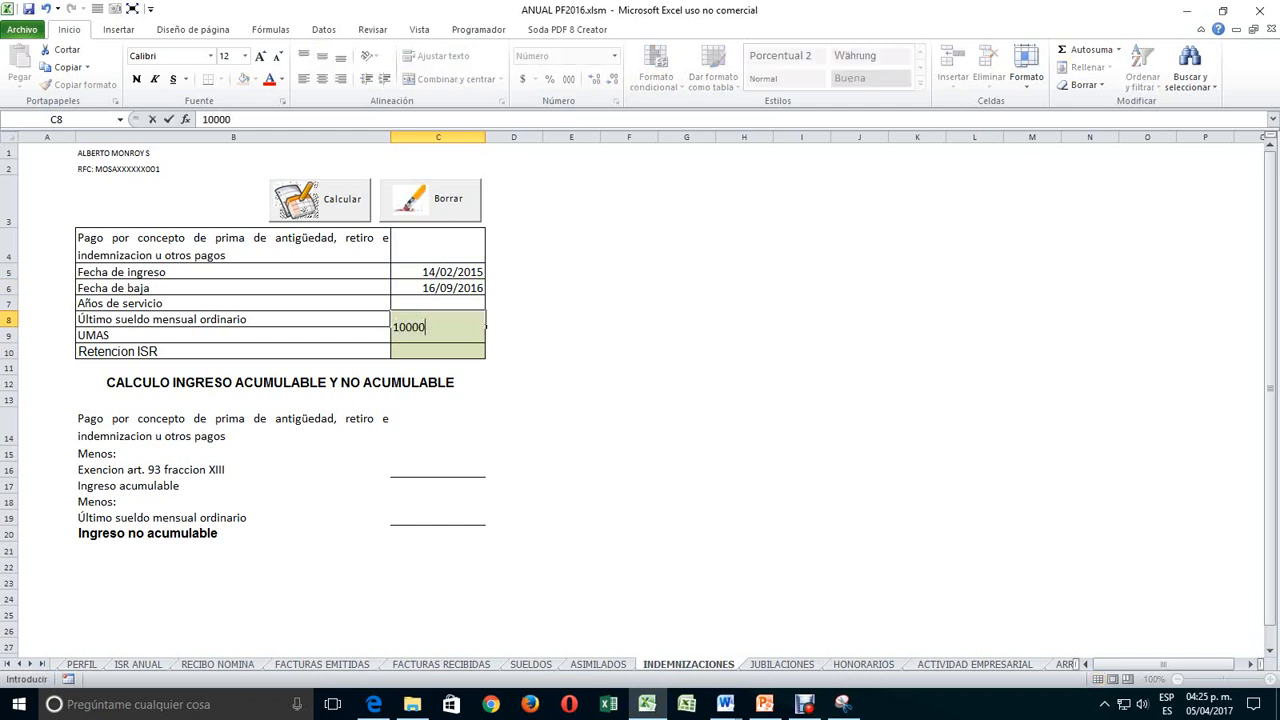
{"action": "key", "text": "Return"}
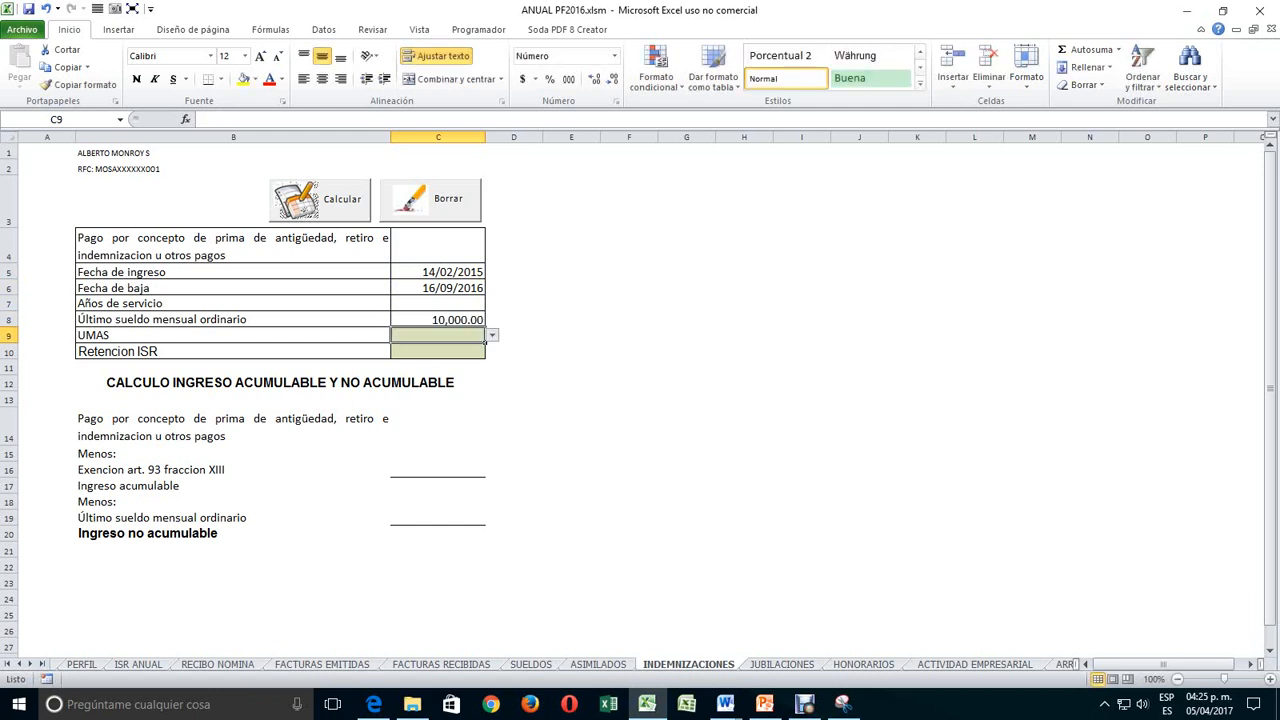
{"action": "left_click", "coordinate": [492, 335]}
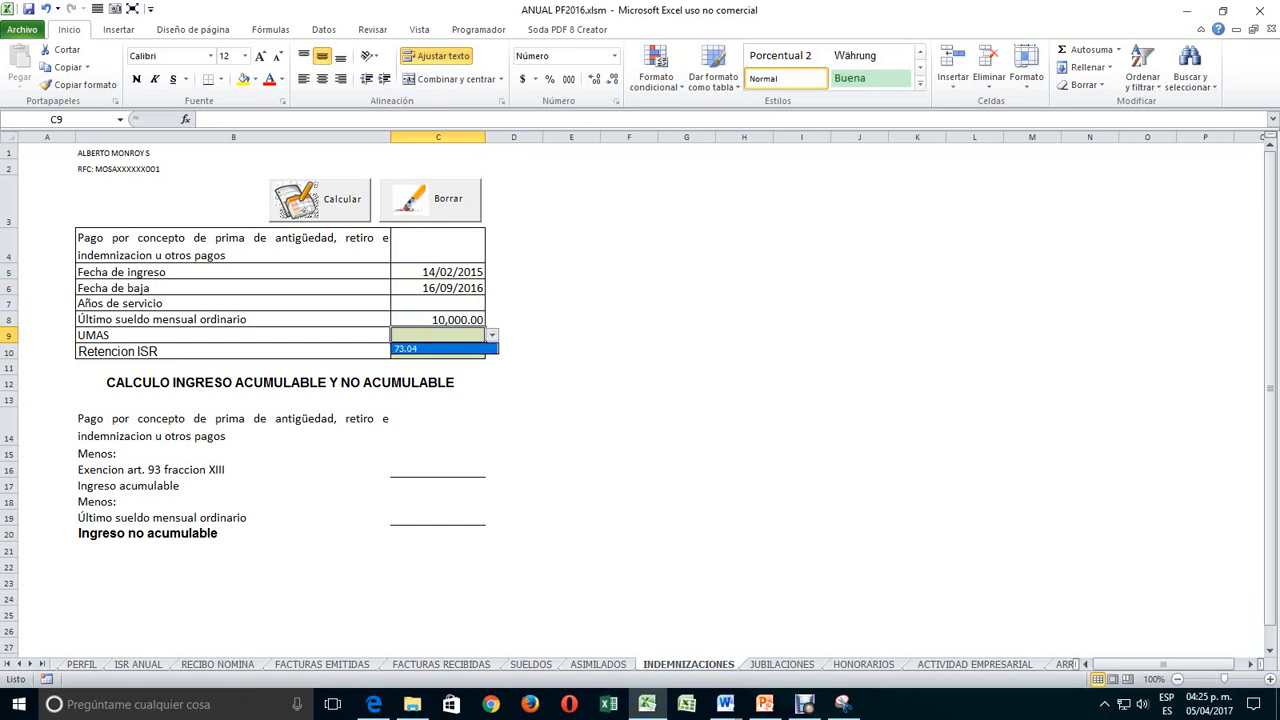
{"action": "key", "text": "Return"}
{"action": "key", "text": "Return"}
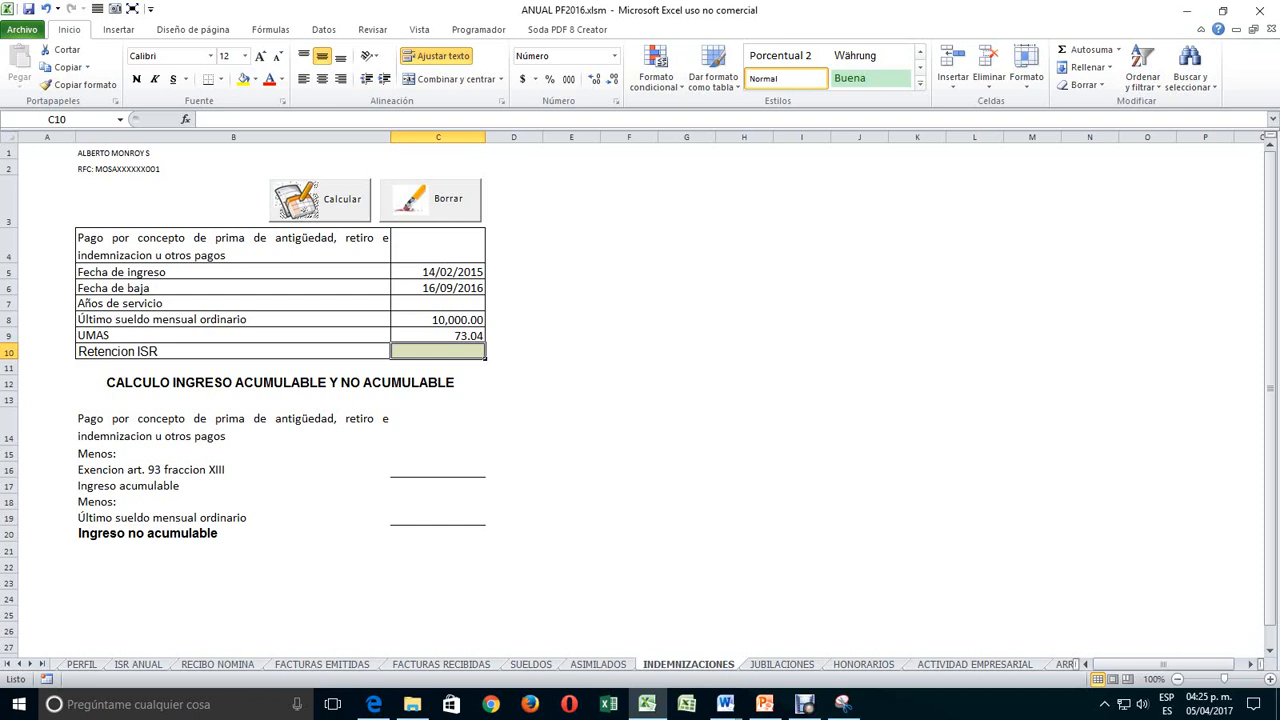
{"action": "type", "text": "6500"}
{"action": "key", "text": "Return"}
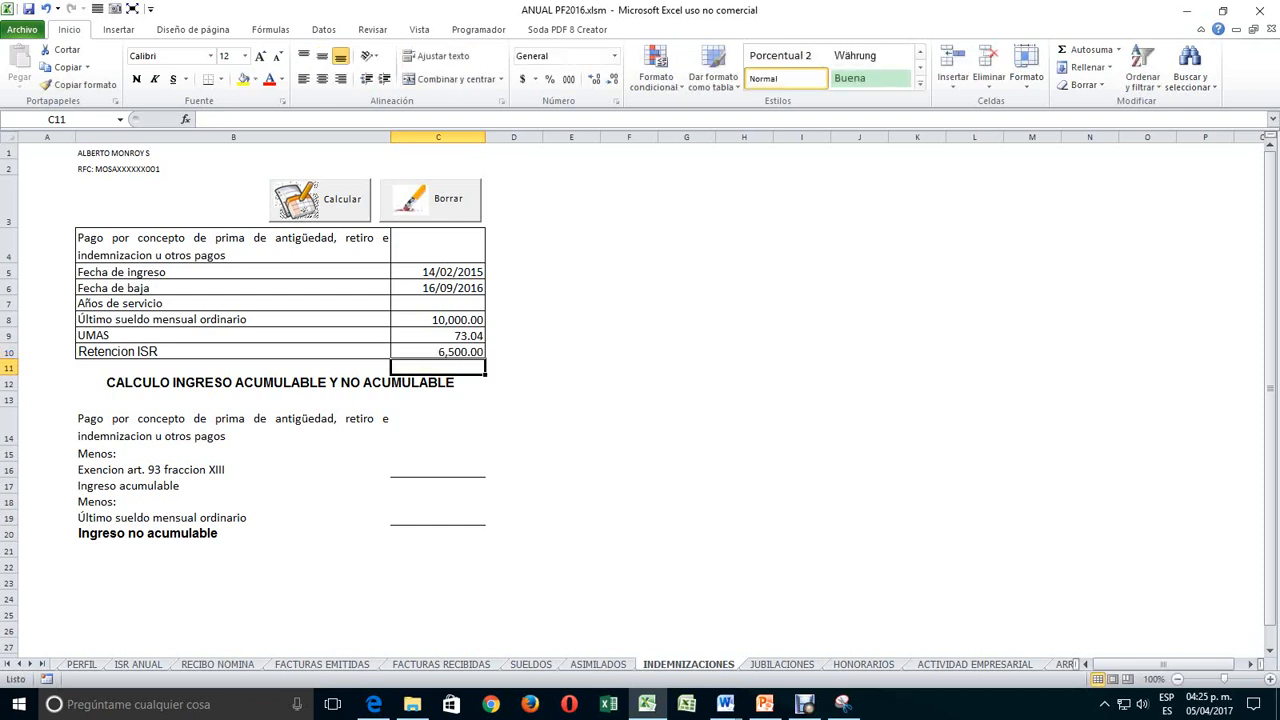
- Calculate the taxable and non-accumulable severance income and check the payment amount and the art. 93 fracción XIII exemption
{"action": "left_click", "coordinate": [320, 199]}
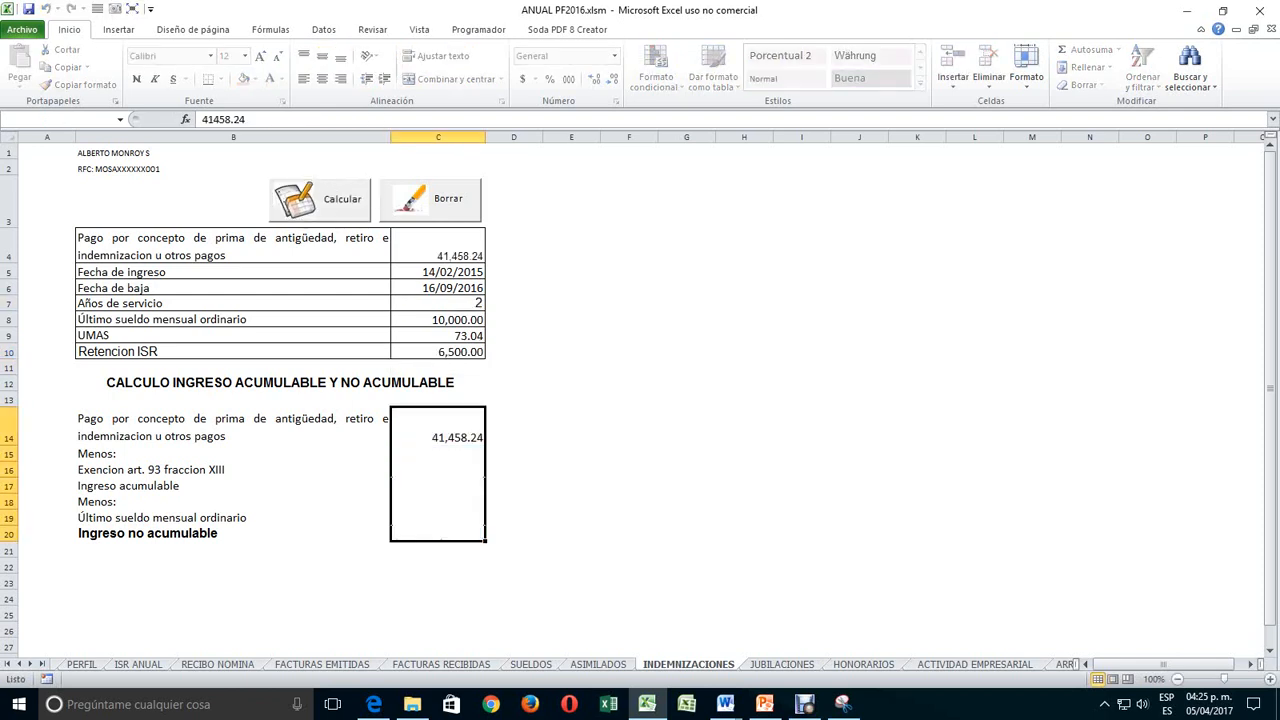
{"action": "left_click", "coordinate": [438, 428]}
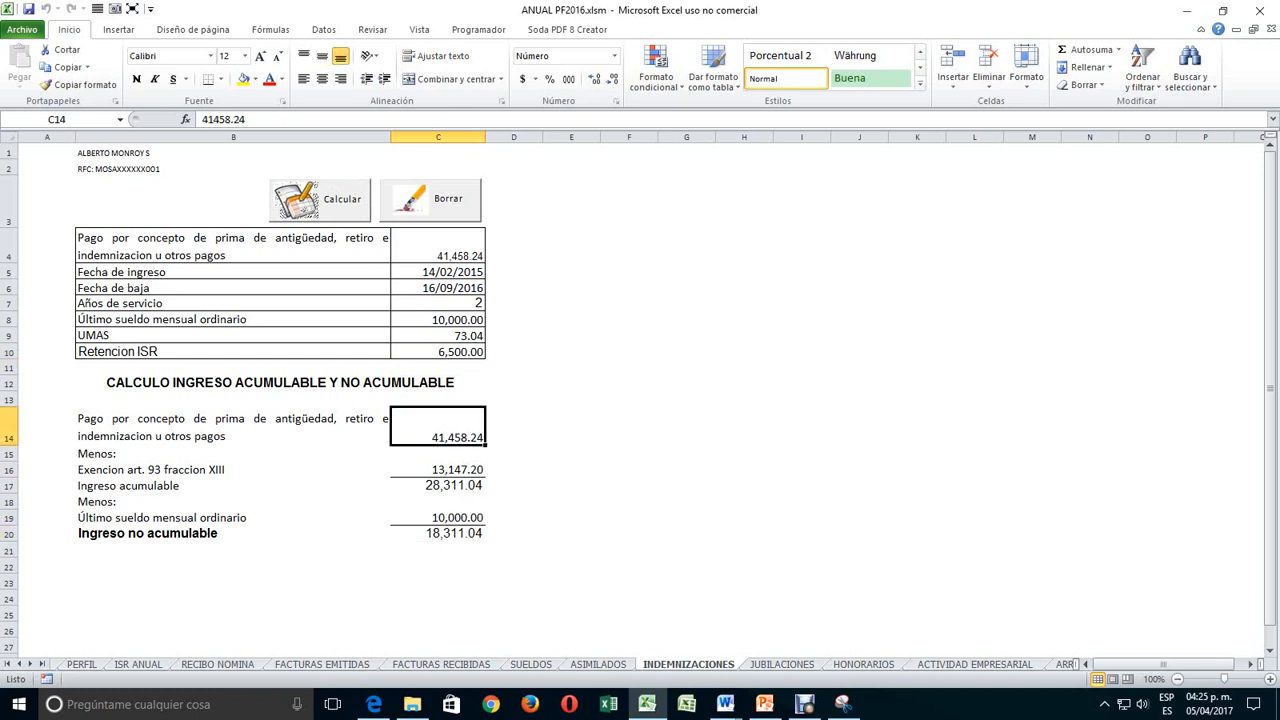
{"action": "left_click", "coordinate": [438, 470]}
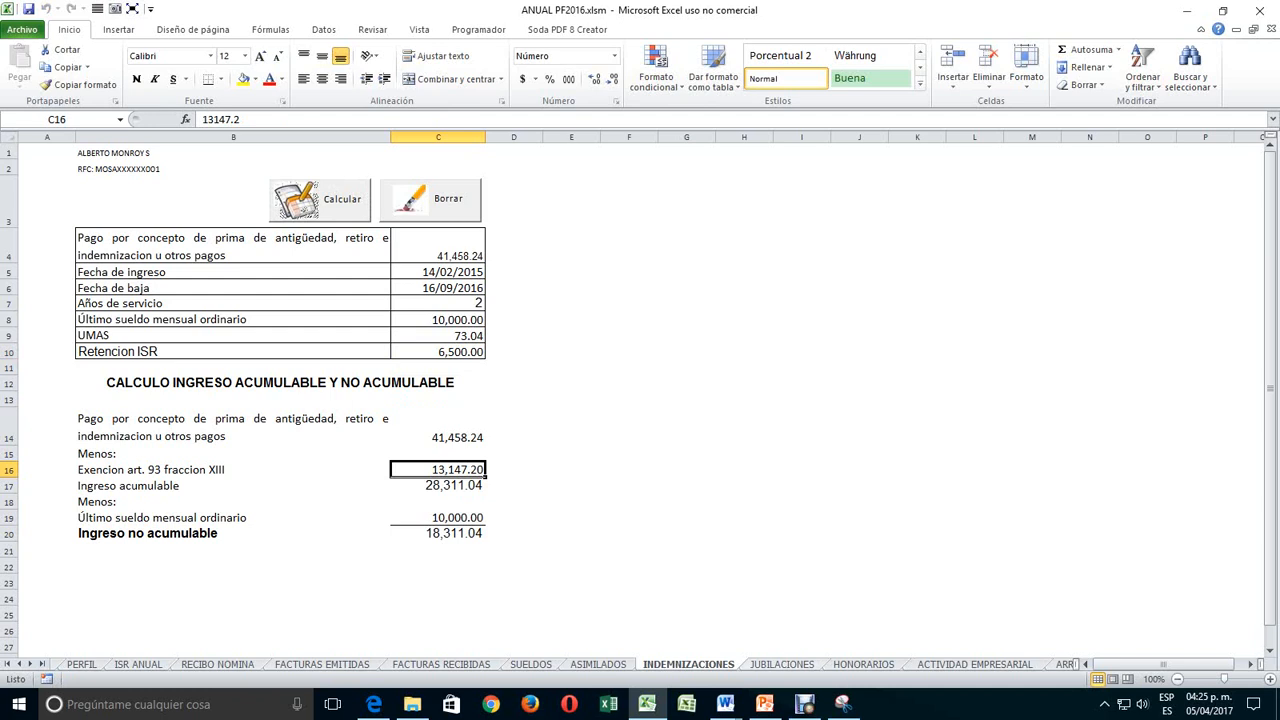
- Go to the JUBILACIONES sheet and set the Último sueldo mensual ordinario to 10,000
{"action": "key", "text": "ctrl+Page_Down"}
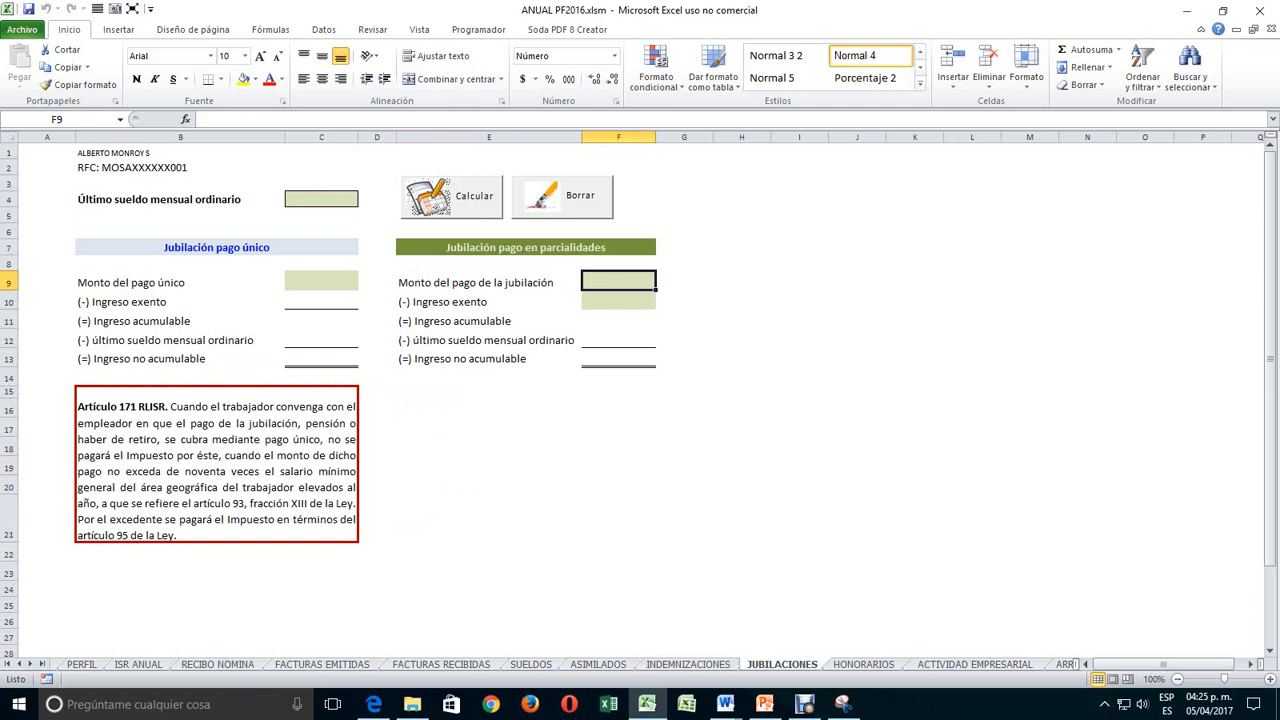
{"action": "left_click", "coordinate": [321, 199]}
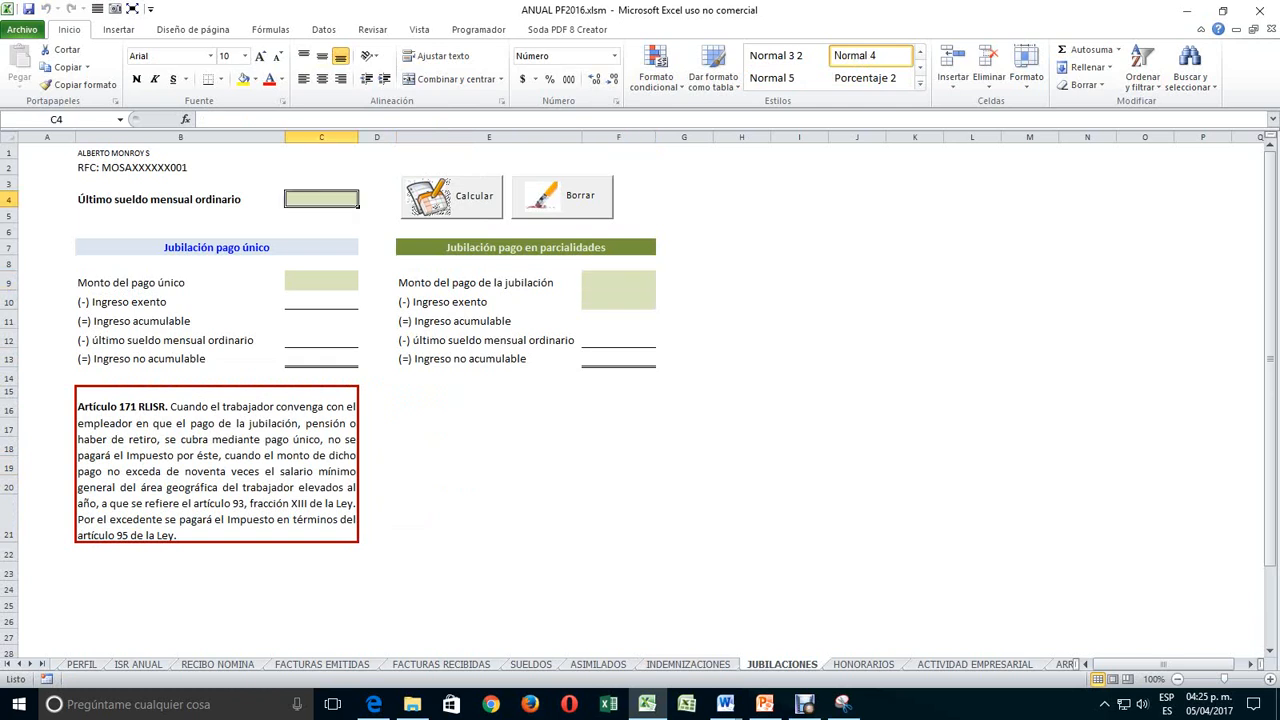
{"action": "type", "text": "10000"}
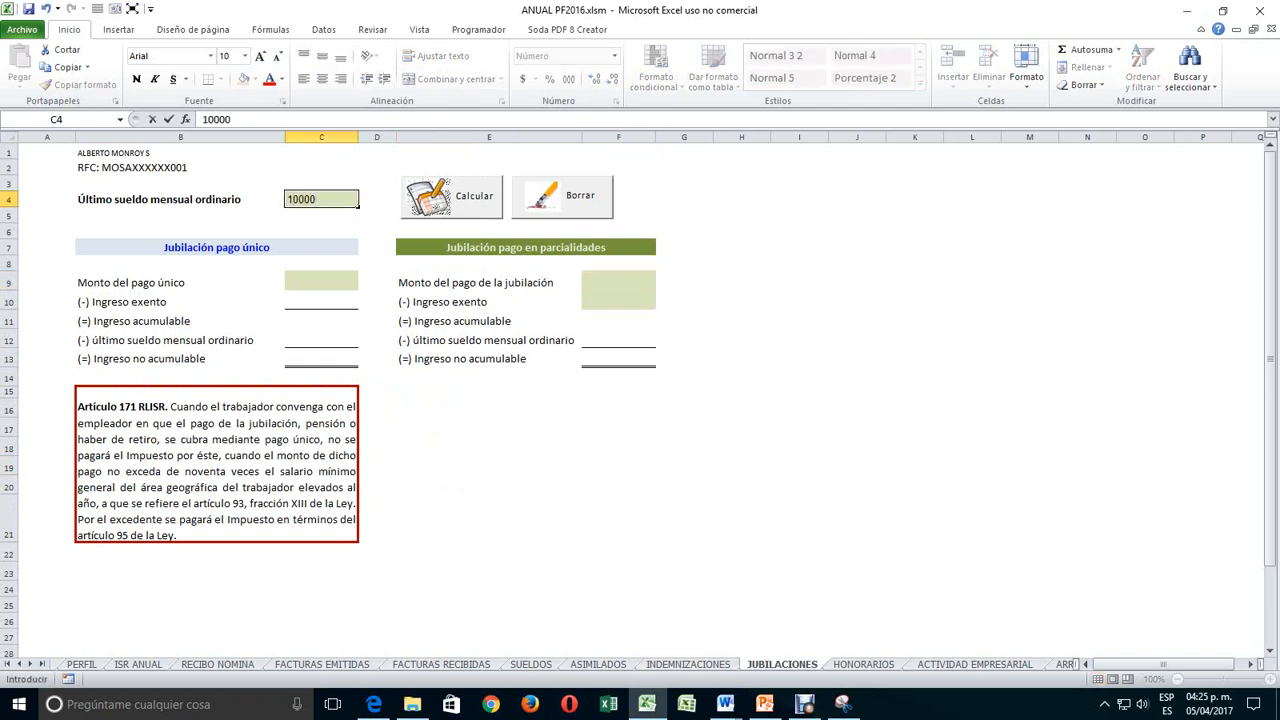
{"action": "key", "text": "Return"}
- Enter 2,000,000 as the Monto del pago único for the single-payment retirement and calculate the sheet
{"action": "left_click", "coordinate": [321, 281]}
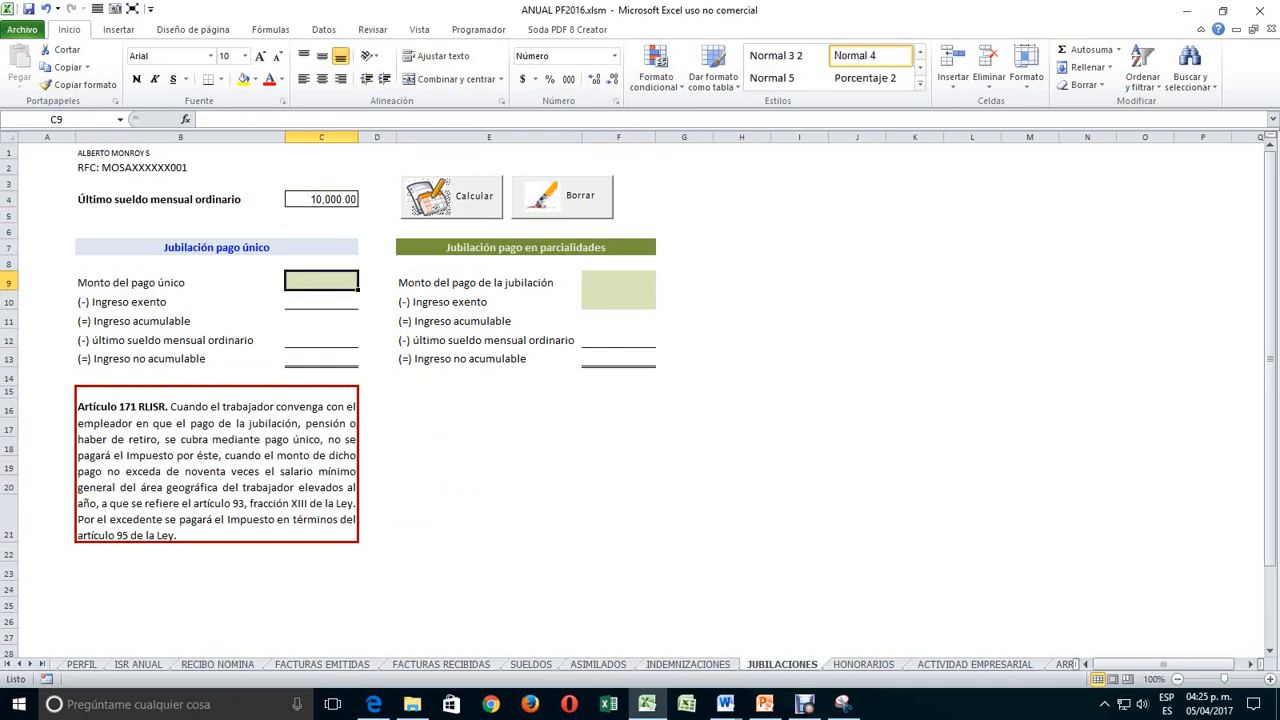
{"action": "type", "text": "20000"}
{"action": "key", "text": "Return"}
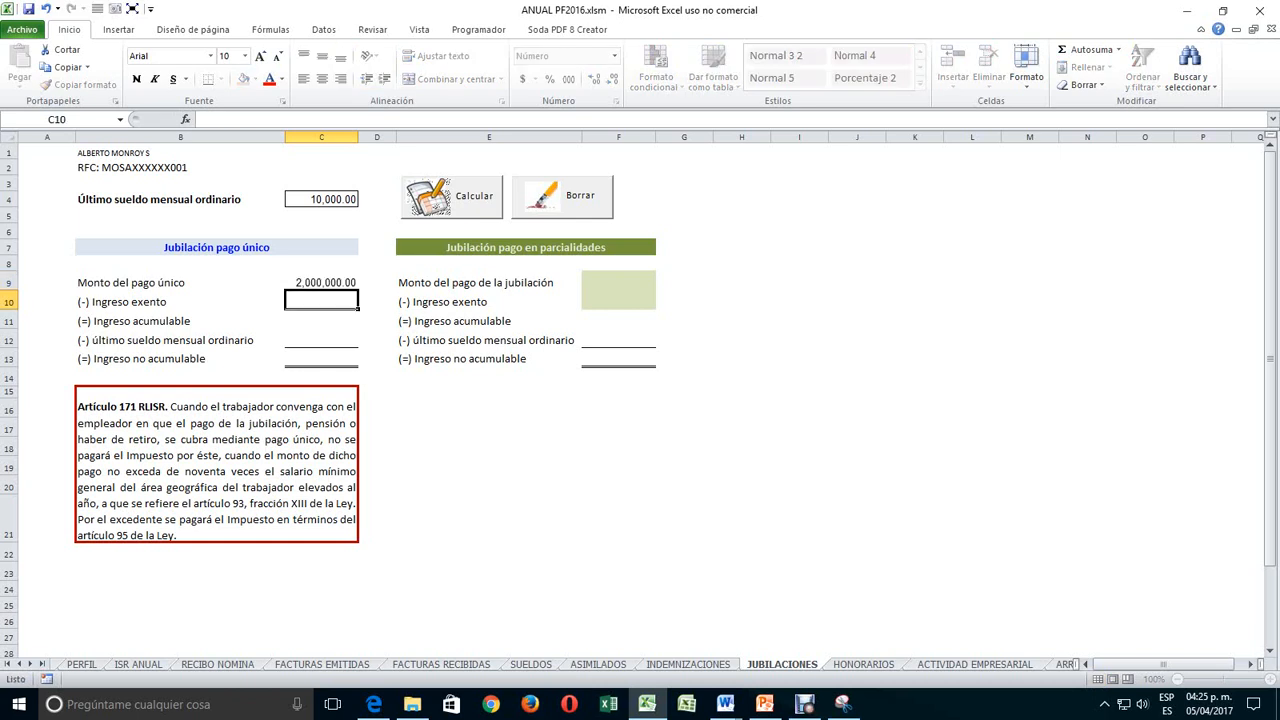
{"action": "left_click", "coordinate": [452, 196]}
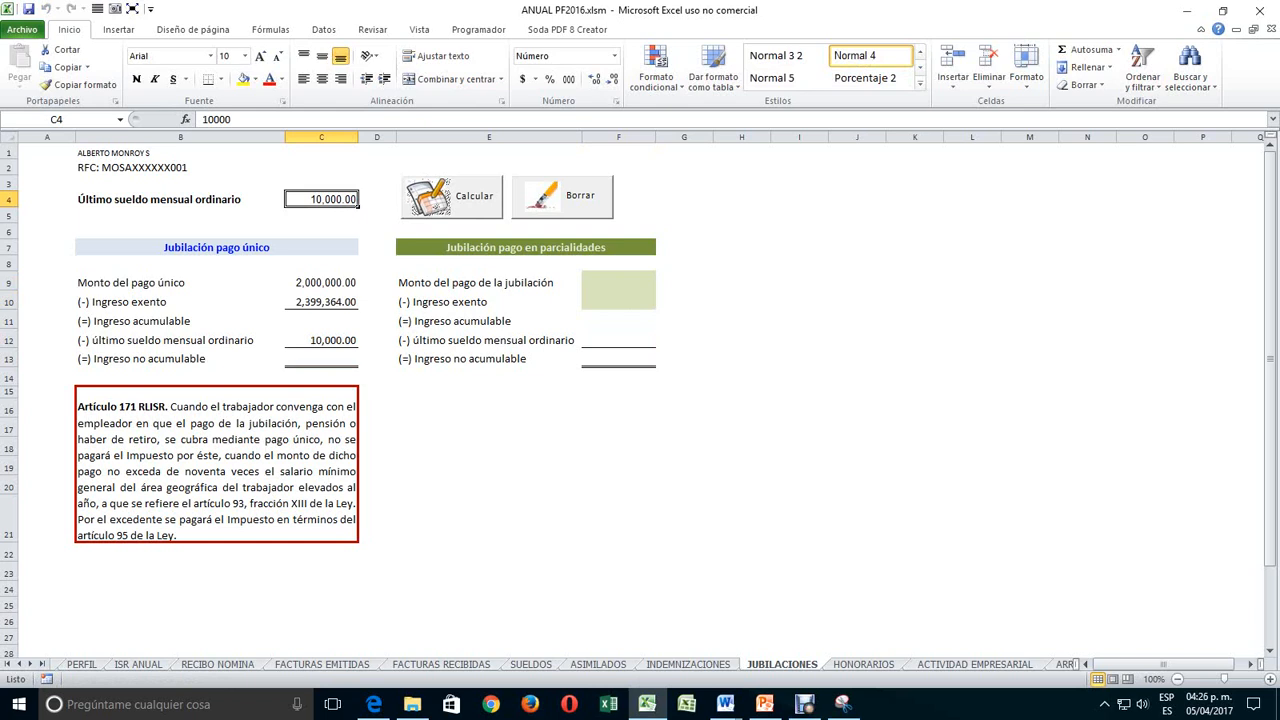
- Set the Monto del pago único to 2,500,000 and recalculate the accumulable and non-accumulable retirement income
{"action": "left_click", "coordinate": [321, 283]}
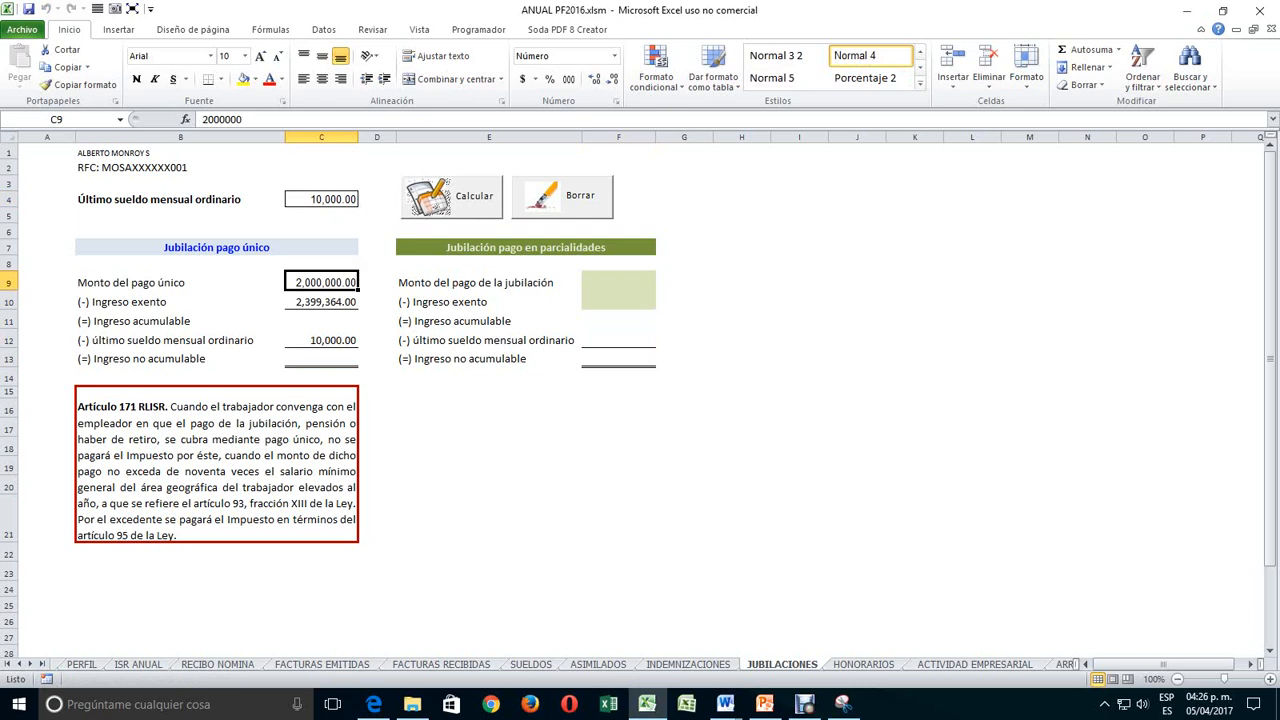
{"action": "type", "text": "2500000"}
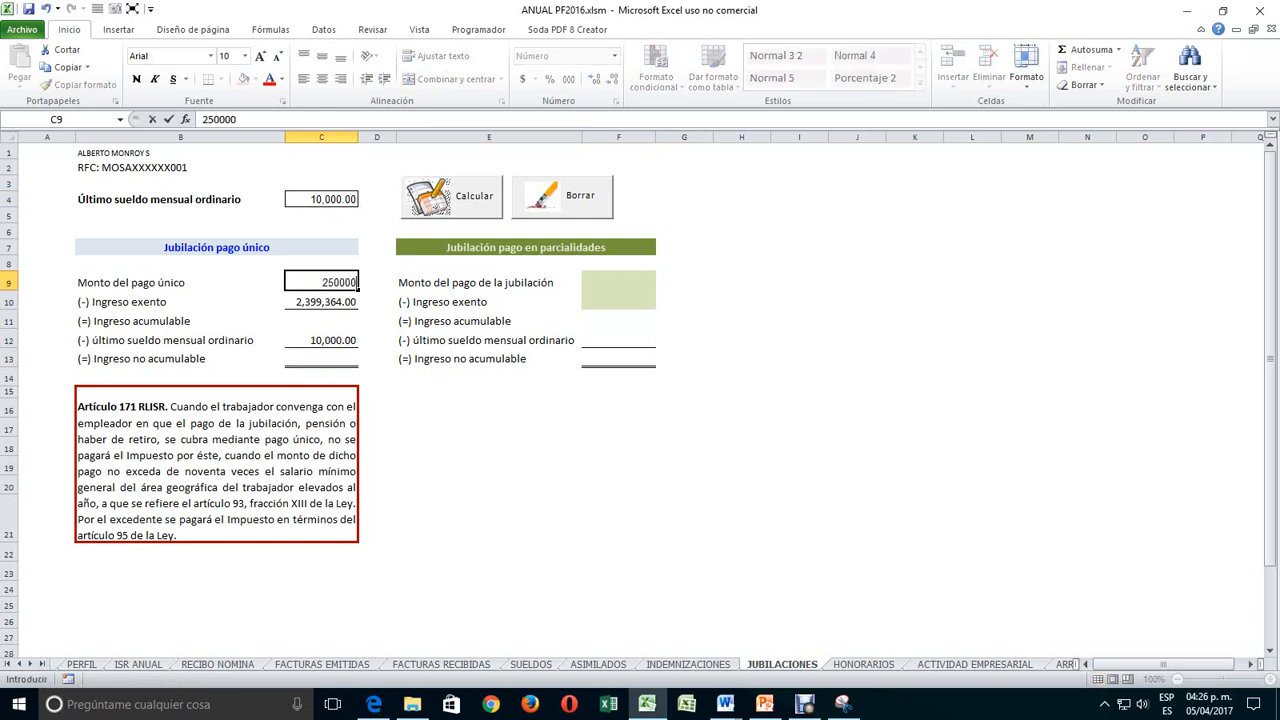
{"action": "key", "text": "Return"}
{"action": "left_click", "coordinate": [450, 196]}
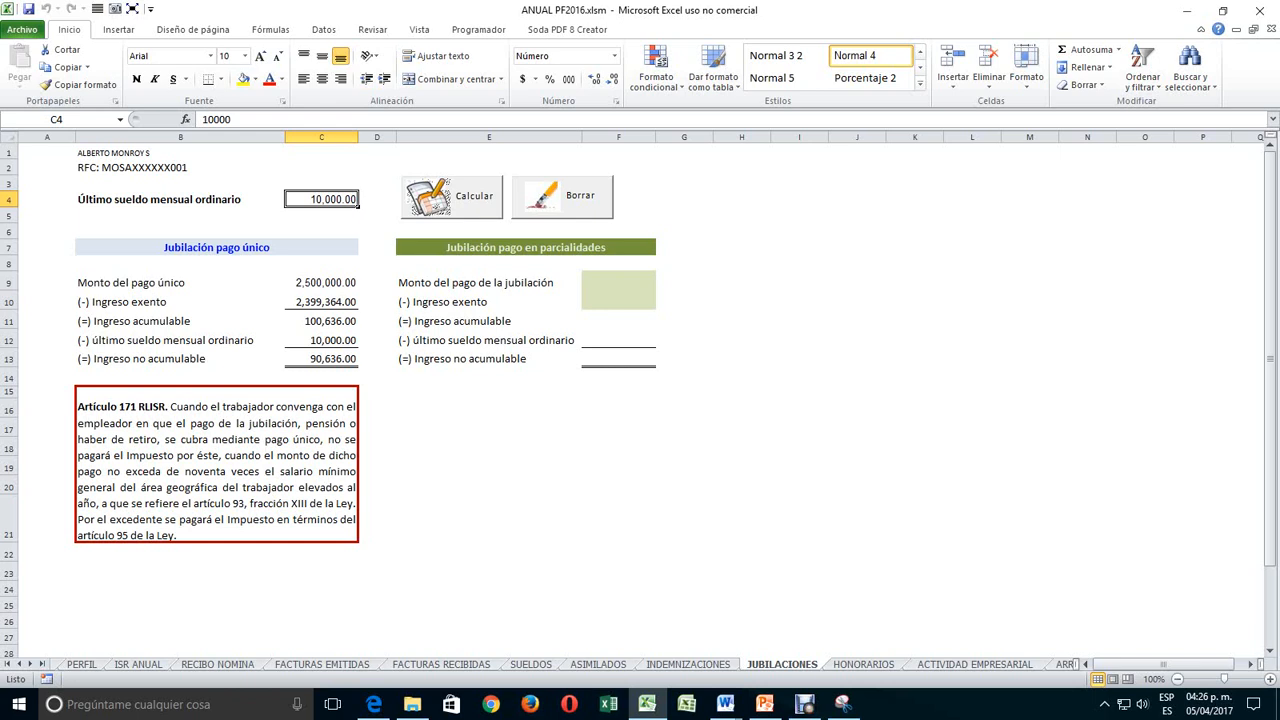
- Go to the ISR ANUAL sheet and run its annual income tax calculation
{"action": "left_click", "coordinate": [8, 664]}
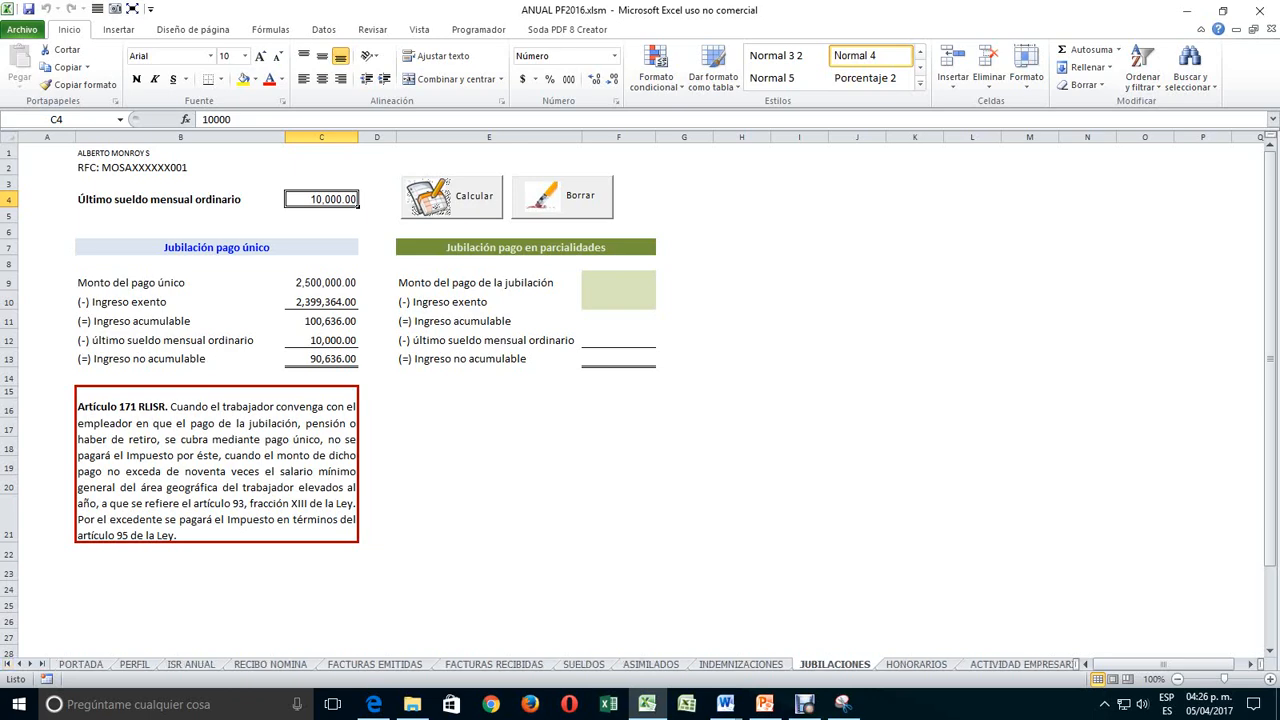
{"action": "left_click", "coordinate": [190, 664]}
{"action": "left_click", "coordinate": [390, 191]}
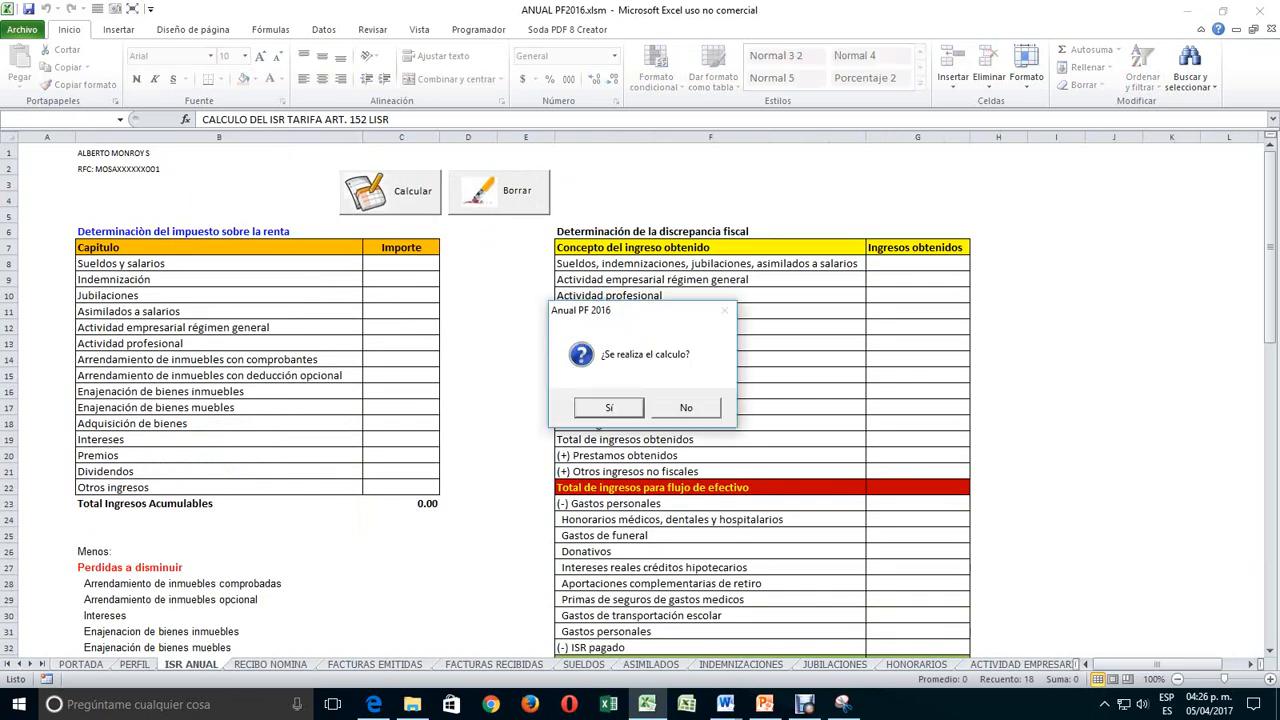
{"action": "key", "text": "Return"}
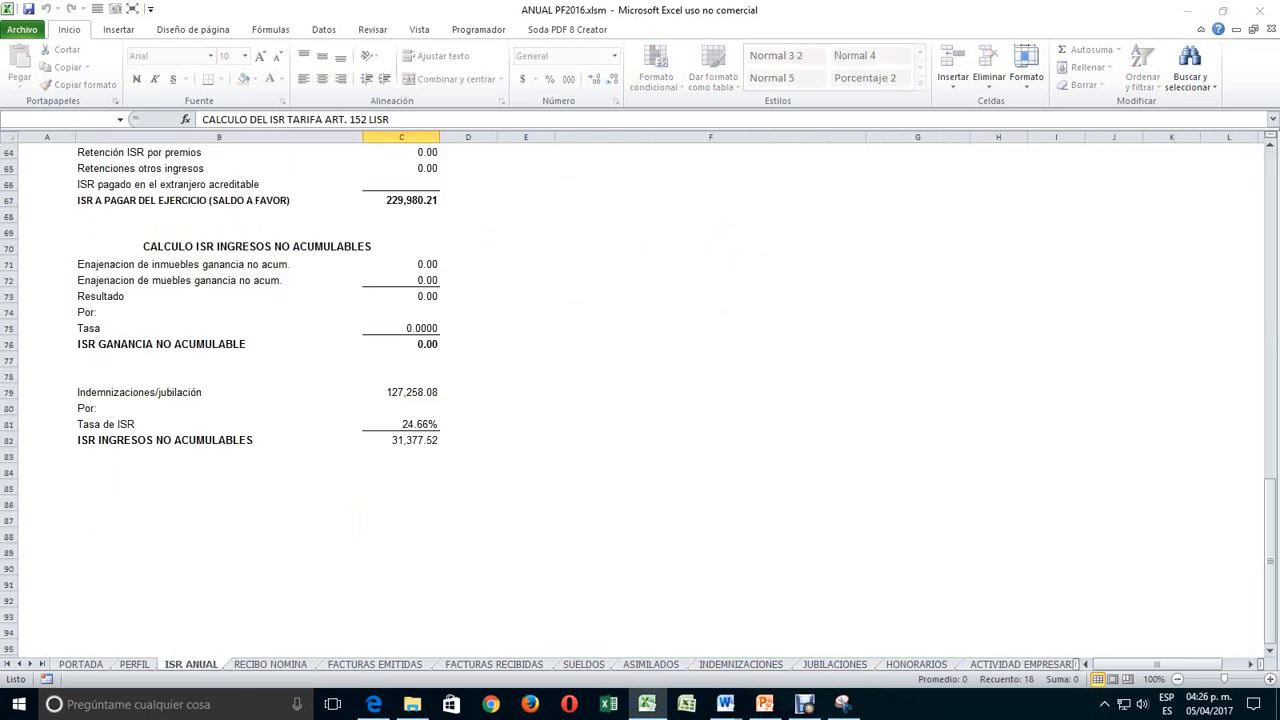
{"action": "key", "text": "Return"}
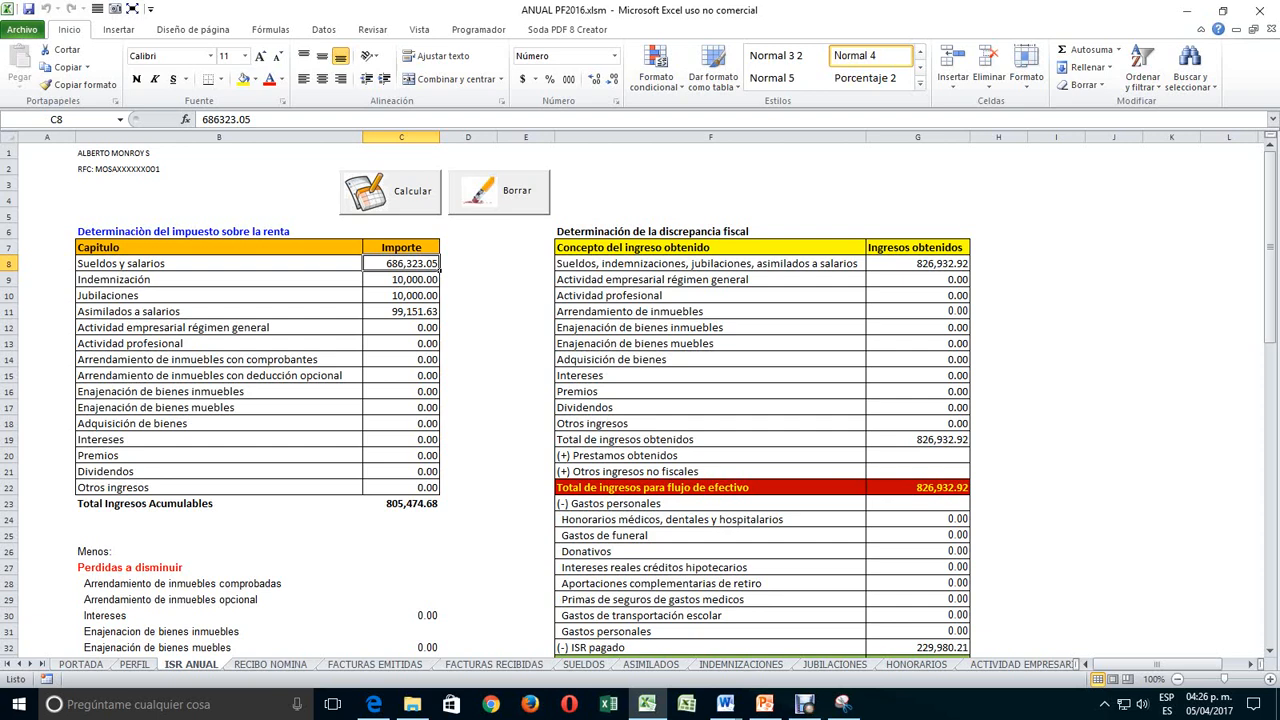
- Review the ISR ANUAL results: accumulable income, art. 152 tariff, tax withholdings, tax on non-accumulable income and the fiscal discrepancy table
{"action": "scroll", "coordinate": [640, 400], "scroll_direction": "down", "scroll_amount": 2}
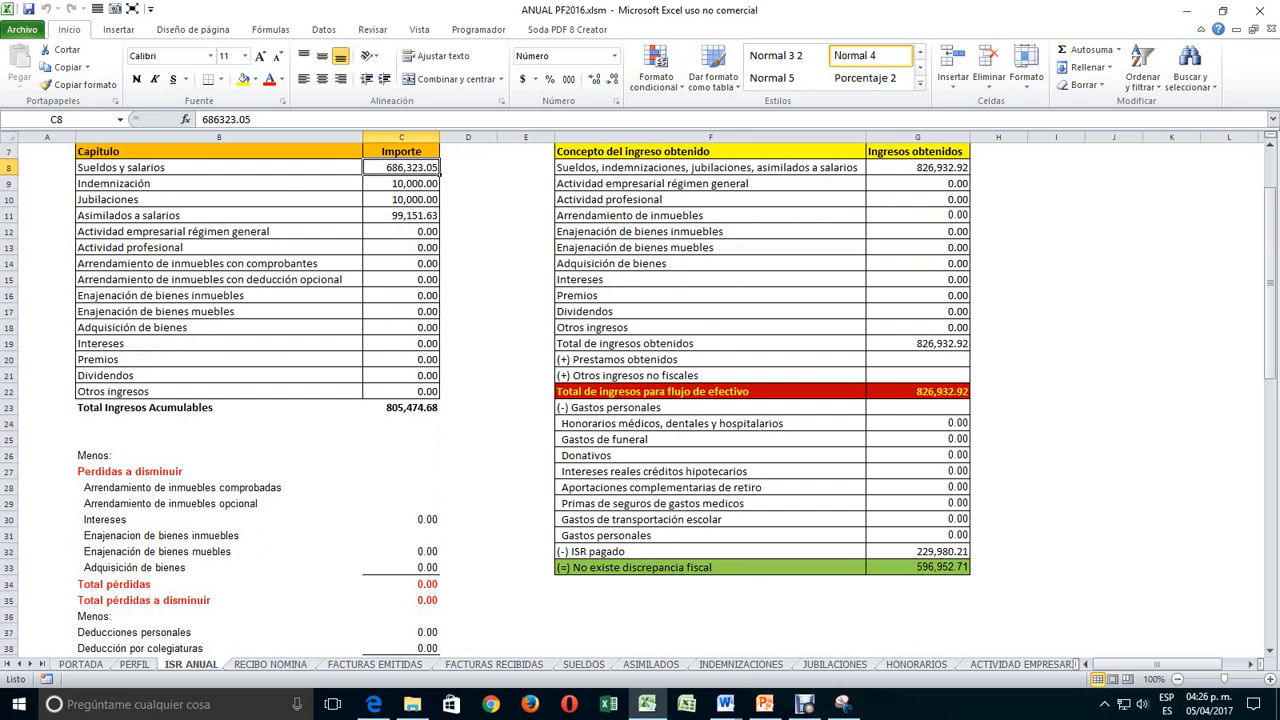
{"action": "scroll", "coordinate": [640, 400], "scroll_direction": "down", "scroll_amount": 14}
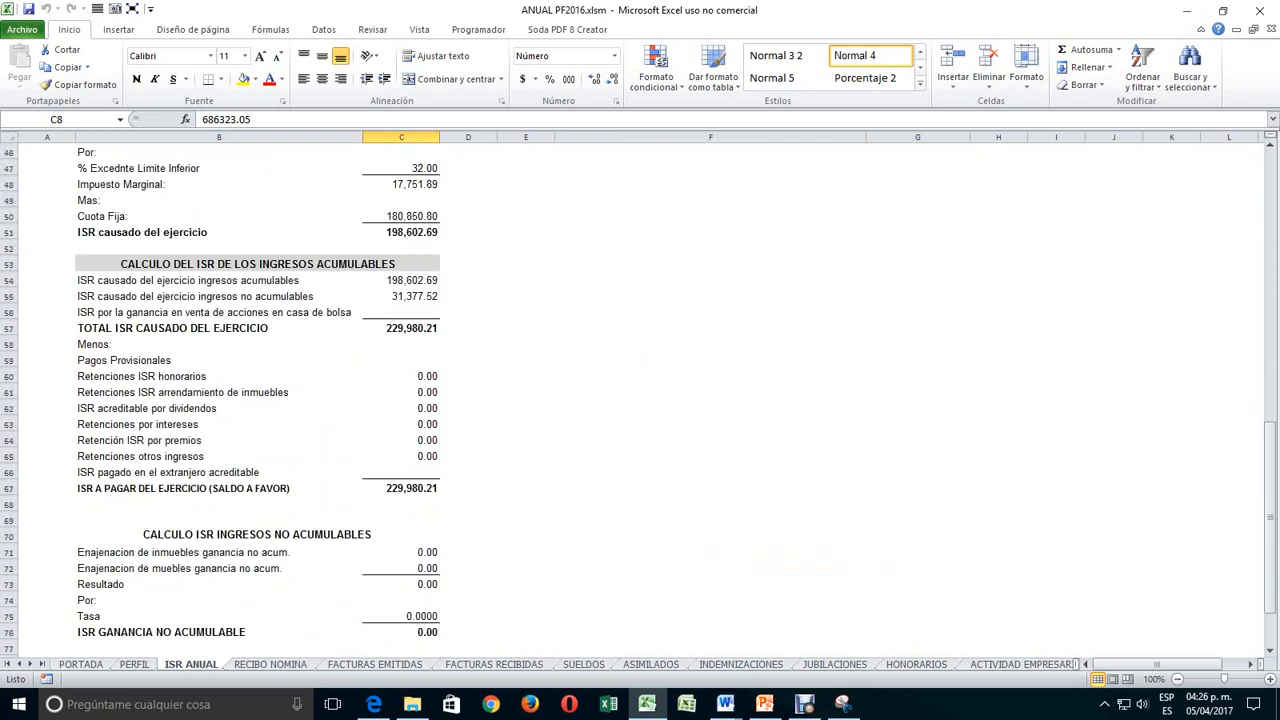
{"action": "scroll", "coordinate": [640, 400], "scroll_direction": "down", "scroll_amount": 4}
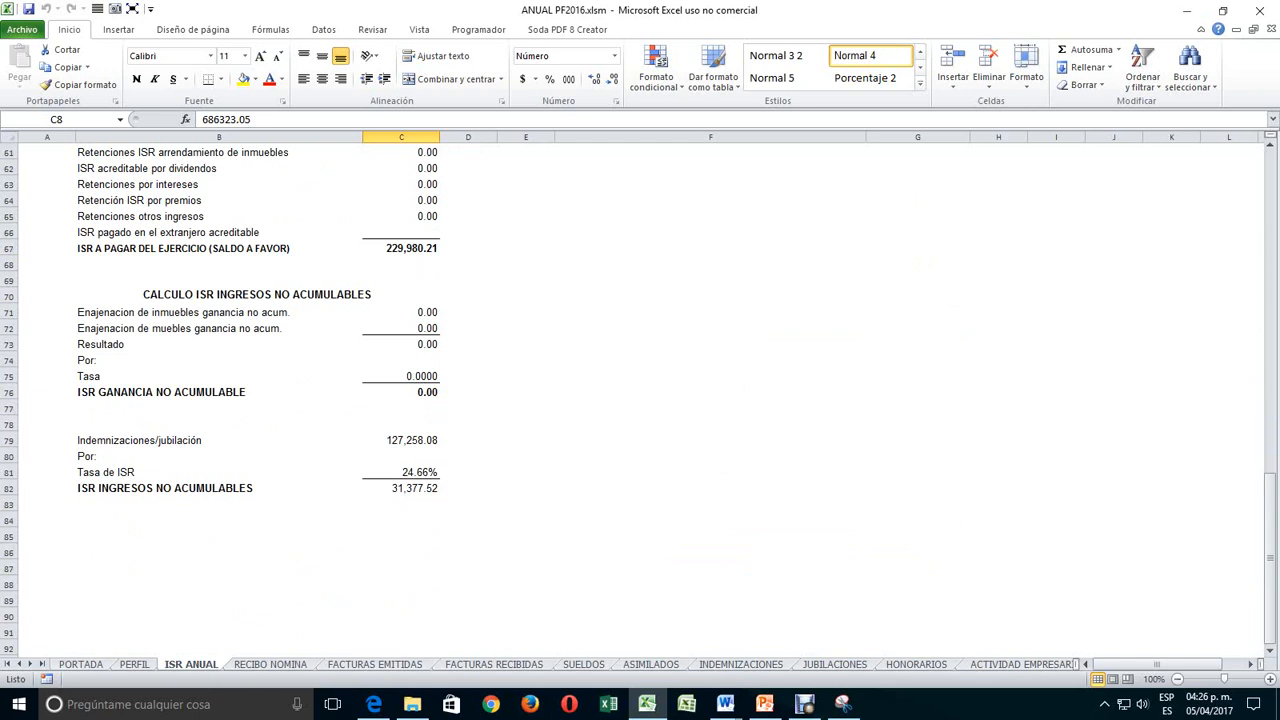
{"action": "scroll", "coordinate": [640, 400], "scroll_direction": "up", "scroll_amount": 4}
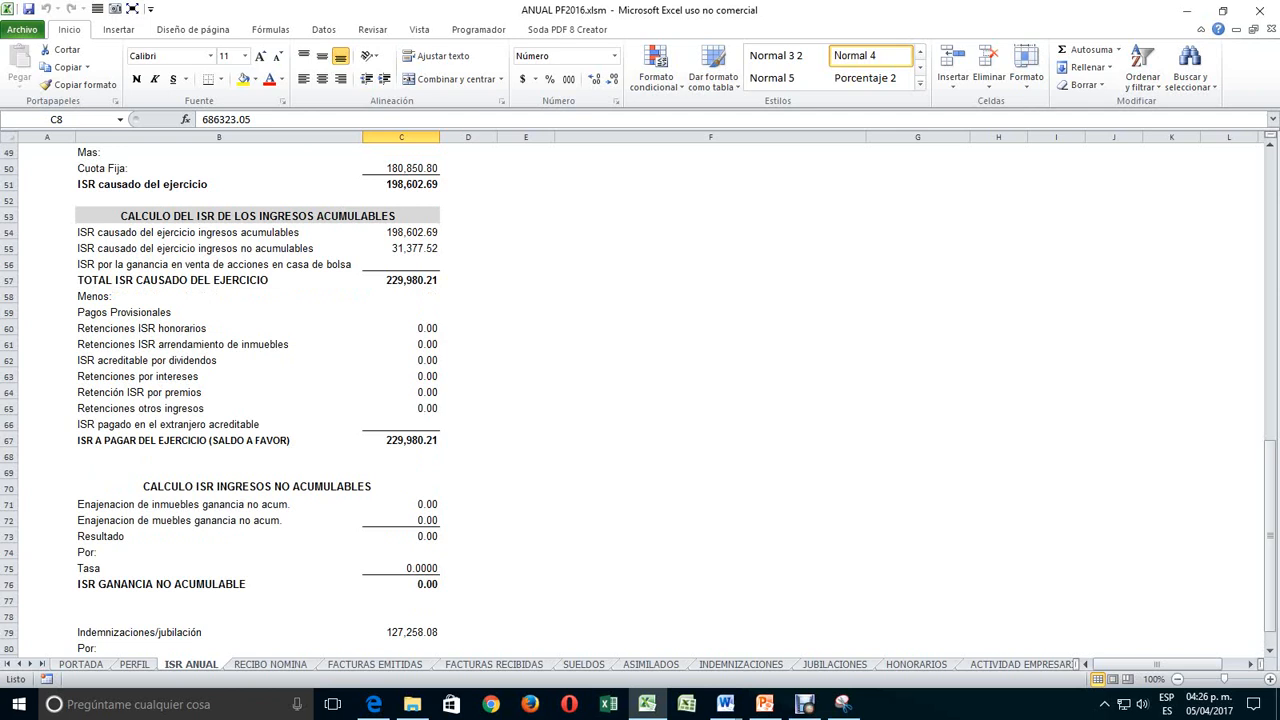
{"action": "left_click", "coordinate": [401, 328]}
{"action": "scroll", "coordinate": [640, 400], "scroll_direction": "up", "scroll_amount": 4}
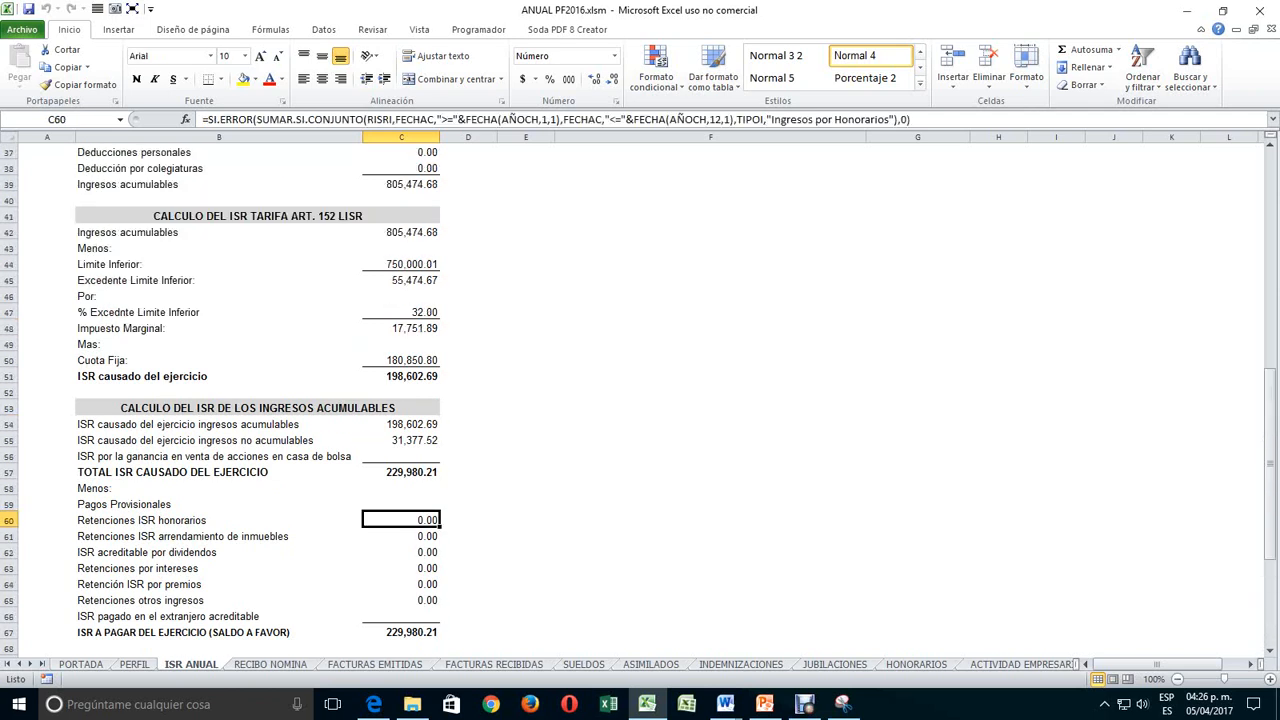
{"action": "scroll", "coordinate": [638, 400], "scroll_direction": "up", "scroll_amount": 1}
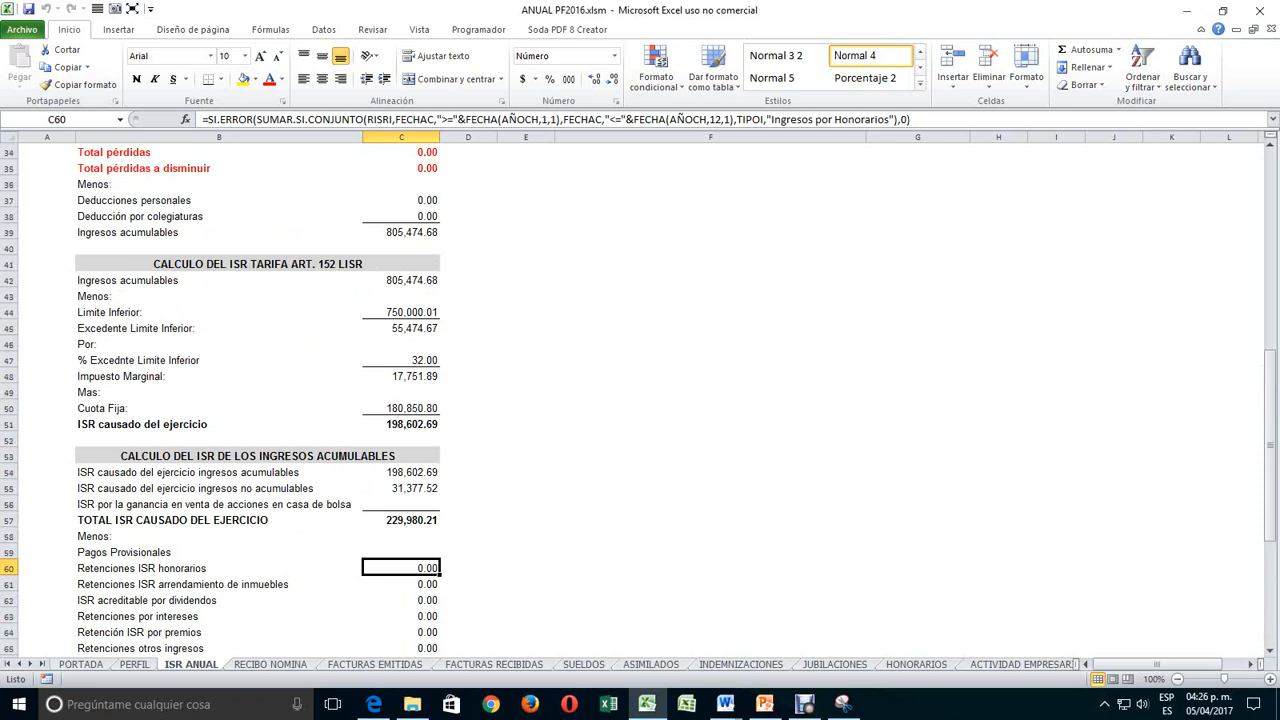
{"action": "scroll", "coordinate": [638, 400], "scroll_direction": "up", "scroll_amount": 1}
{"action": "scroll", "coordinate": [638, 400], "scroll_direction": "down", "scroll_amount": 3}
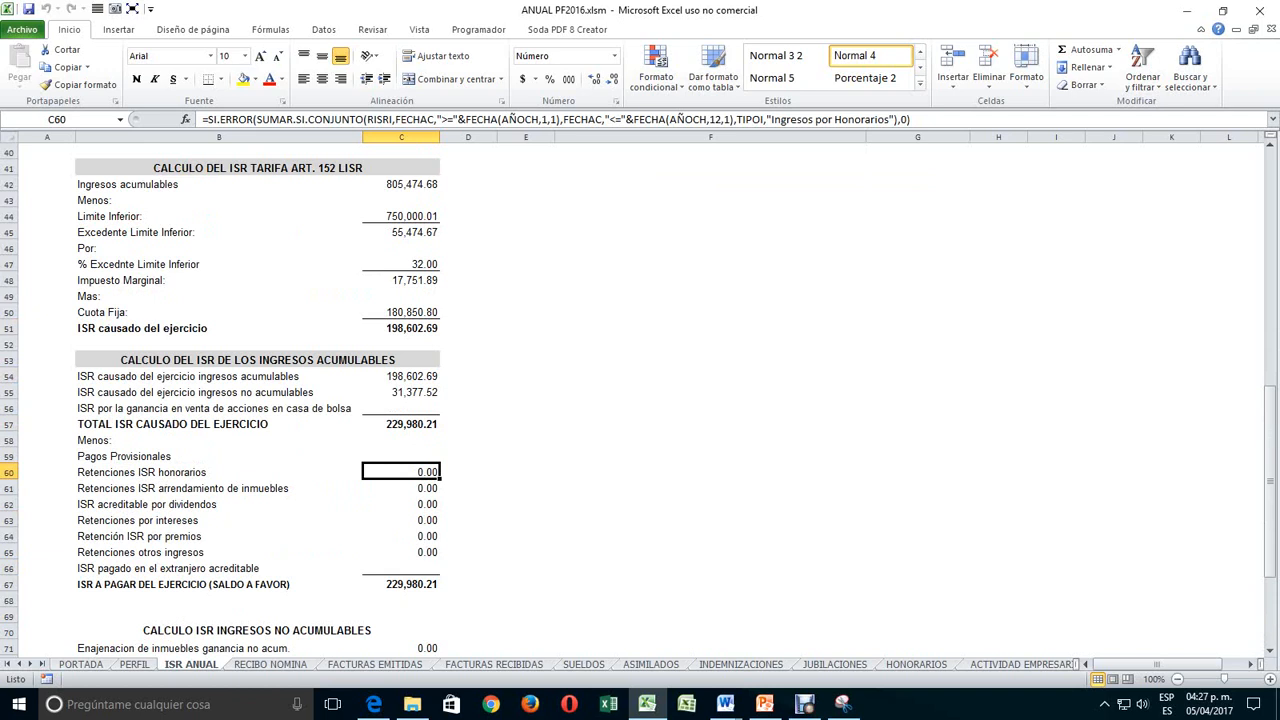
{"action": "scroll", "coordinate": [638, 400], "scroll_direction": "up", "scroll_amount": 3}
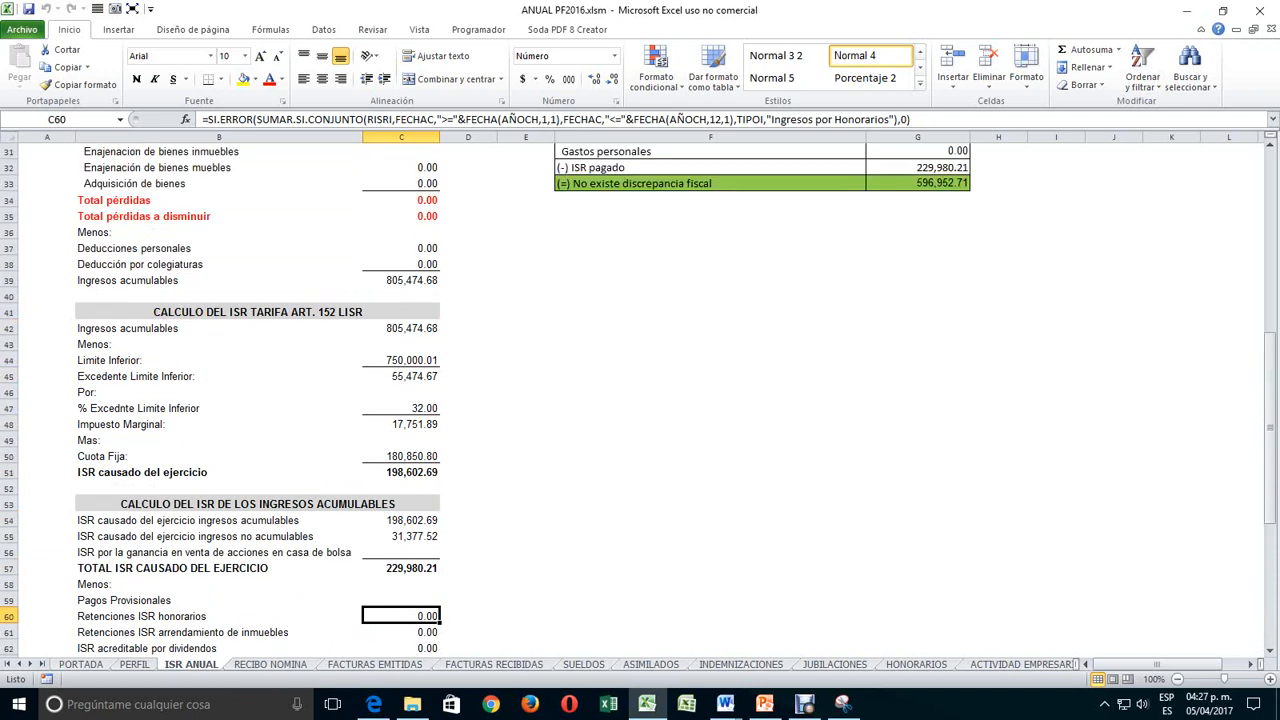
{"action": "scroll", "coordinate": [638, 430], "scroll_direction": "up", "scroll_amount": 4}
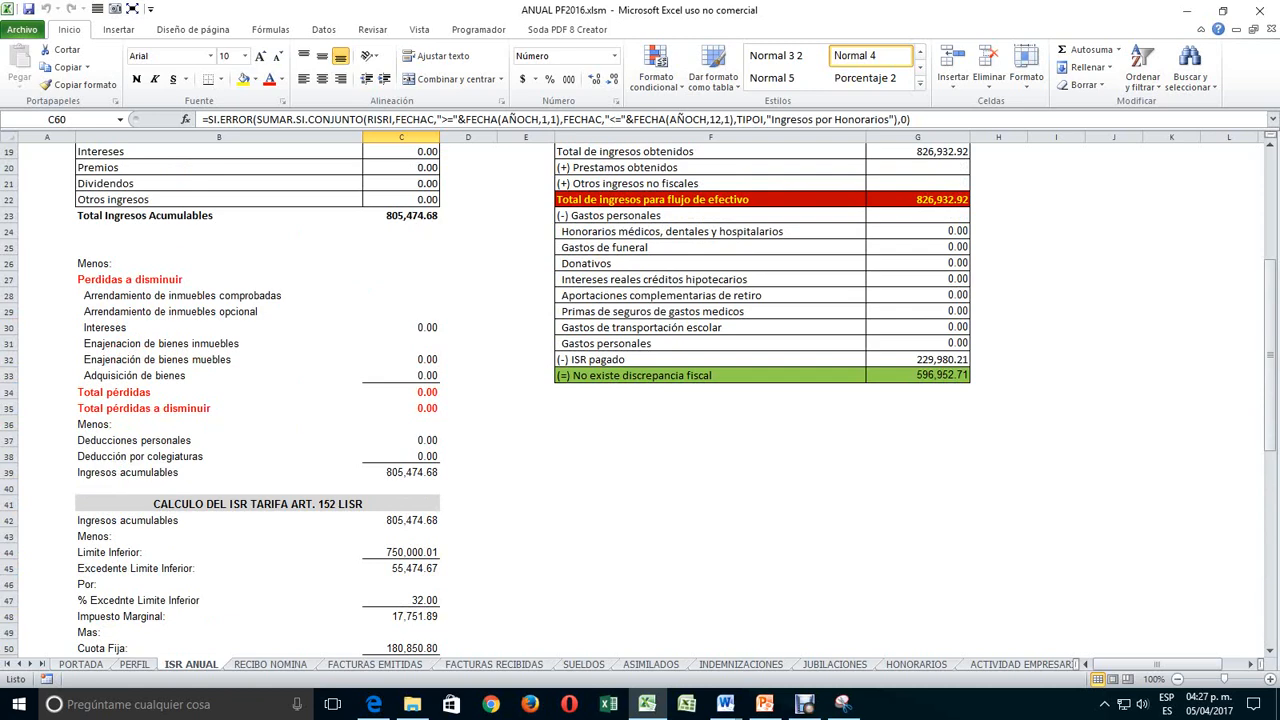
- Examine the ISR ANUAL sections for total tax caused, withholdings, tax payable and tax on severance and retirement income
{"action": "scroll", "coordinate": [640, 400], "scroll_direction": "down", "scroll_amount": 6}
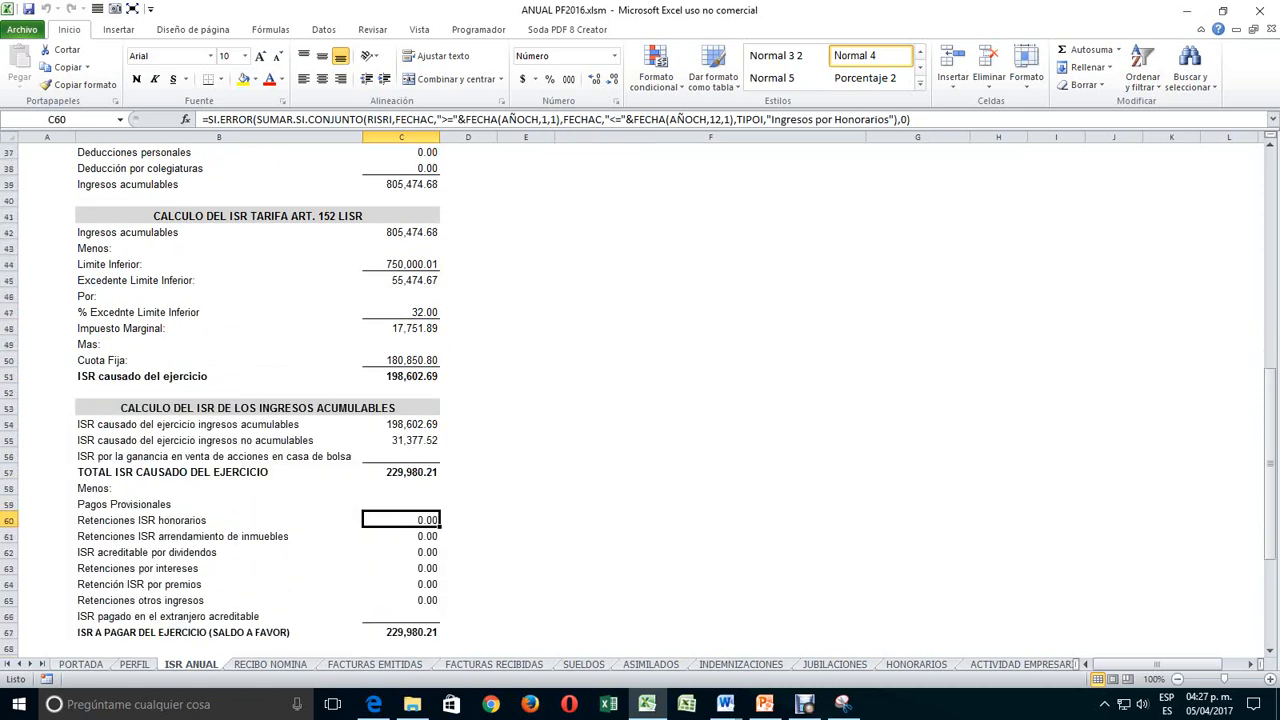
{"action": "scroll", "coordinate": [640, 400], "scroll_direction": "down", "scroll_amount": 2}
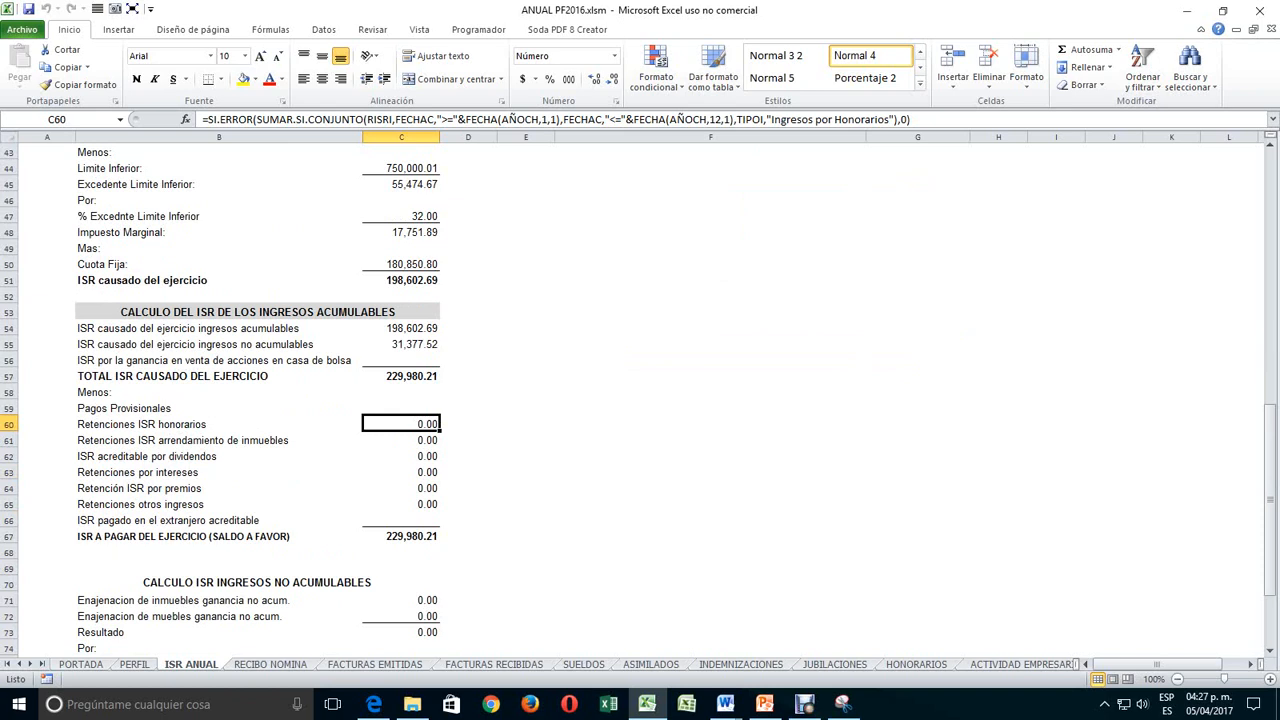
{"action": "scroll", "coordinate": [640, 400], "scroll_direction": "down", "scroll_amount": 5}
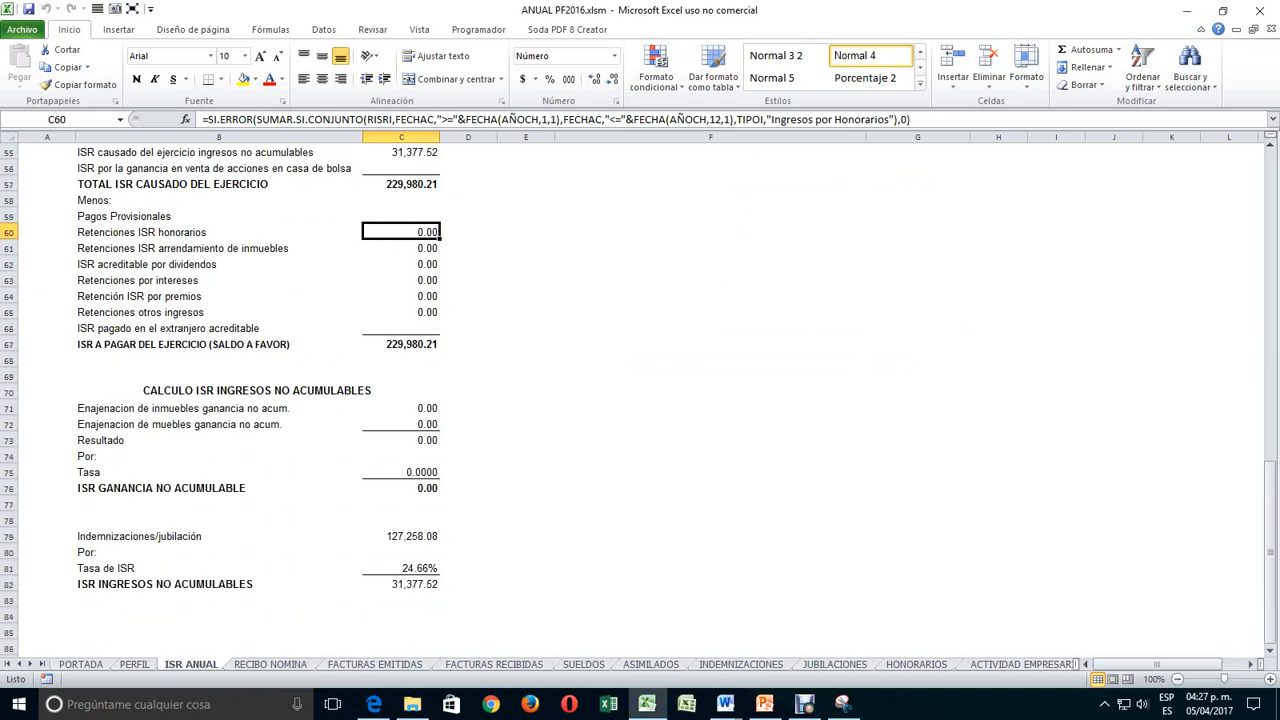
{"action": "scroll", "coordinate": [640, 400], "scroll_direction": "up", "scroll_amount": 19}
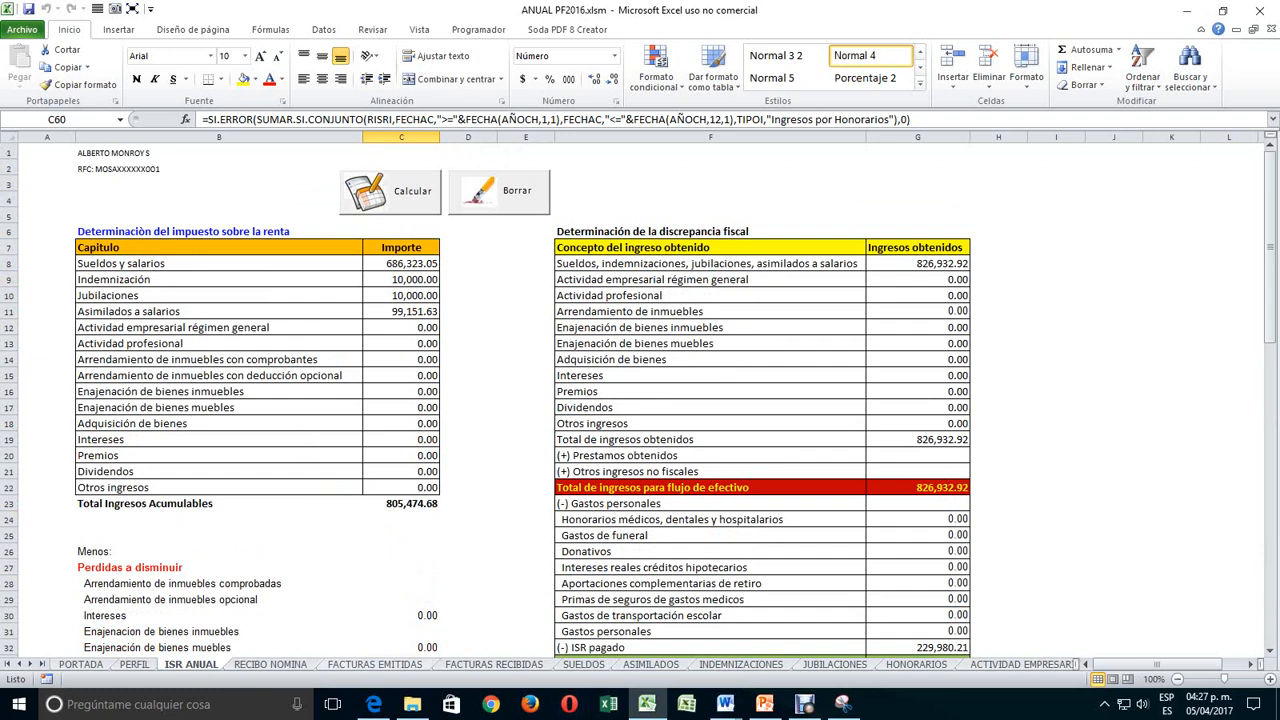
- On FACTURAS EMITIDAS, bulk-import the XML invoices from the taxpayer's Emitidas folder in AdminXML\BovedaCFDi on drive C and sort them by date
{"action": "left_click", "coordinate": [375, 664]}
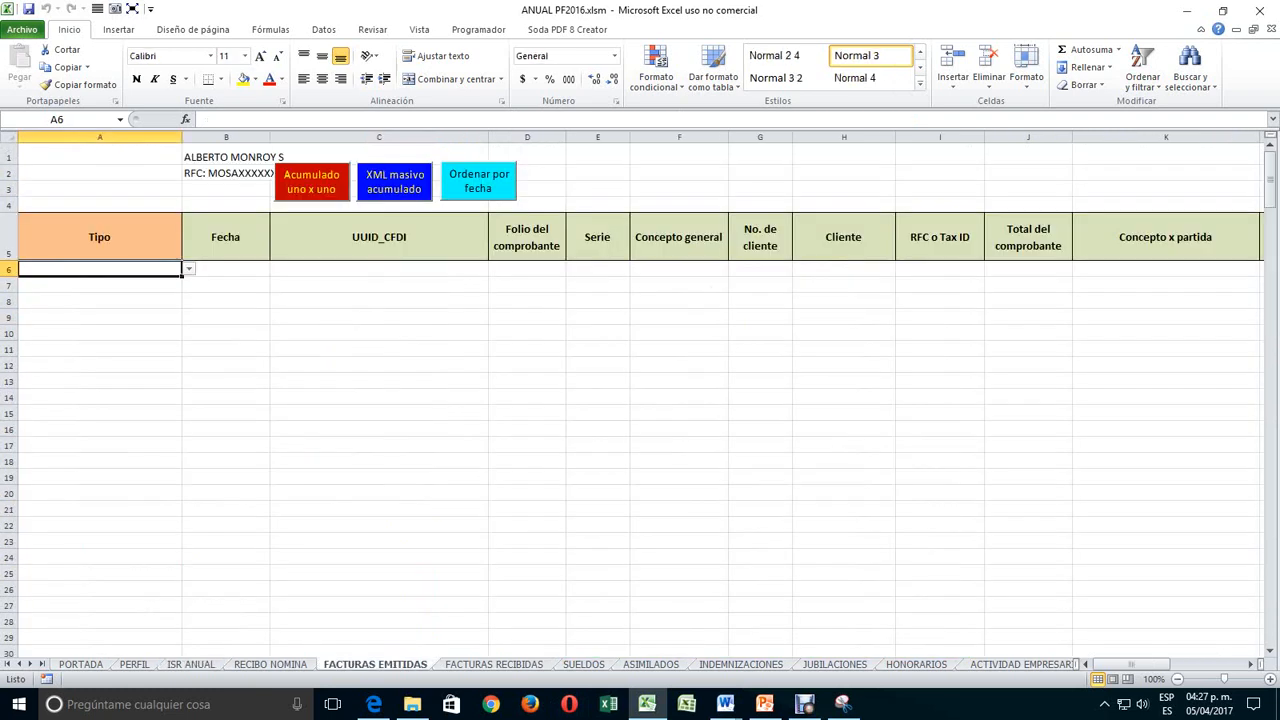
{"action": "left_click", "coordinate": [394, 182]}
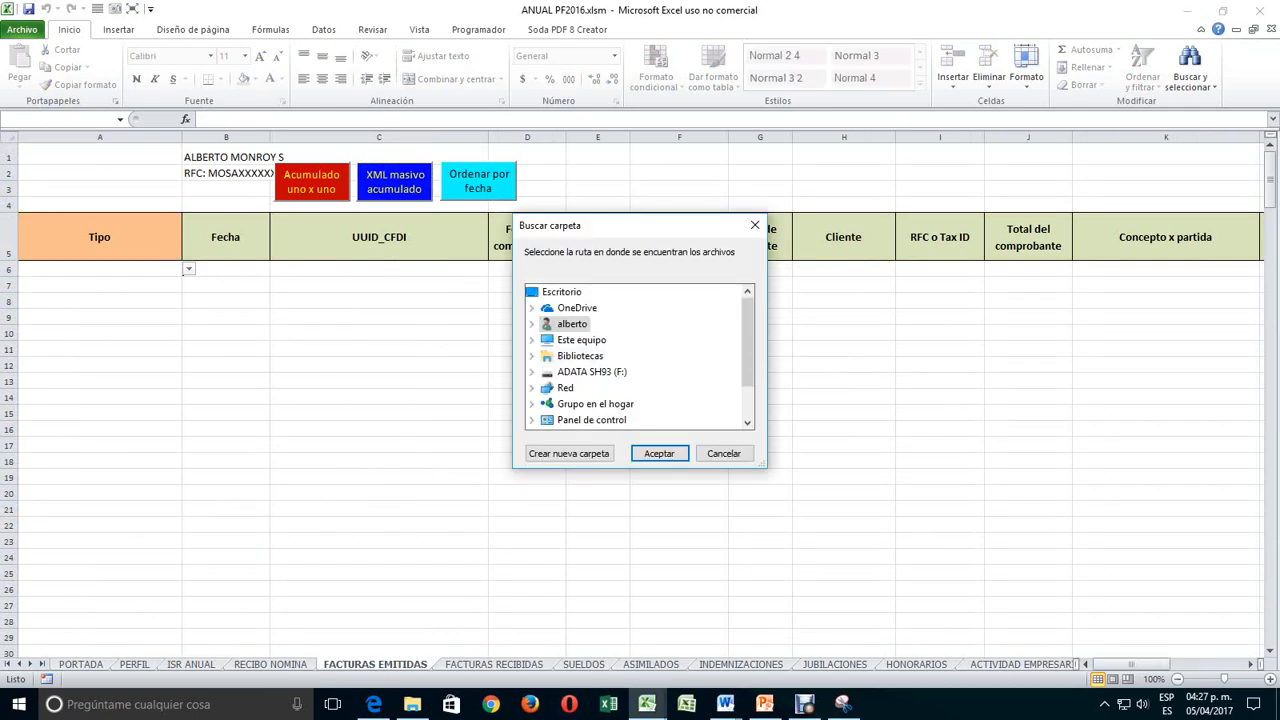
{"action": "left_click", "coordinate": [532, 340]}
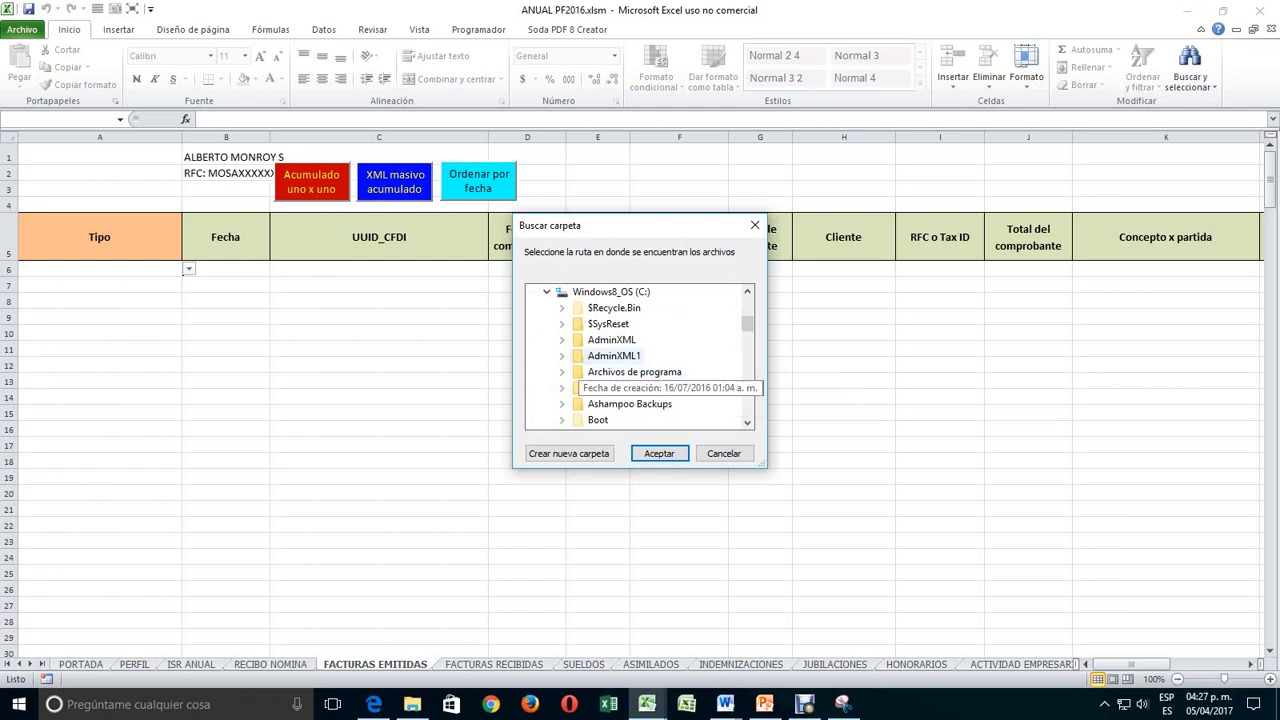
{"action": "left_click", "coordinate": [562, 340]}
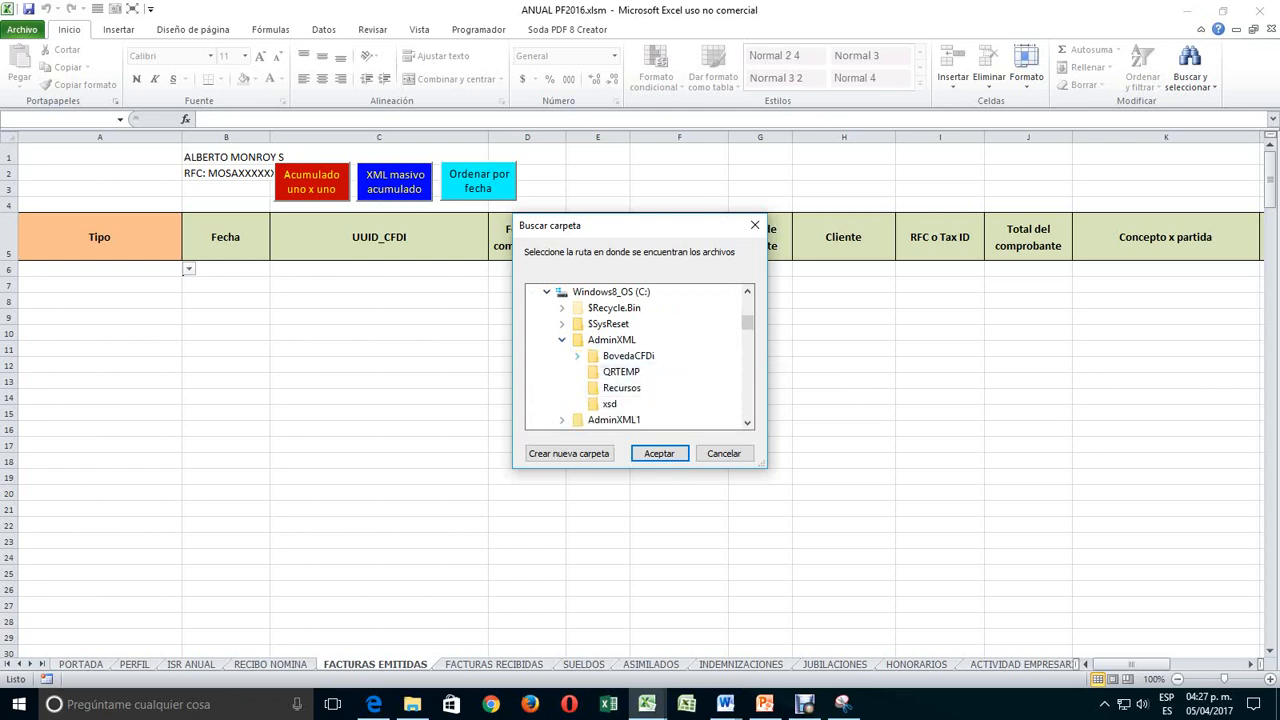
{"action": "left_click", "coordinate": [577, 356]}
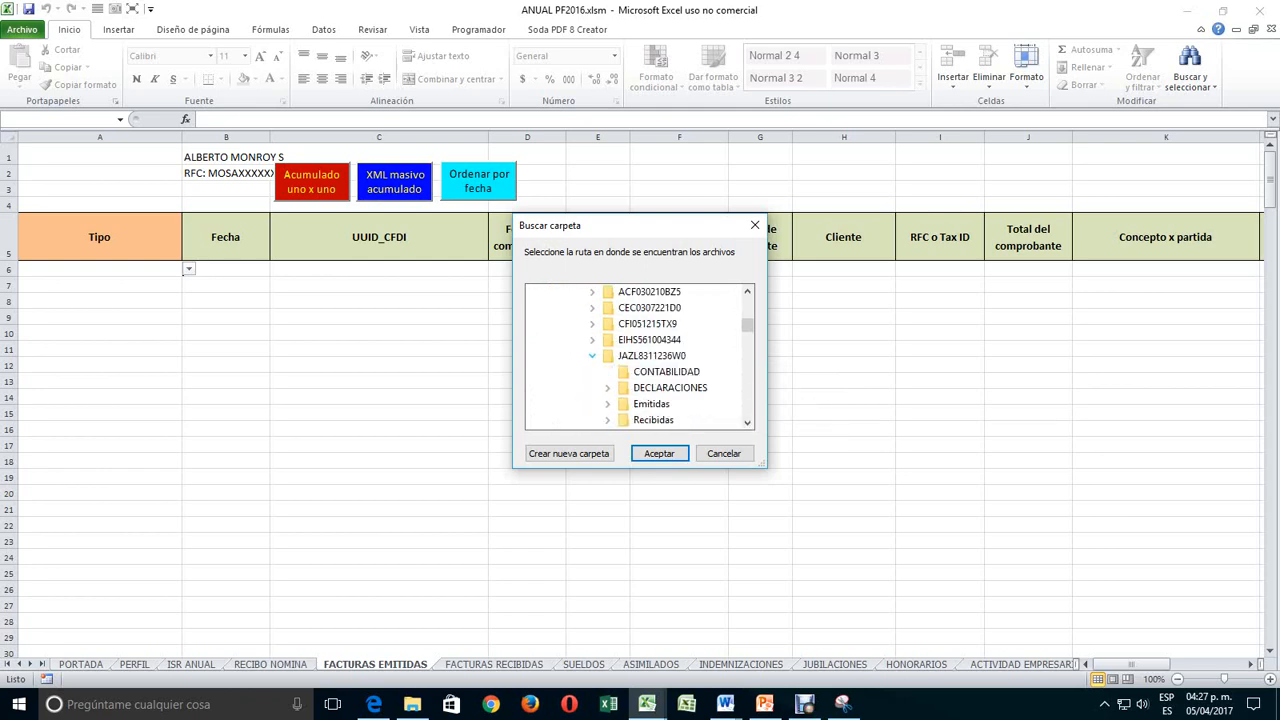
{"action": "left_click", "coordinate": [592, 371]}
{"action": "left_click", "coordinate": [607, 403]}
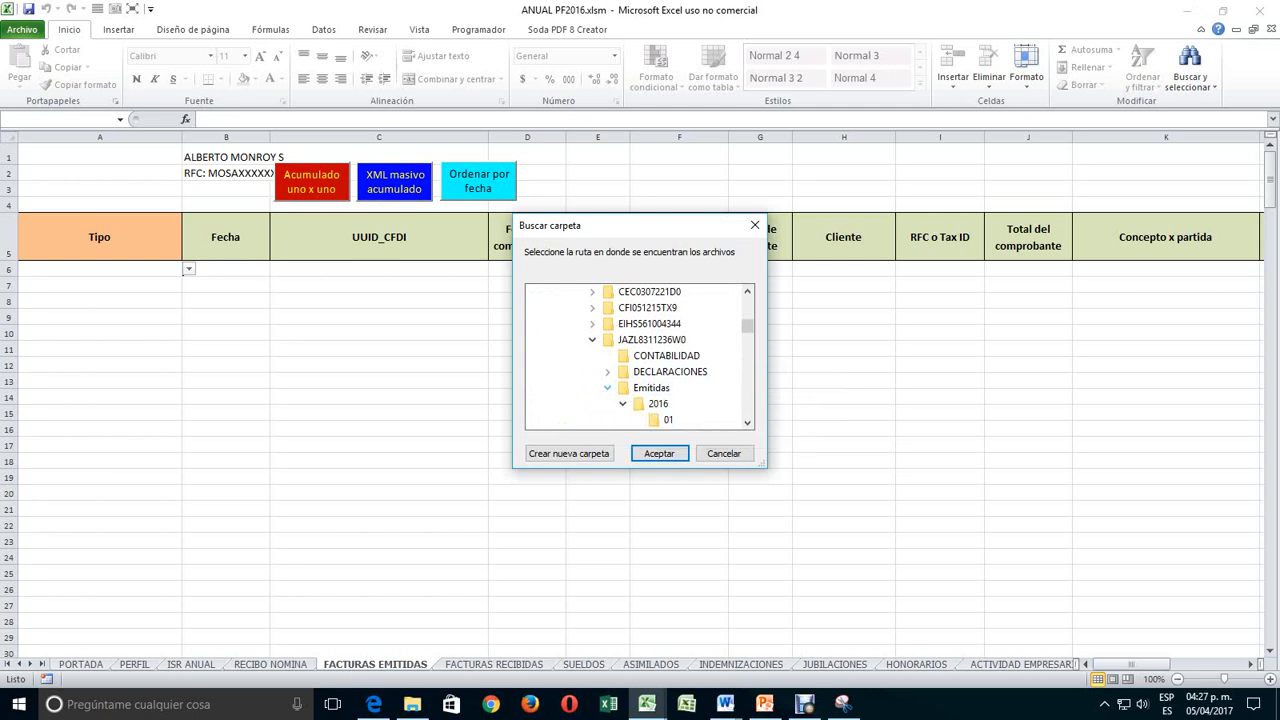
{"action": "left_click", "coordinate": [747, 423]}
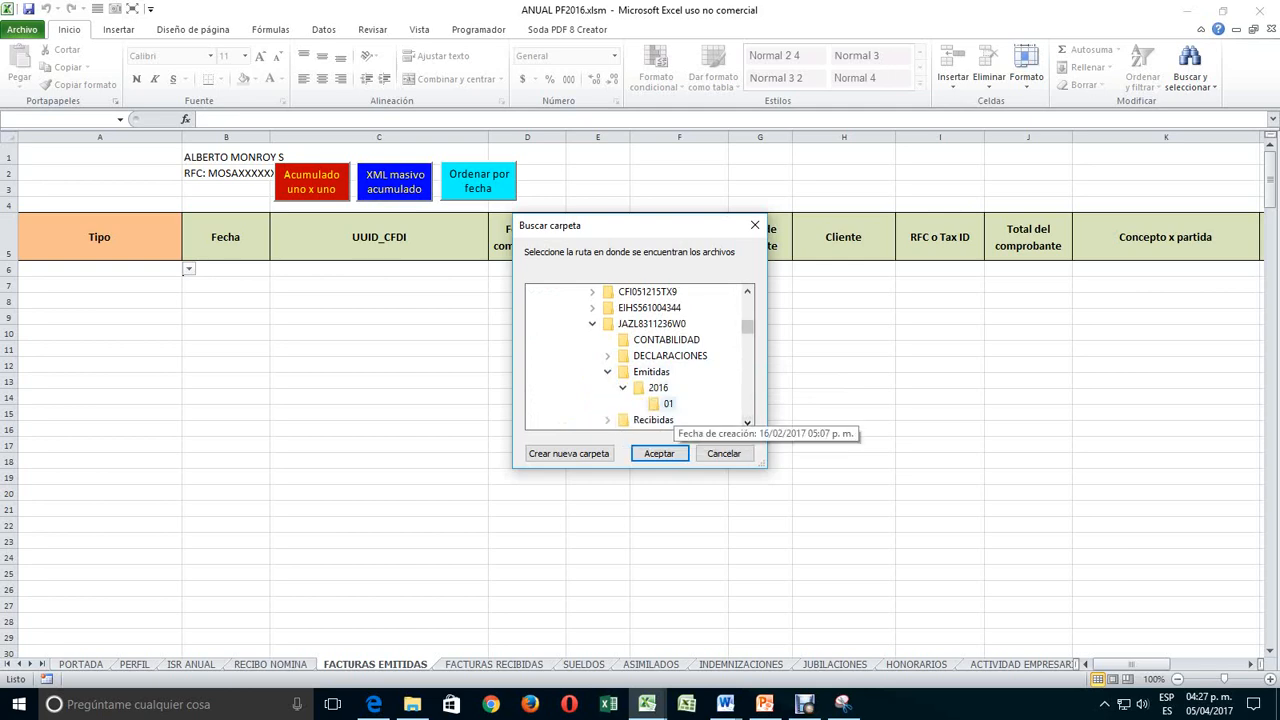
{"action": "left_click", "coordinate": [659, 453]}
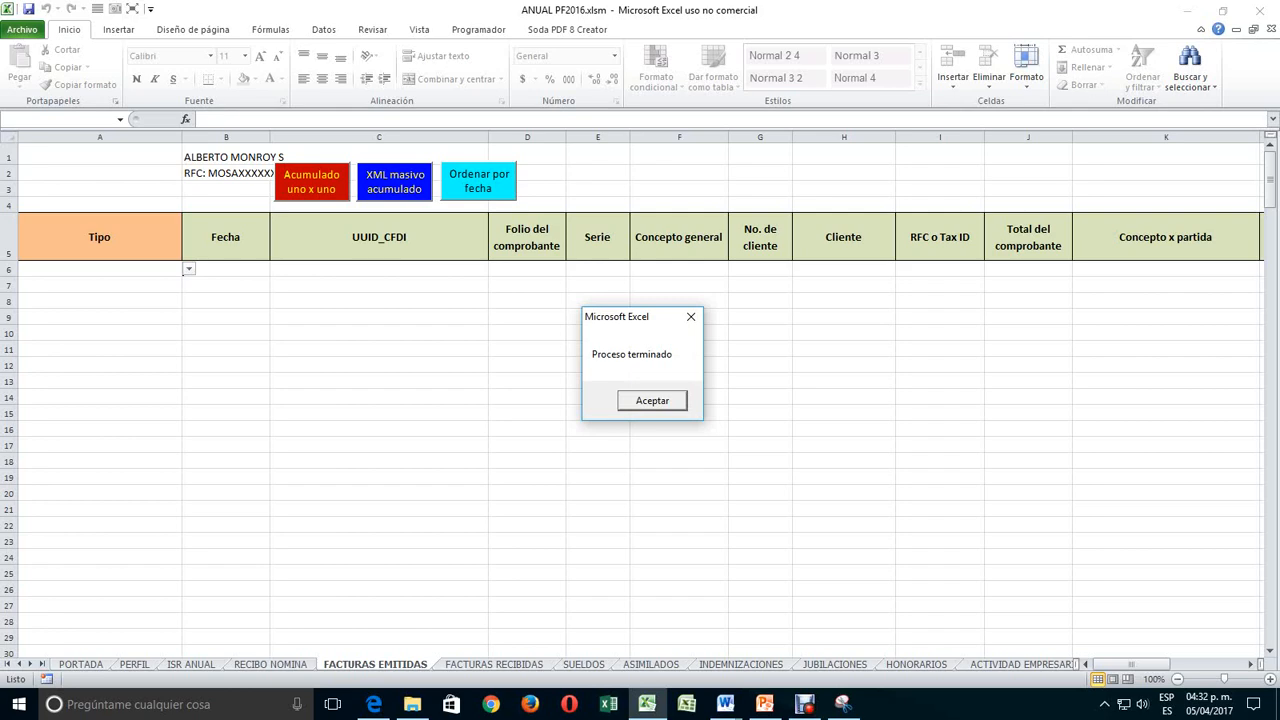
{"action": "key", "text": "Return"}
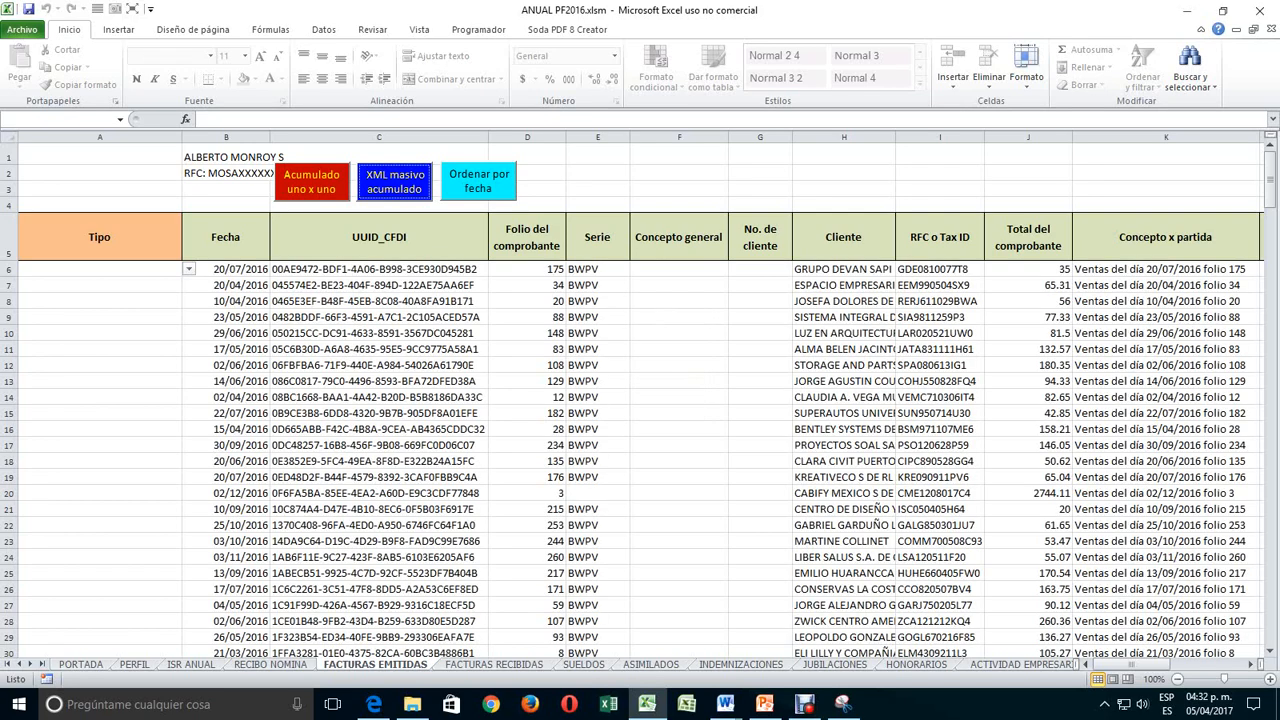
{"action": "left_click", "coordinate": [478, 181]}
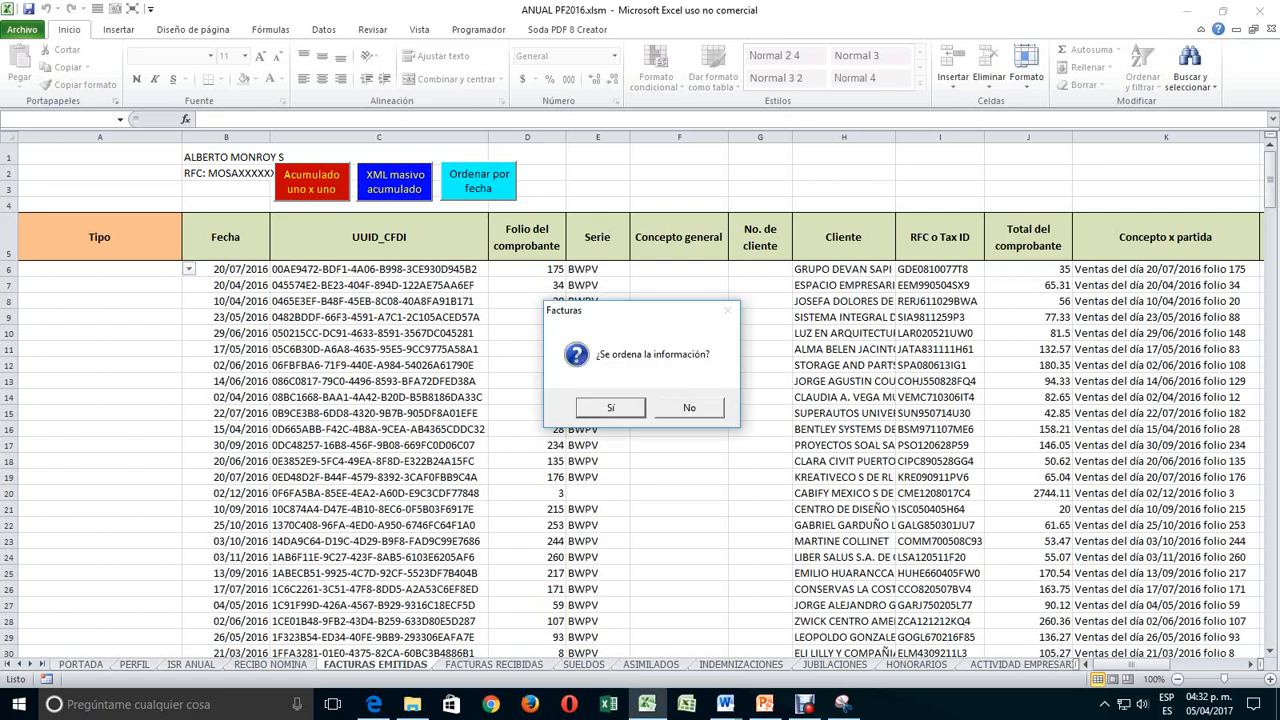
{"action": "key", "text": "Return"}
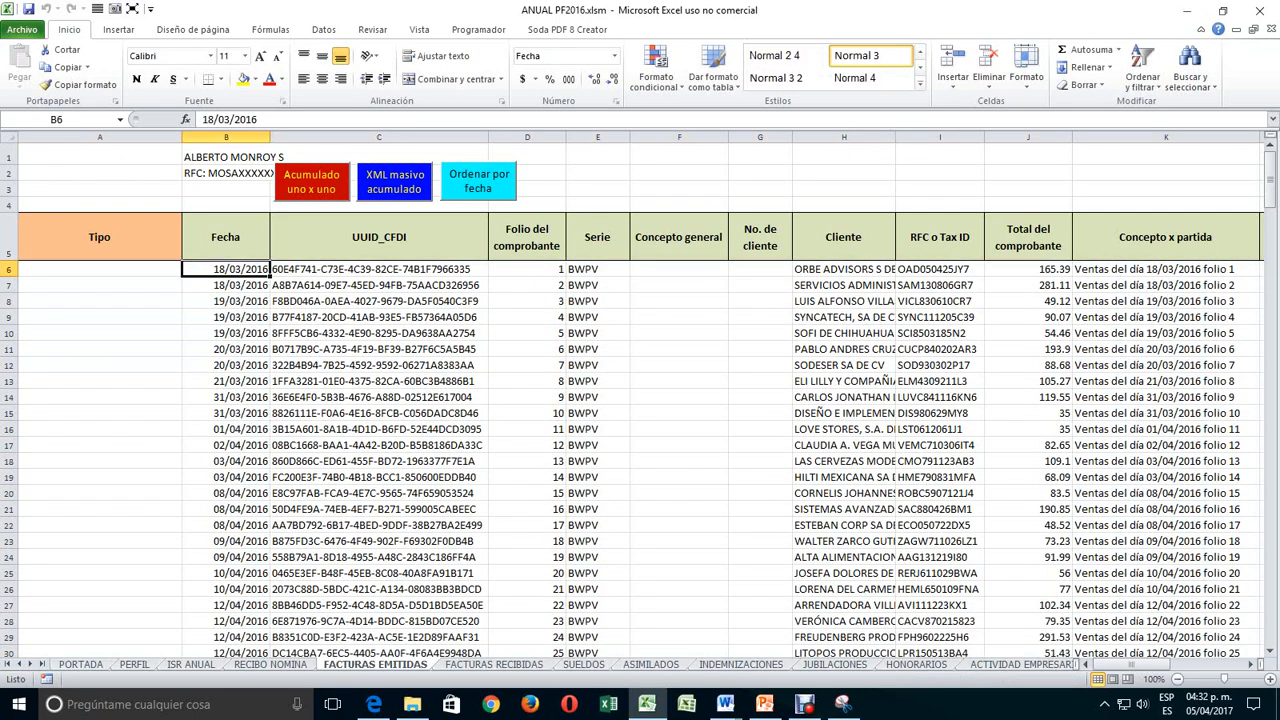
- Copy all invoice dates from the Fecha column into the Fecha de cobro column, starting at AC6
{"action": "key", "text": "ctrl+shift+Down"}
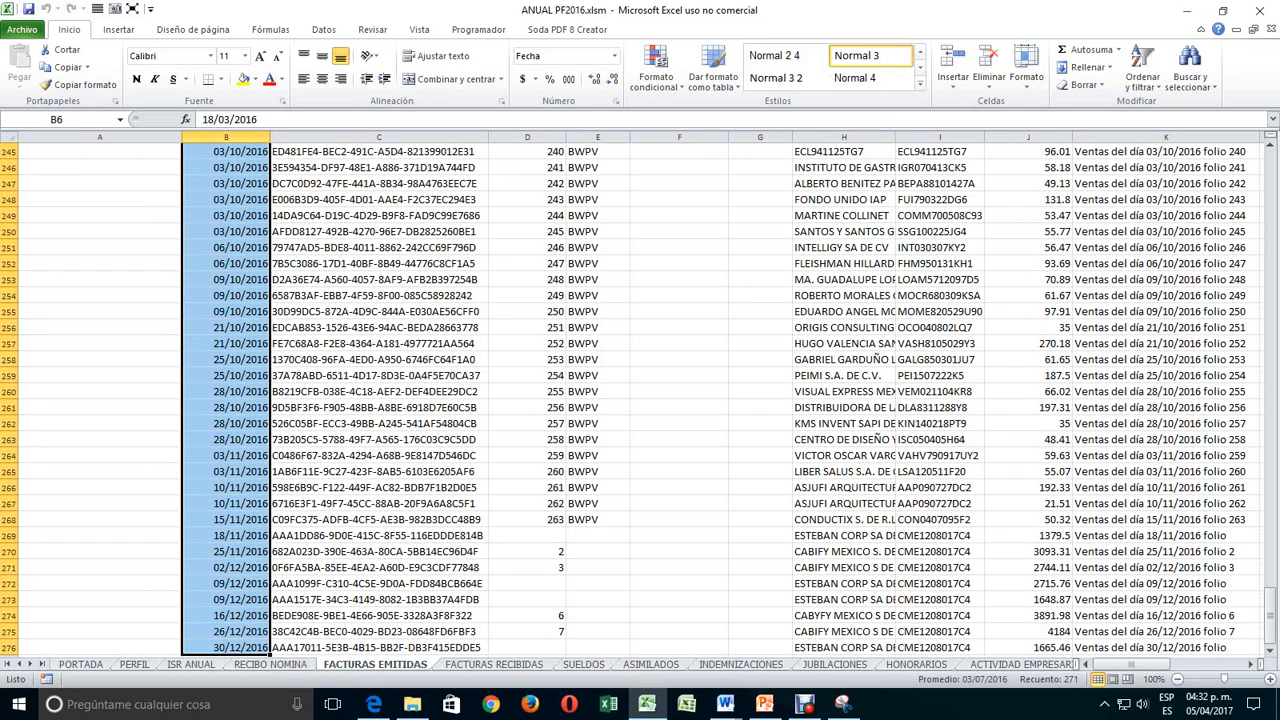
{"action": "right_click", "coordinate": [222, 263]}
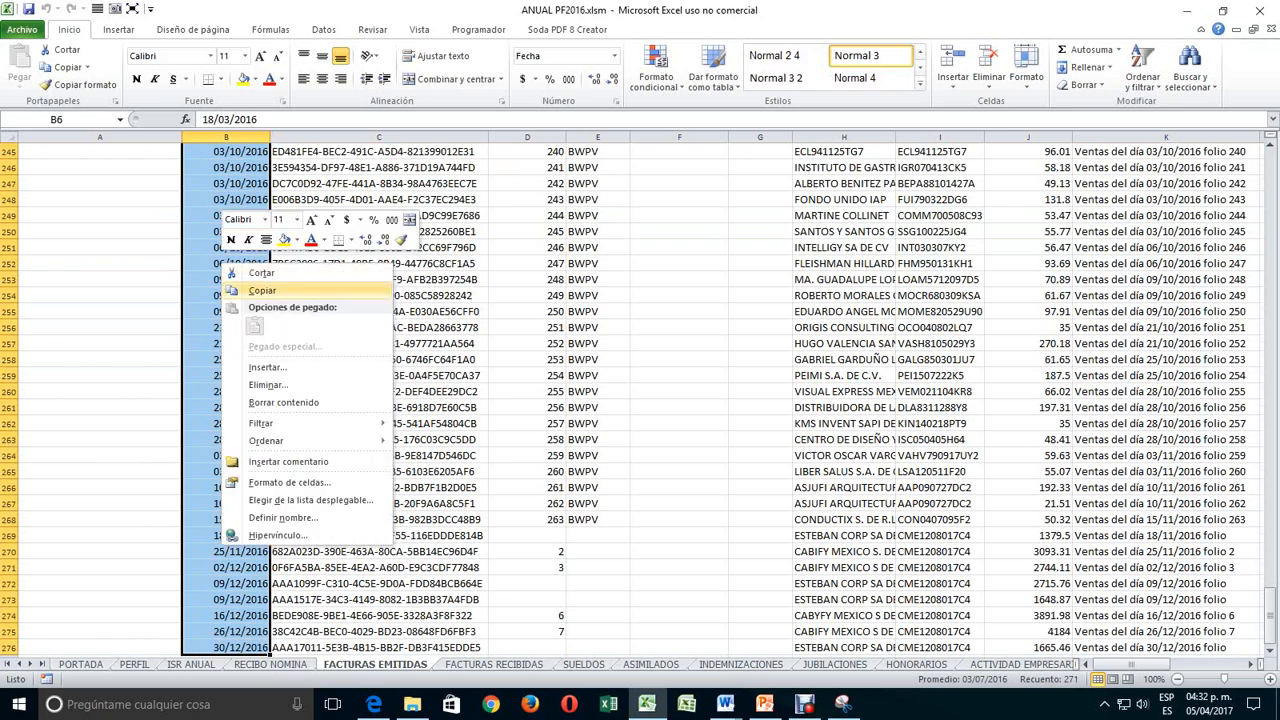
{"action": "left_click", "coordinate": [262, 290]}
{"action": "left_click_drag", "start_coordinate": [1110, 664], "coordinate": [1135, 664]}
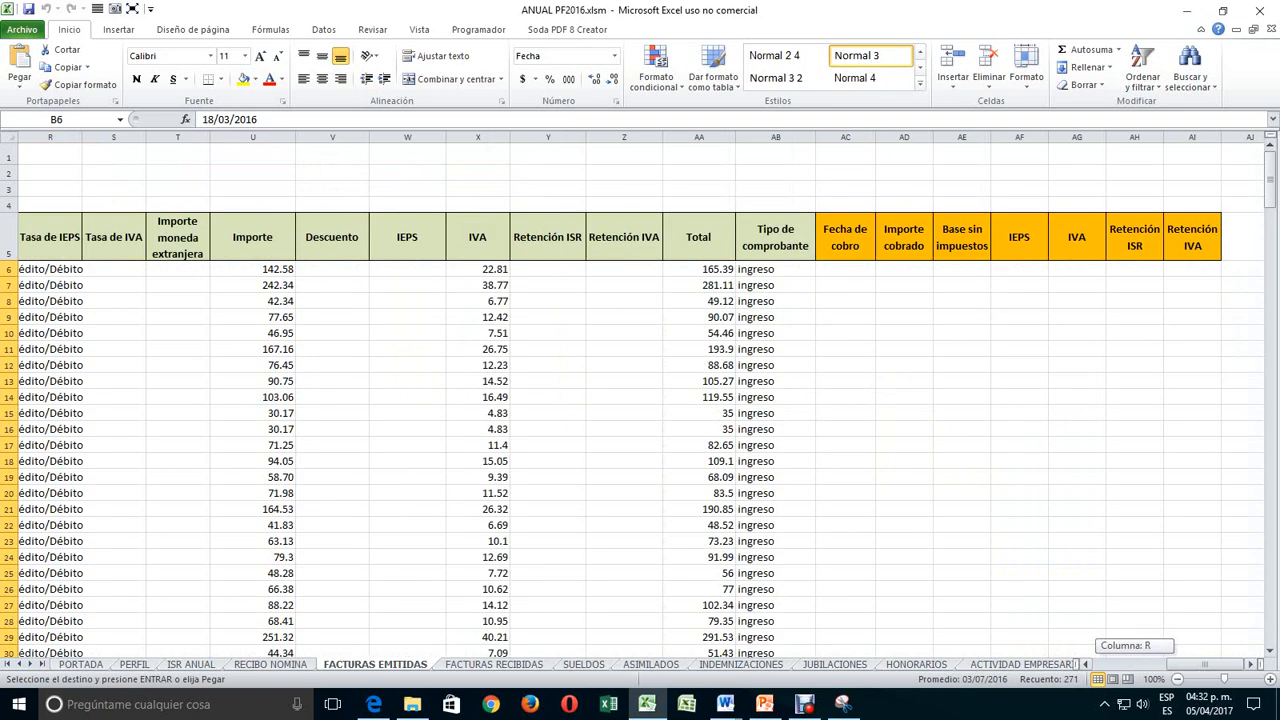
{"action": "left_click", "coordinate": [848, 268]}
{"action": "right_click", "coordinate": [852, 267]}
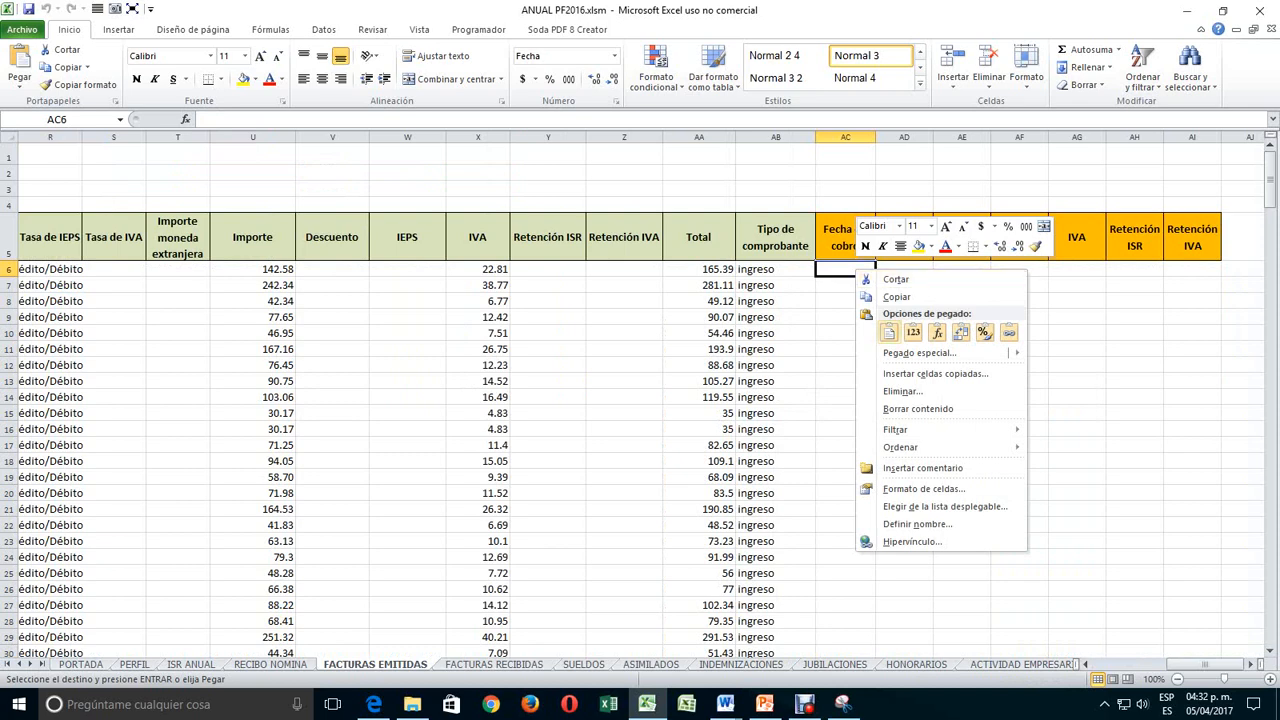
{"action": "left_click", "coordinate": [889, 332]}
- Copy all amounts from the Total column (AA) into the Importe cobrado column, starting at AD6
{"action": "left_click", "coordinate": [699, 269]}
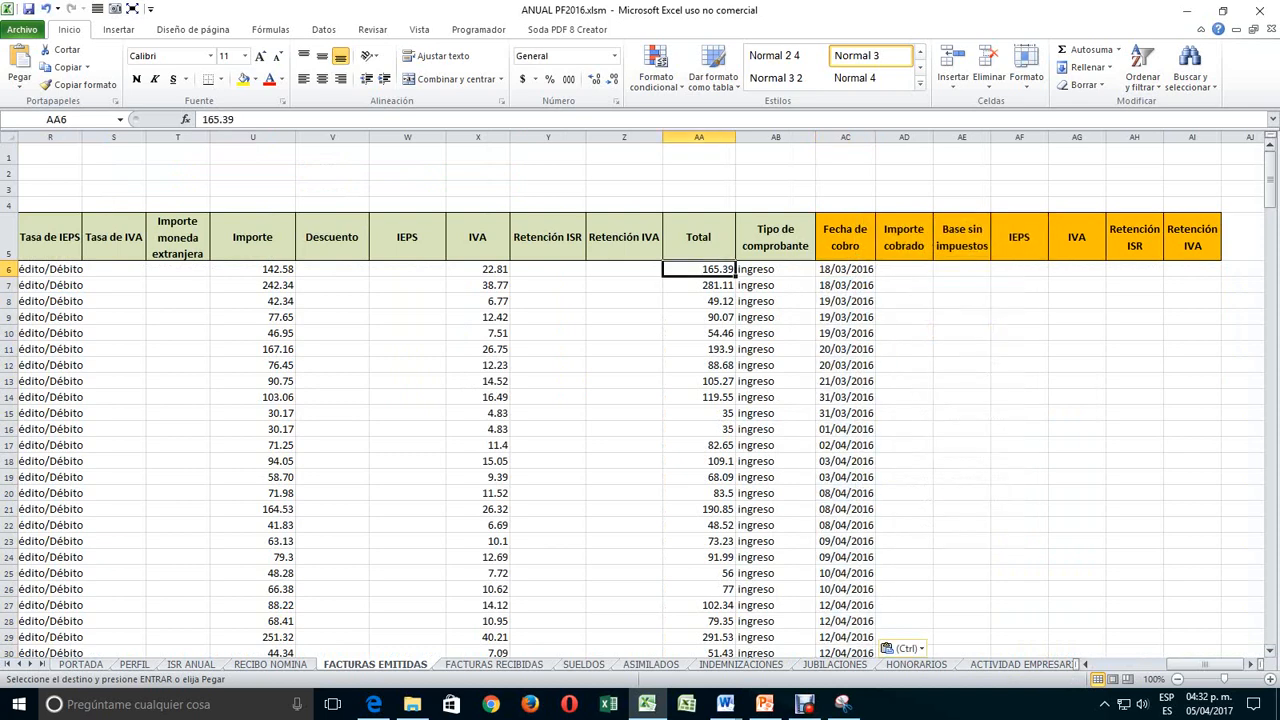
{"action": "key", "text": "ctrl+shift+Down"}
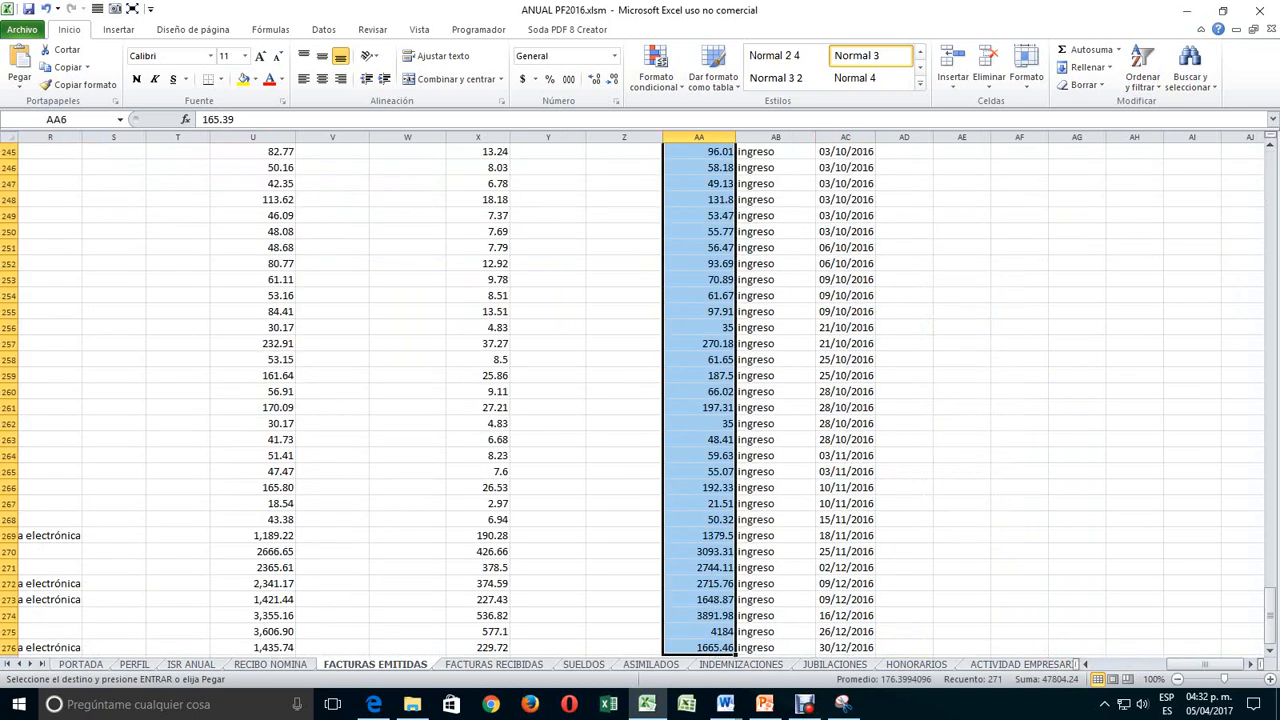
{"action": "key", "text": "ctrl+c"}
{"action": "scroll", "coordinate": [640, 400], "scroll_direction": "up", "scroll_amount": 20}
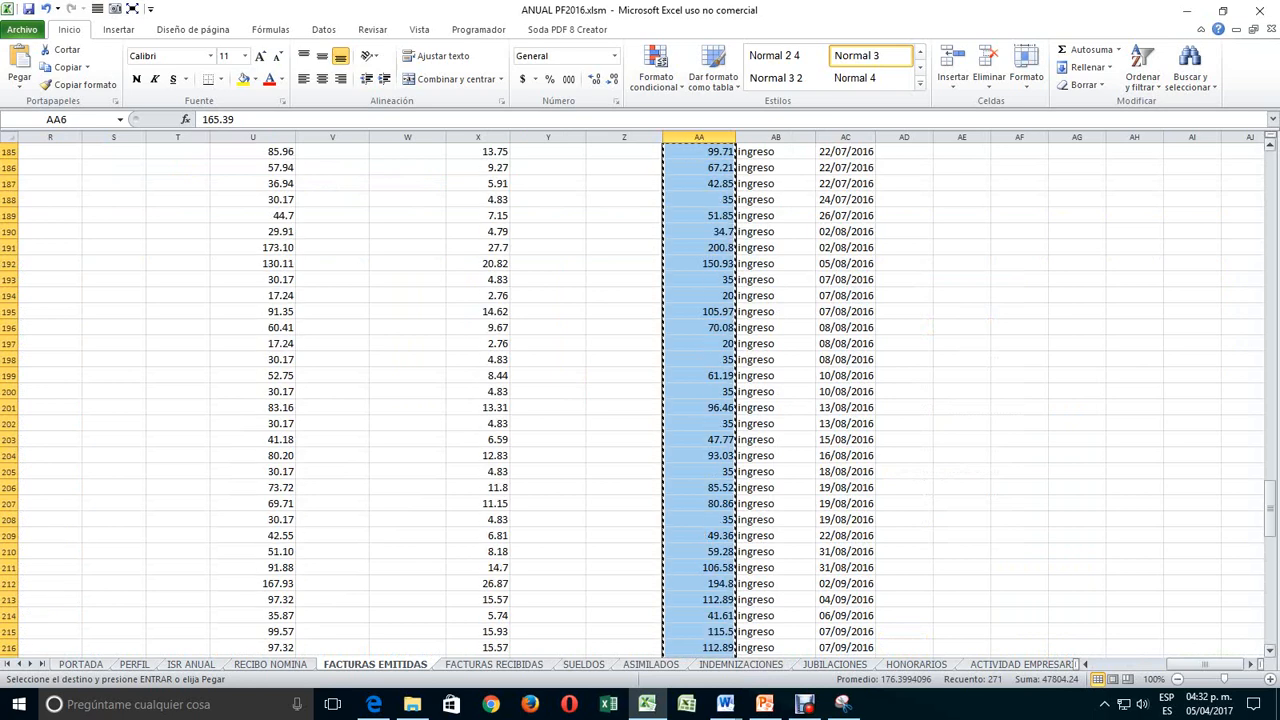
{"action": "scroll", "coordinate": [640, 400], "scroll_direction": "up", "scroll_amount": 20}
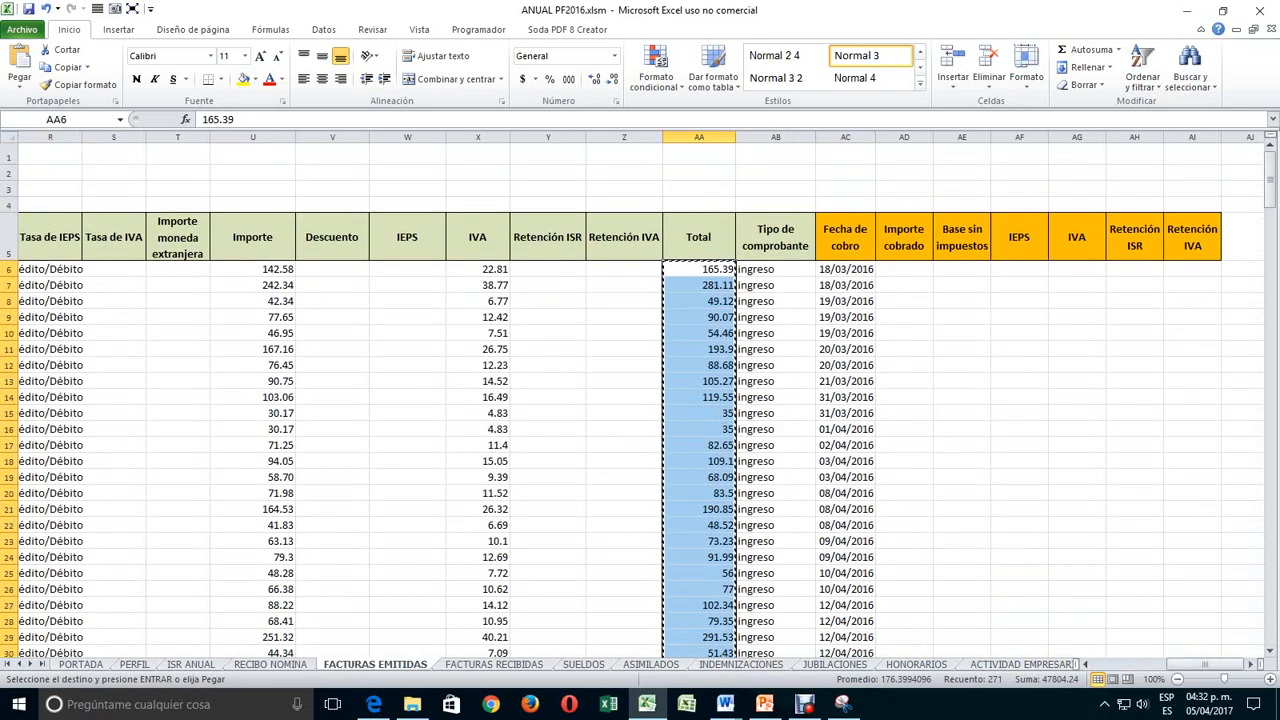
{"action": "left_click", "coordinate": [904, 269]}
{"action": "right_click", "coordinate": [904, 269]}
{"action": "left_click", "coordinate": [916, 310]}
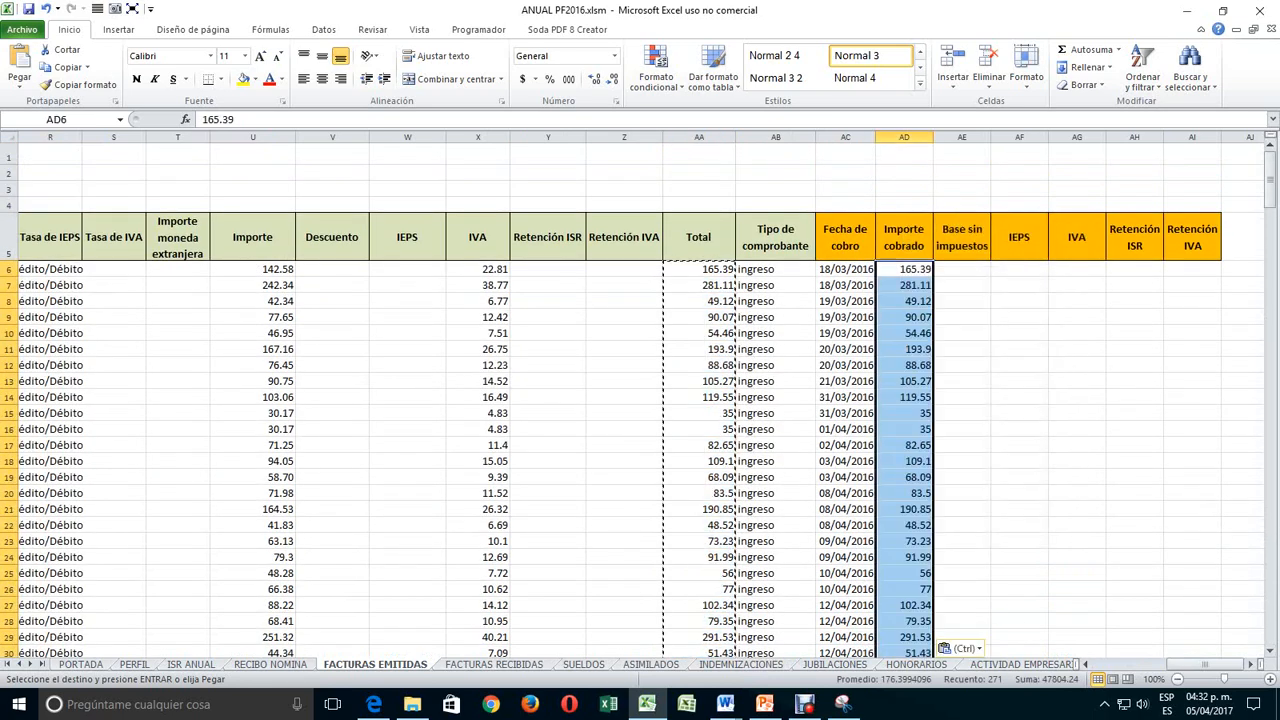
- Calculate Base sin impuestos in AE6 with =AD6/1.16 and fill the formula down for all invoices
{"action": "left_click", "coordinate": [962, 269]}
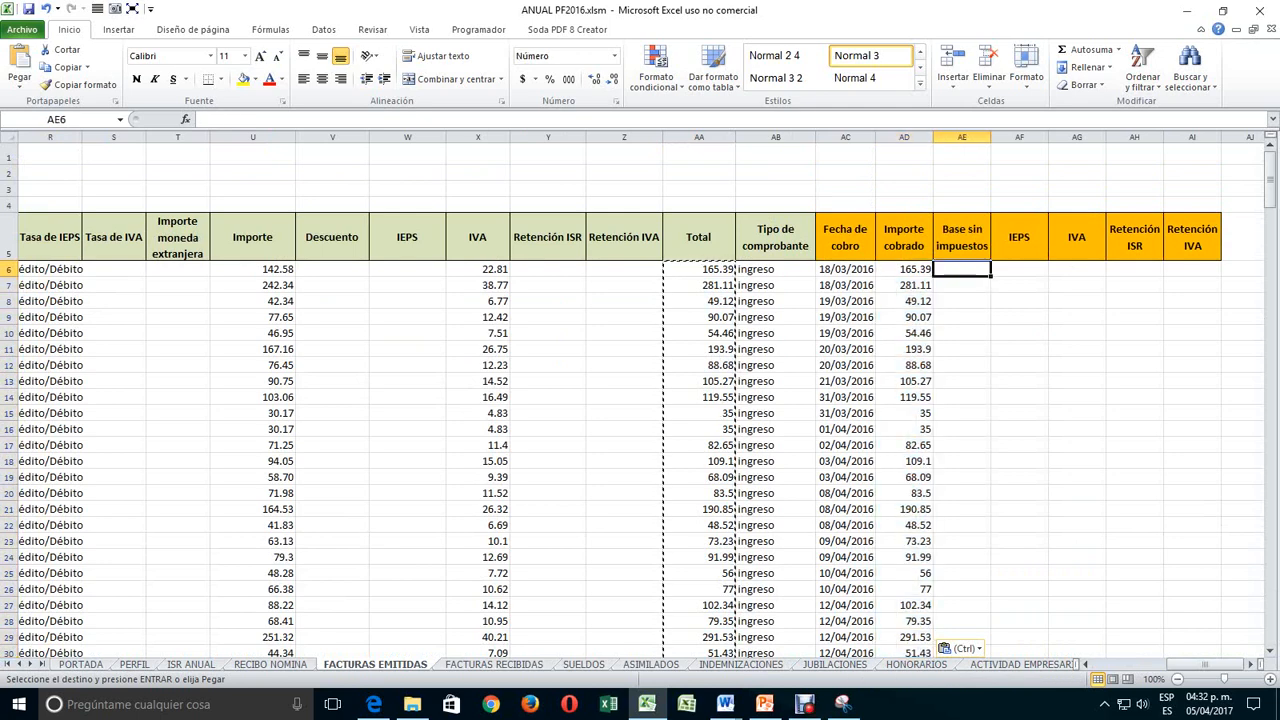
{"action": "key", "text": "Escape"}
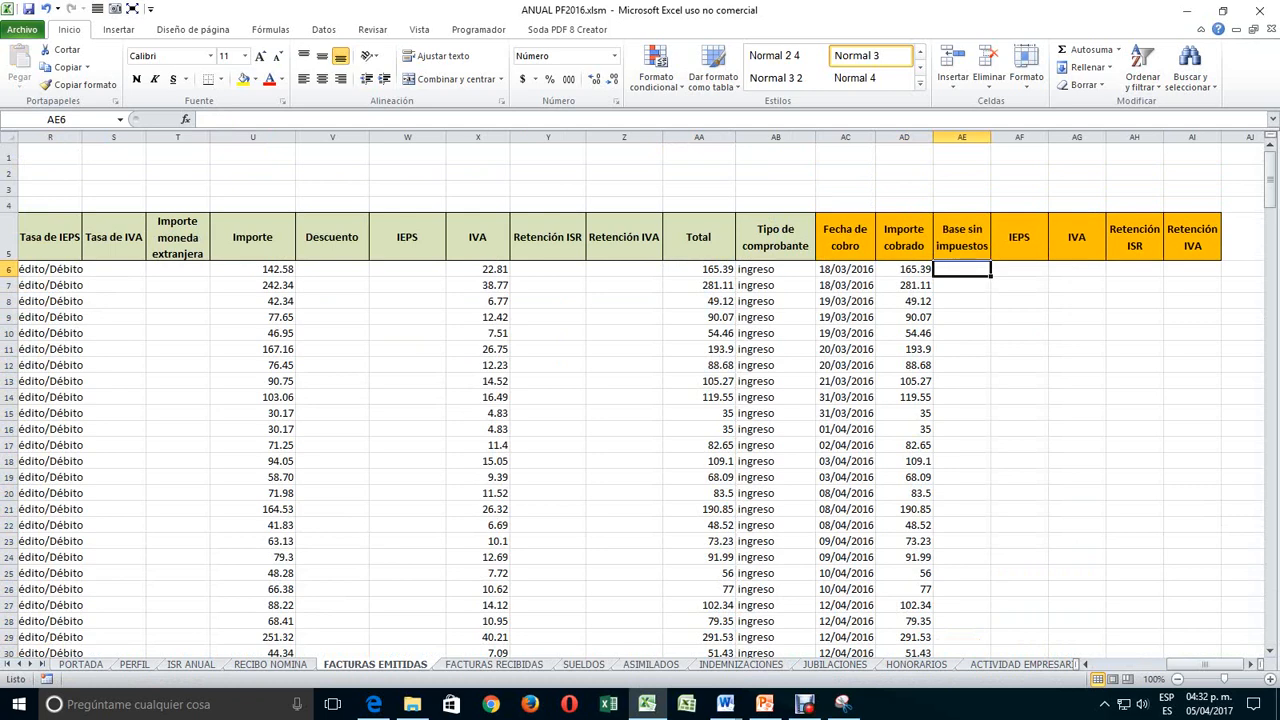
{"action": "type", "text": "="}
{"action": "key", "text": "Left"}
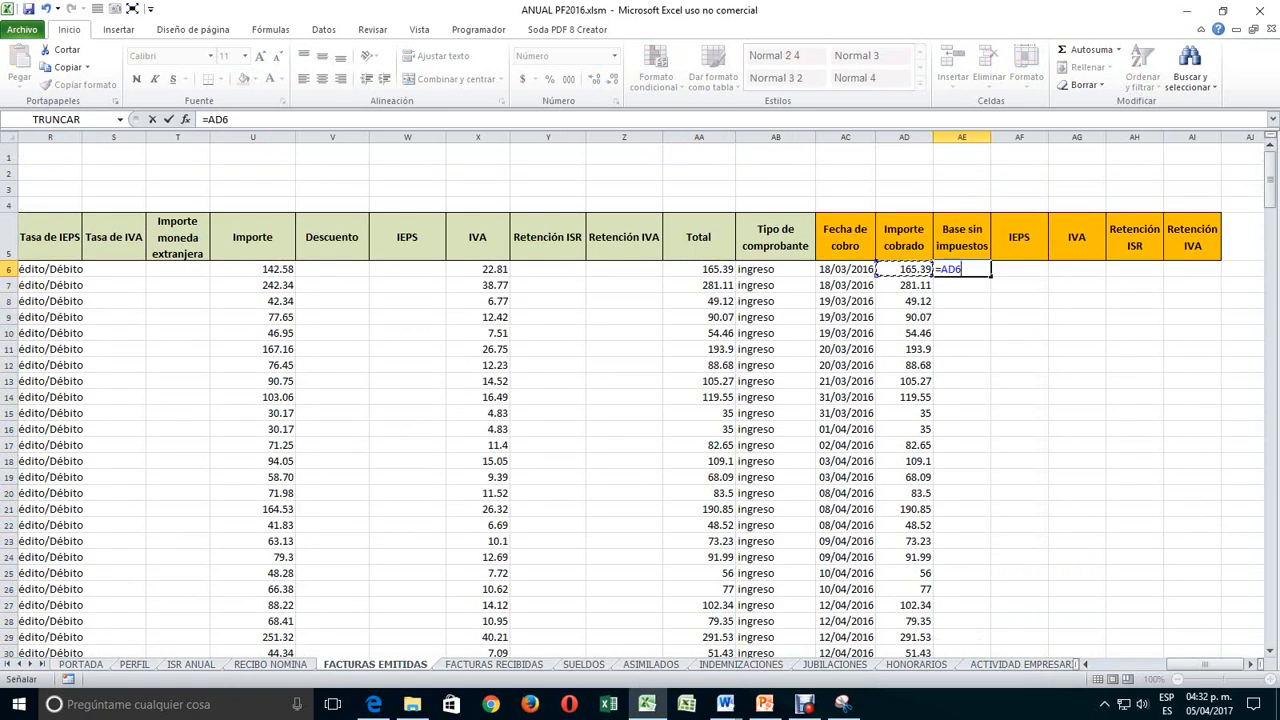
{"action": "type", "text": "/1.16"}
{"action": "key", "text": "Return"}
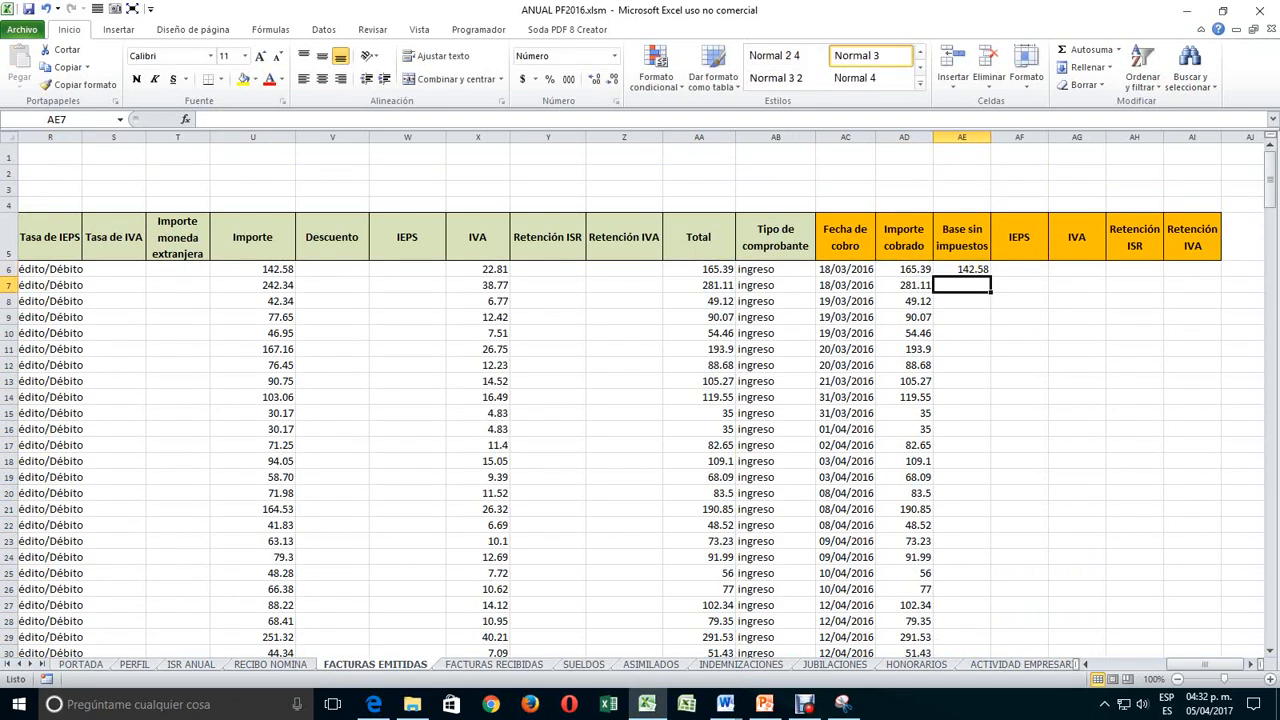
{"action": "key", "text": "Up"}
{"action": "double_click", "coordinate": [990, 276]}
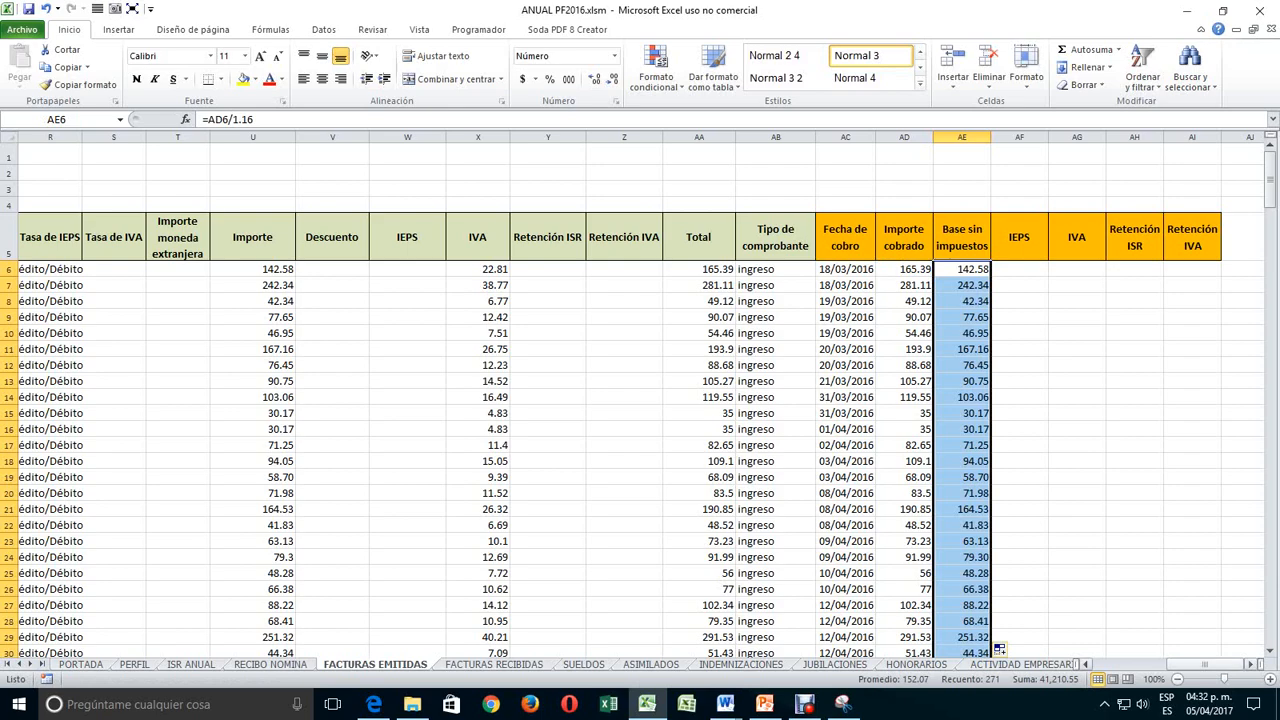
- Set the Tipo in A6 to Ingresos Actividad empresarial and fill it down for all invoices
{"action": "key", "text": "Home"}
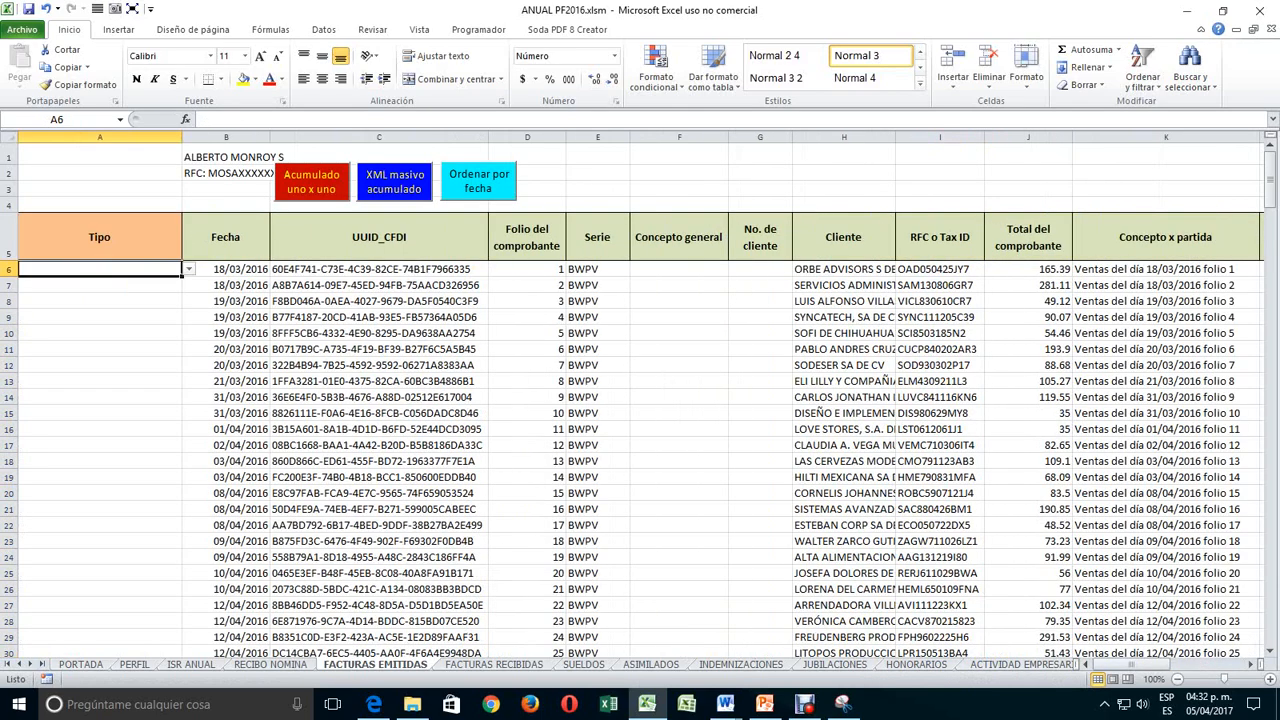
{"action": "left_click", "coordinate": [189, 269]}
{"action": "left_click", "coordinate": [120, 282]}
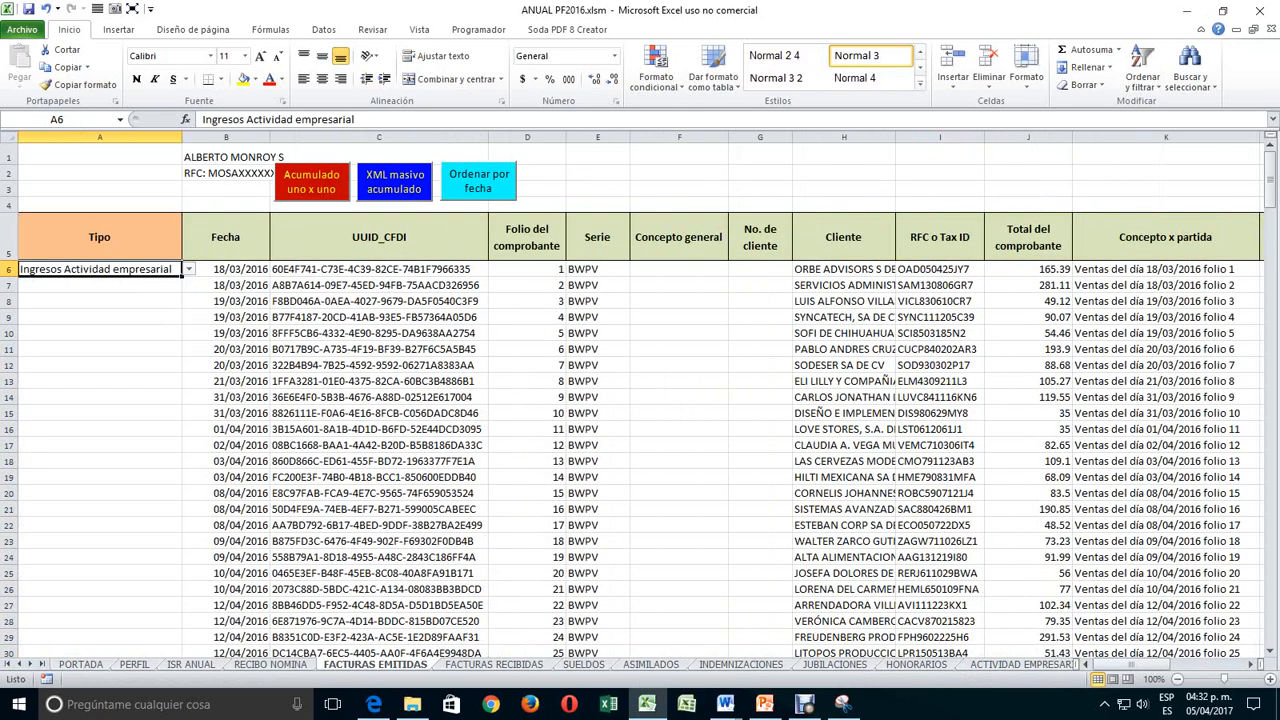
{"action": "double_click", "coordinate": [182, 277]}
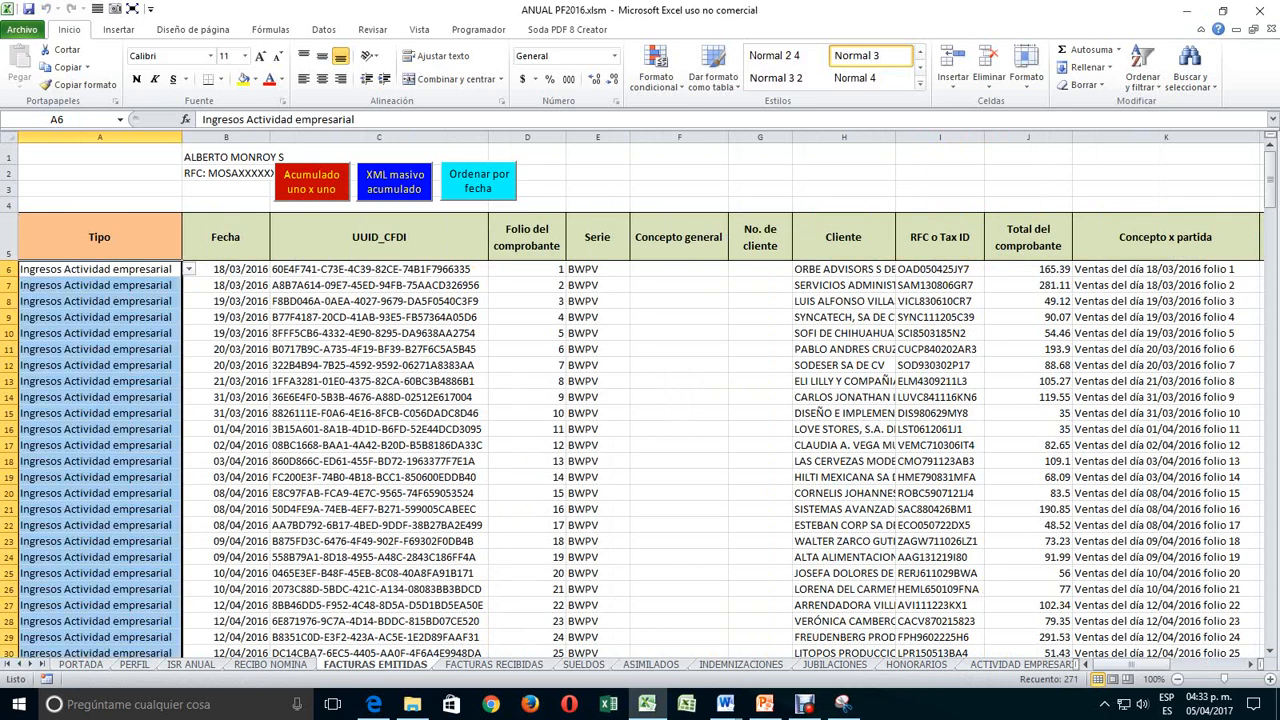
- Change the Tipo in A8 to Ingresos por Honorarios and fill it down through row 14
{"action": "left_click", "coordinate": [110, 301]}
{"action": "left_click", "coordinate": [189, 301]}
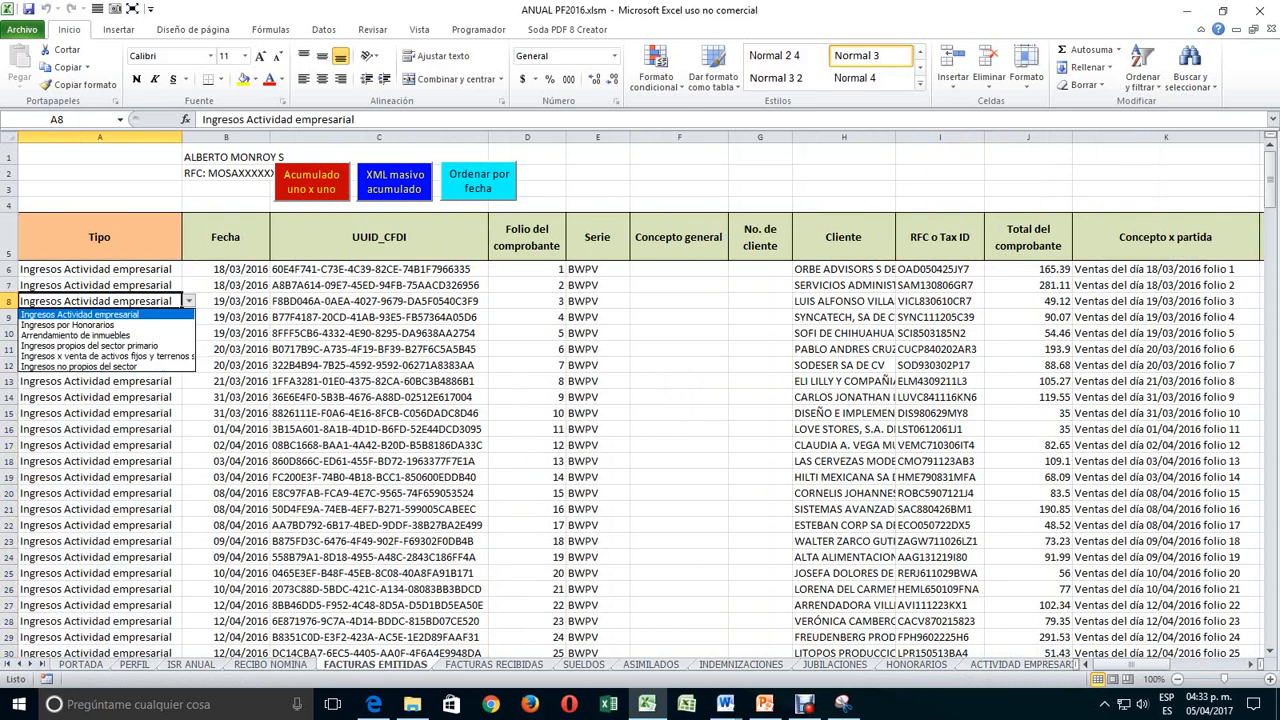
{"action": "left_click", "coordinate": [68, 325]}
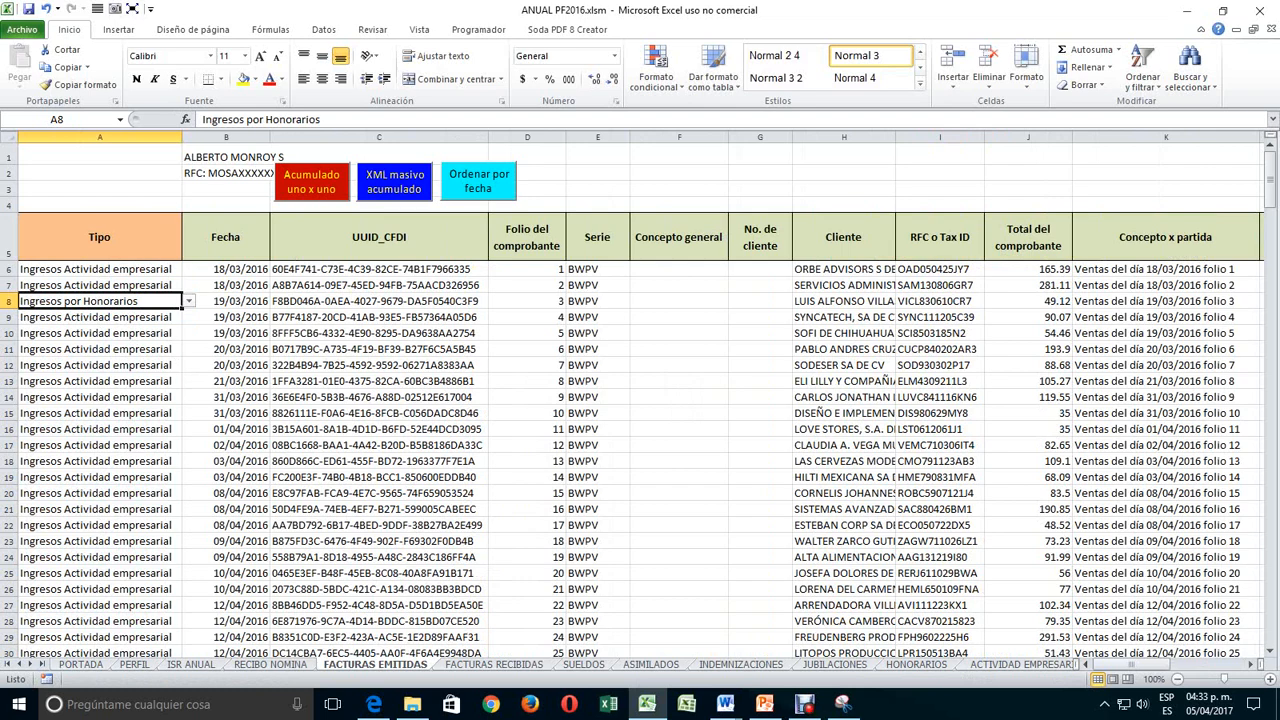
{"action": "left_click_drag", "start_coordinate": [182, 308], "coordinate": [178, 399]}
{"action": "left_click", "coordinate": [130, 413]}
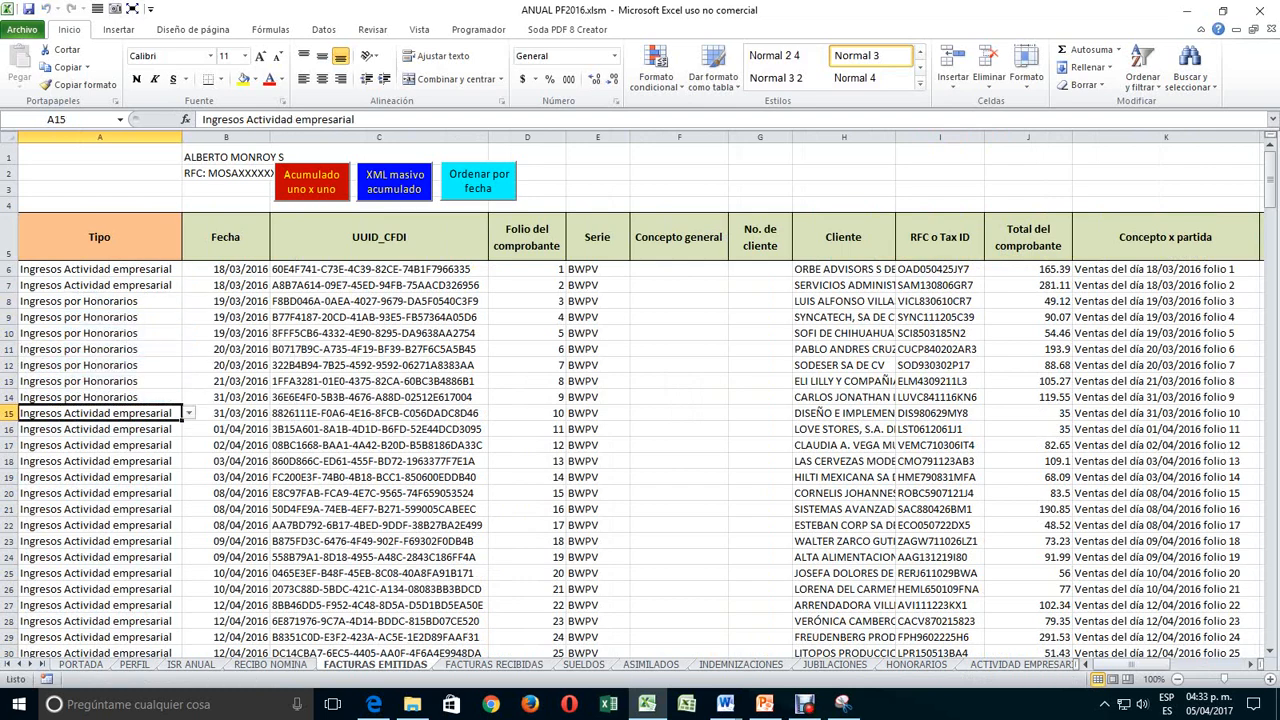
- Change the Tipo in A15 to Arrendamiento de inmuebles and fill it down through row 21
{"action": "left_click", "coordinate": [189, 413]}
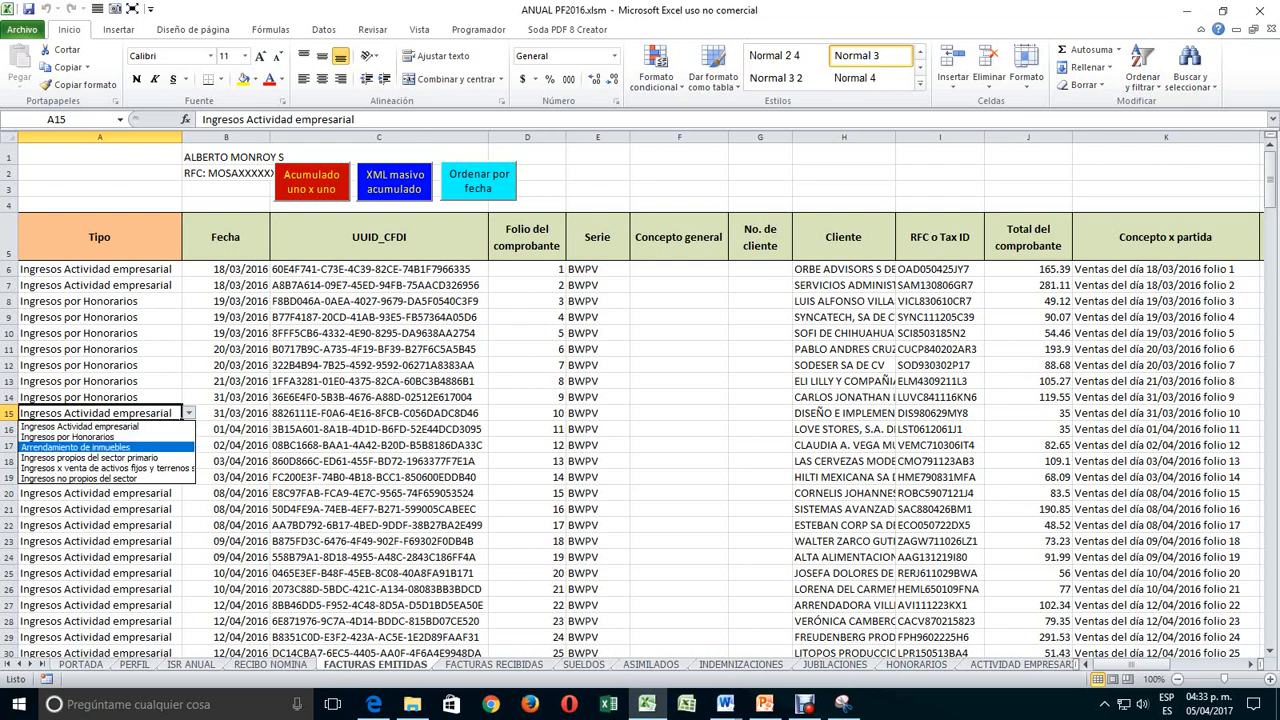
{"action": "key", "text": "Return"}
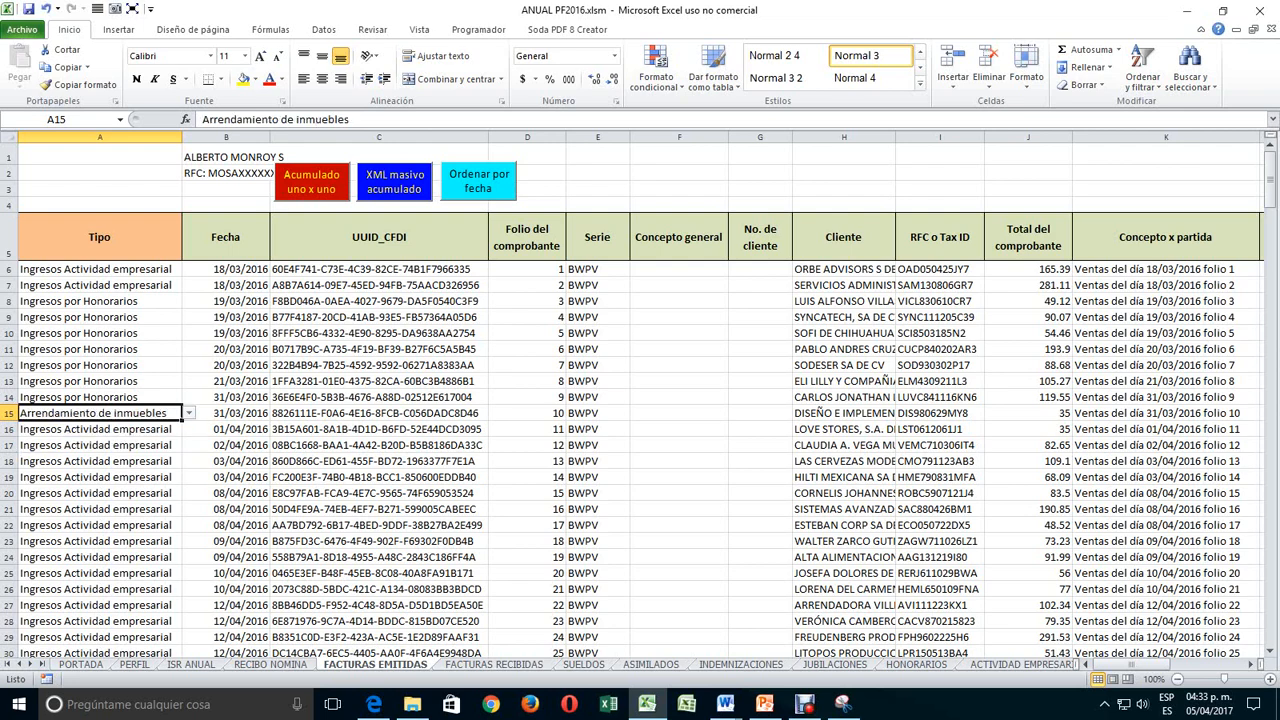
{"action": "left_click_drag", "start_coordinate": [183, 421], "coordinate": [183, 518]}
- Change the Tipo in A24 to Ingresos propios del sector primario and fill it down through row 32
{"action": "scroll", "coordinate": [183, 518], "scroll_direction": "down", "scroll_amount": 4}
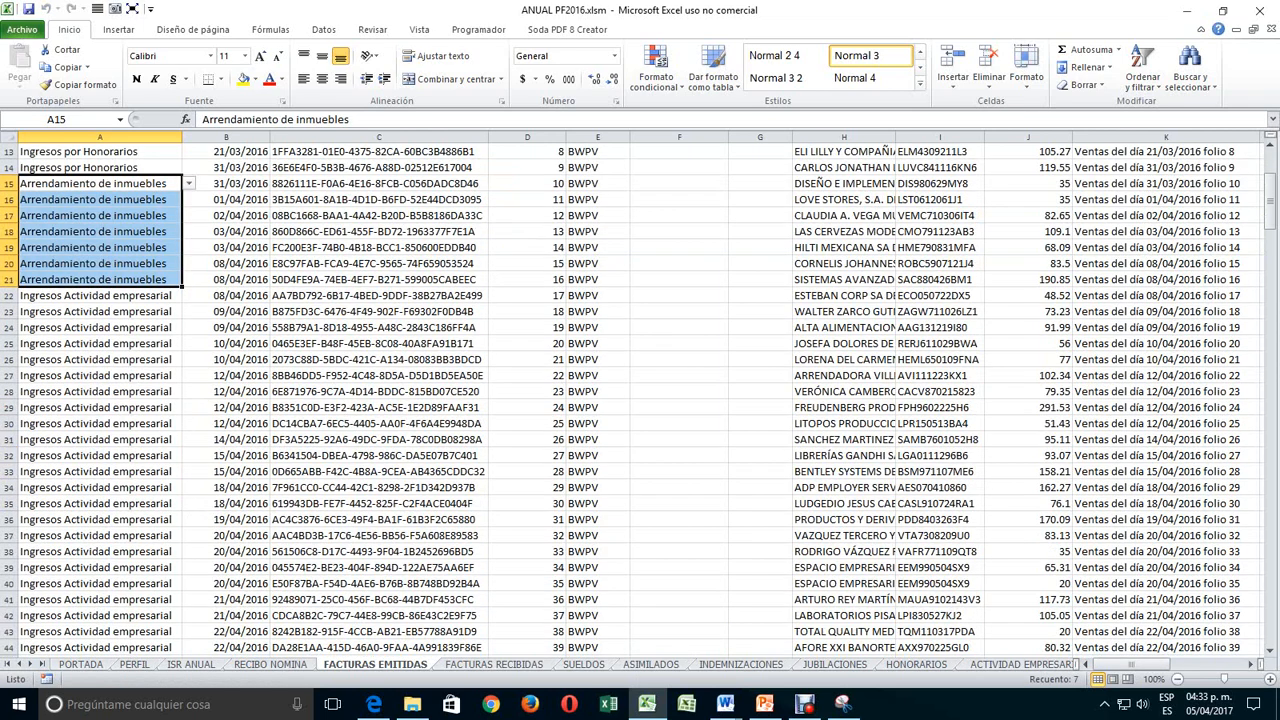
{"action": "left_click", "coordinate": [120, 328]}
{"action": "left_click", "coordinate": [189, 328]}
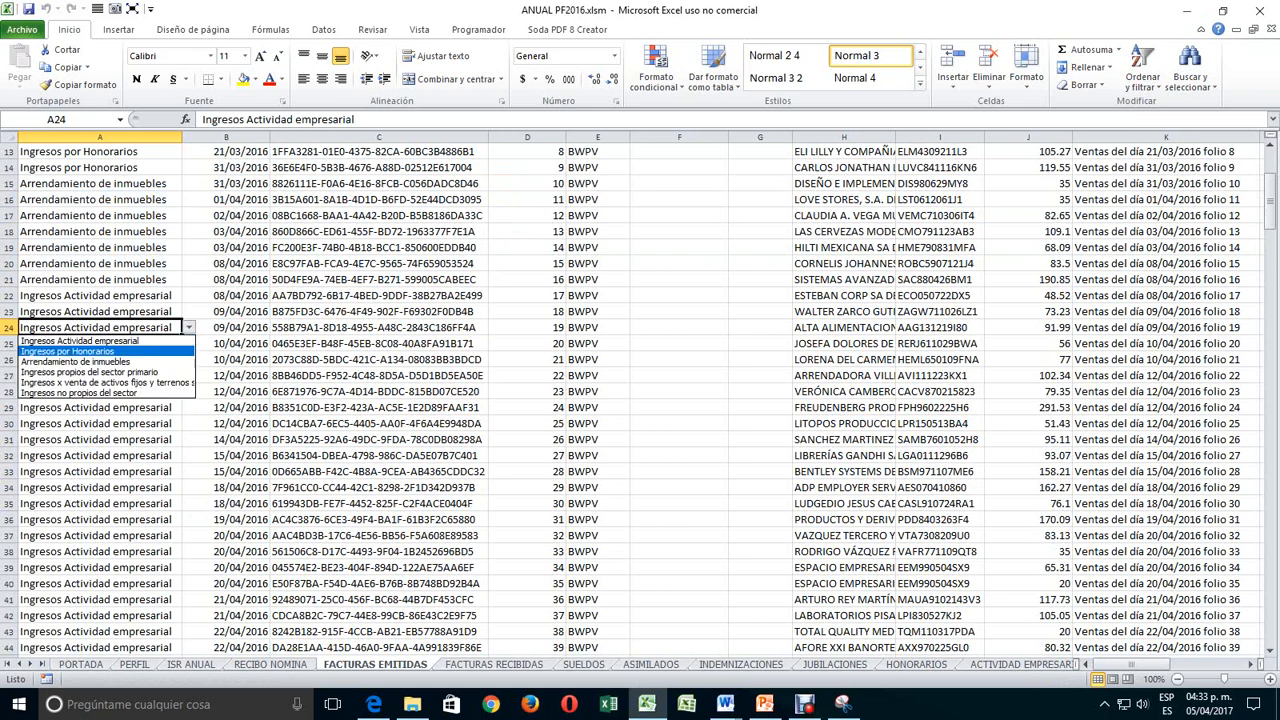
{"action": "key", "text": "Down"}
{"action": "key", "text": "Down"}
{"action": "key", "text": "Return"}
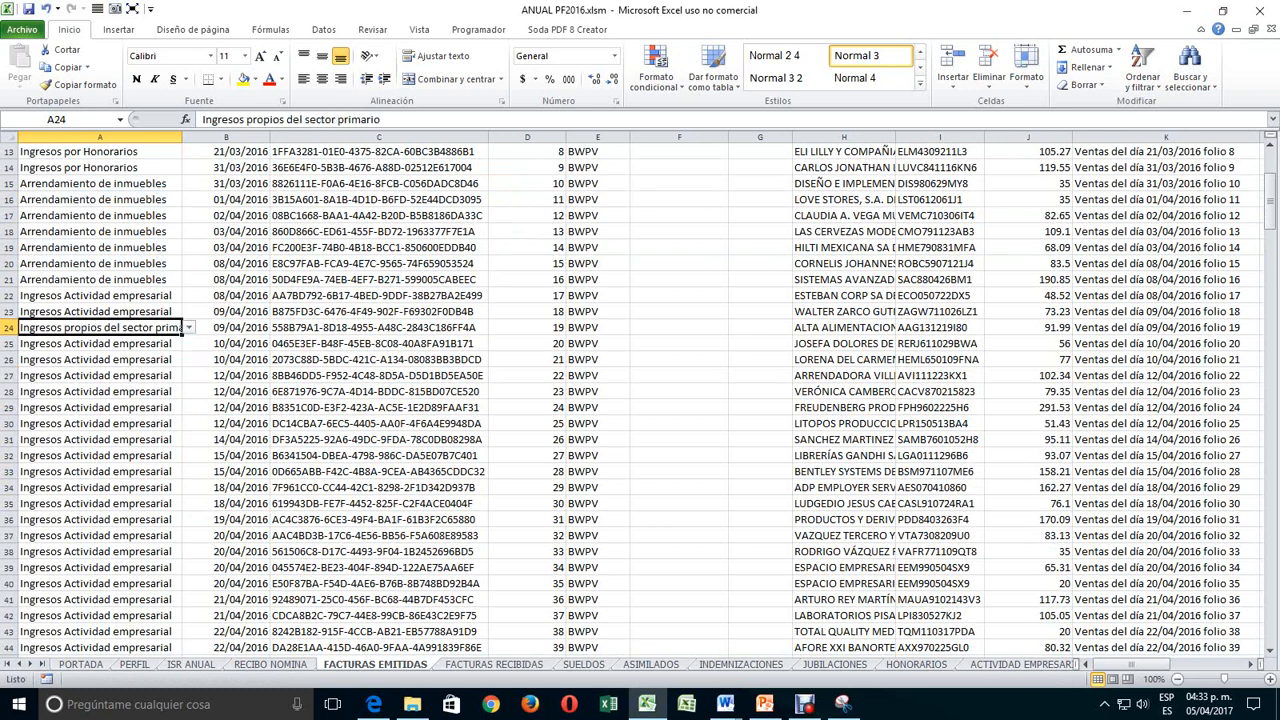
{"action": "left_click_drag", "start_coordinate": [183, 335], "coordinate": [183, 463]}
- Change the Tipo in A33 to Ingresos x venta de activos fijos y terrenos sector primario and fill it down through row 35
{"action": "left_click", "coordinate": [100, 471]}
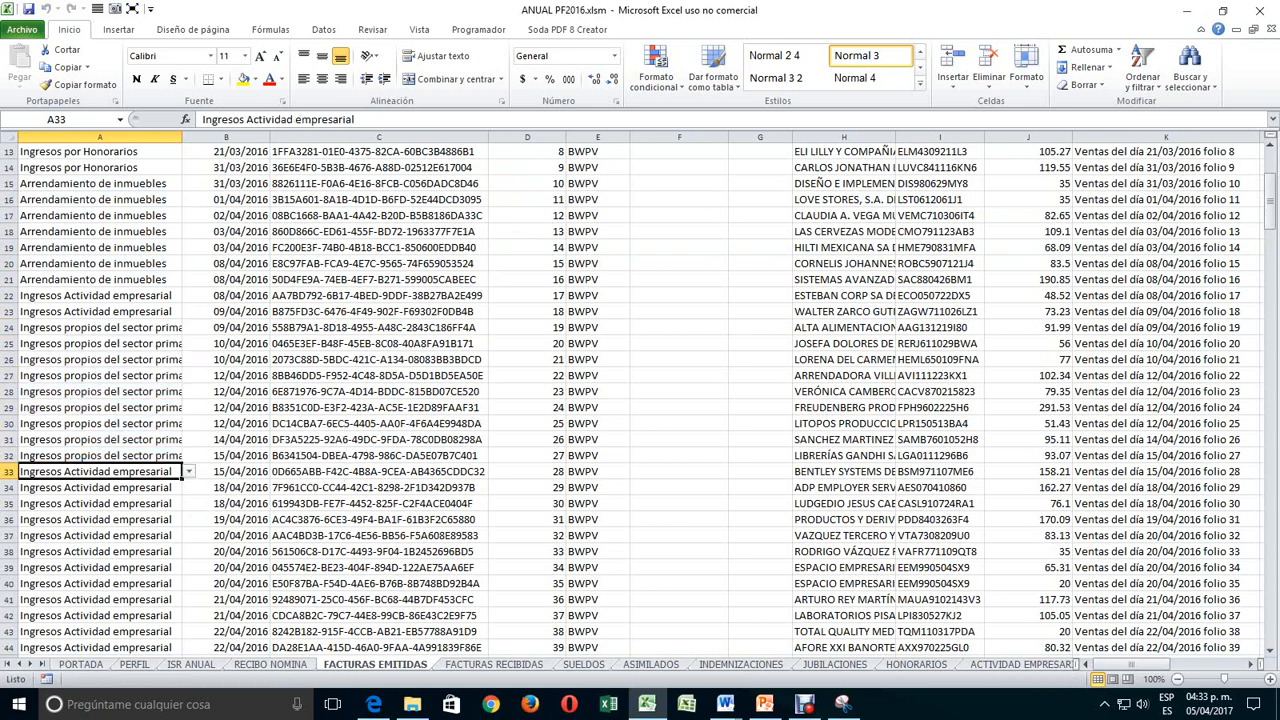
{"action": "key", "text": "alt+Down"}
{"action": "key", "text": "Down"}
{"action": "key", "text": "Down"}
{"action": "key", "text": "Down"}
{"action": "key", "text": "Down"}
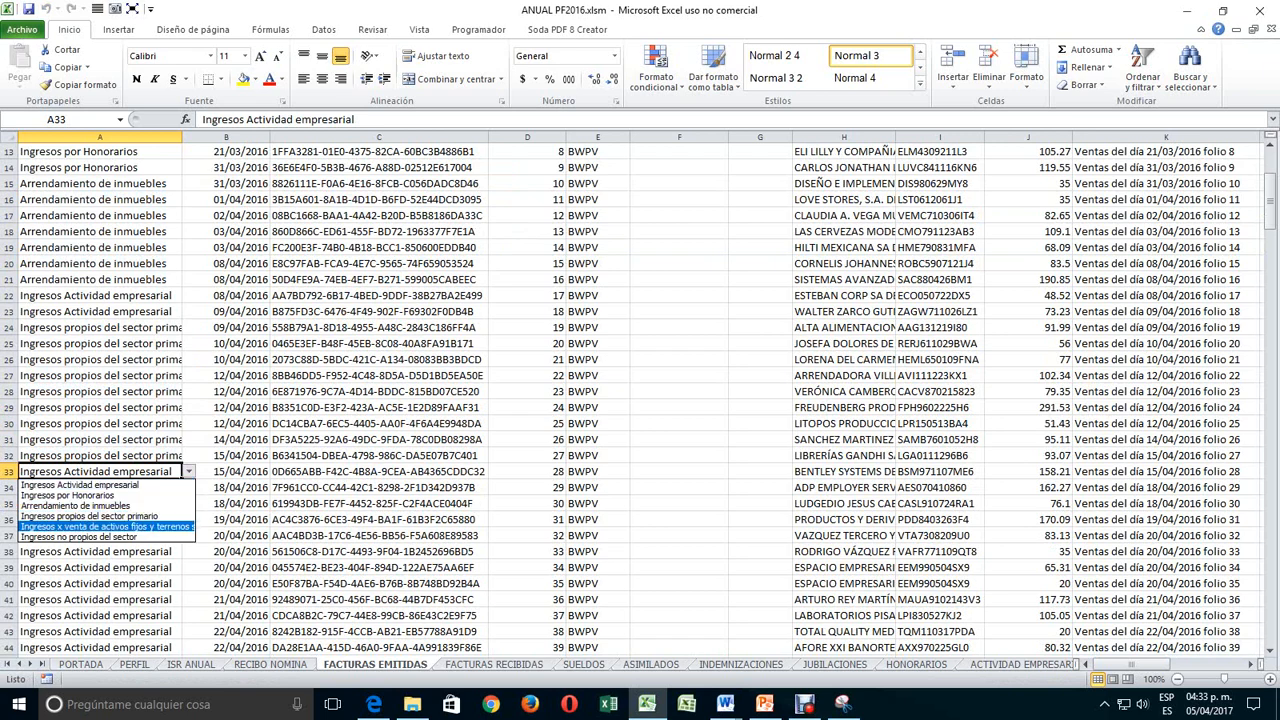
{"action": "key", "text": "Return"}
{"action": "left_click_drag", "start_coordinate": [183, 479], "coordinate": [183, 511]}
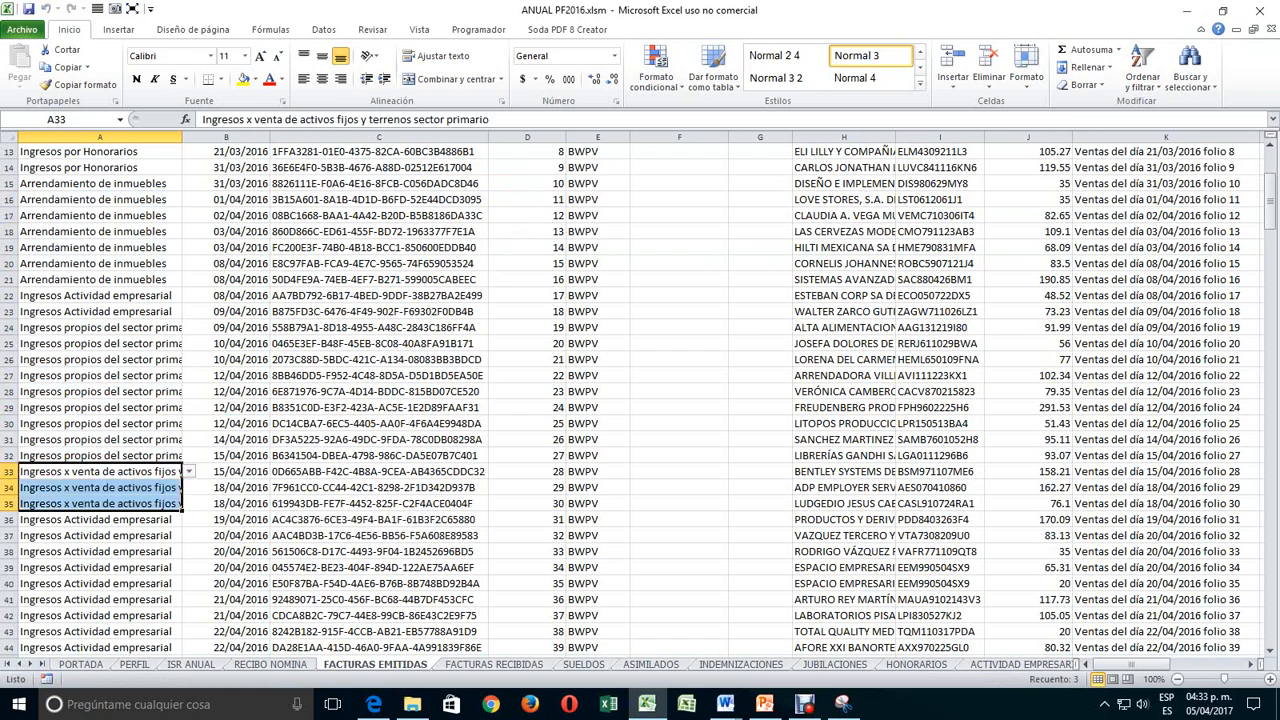
- Change the Tipo in A36 to Ingresos no propios del sector and fill it down through row 42
{"action": "left_click", "coordinate": [120, 520]}
{"action": "left_click", "coordinate": [189, 520]}
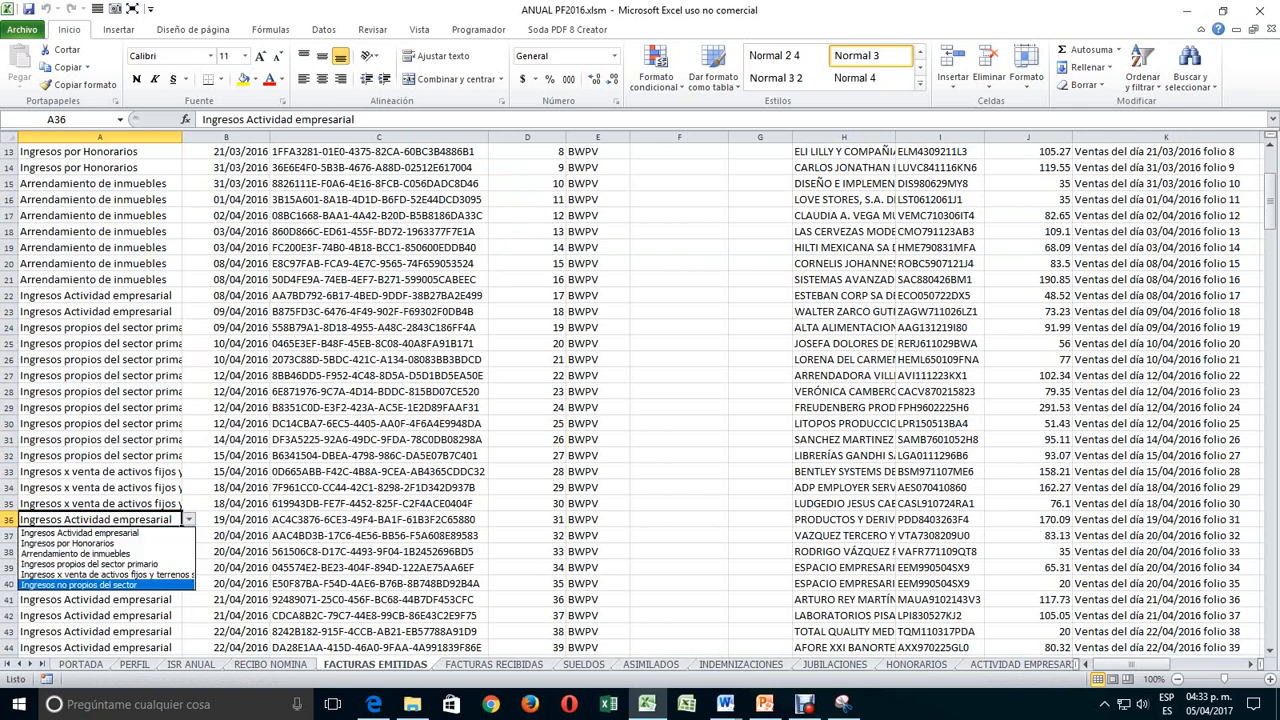
{"action": "key", "text": "Return"}
{"action": "left_click_drag", "start_coordinate": [182, 527], "coordinate": [180, 615]}
{"action": "scroll", "coordinate": [640, 400], "scroll_direction": "up", "scroll_amount": 4}
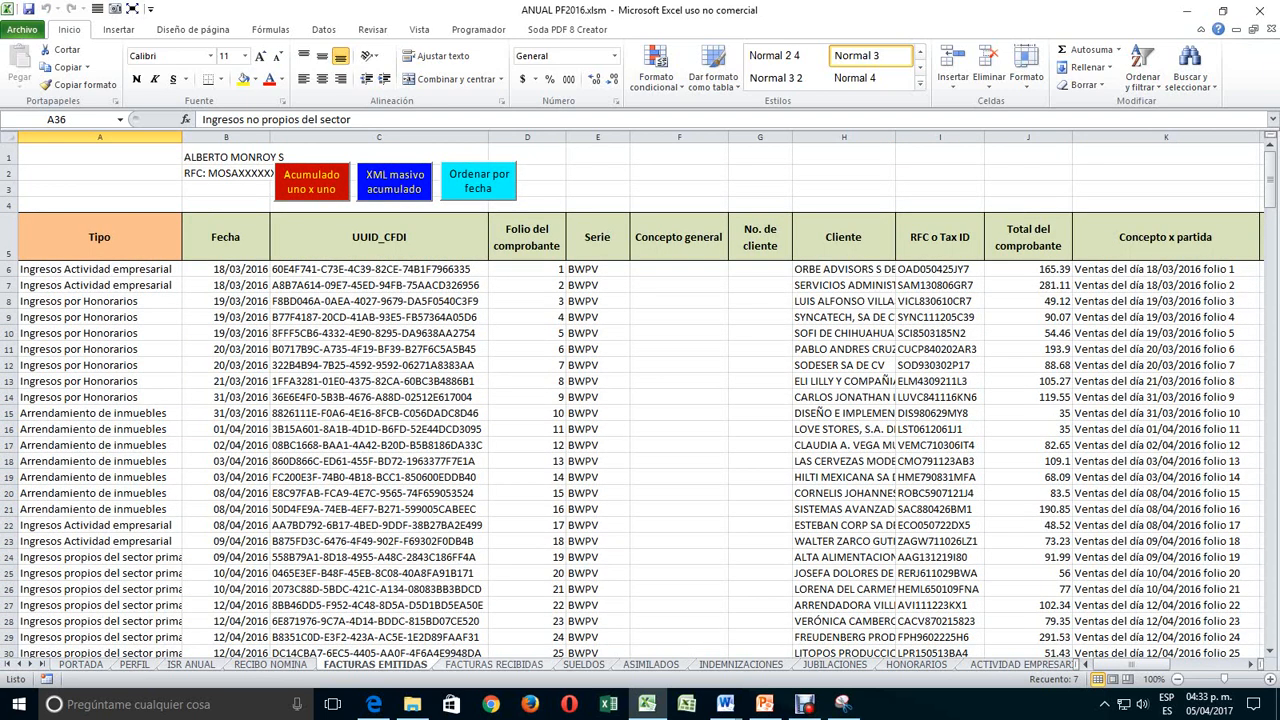
- Bulk-import received invoice XMLs into the FACTURAS RECIBIDAS sheet from folder 04 under Recibidas, 2016, in the taxpayer's folder within C:\AdminXML\BovedaCFDi
{"action": "key", "text": "ctrl+Page_Down"}
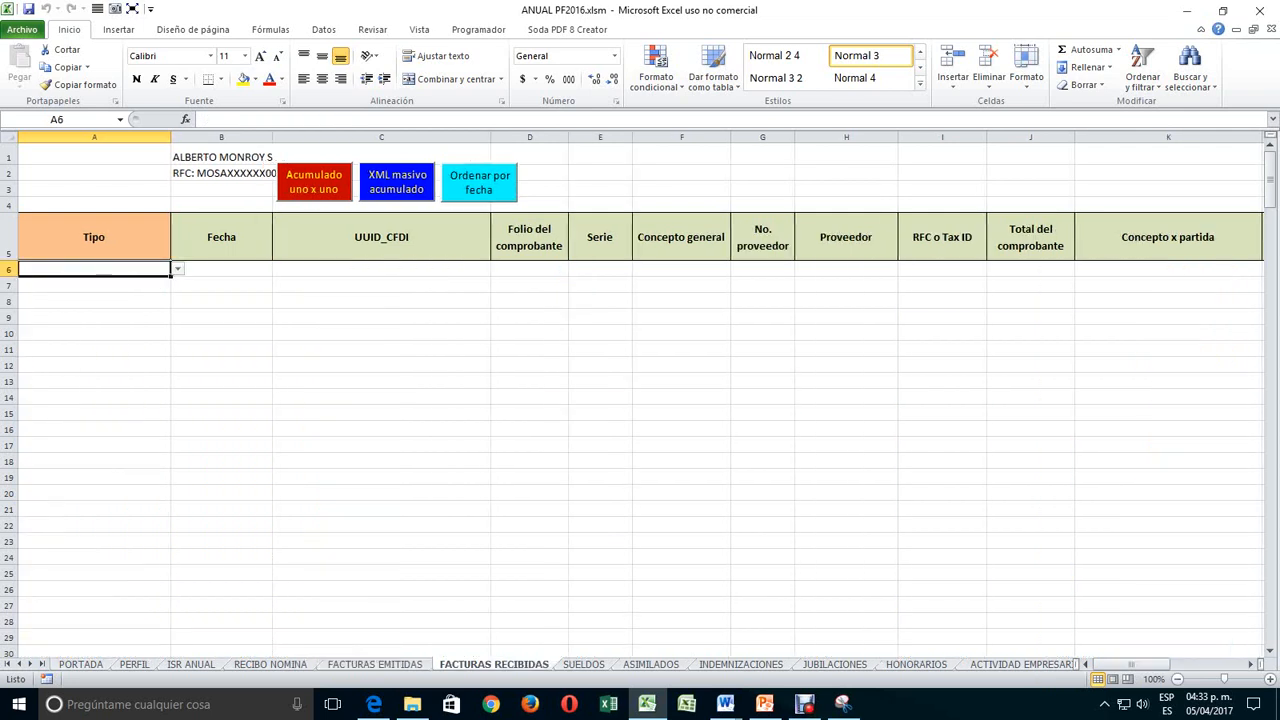
{"action": "left_click", "coordinate": [397, 182]}
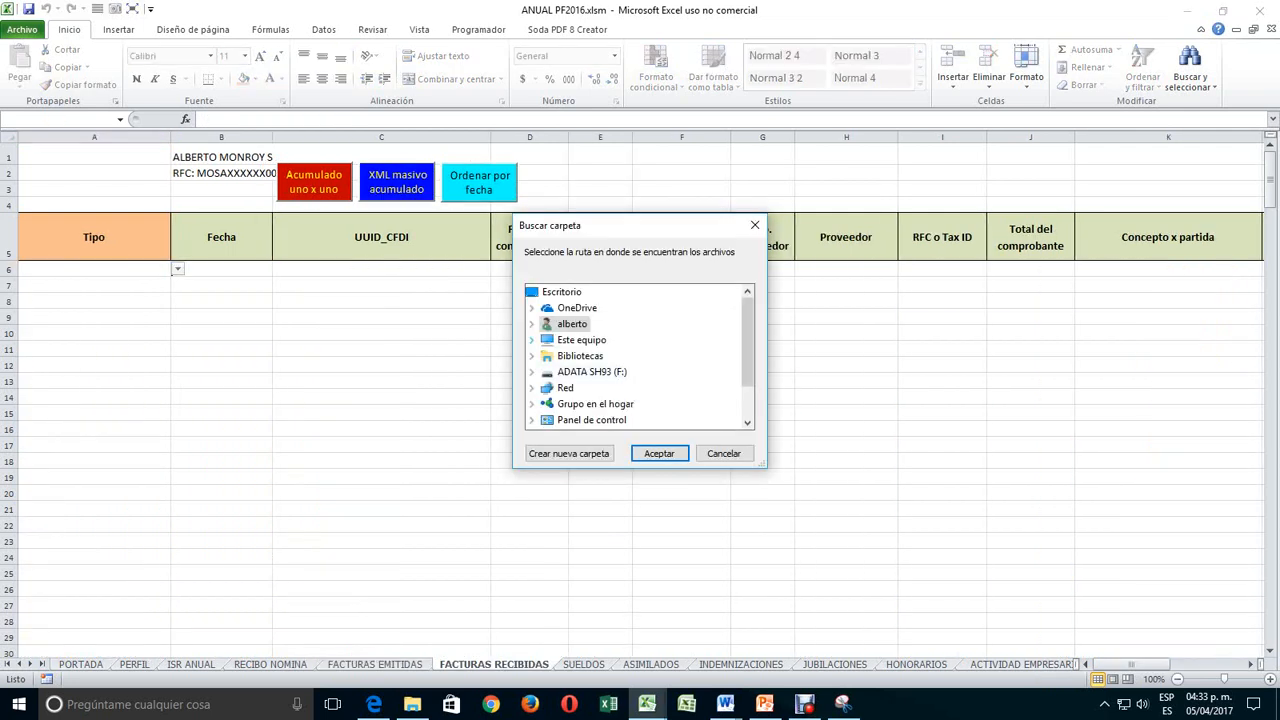
{"action": "left_click", "coordinate": [532, 340]}
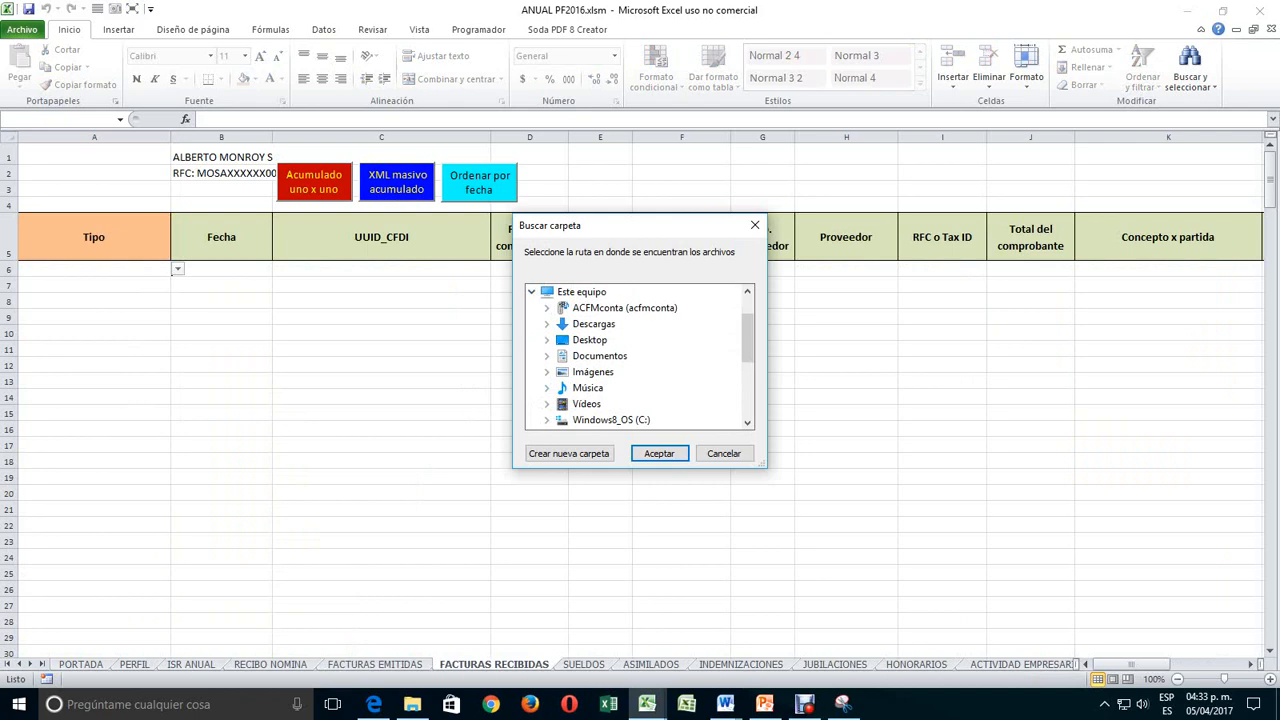
{"action": "left_click", "coordinate": [547, 420]}
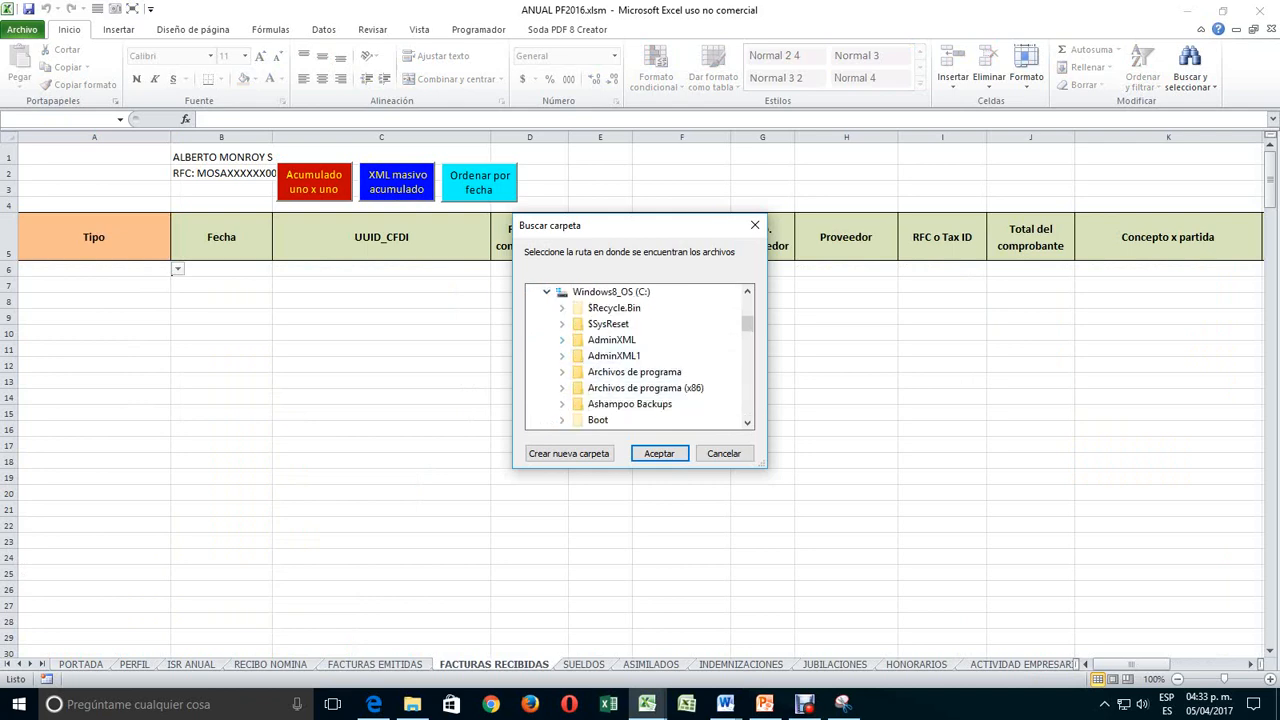
{"action": "left_click", "coordinate": [562, 340]}
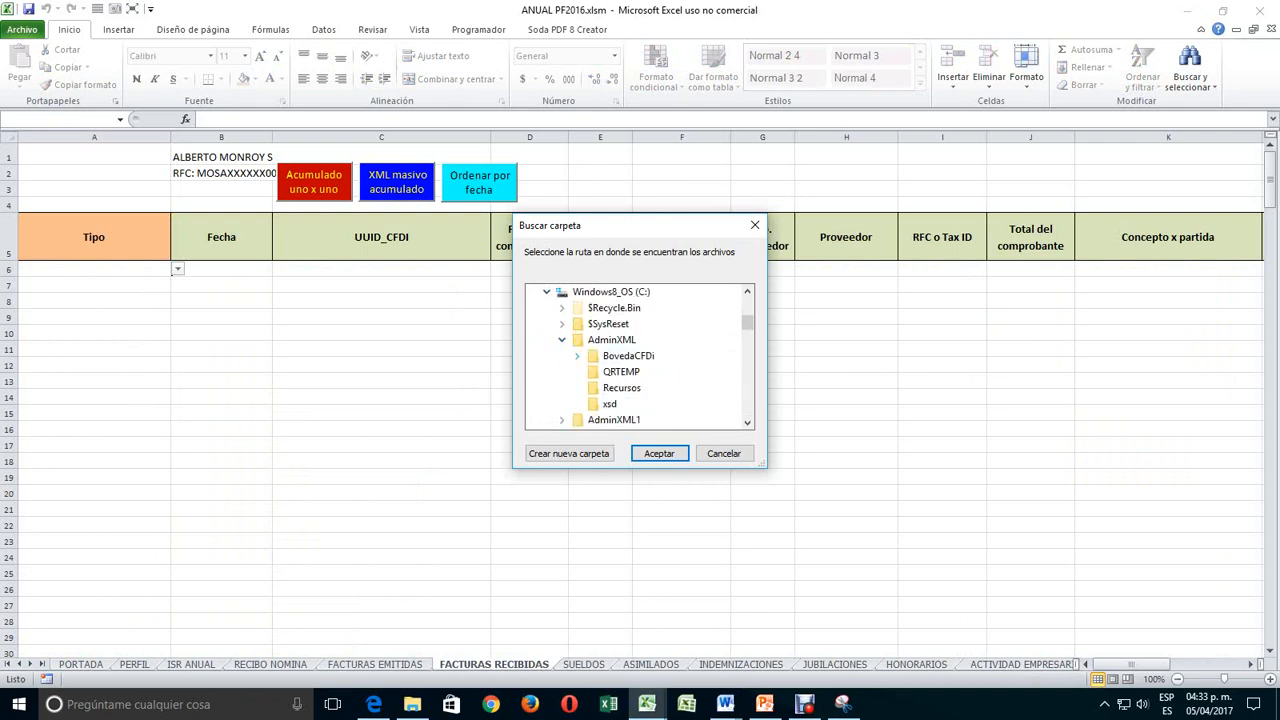
{"action": "left_click", "coordinate": [577, 355]}
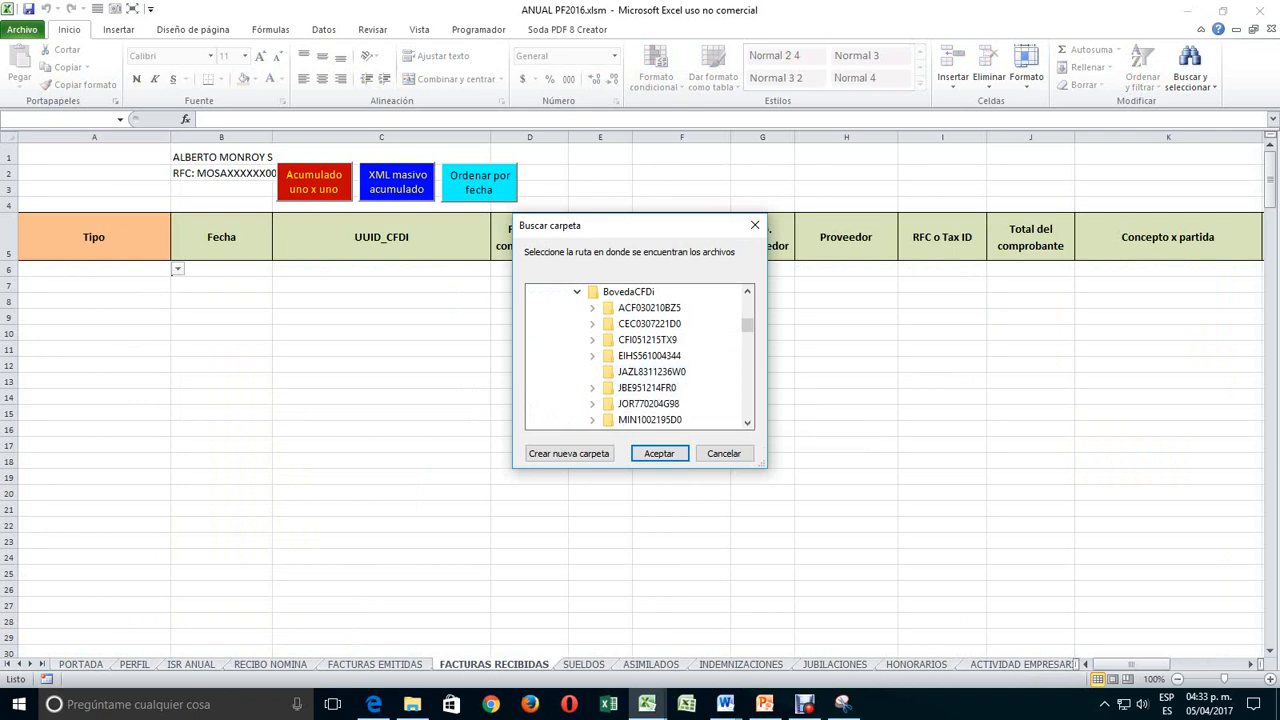
{"action": "left_click", "coordinate": [592, 372]}
{"action": "left_click", "coordinate": [607, 420]}
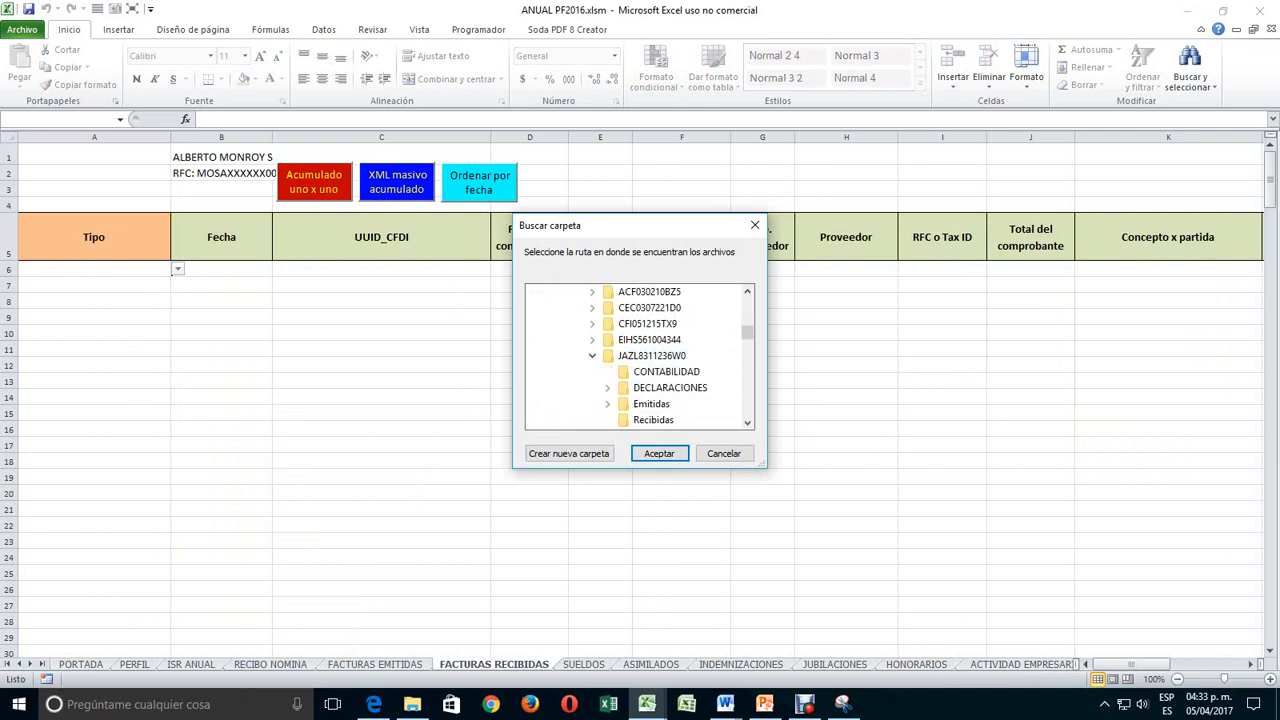
{"action": "left_click", "coordinate": [622, 420]}
{"action": "left_click", "coordinate": [659, 309]}
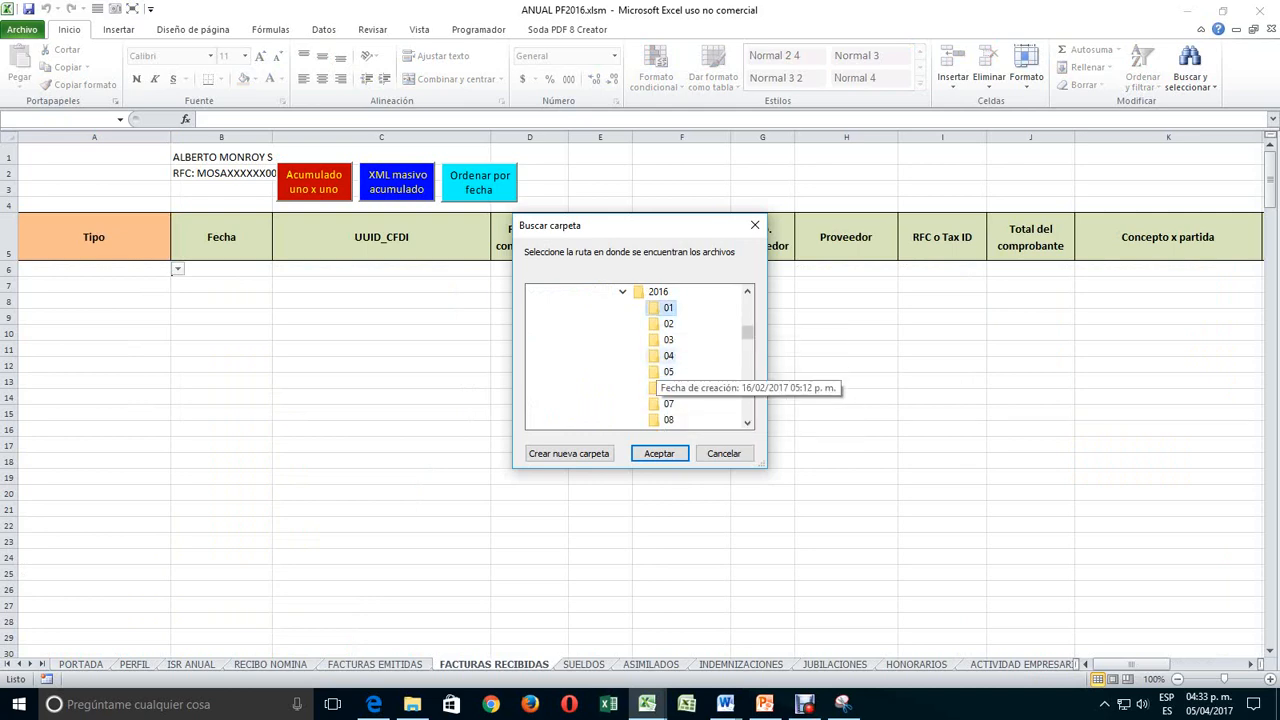
{"action": "left_click", "coordinate": [658, 355]}
{"action": "left_click", "coordinate": [659, 453]}
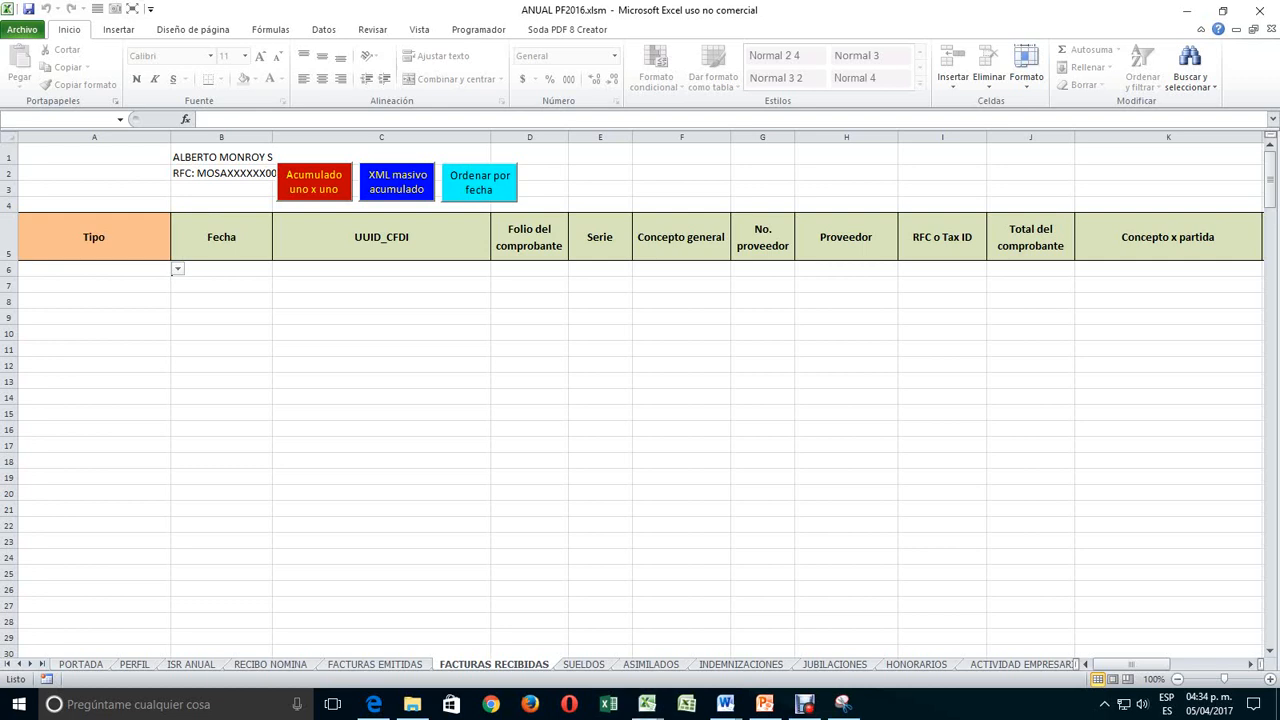
{"action": "key", "text": "Return"}
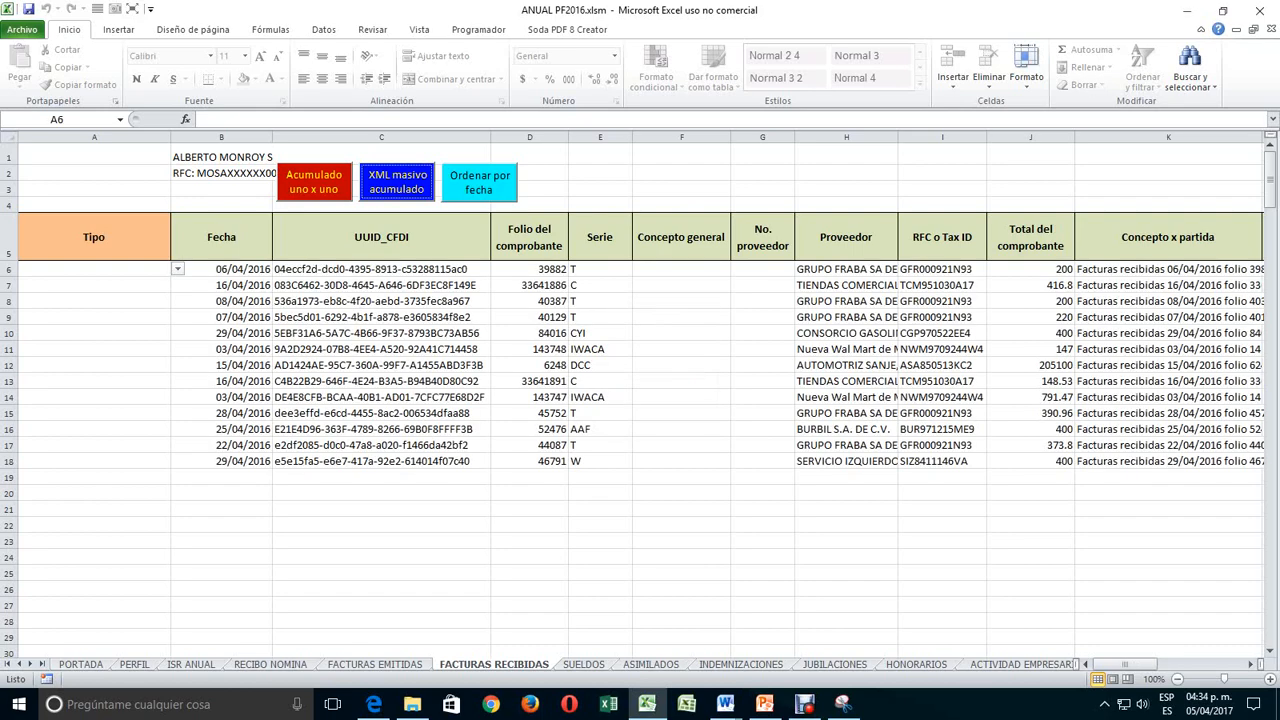
- Set the Tipo in A6 to Deducciones actividad empresarial and fill it down through row 9
{"action": "left_click", "coordinate": [178, 269]}
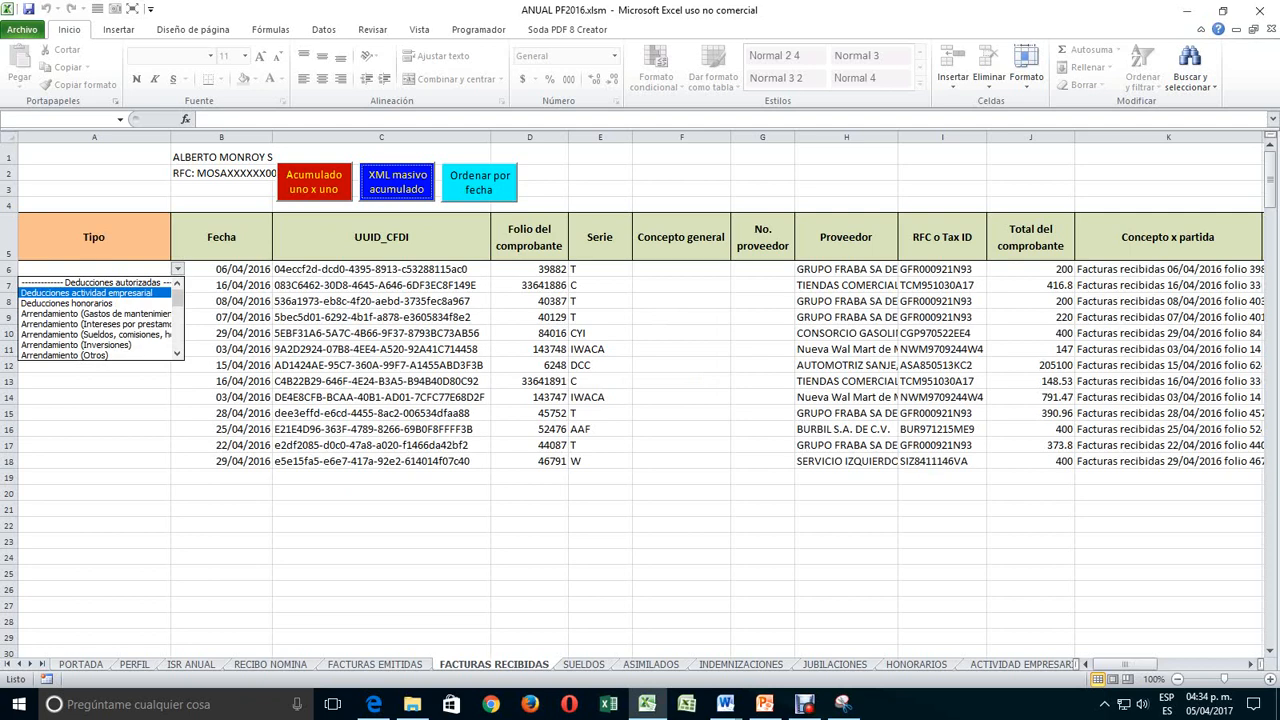
{"action": "left_click", "coordinate": [87, 293]}
{"action": "left_click", "coordinate": [178, 269]}
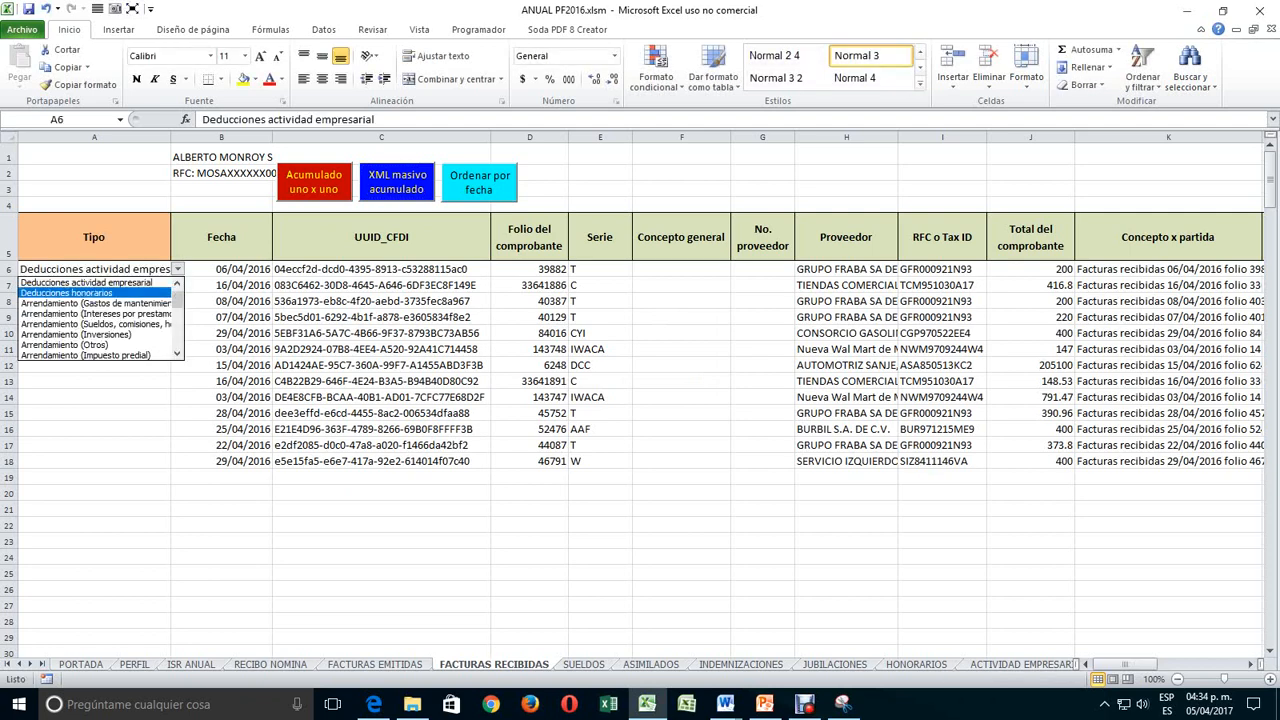
{"action": "left_click", "coordinate": [87, 283]}
{"action": "left_click_drag", "start_coordinate": [171, 277], "coordinate": [171, 321]}
- Set the Tipo in A10 to Deducciones honorarios and fill it down through row 12
{"action": "left_click", "coordinate": [120, 333]}
{"action": "left_click", "coordinate": [178, 333]}
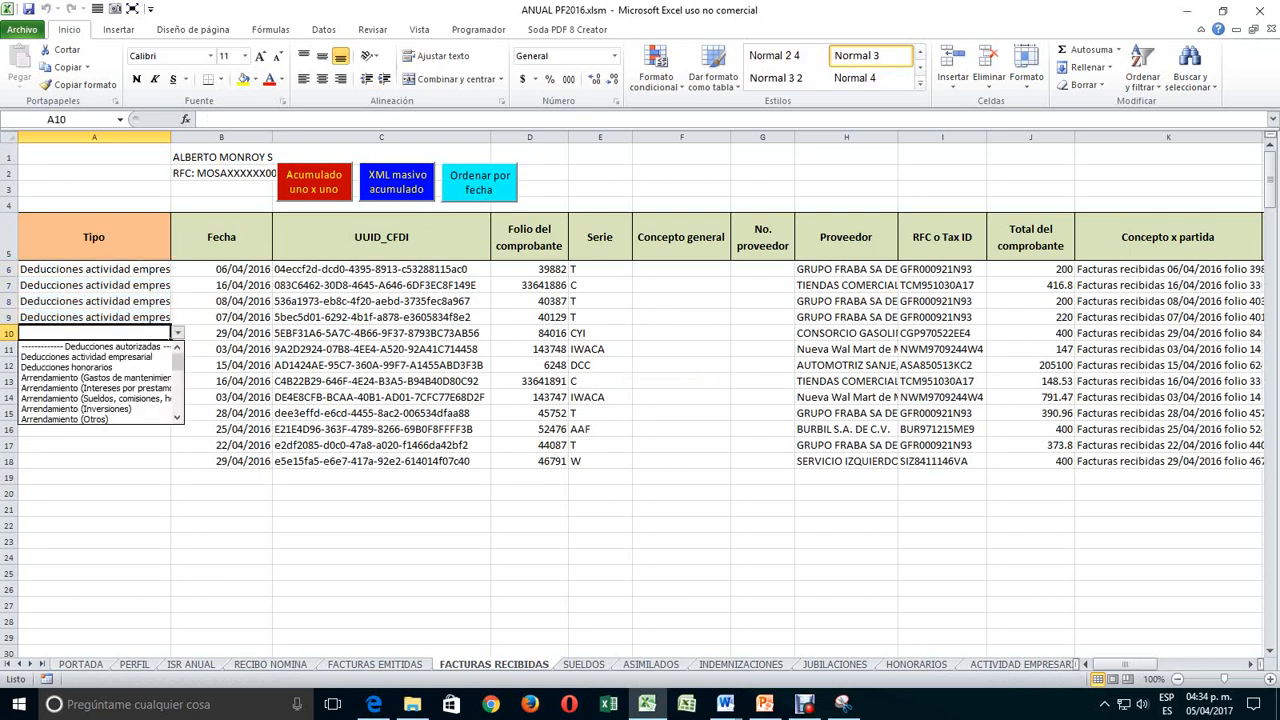
{"action": "left_click", "coordinate": [60, 359]}
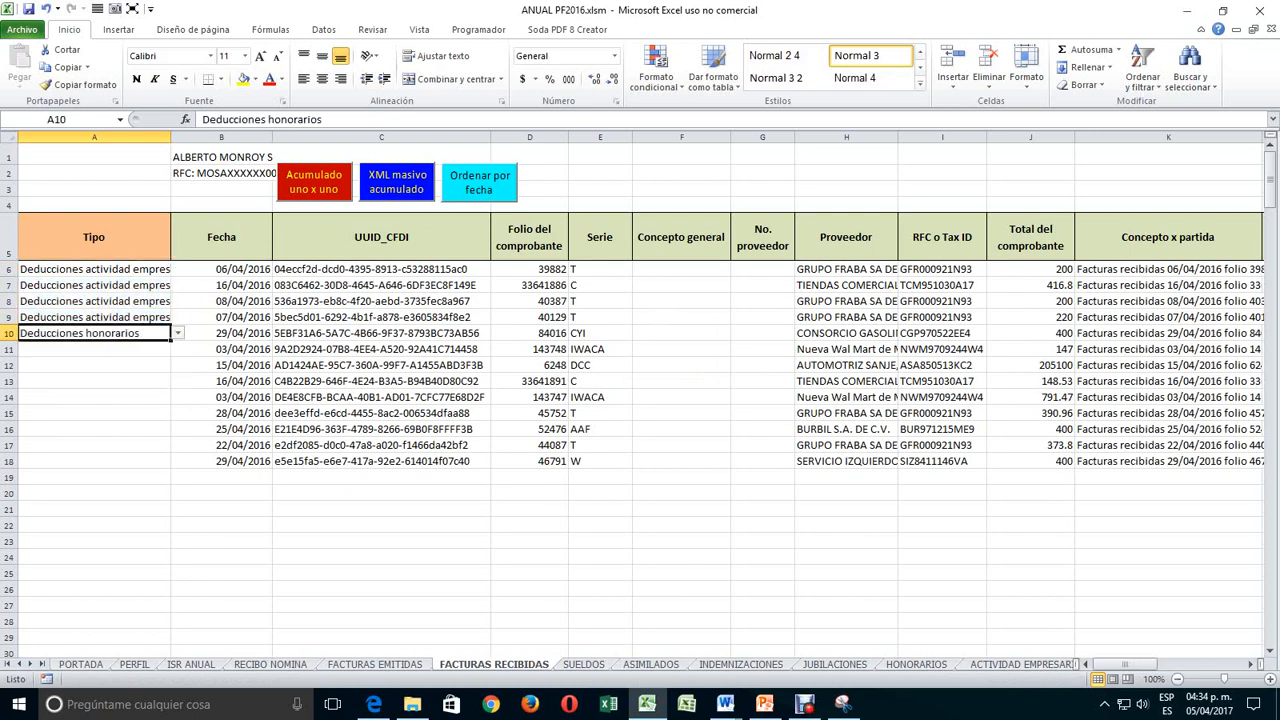
{"action": "left_click_drag", "start_coordinate": [171, 341], "coordinate": [171, 374]}
- Set the Tipo in A13 to the Arrendamiento option for Gastos de mantenimiento
{"action": "left_click", "coordinate": [90, 381]}
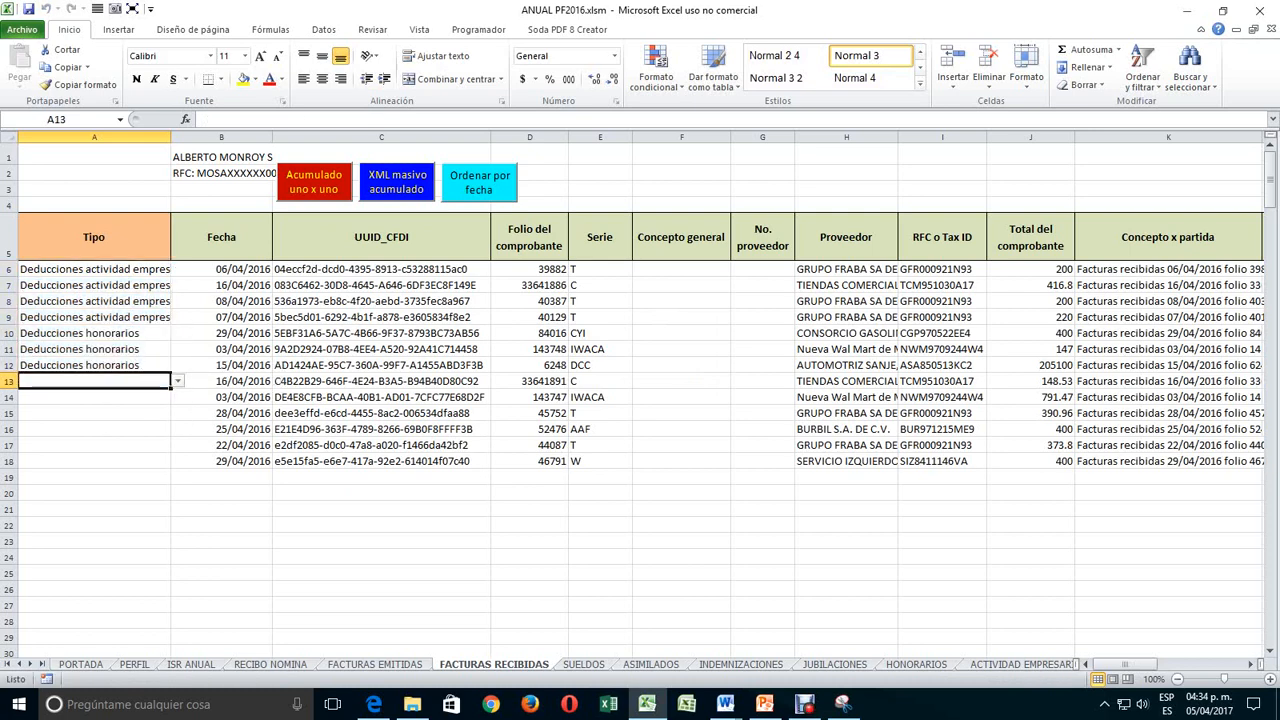
{"action": "left_click", "coordinate": [178, 381]}
{"action": "key", "text": "Down"}
{"action": "key", "text": "Down"}
{"action": "key", "text": "Down"}
{"action": "key", "text": "Down"}
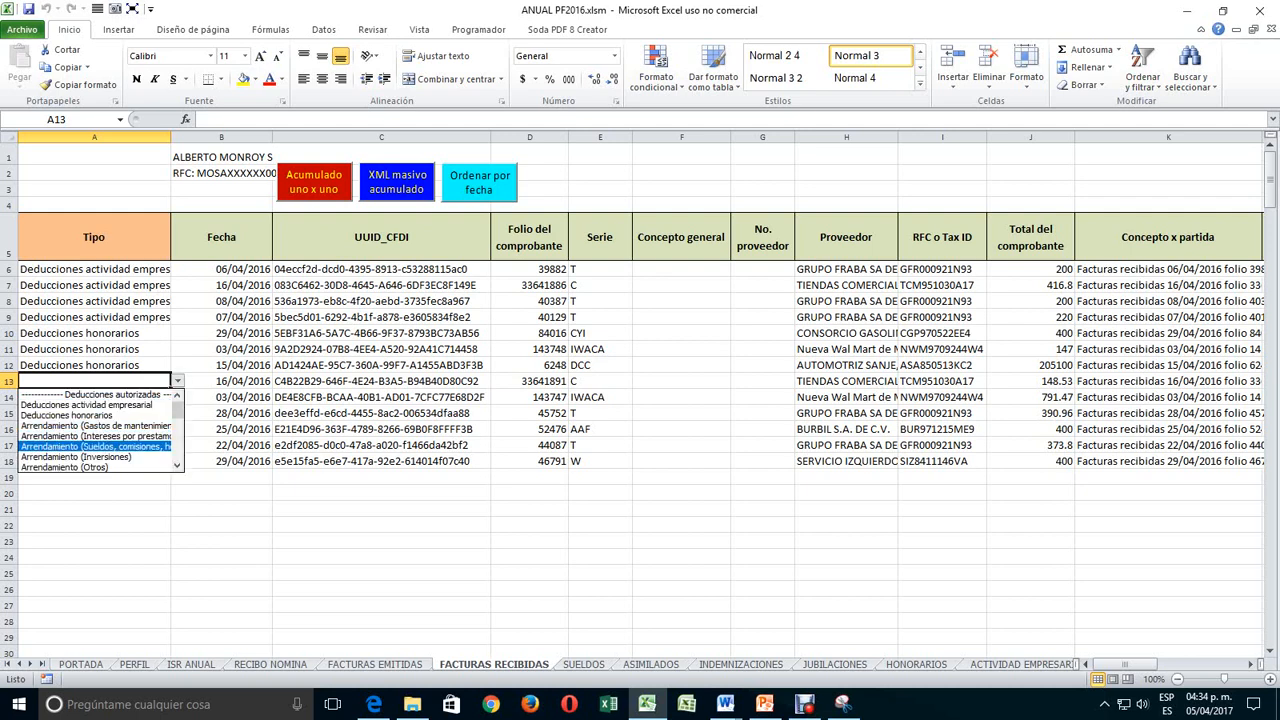
{"action": "key", "text": "Up"}
{"action": "key", "text": "Up"}
{"action": "key", "text": "Return"}
- Set the Tipo in A14 to Honorarios médicos, dentales y hospitalarios and fill it down to row 15
{"action": "left_click", "coordinate": [95, 397]}
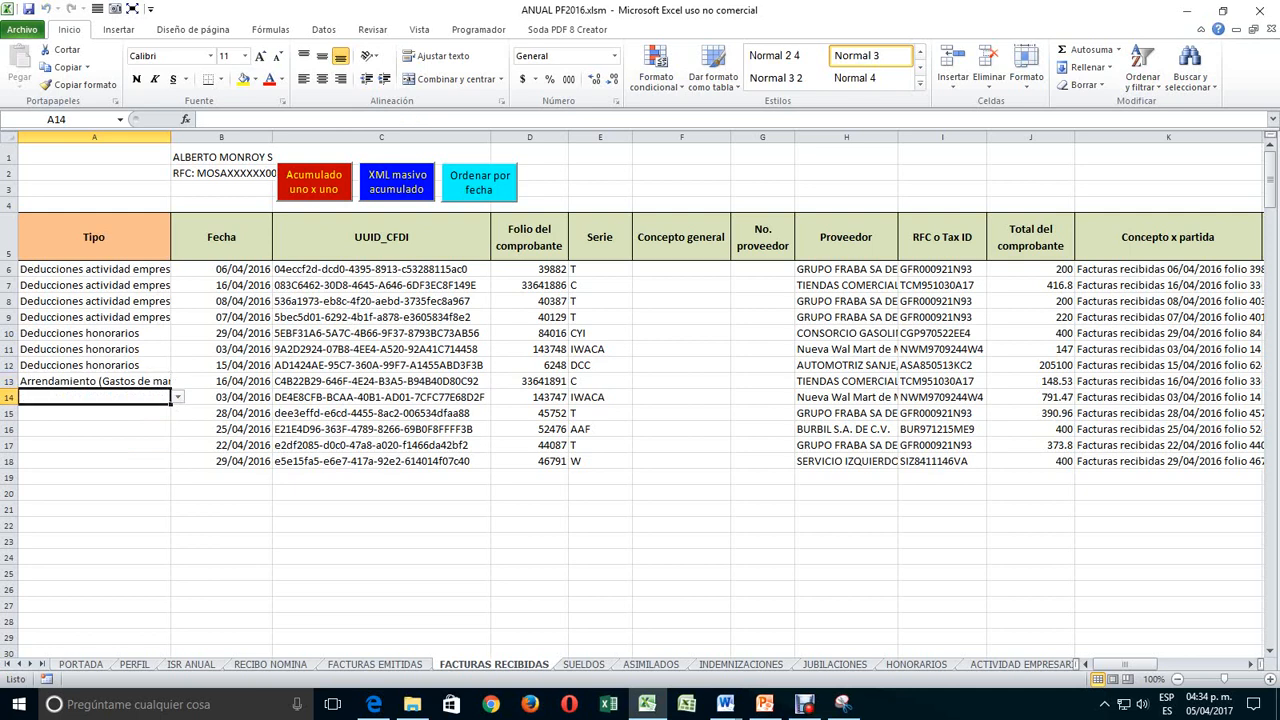
{"action": "key", "text": "alt+Down"}
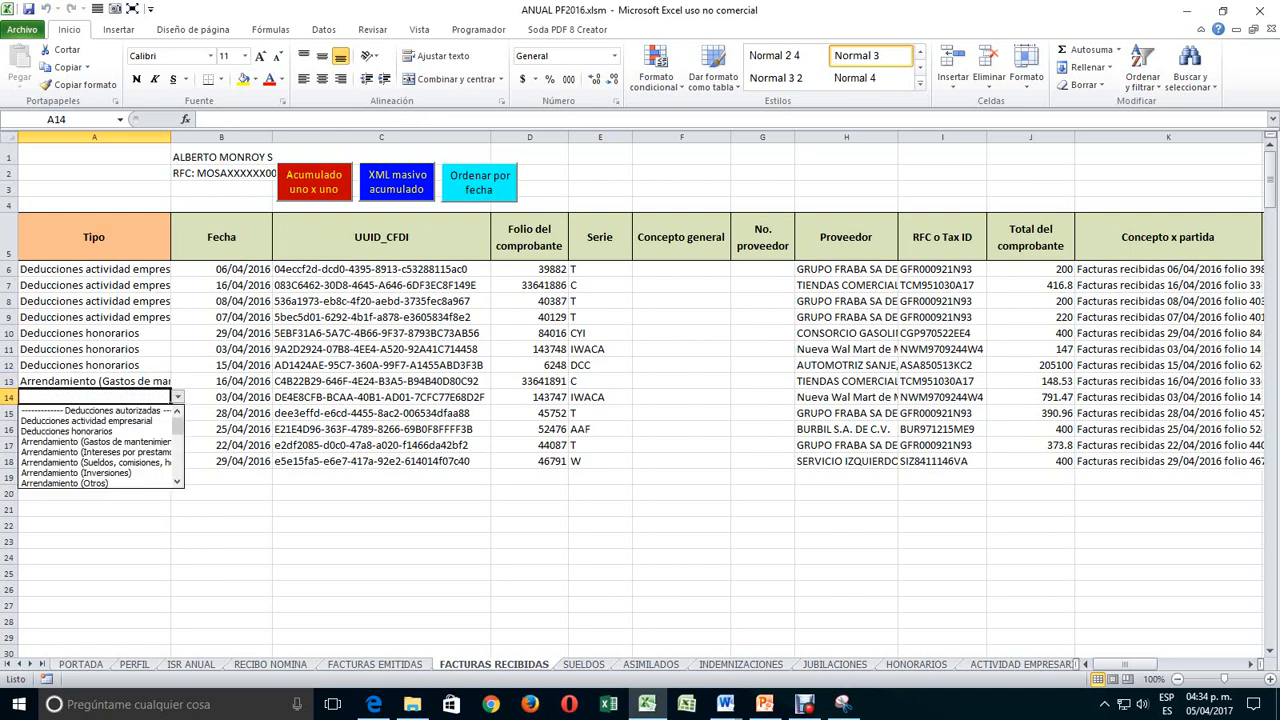
{"action": "left_click", "coordinate": [177, 482]}
{"action": "left_click", "coordinate": [177, 482]}
{"action": "left_click", "coordinate": [177, 482]}
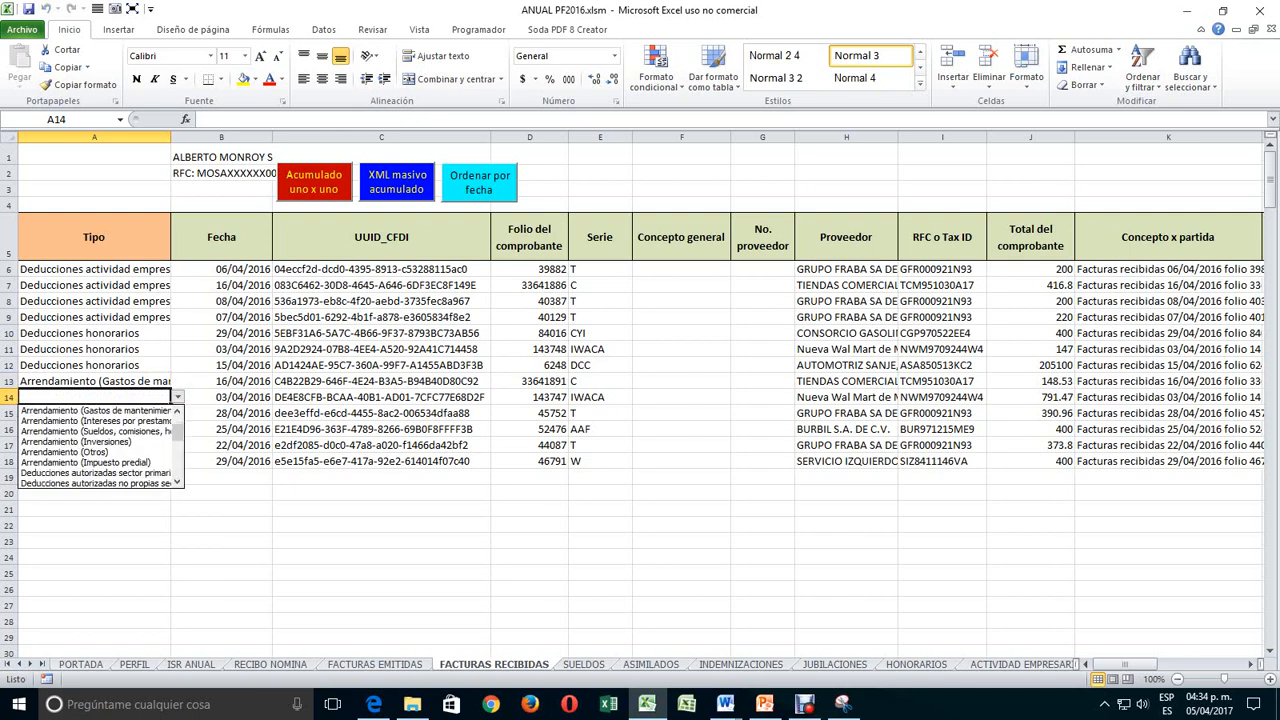
{"action": "left_click", "coordinate": [177, 482]}
{"action": "left_click", "coordinate": [177, 482]}
{"action": "left_click", "coordinate": [177, 482]}
{"action": "left_click", "coordinate": [177, 482]}
{"action": "left_click", "coordinate": [177, 482]}
{"action": "left_click", "coordinate": [177, 482]}
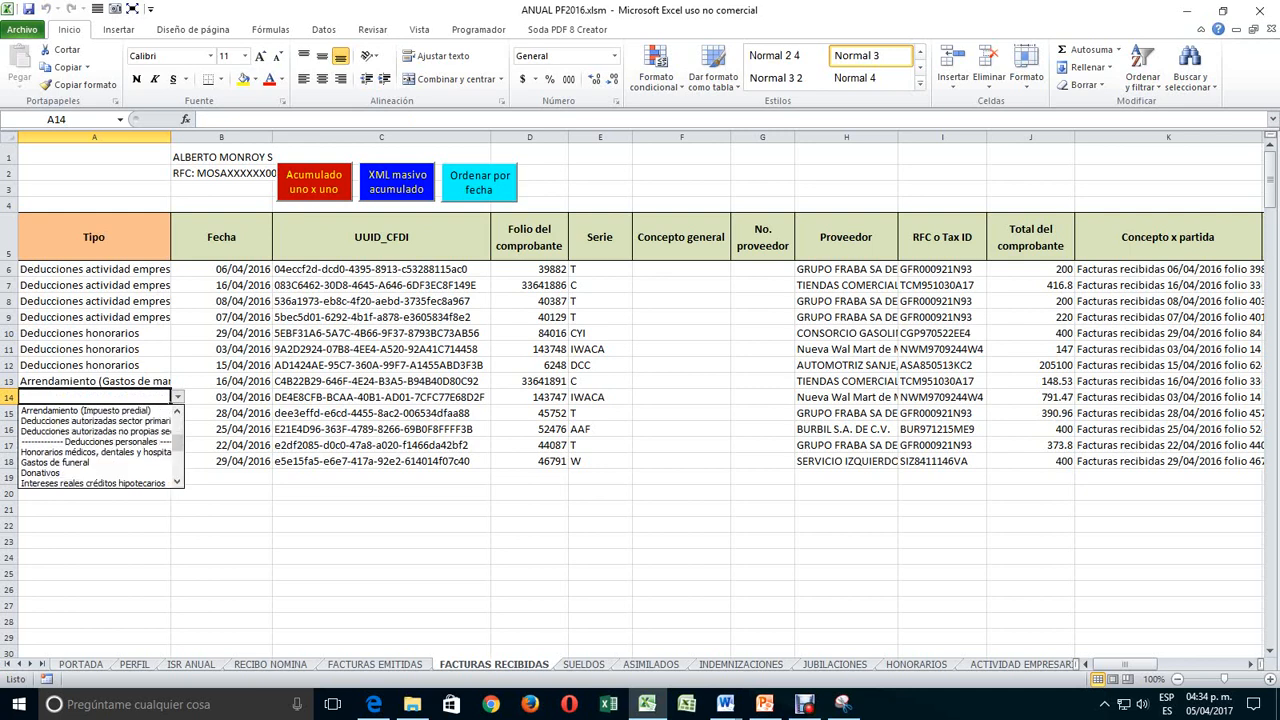
{"action": "left_click", "coordinate": [177, 482]}
{"action": "left_click", "coordinate": [177, 482]}
{"action": "left_click", "coordinate": [177, 482]}
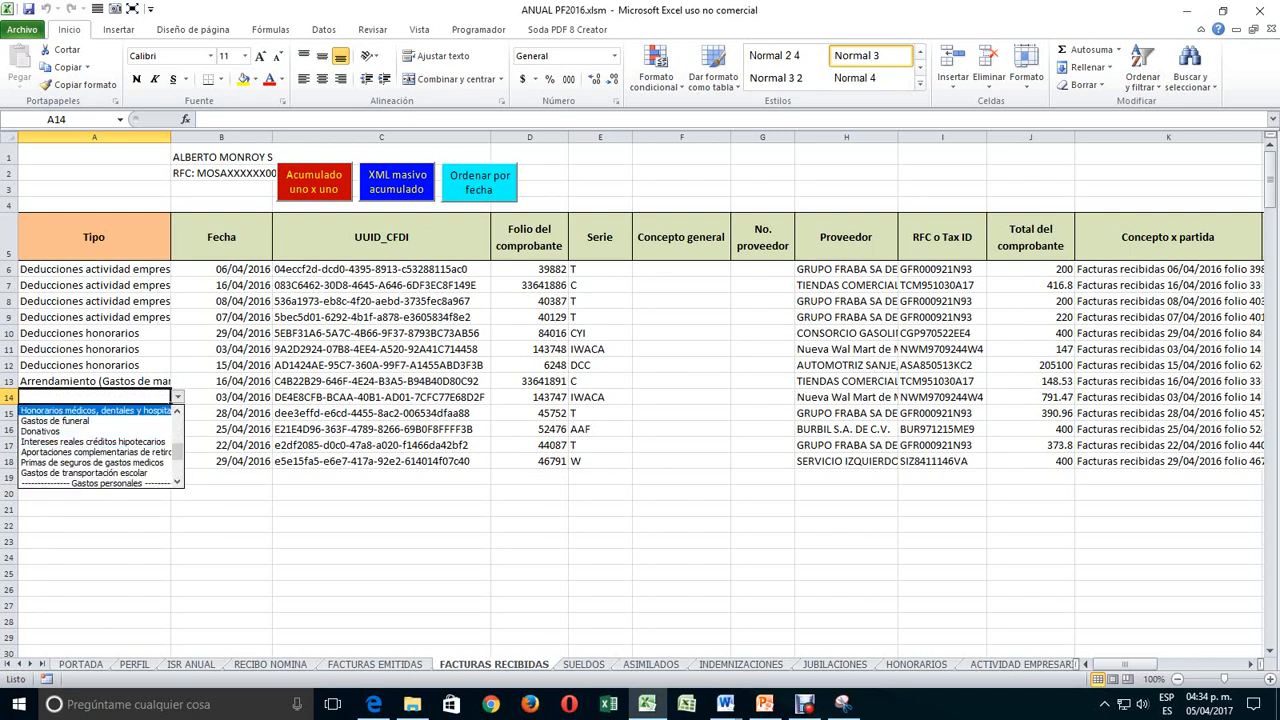
{"action": "key", "text": "Return"}
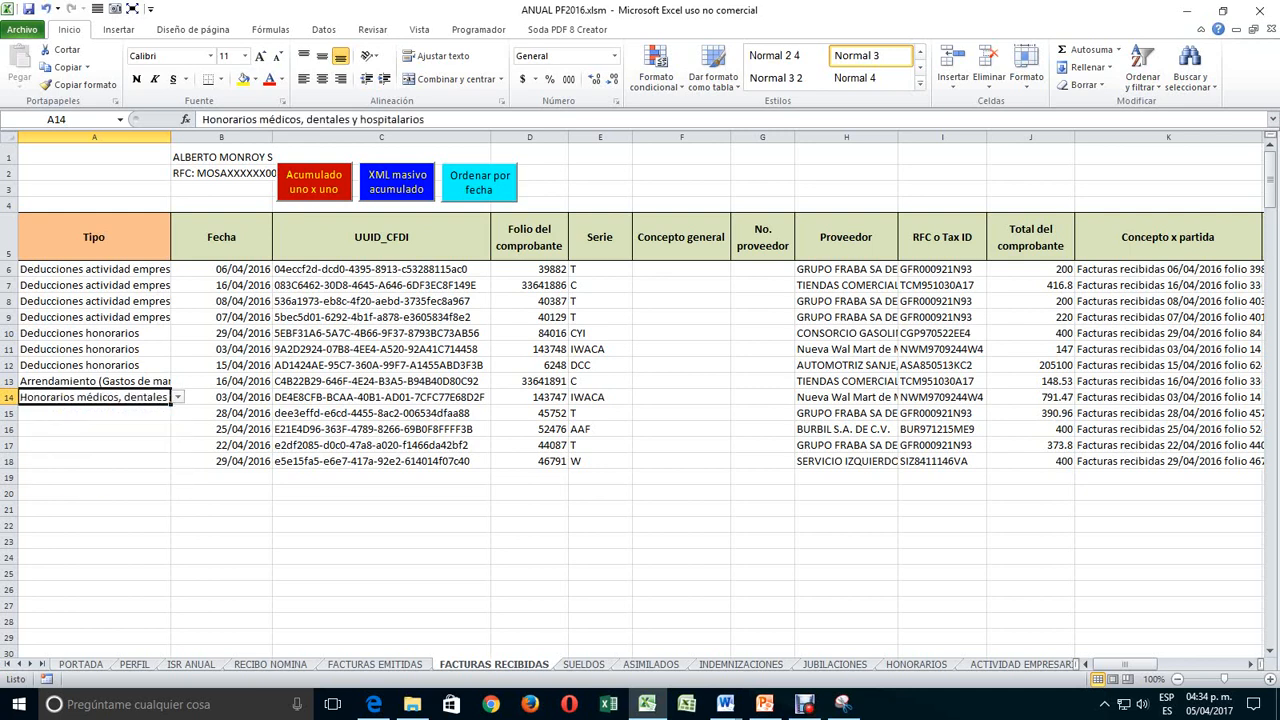
{"action": "left_click_drag", "start_coordinate": [171, 404], "coordinate": [177, 494]}
- Set the Tipo in A16 to Gastos personales and fill it down through row 18
{"action": "left_click", "coordinate": [140, 429]}
{"action": "left_click", "coordinate": [178, 429]}
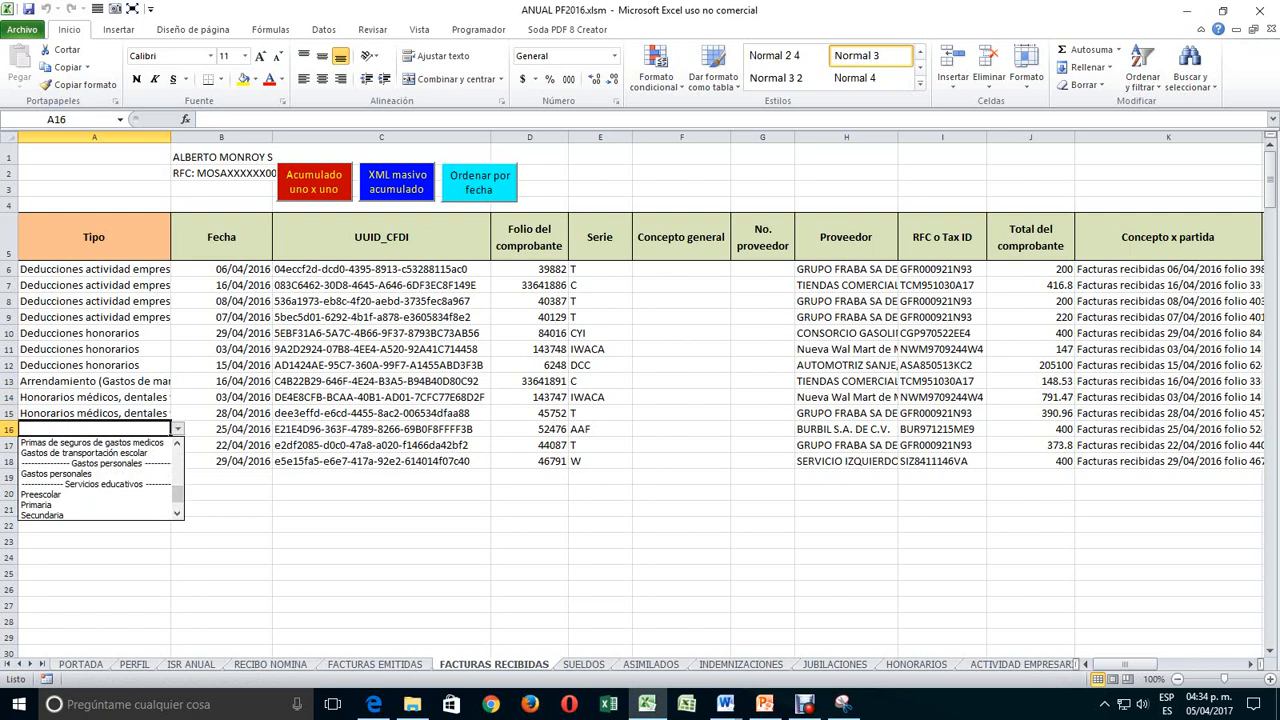
{"action": "left_click", "coordinate": [57, 474]}
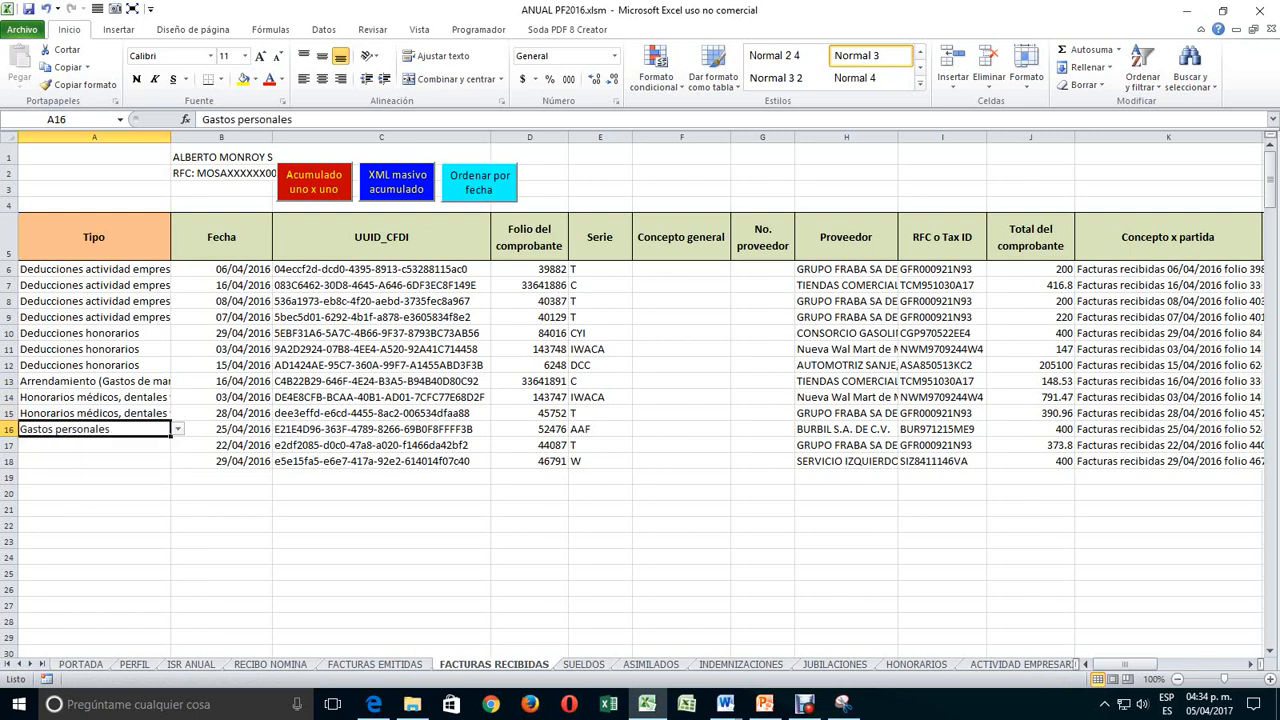
{"action": "left_click_drag", "start_coordinate": [171, 437], "coordinate": [170, 466]}
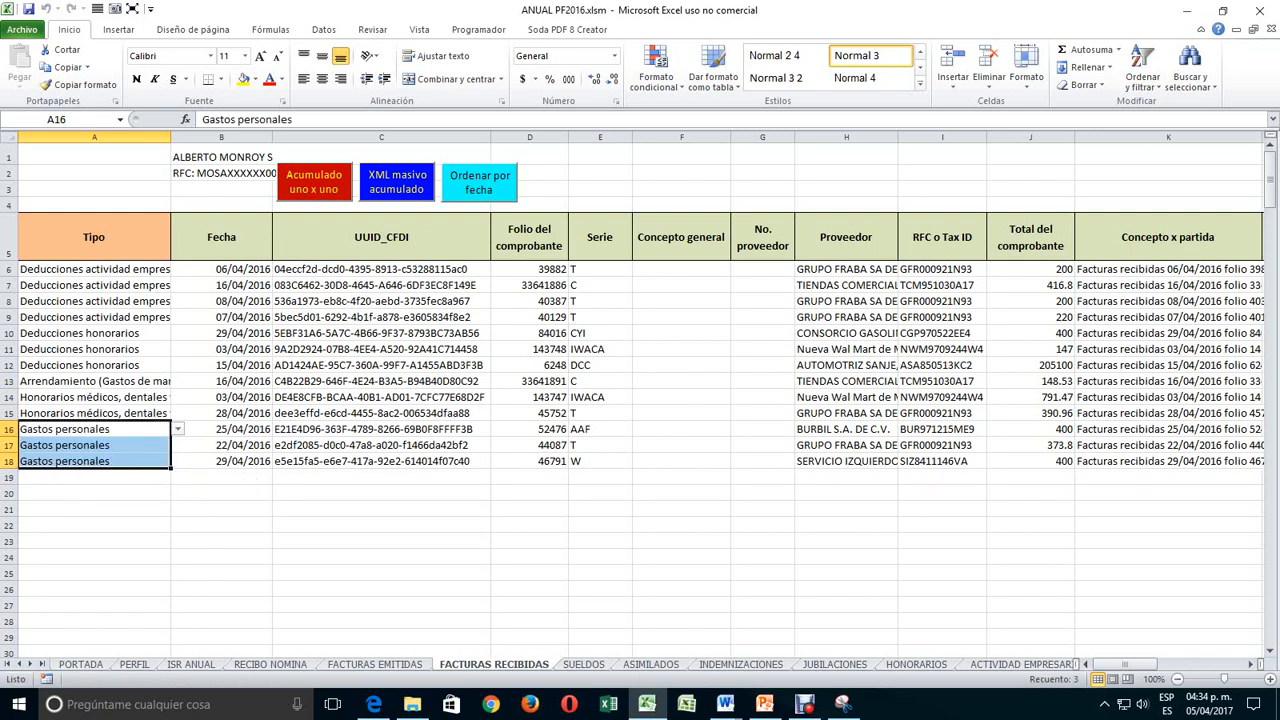
- Copy the invoice dates in B6:B18 into the Fecha de pago column starting at AC6
{"action": "left_click", "coordinate": [380, 333]}
{"action": "left_click_drag", "start_coordinate": [1125, 664], "coordinate": [1160, 664]}
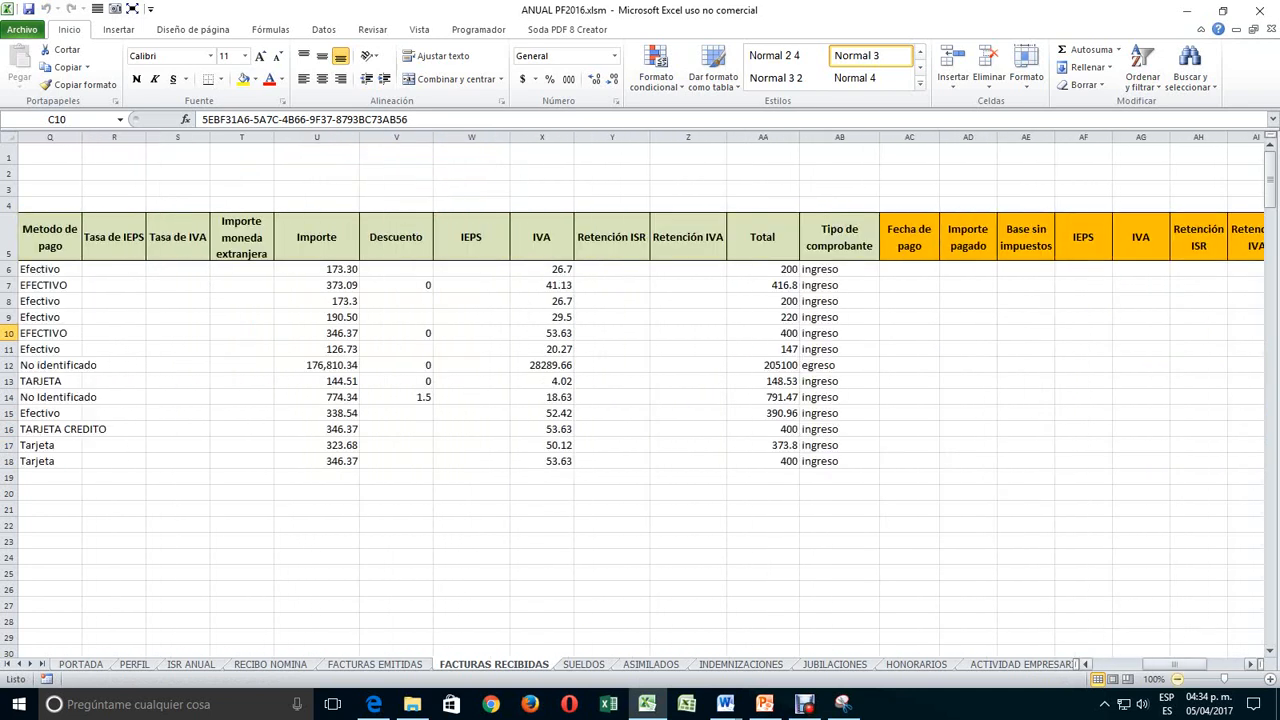
{"action": "left_click_drag", "start_coordinate": [1165, 664], "coordinate": [1125, 664]}
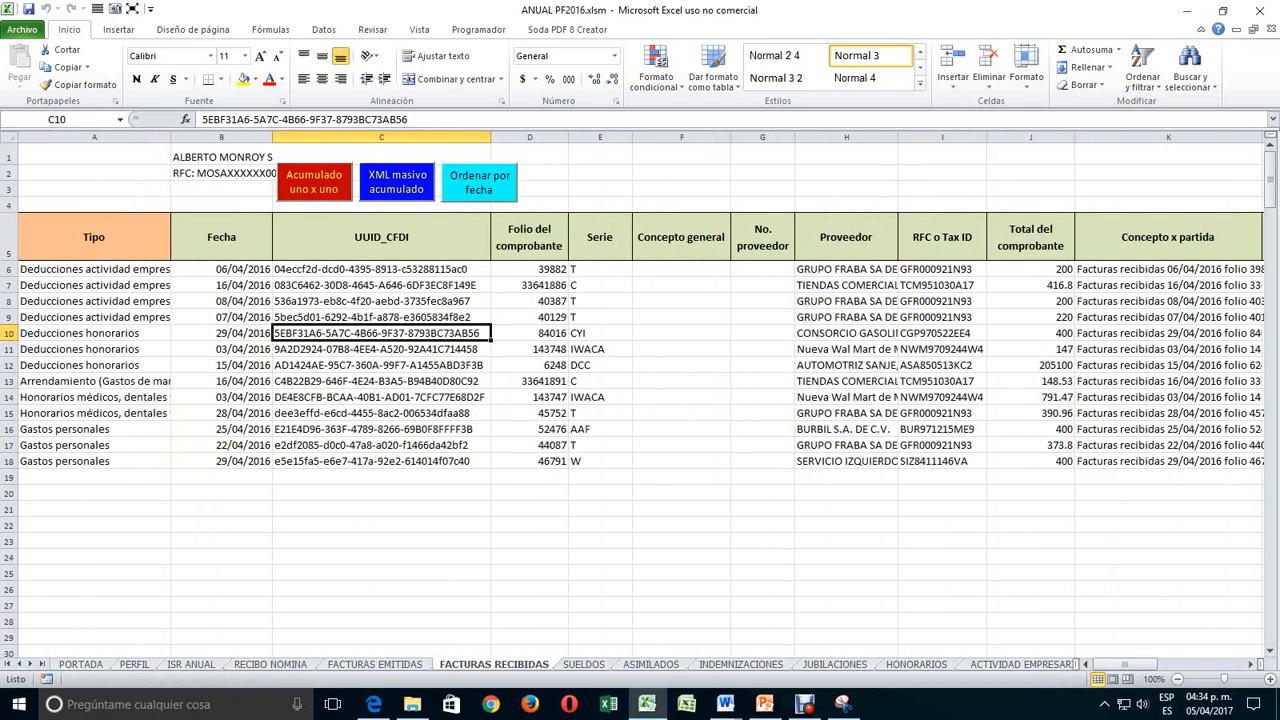
{"action": "left_click_drag", "start_coordinate": [220, 269], "coordinate": [220, 461]}
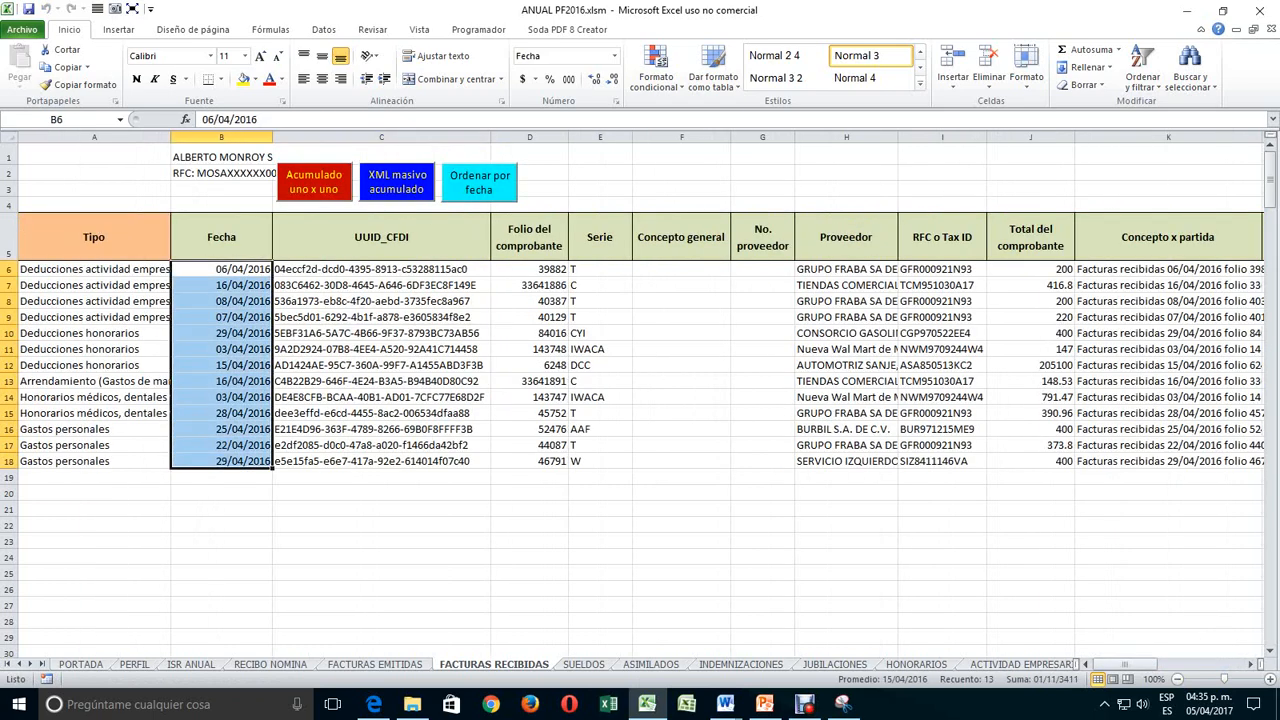
{"action": "right_click", "coordinate": [228, 326]}
{"action": "left_click", "coordinate": [269, 356]}
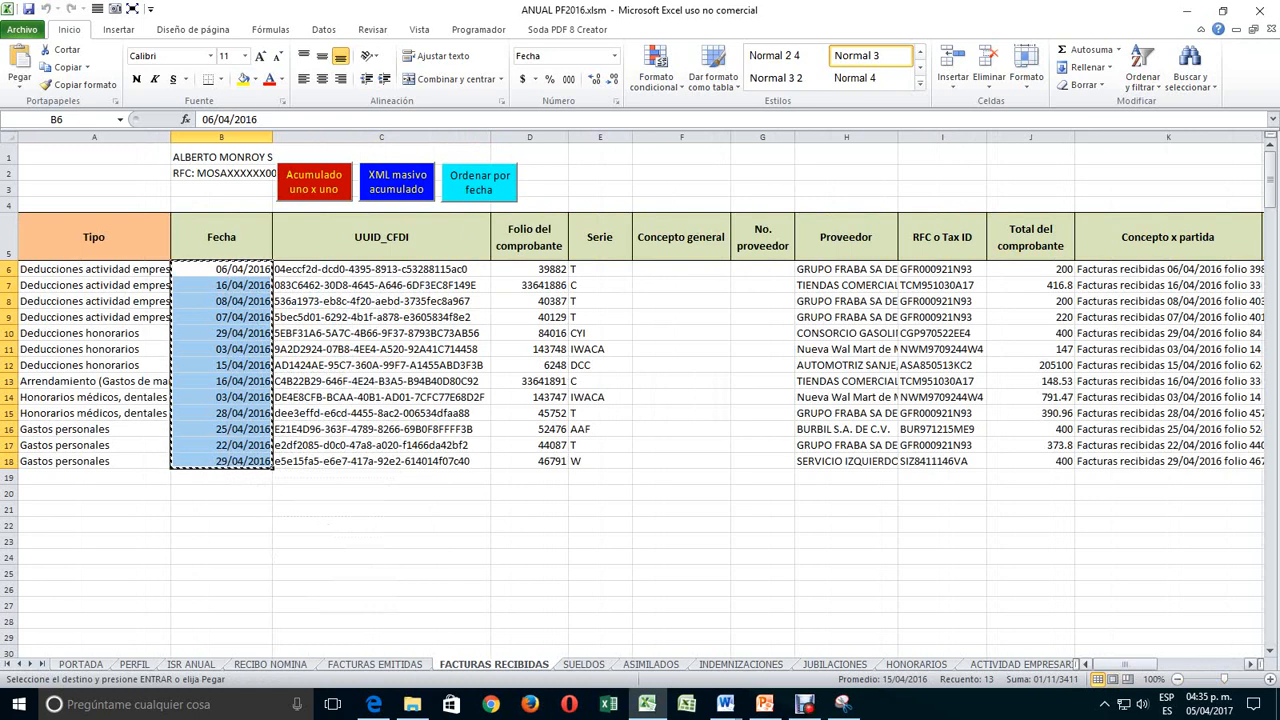
{"action": "left_click_drag", "start_coordinate": [1125, 664], "coordinate": [1209, 664]}
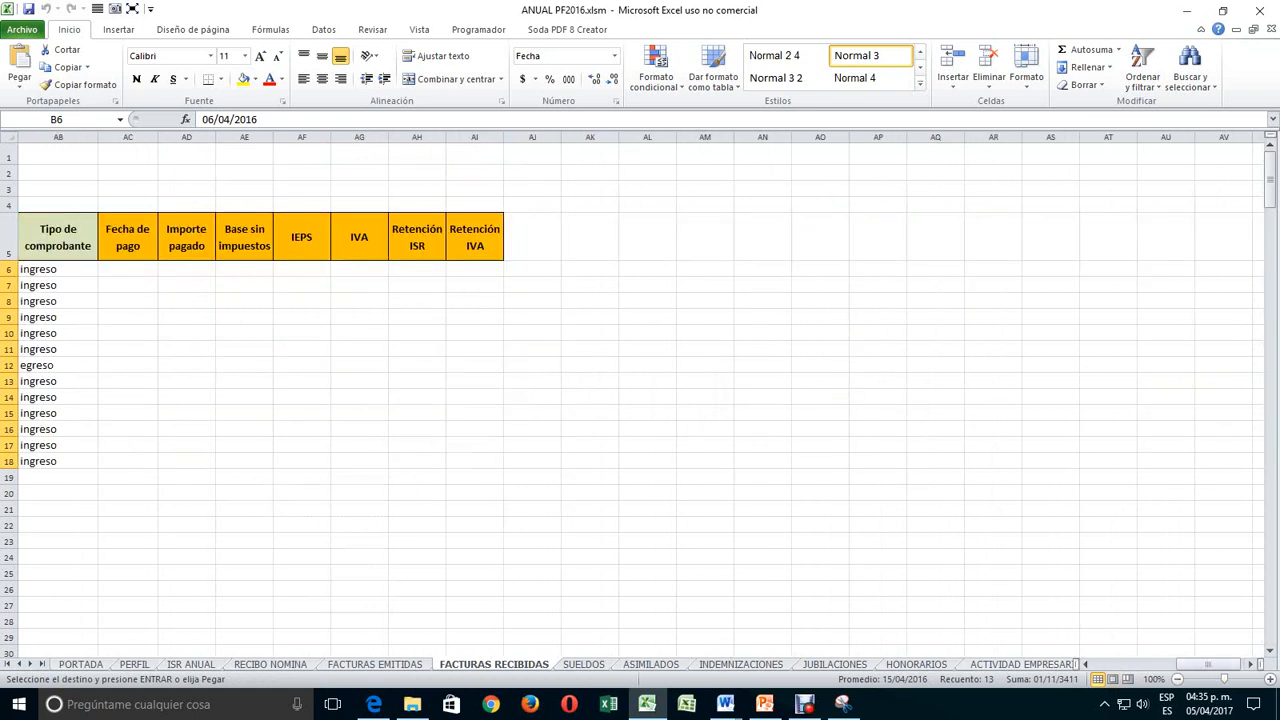
{"action": "left_click", "coordinate": [1251, 664]}
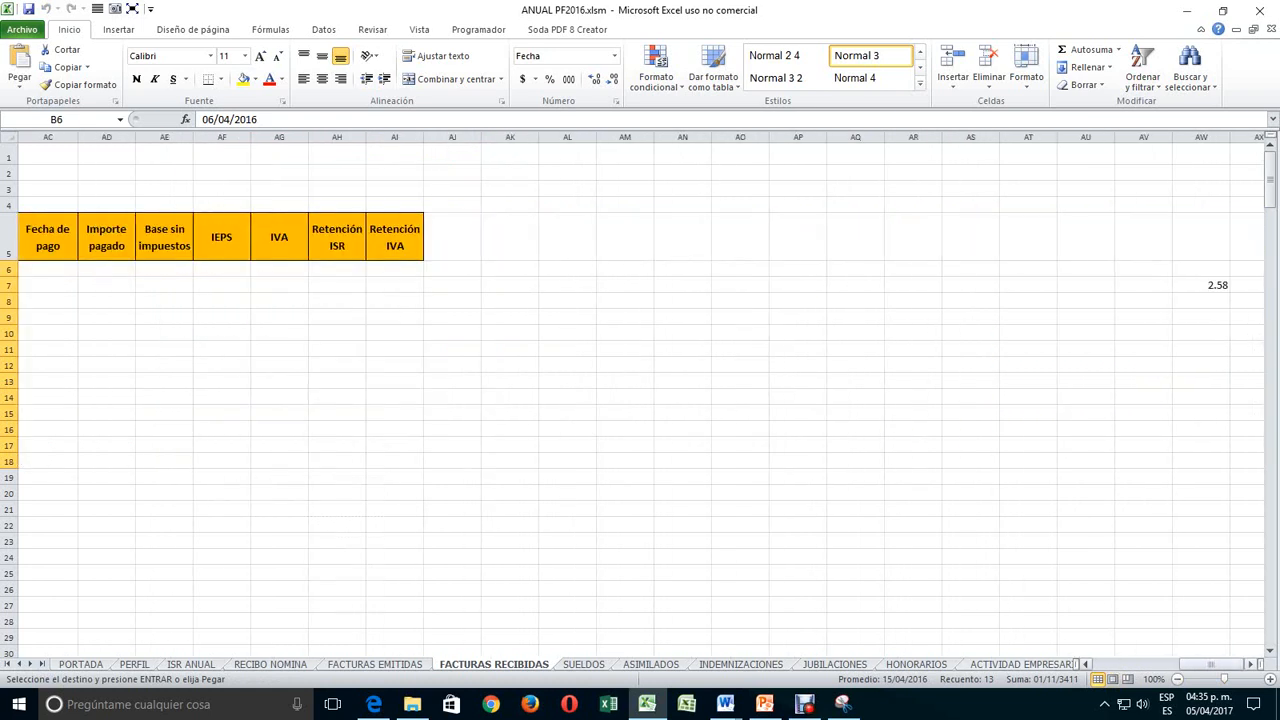
{"action": "left_click", "coordinate": [1086, 664]}
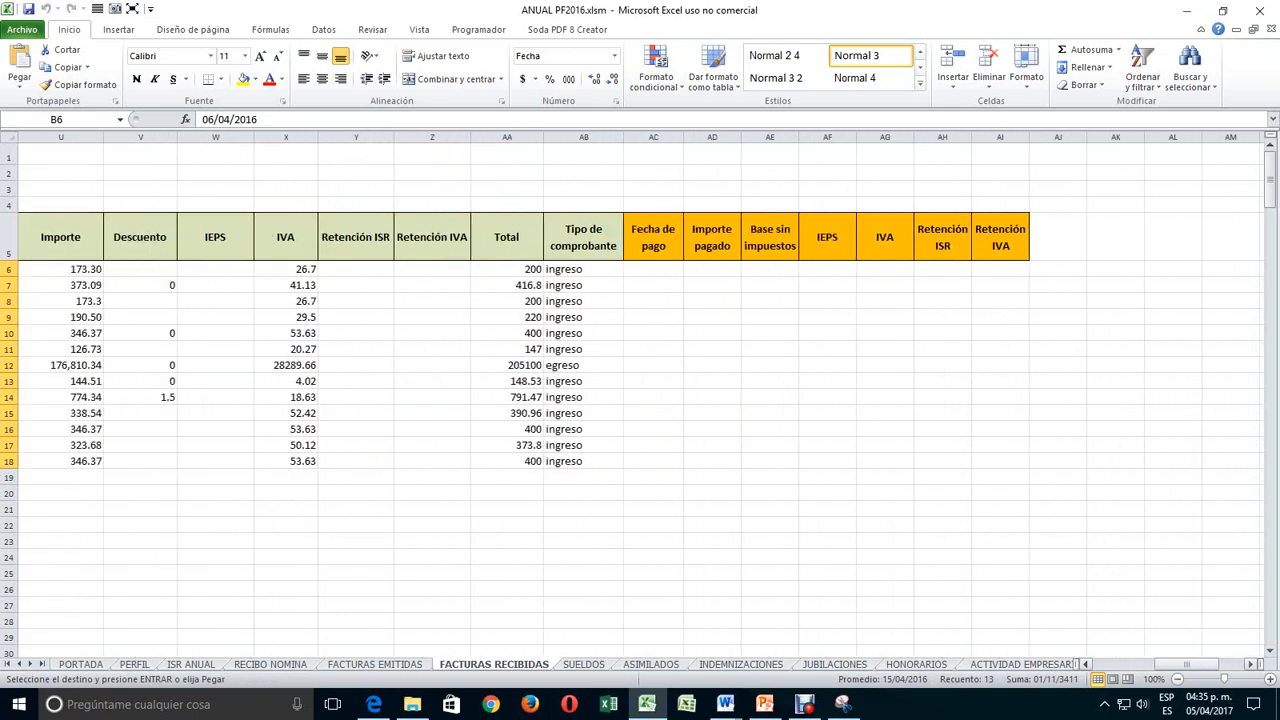
{"action": "left_click", "coordinate": [653, 269]}
{"action": "right_click", "coordinate": [653, 269]}
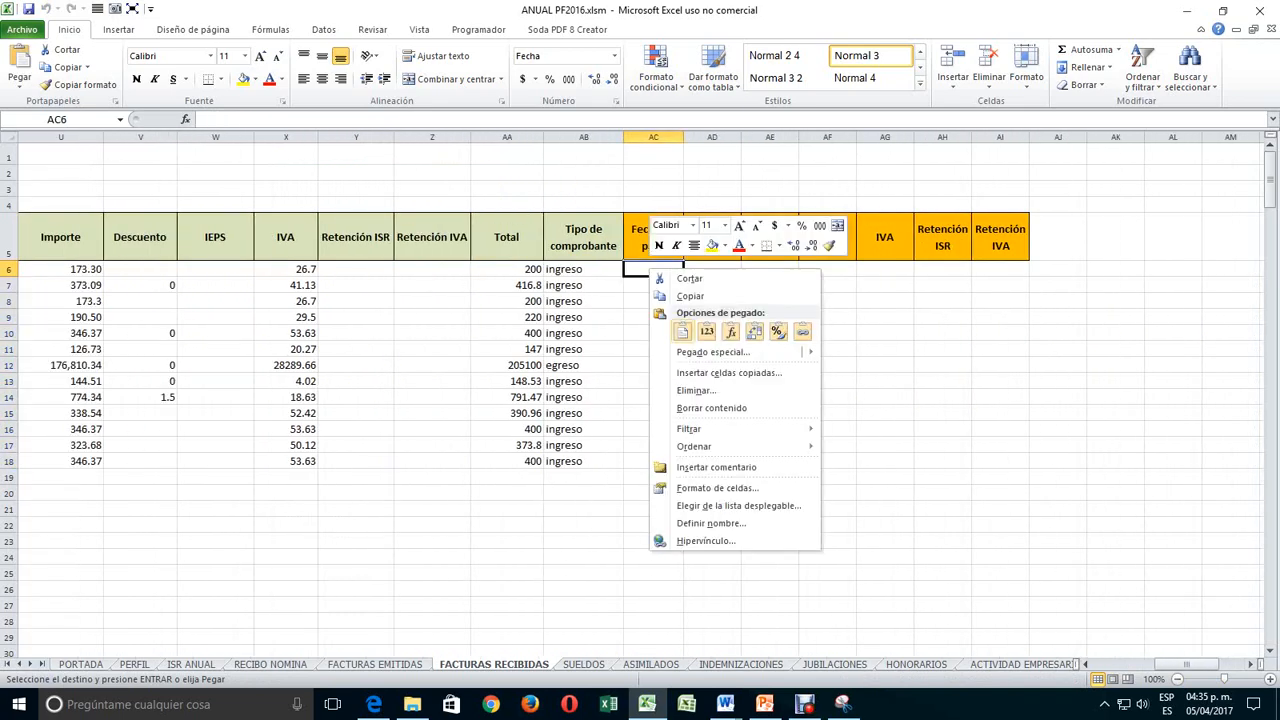
{"action": "left_click", "coordinate": [683, 331]}
- Copy the Total amounts in AA6:AA18 into the Importe pagado column starting at AD6
{"action": "left_click", "coordinate": [712, 269]}
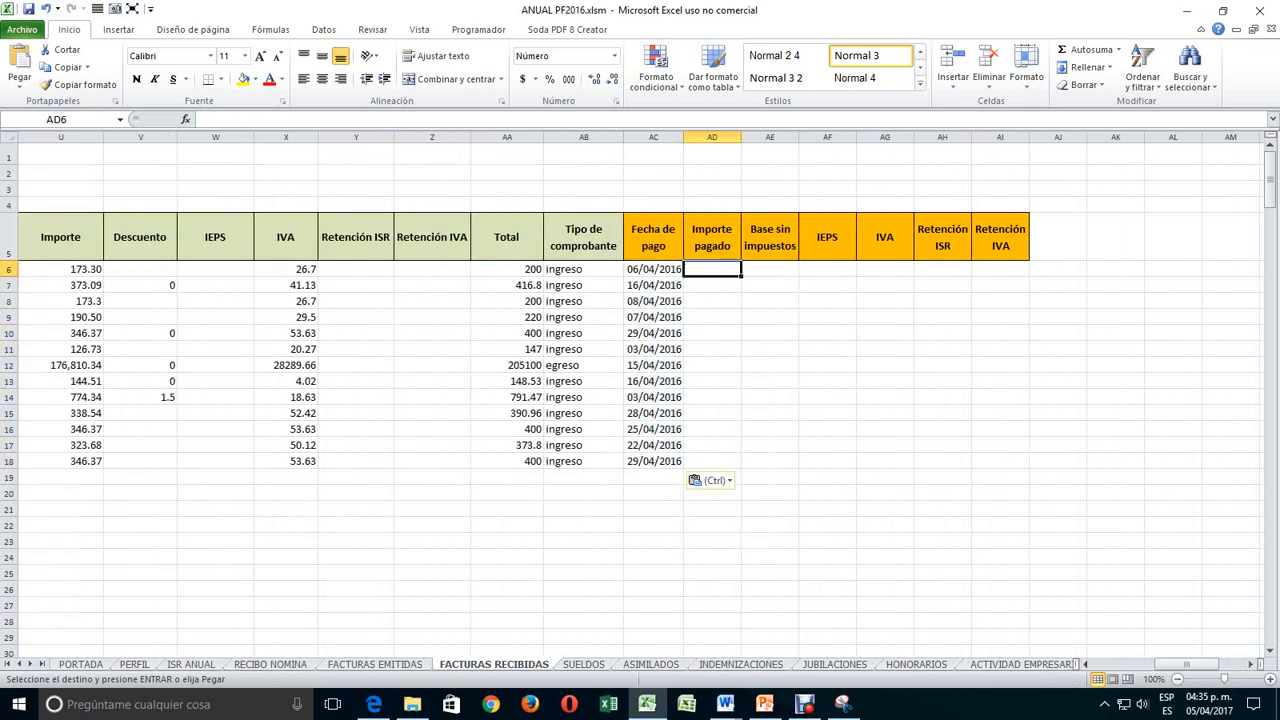
{"action": "left_click_drag", "start_coordinate": [510, 269], "coordinate": [515, 461]}
{"action": "right_click", "coordinate": [521, 317]}
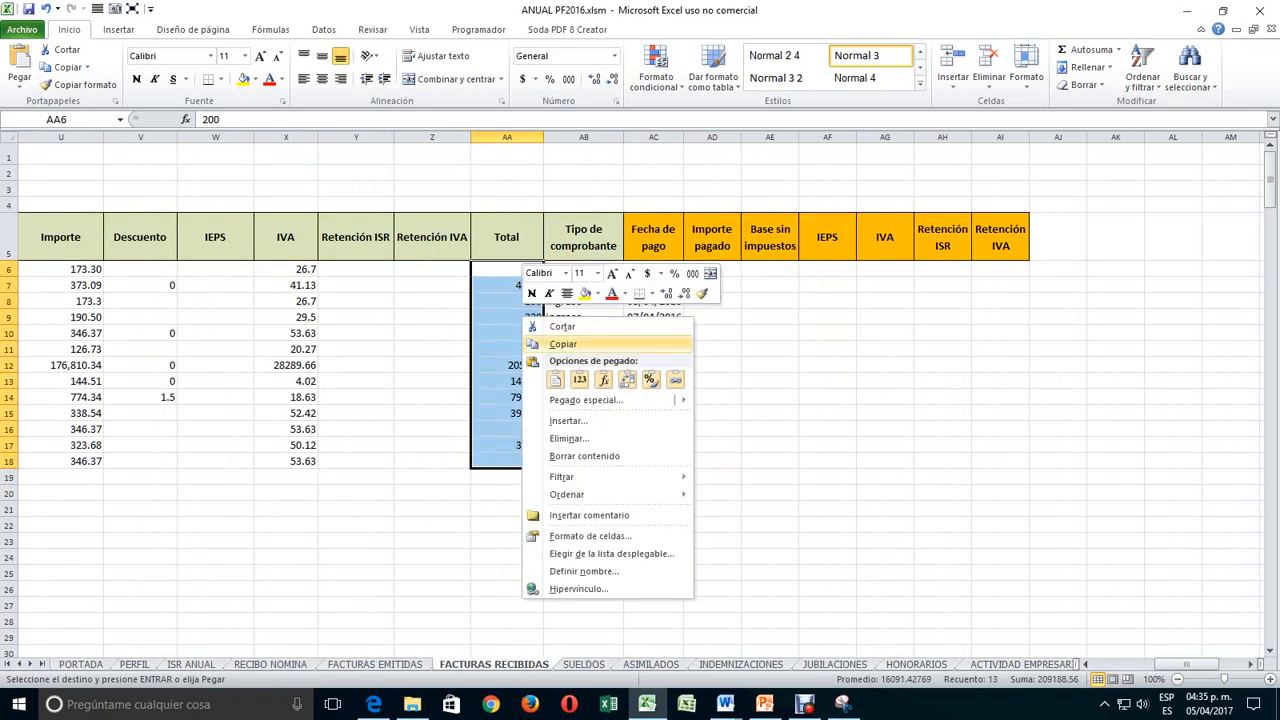
{"action": "left_click", "coordinate": [563, 343]}
{"action": "left_click", "coordinate": [712, 269]}
{"action": "right_click", "coordinate": [722, 269]}
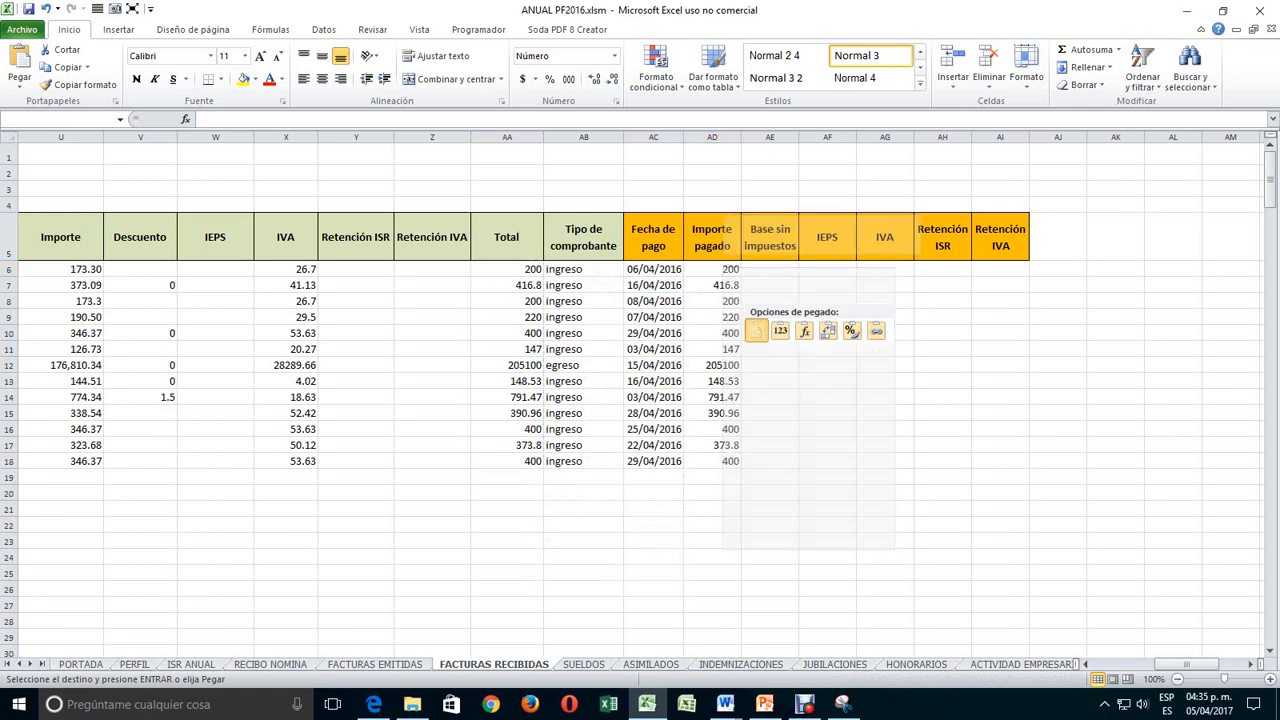
{"action": "left_click", "coordinate": [757, 331]}
- Calculate Base sin impuestos in AE6 with =AD6/1.16 and fill the formula down through row 18
{"action": "left_click", "coordinate": [770, 269]}
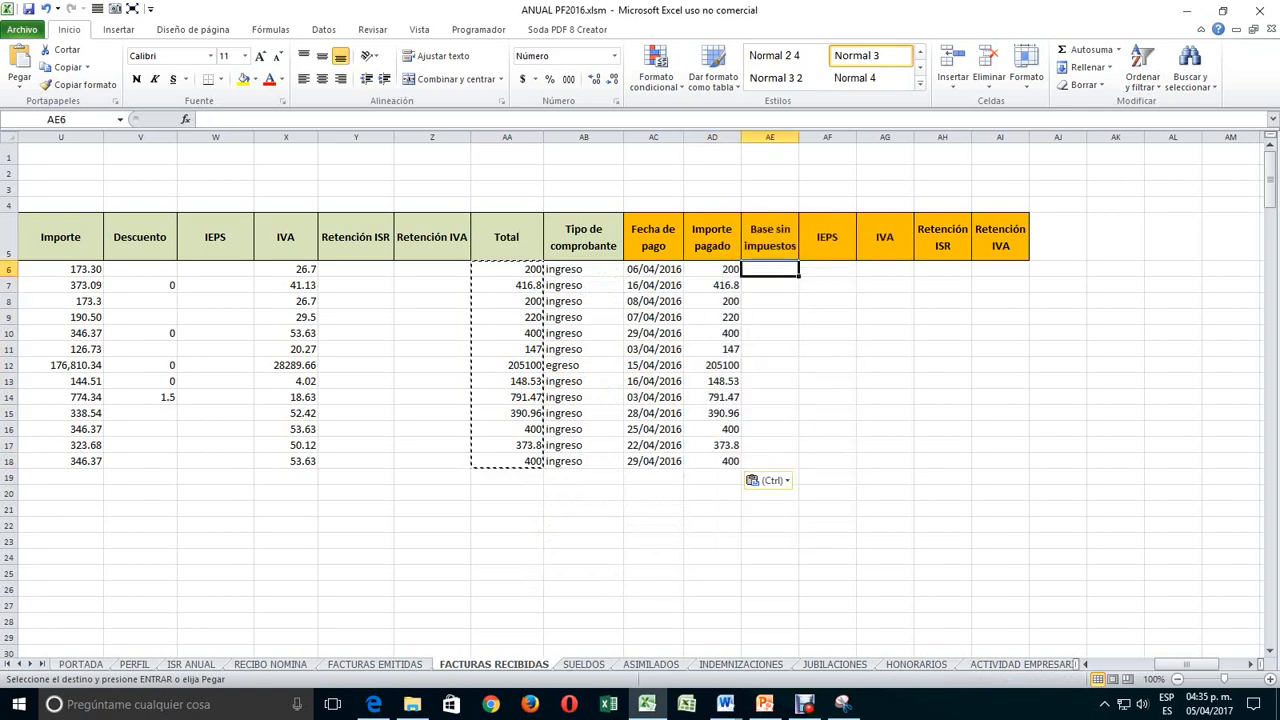
{"action": "type", "text": "="}
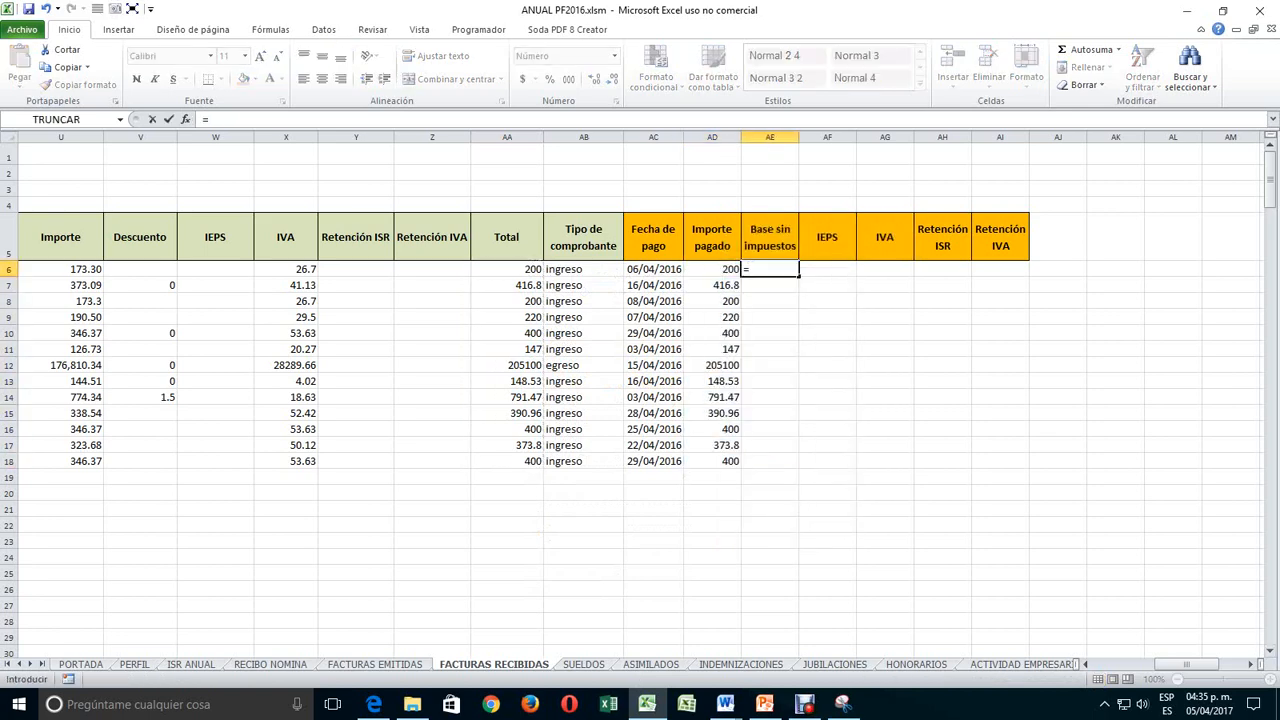
{"action": "key", "text": "Left"}
{"action": "type", "text": "/1.16"}
{"action": "key", "text": "Return"}
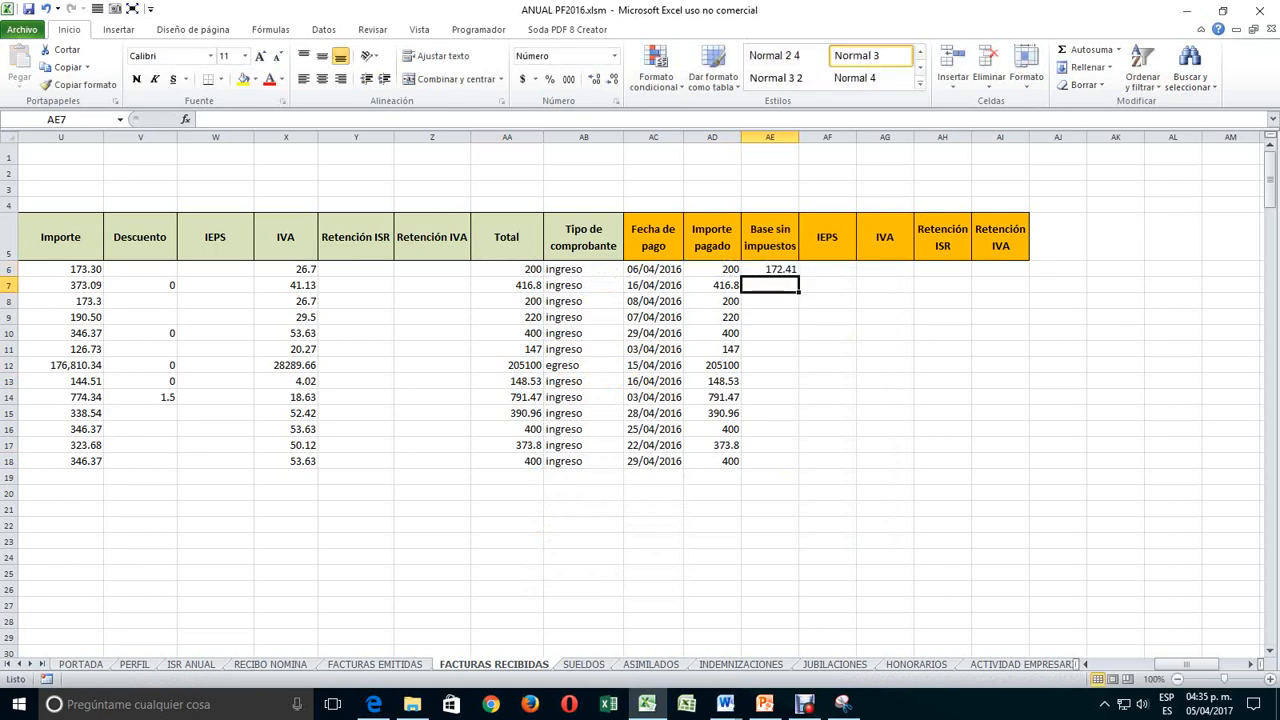
{"action": "key", "text": "Up"}
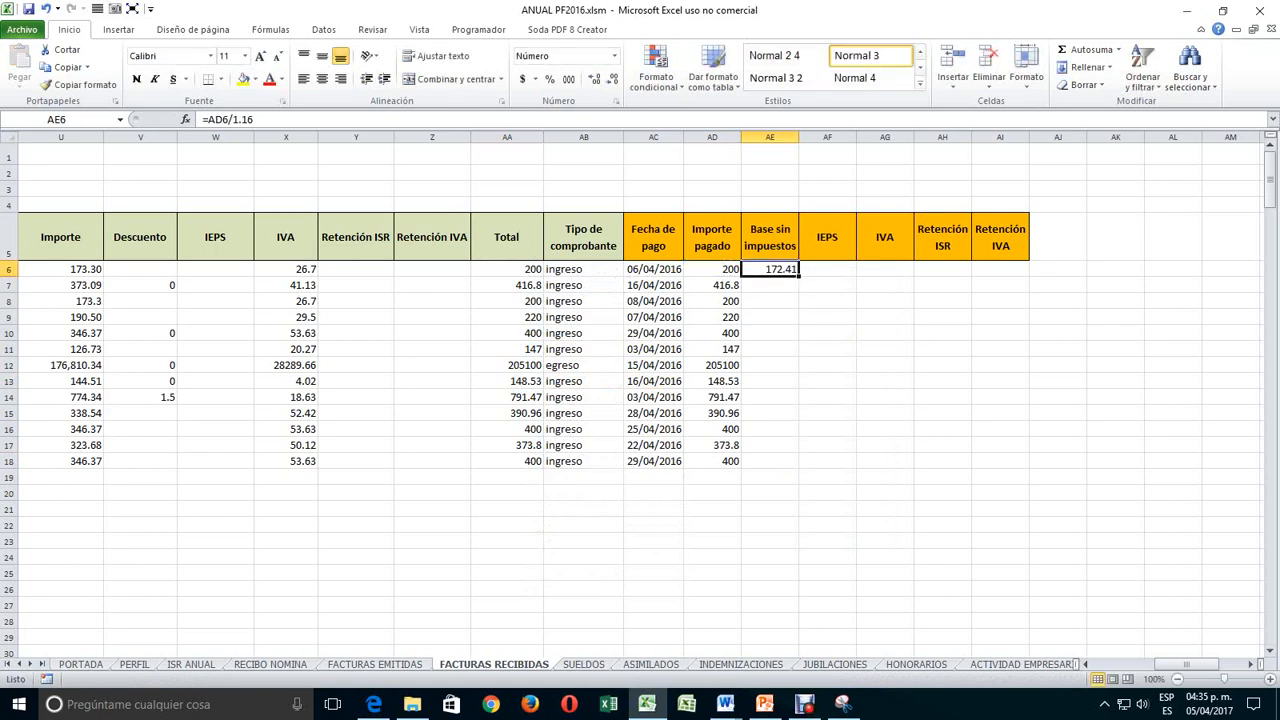
{"action": "left_click_drag", "start_coordinate": [798, 277], "coordinate": [798, 466]}
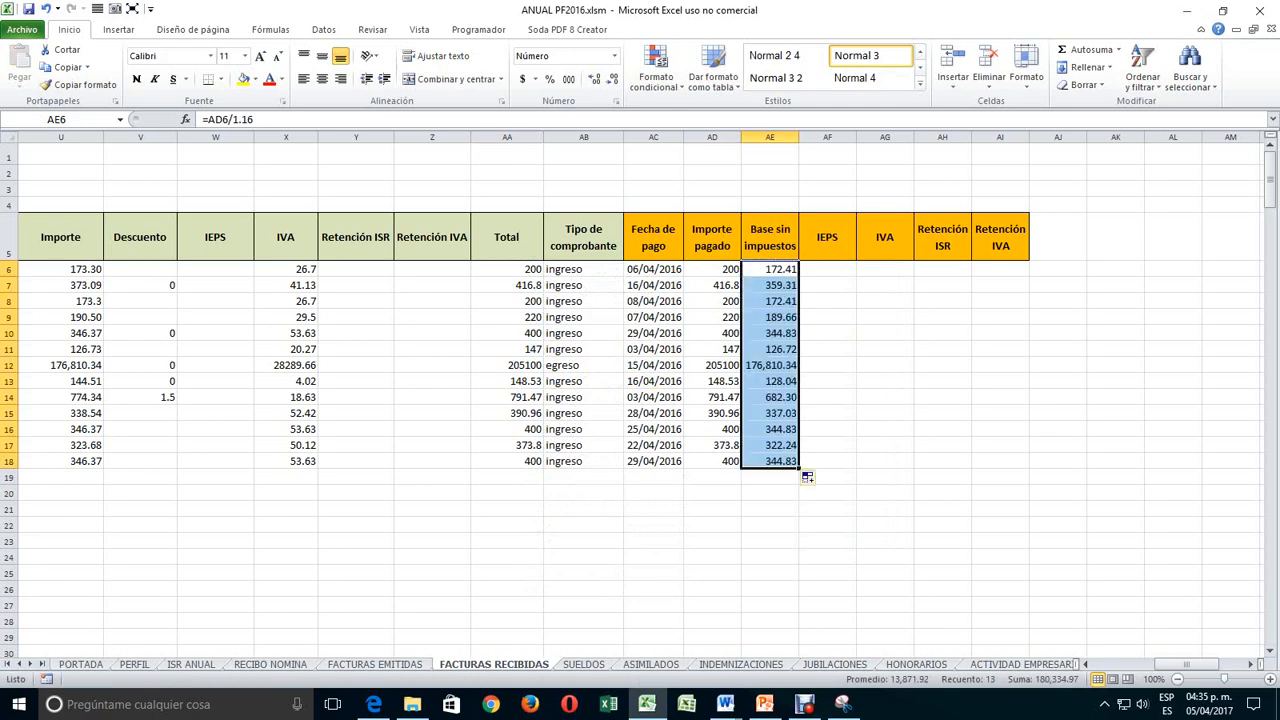
{"action": "left_click", "coordinate": [770, 333]}
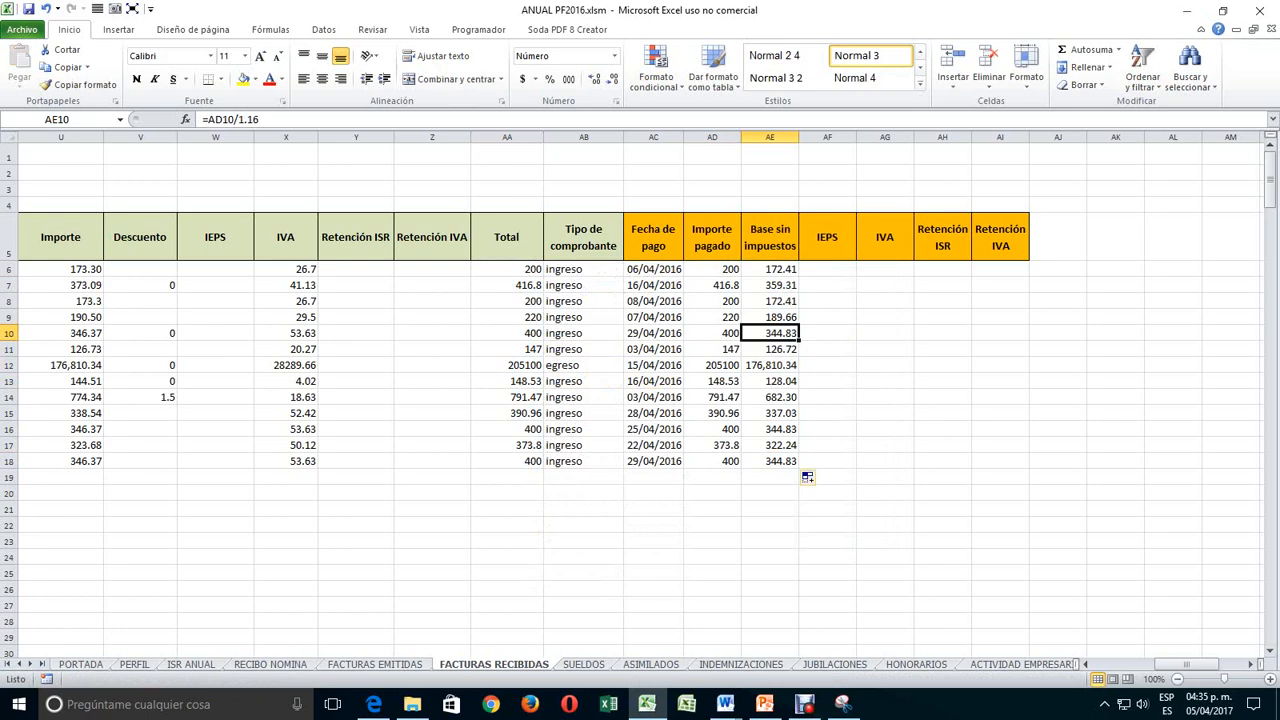
- Calculate the professional activity's taxable profit on the HONORARIOS sheet and check the Utilidad fiscal cell
{"action": "left_click", "coordinate": [916, 665]}
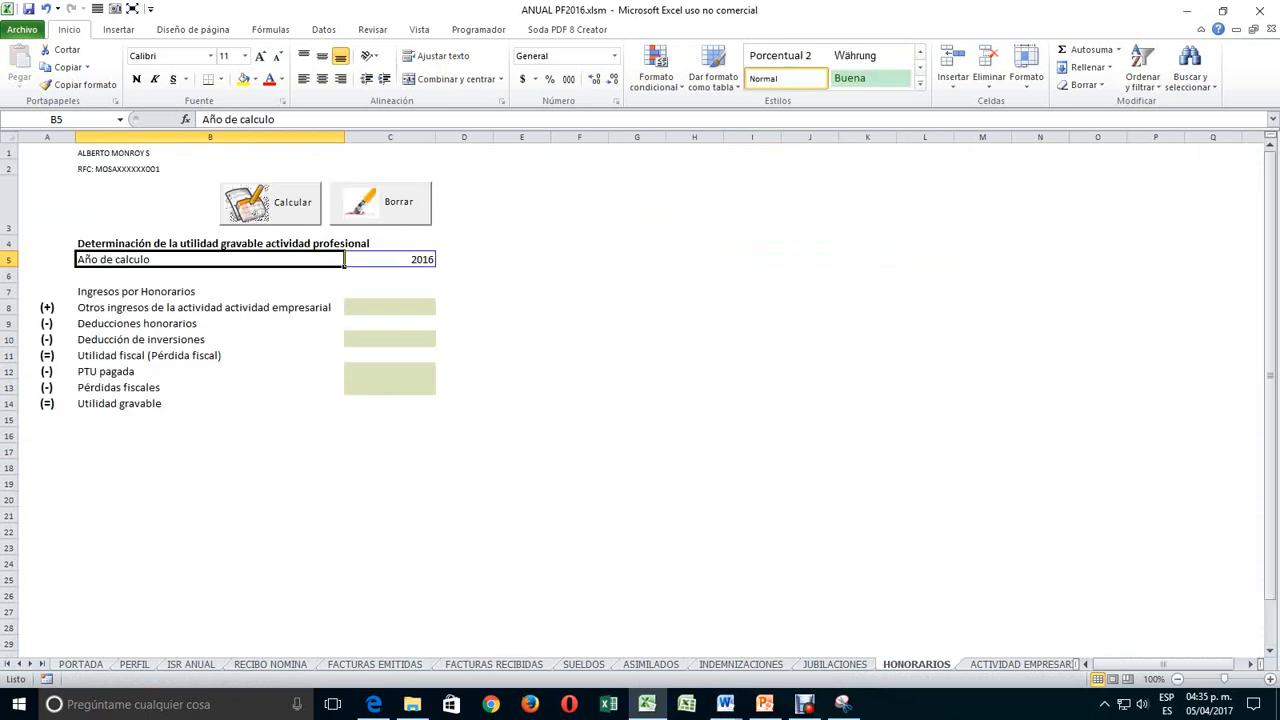
{"action": "left_click", "coordinate": [270, 203]}
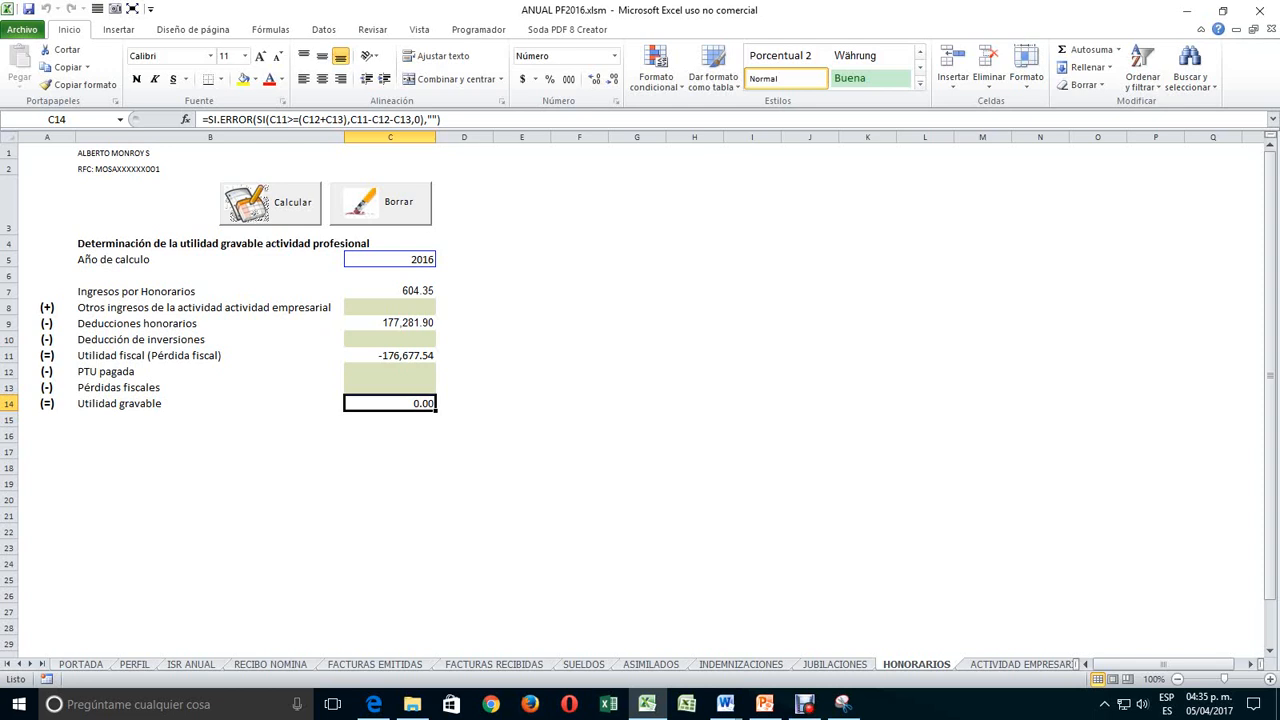
{"action": "left_click", "coordinate": [390, 356]}
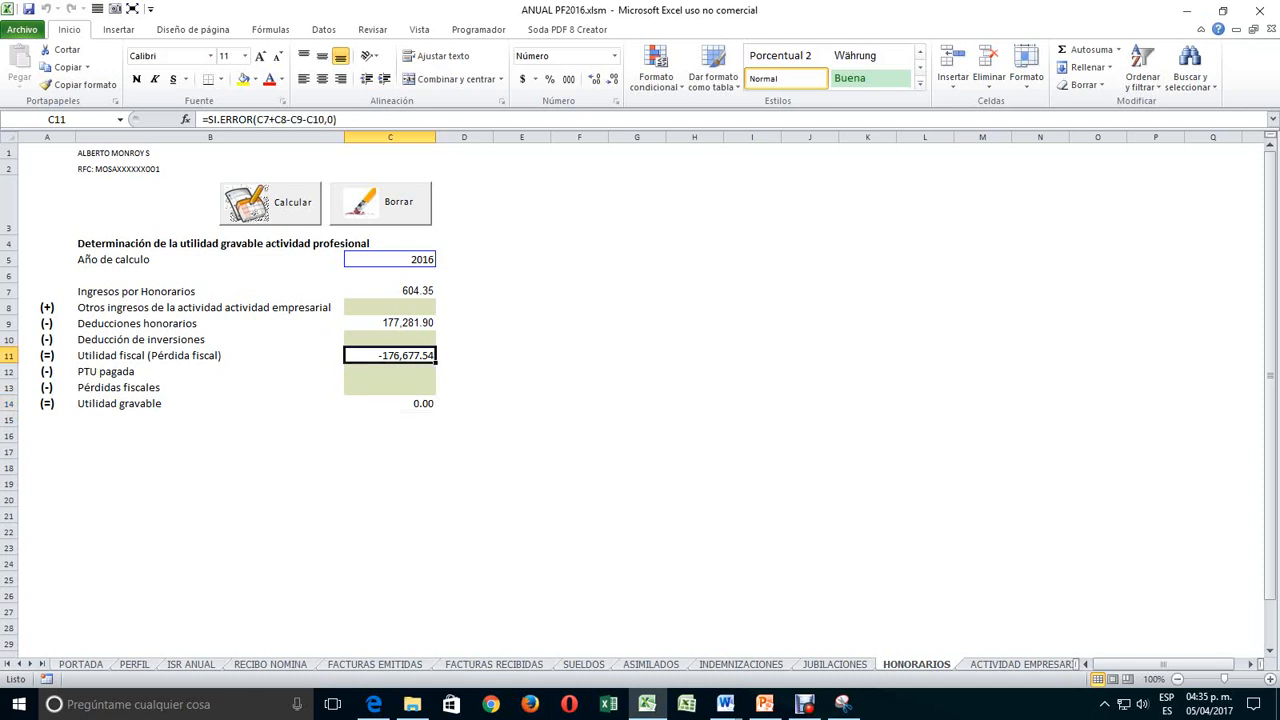
- Calculate the taxable profit on the ACTIVIDAD EMPRESARIAL sheet and check its cells for other income, investment deduction and PTU pagada
{"action": "key", "text": "ctrl+Page_Down"}
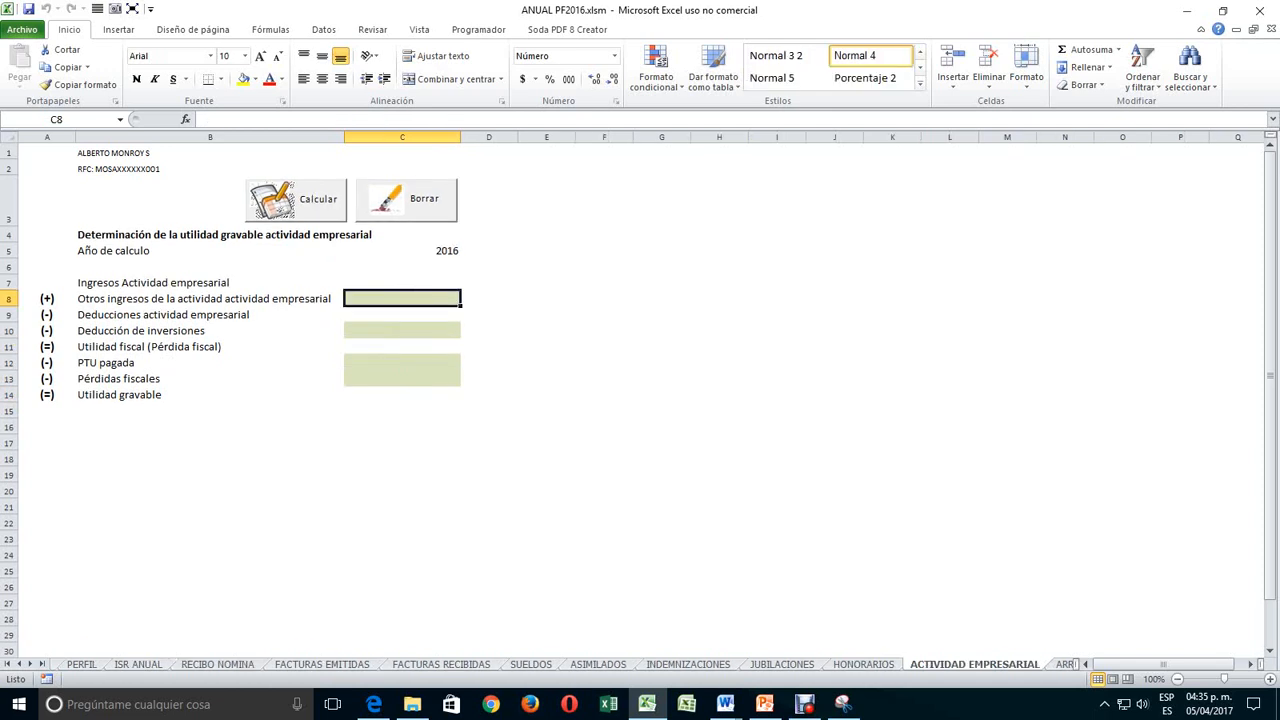
{"action": "left_click", "coordinate": [296, 199]}
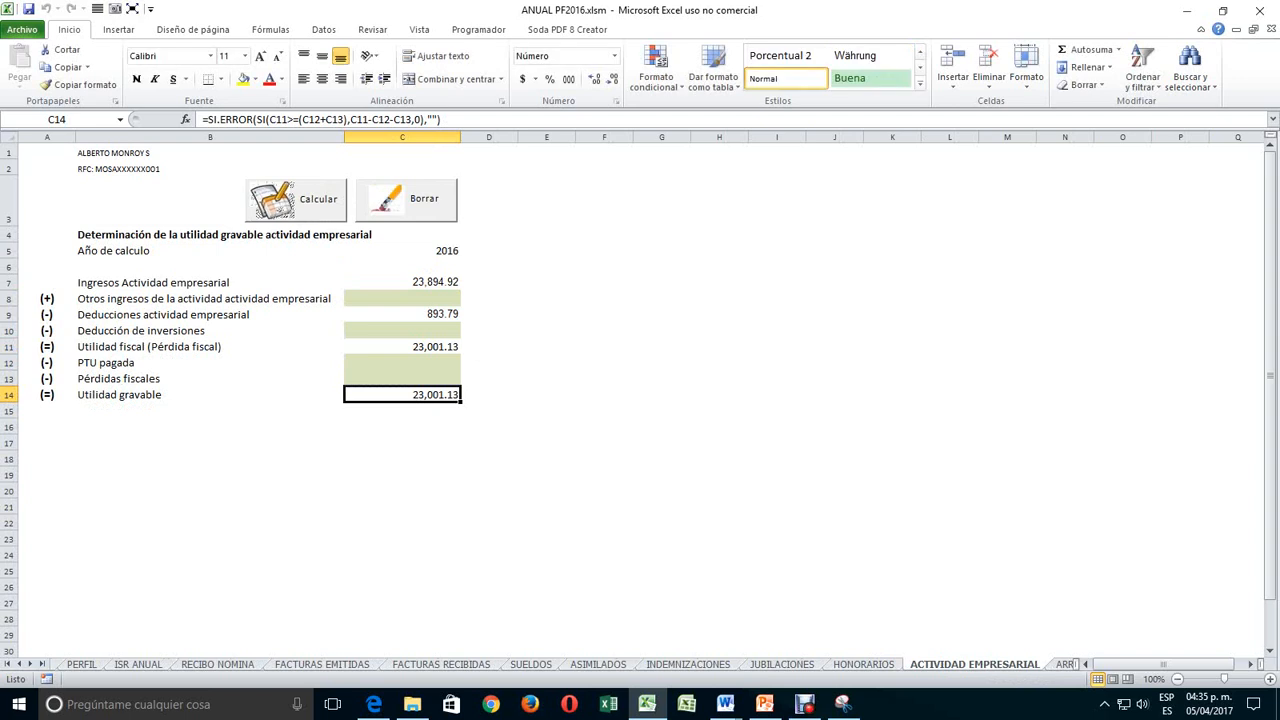
{"action": "left_click", "coordinate": [402, 299]}
{"action": "left_click", "coordinate": [402, 331]}
{"action": "left_click", "coordinate": [402, 363]}
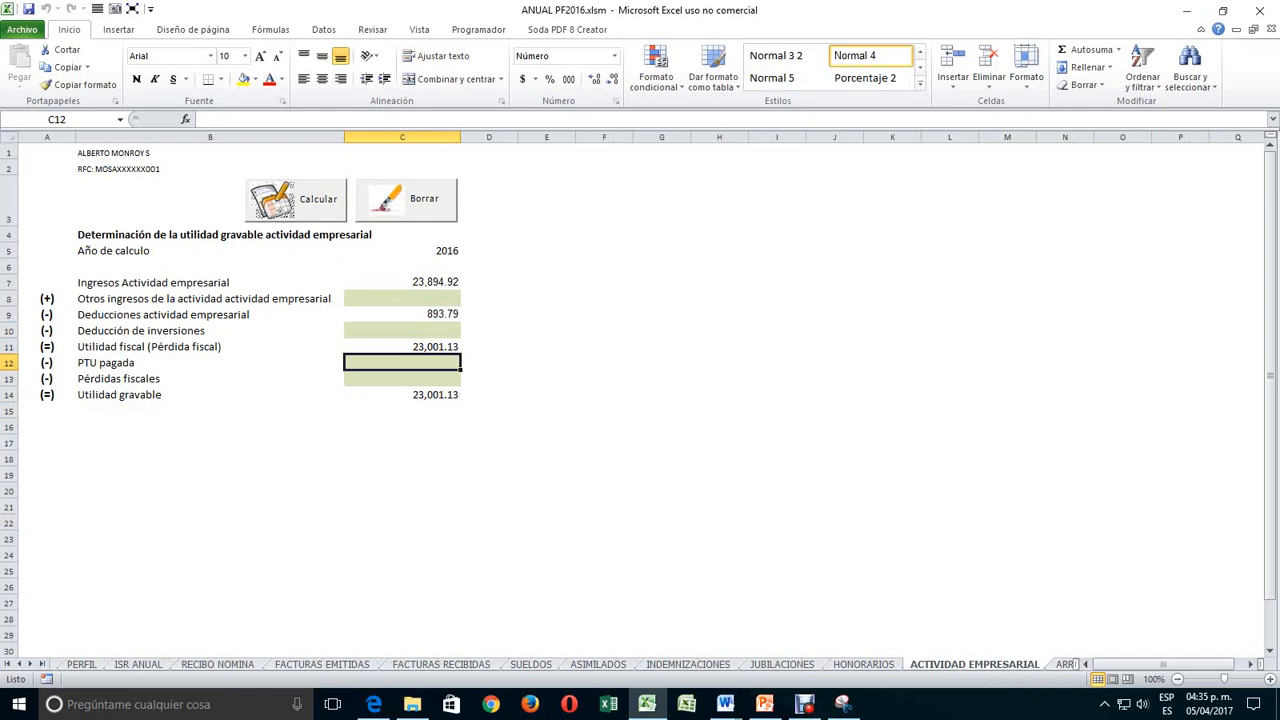
- Calculate the real estate rental results on the ARRENDAMIENTO sheet
{"action": "double_click", "coordinate": [30, 664]}
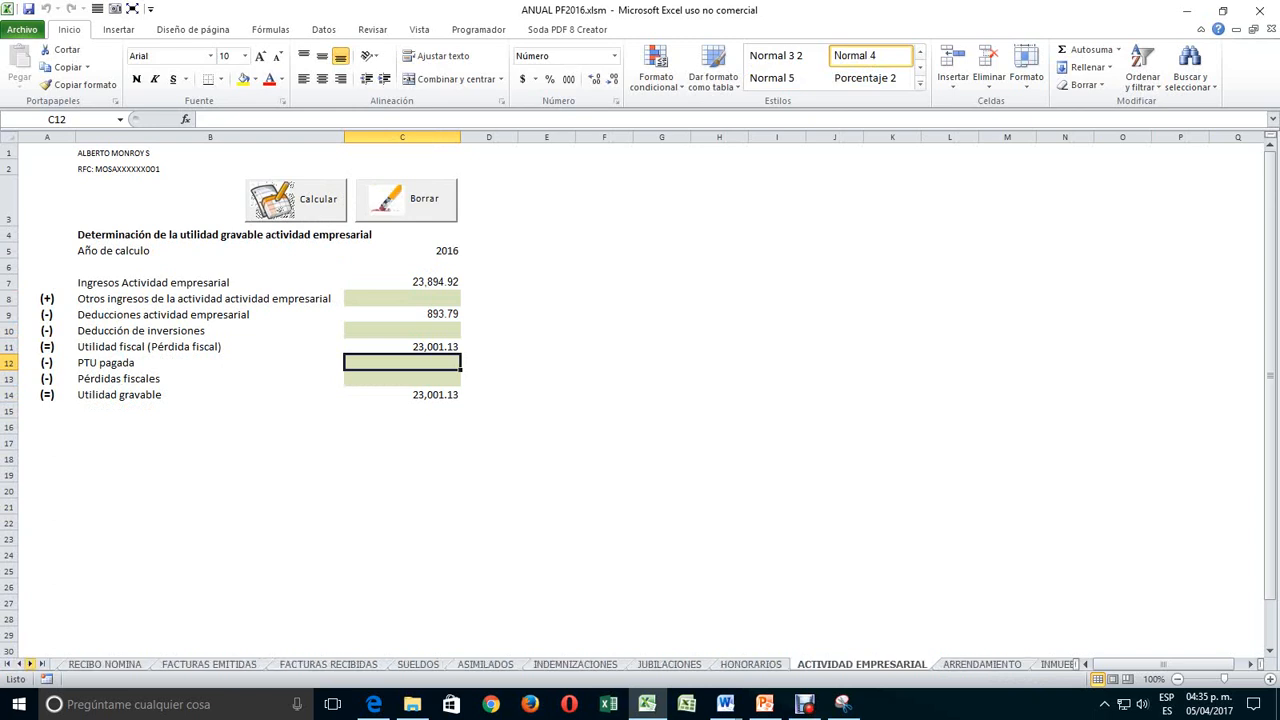
{"action": "left_click", "coordinate": [982, 664]}
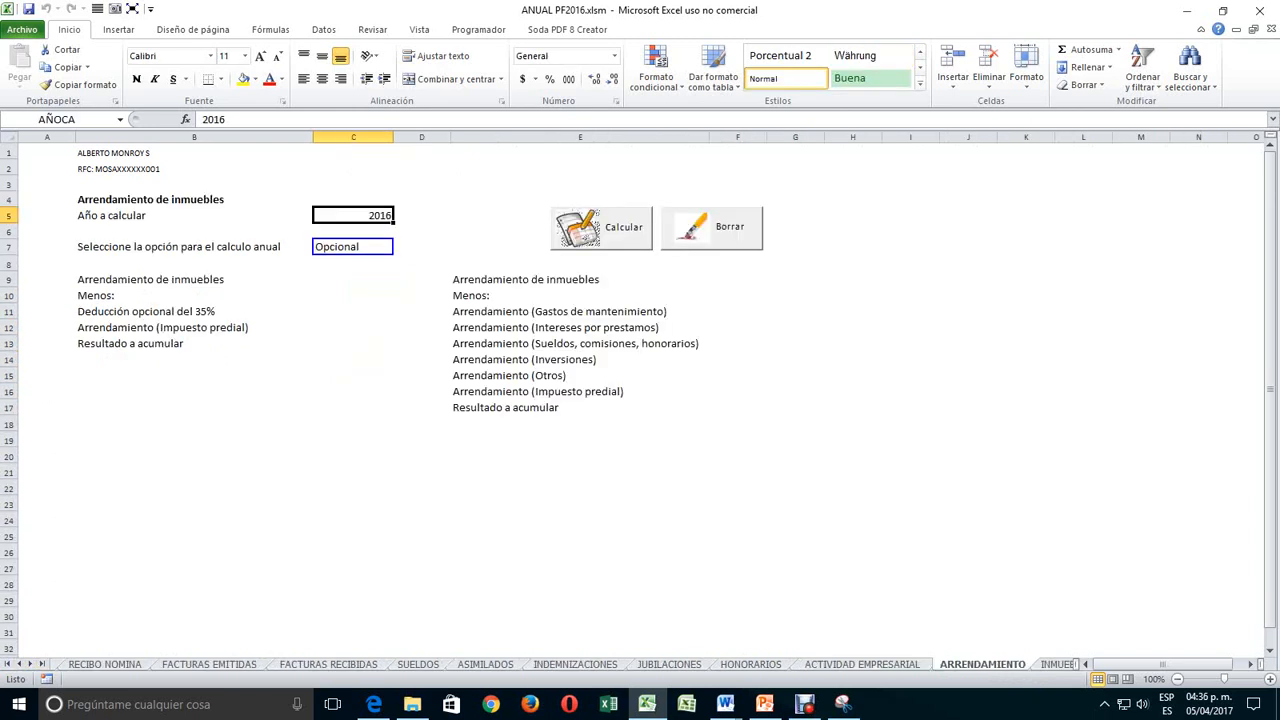
{"action": "left_click", "coordinate": [601, 228]}
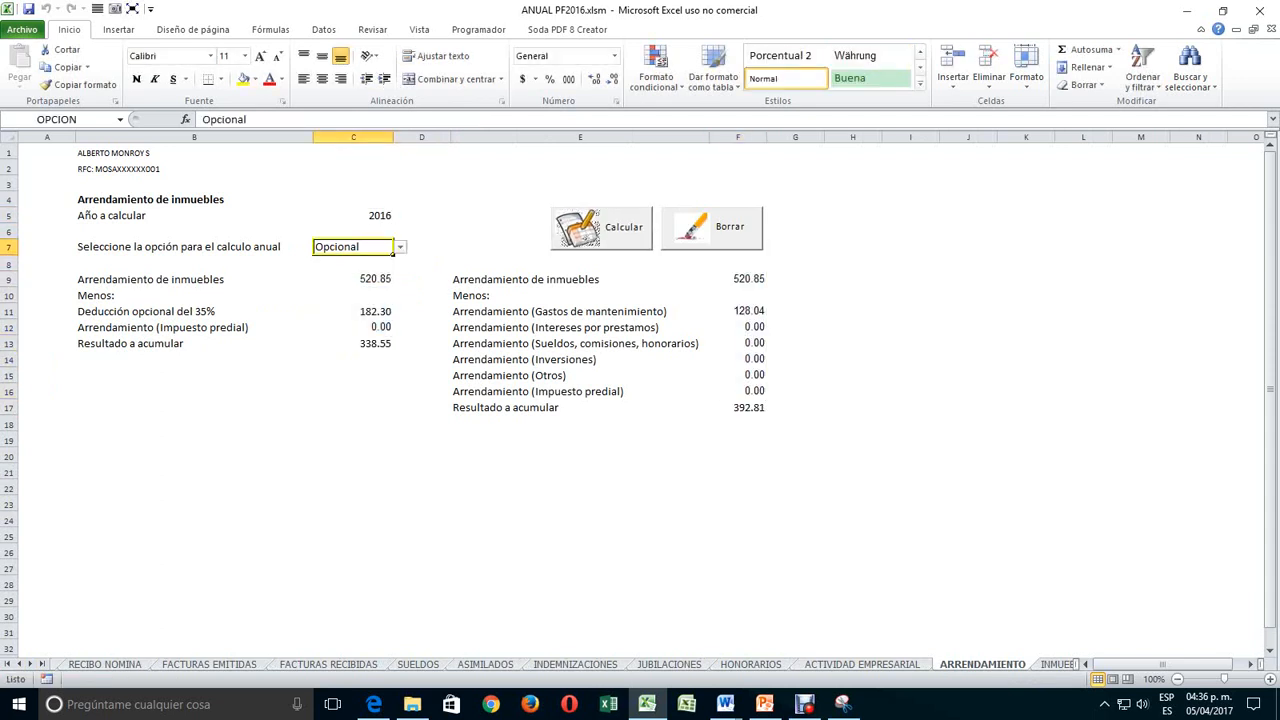
- Try the alternative annual calculation option for rentals in C7 and set it back to Opcional
{"action": "left_click", "coordinate": [400, 247]}
{"action": "left_click", "coordinate": [345, 271]}
{"action": "key", "text": "alt+Down"}
{"action": "key", "text": "Down"}
{"action": "key", "text": "Return"}
- Open the DPERSONALES sheet and widen column F to fit its contents
{"action": "left_click", "coordinate": [42, 664]}
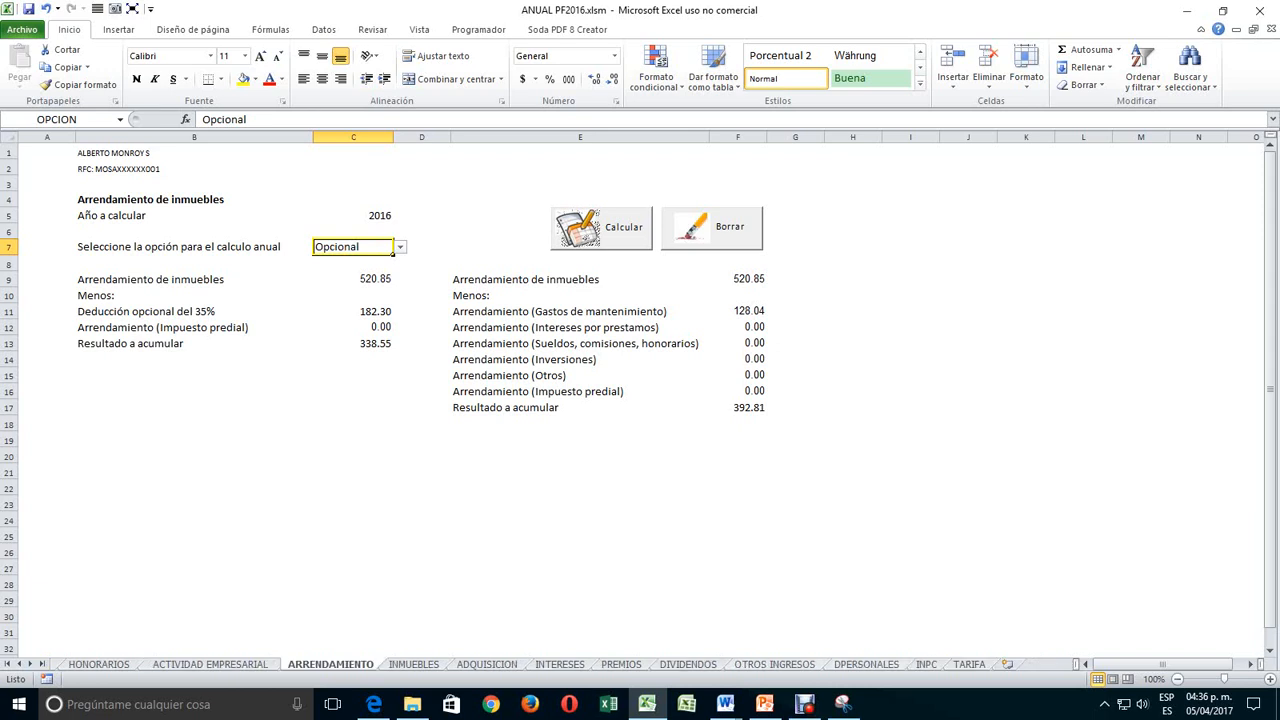
{"action": "left_click", "coordinate": [866, 664]}
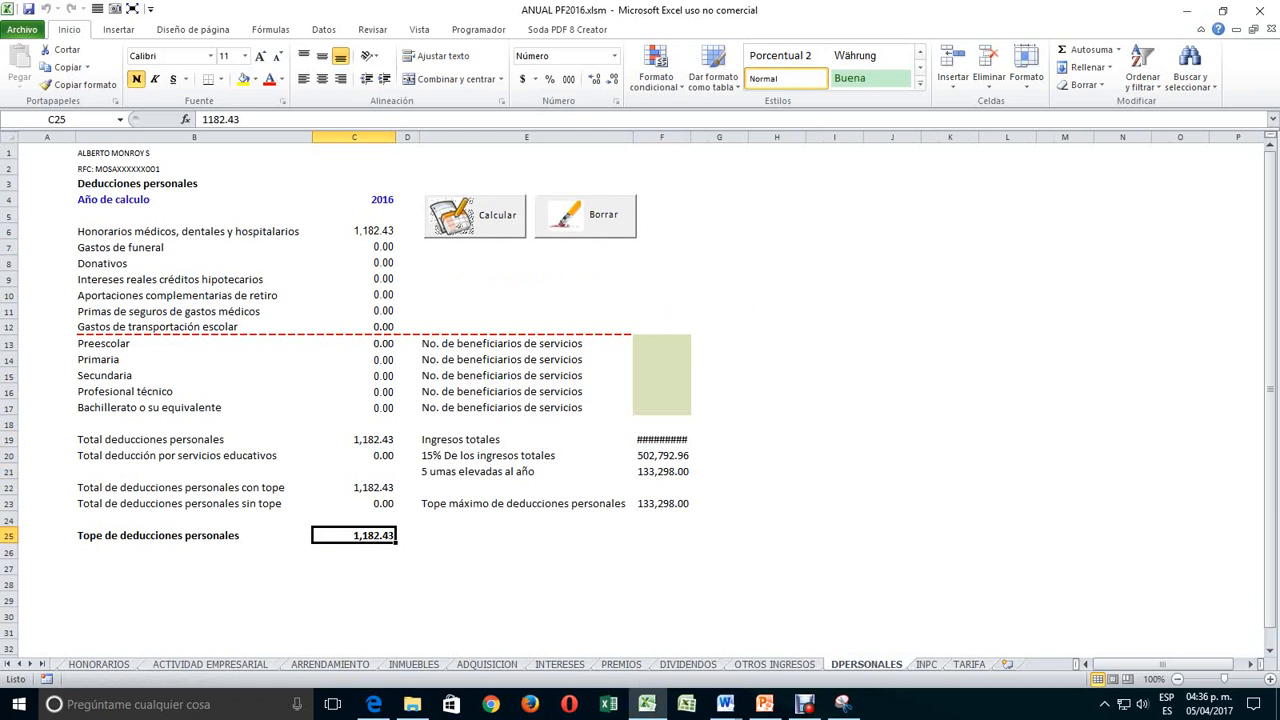
{"action": "double_click", "coordinate": [691, 137]}
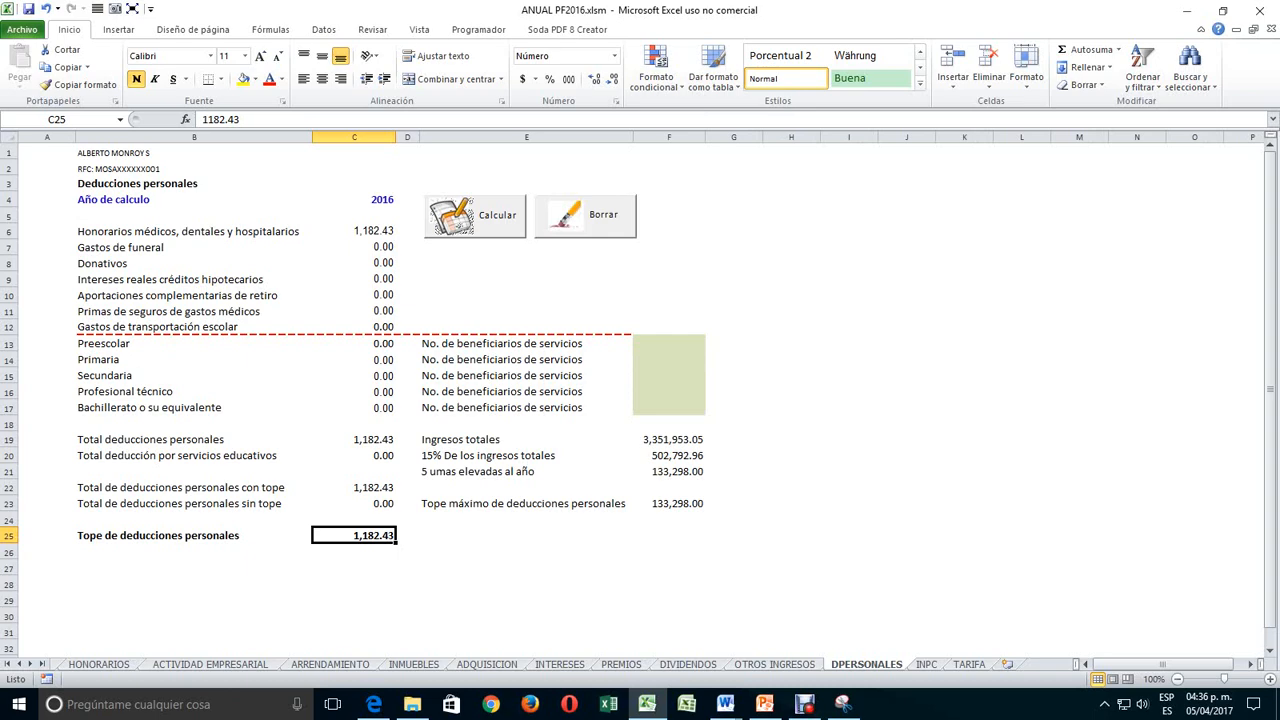
- Run and confirm the annual calculation on the ISR ANUAL sheet, and review the business, professional and rental income amounts
{"action": "left_click", "coordinate": [7, 664]}
{"action": "left_click", "coordinate": [190, 664]}
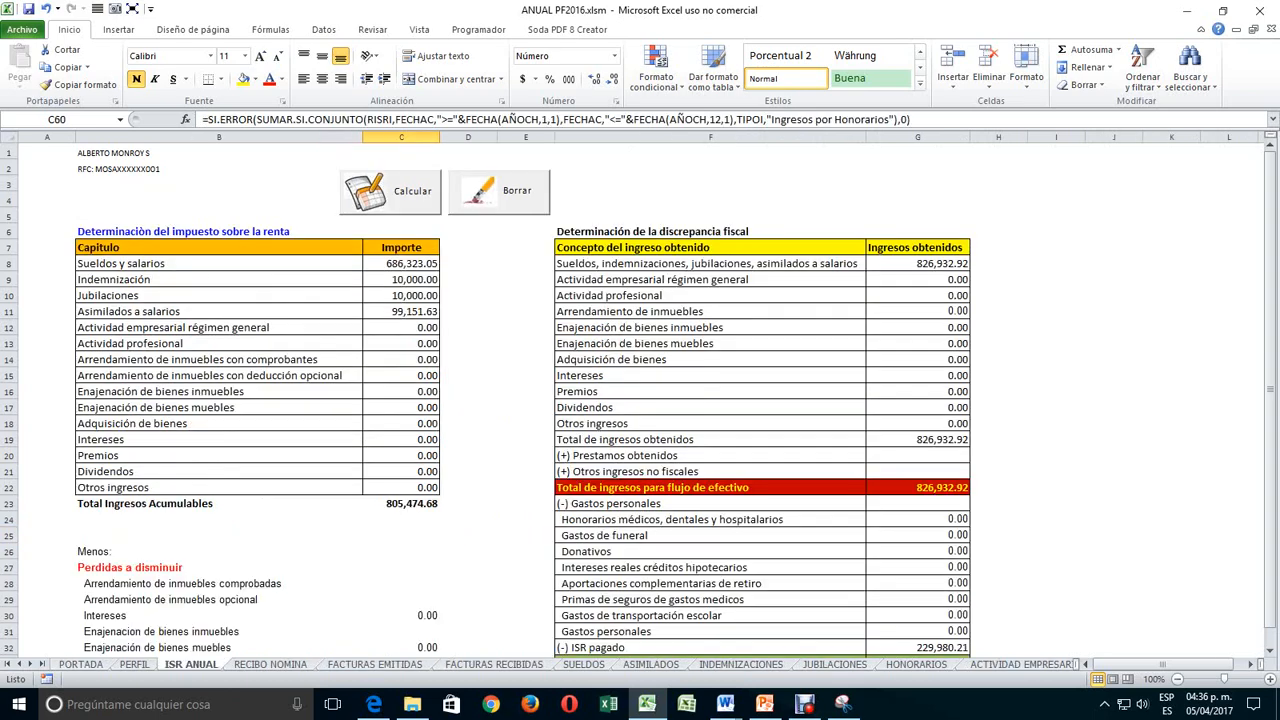
{"action": "left_click", "coordinate": [390, 191]}
{"action": "left_click", "coordinate": [609, 408]}
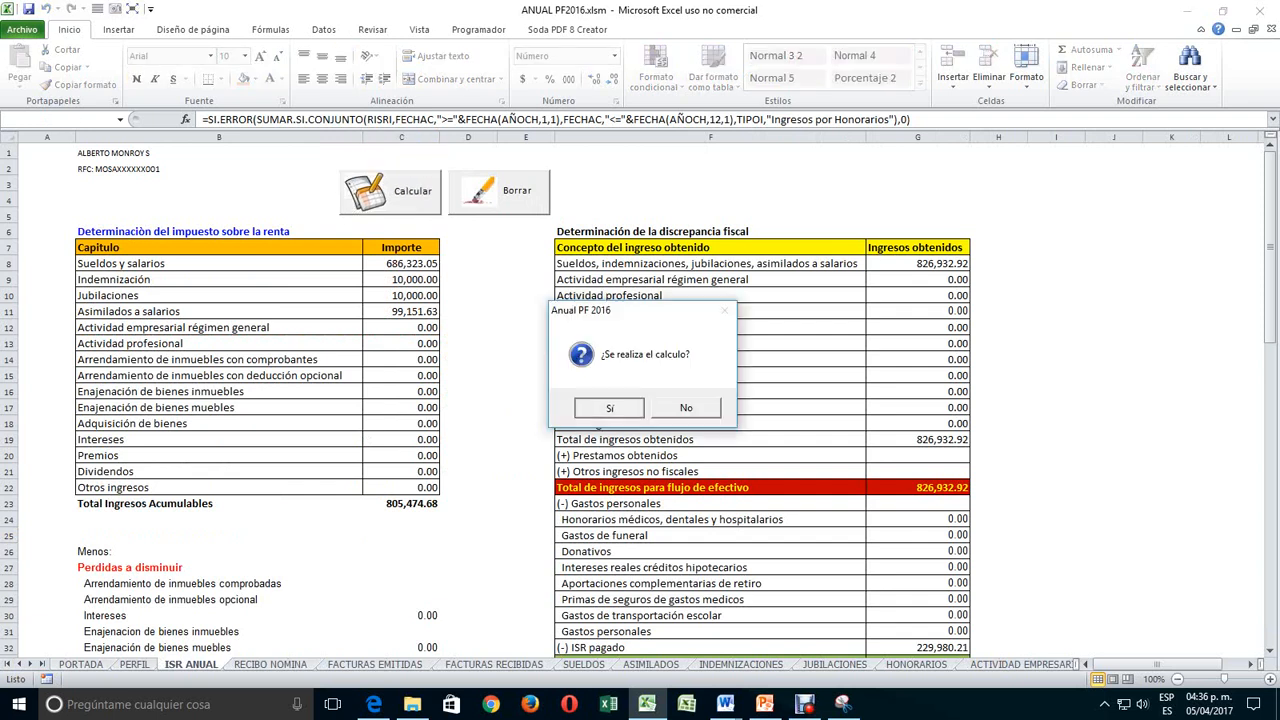
{"action": "key", "text": "Return"}
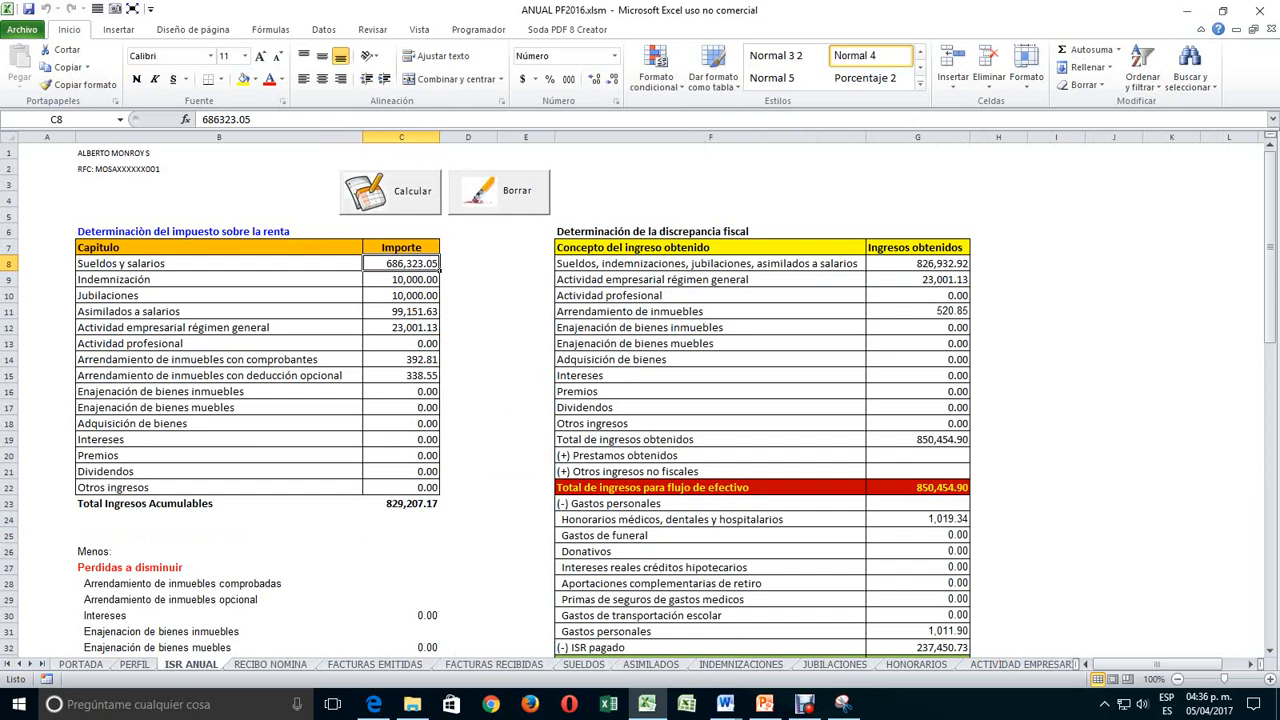
{"action": "left_click", "coordinate": [401, 328]}
{"action": "left_click", "coordinate": [401, 344]}
{"action": "left_click", "coordinate": [401, 376]}
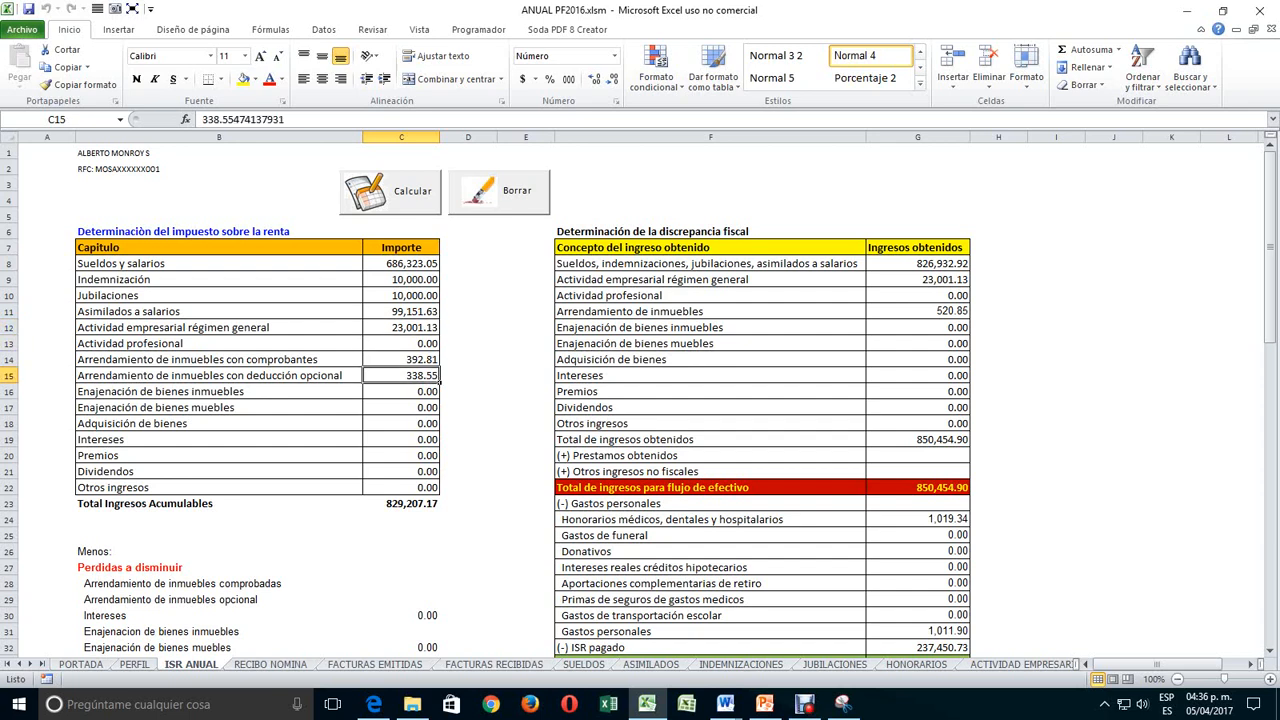
{"action": "left_click", "coordinate": [401, 360]}
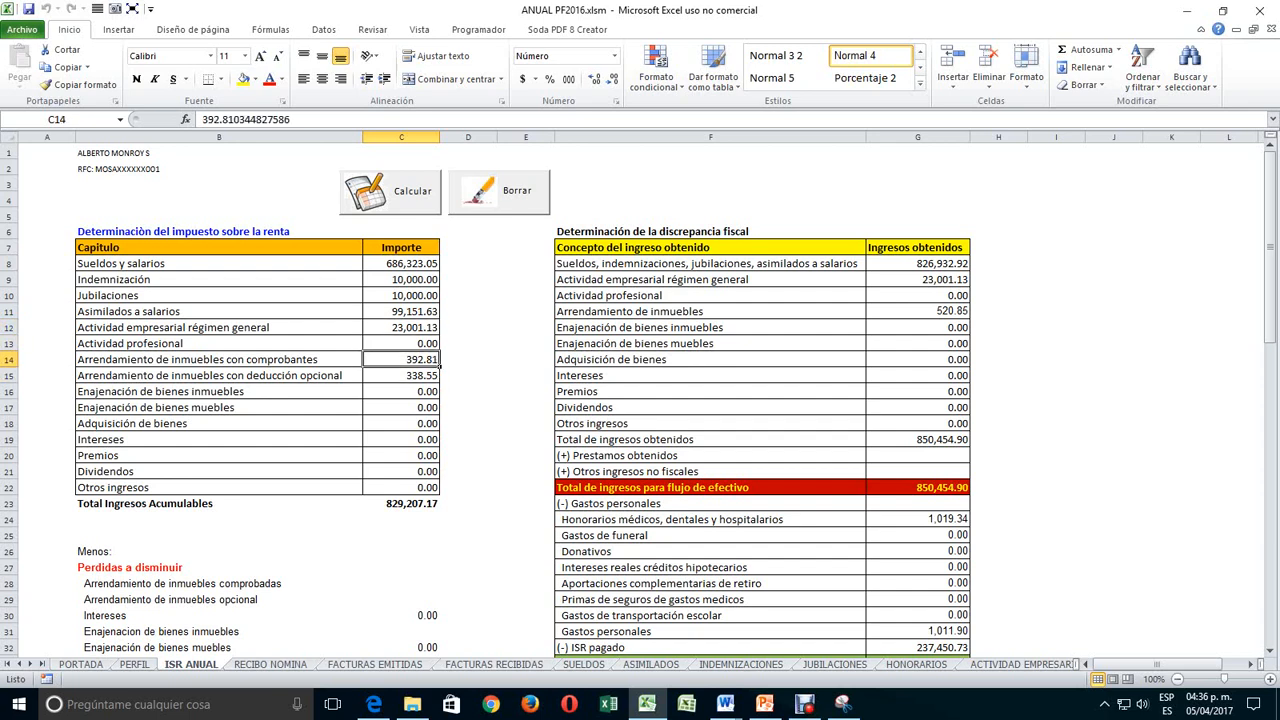
{"action": "left_click", "coordinate": [401, 376]}
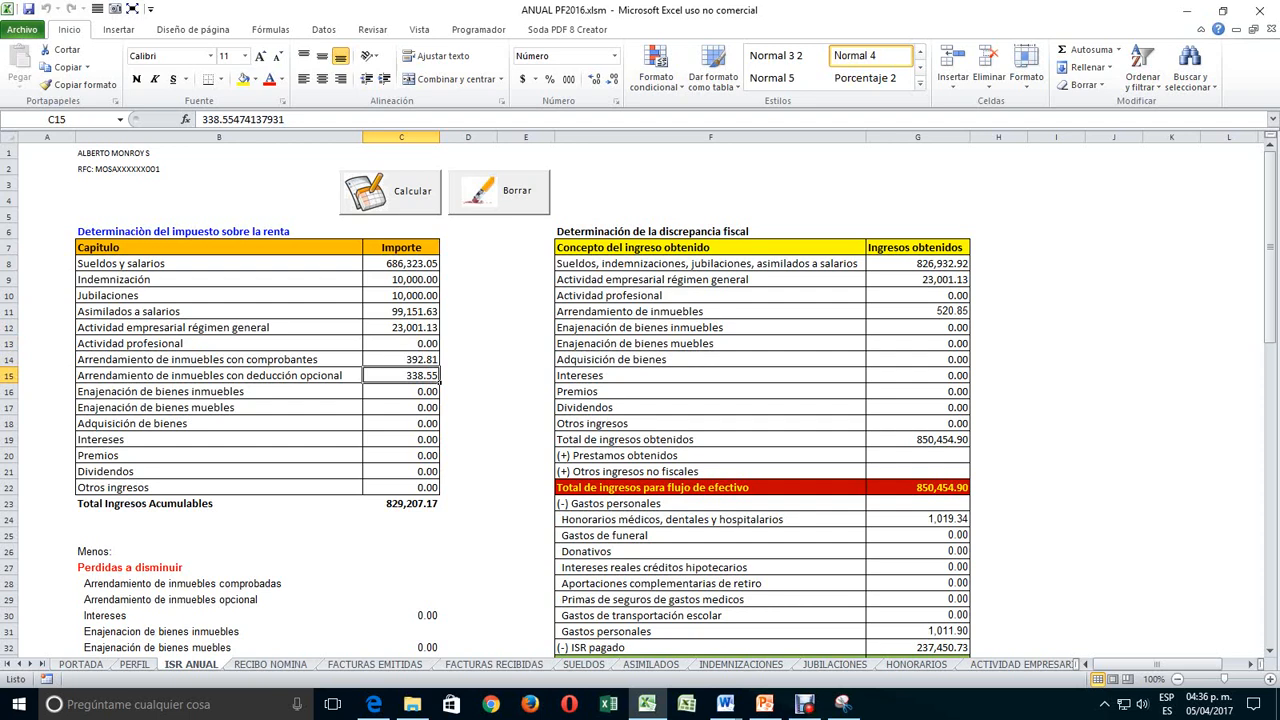
- Try zeroing the optional-deduction rental income in C15 of the ISR ANUAL sheet, and rerun the annual calculation
{"action": "type", "text": "0"}
{"action": "key", "text": "Return"}
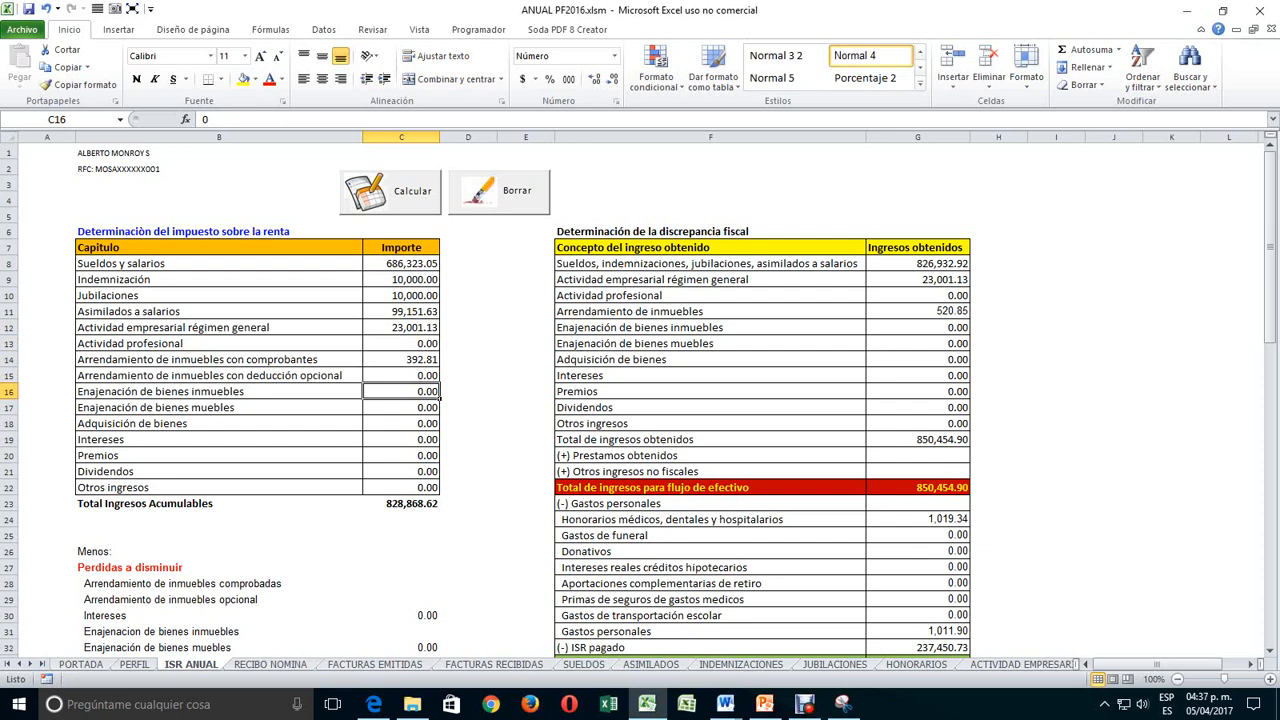
{"action": "left_click", "coordinate": [390, 191]}
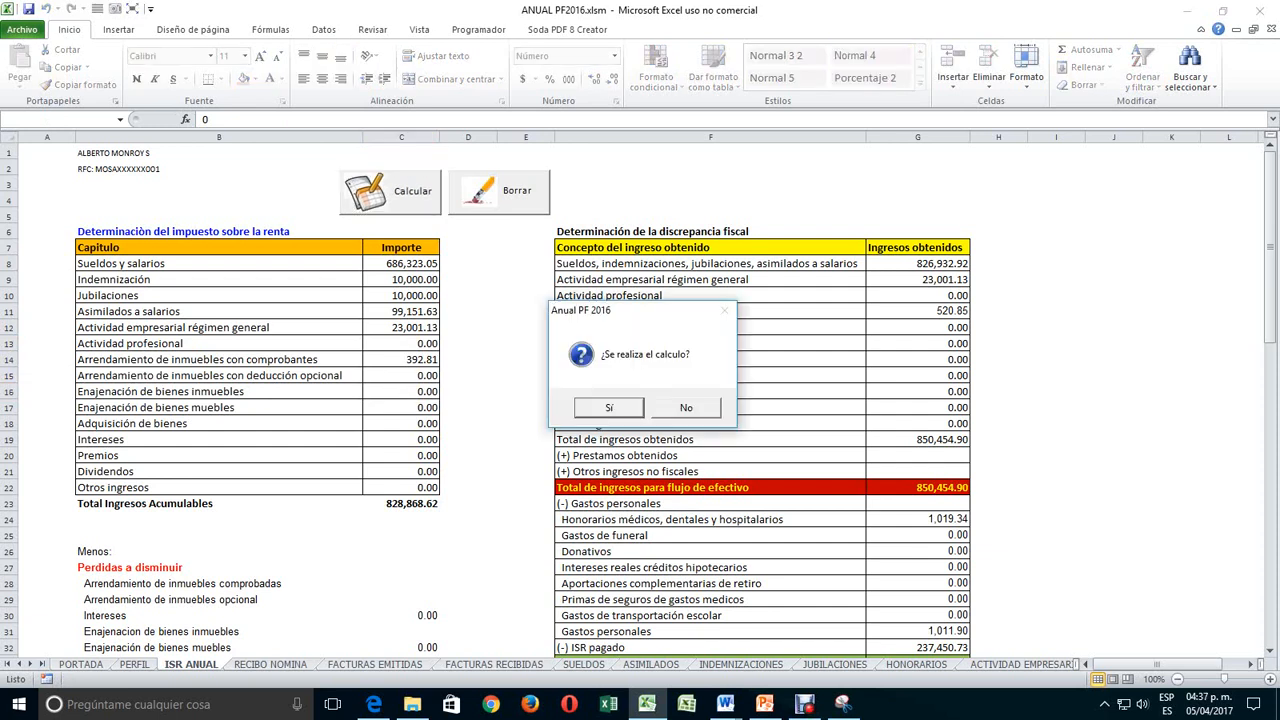
{"action": "key", "text": "Return"}
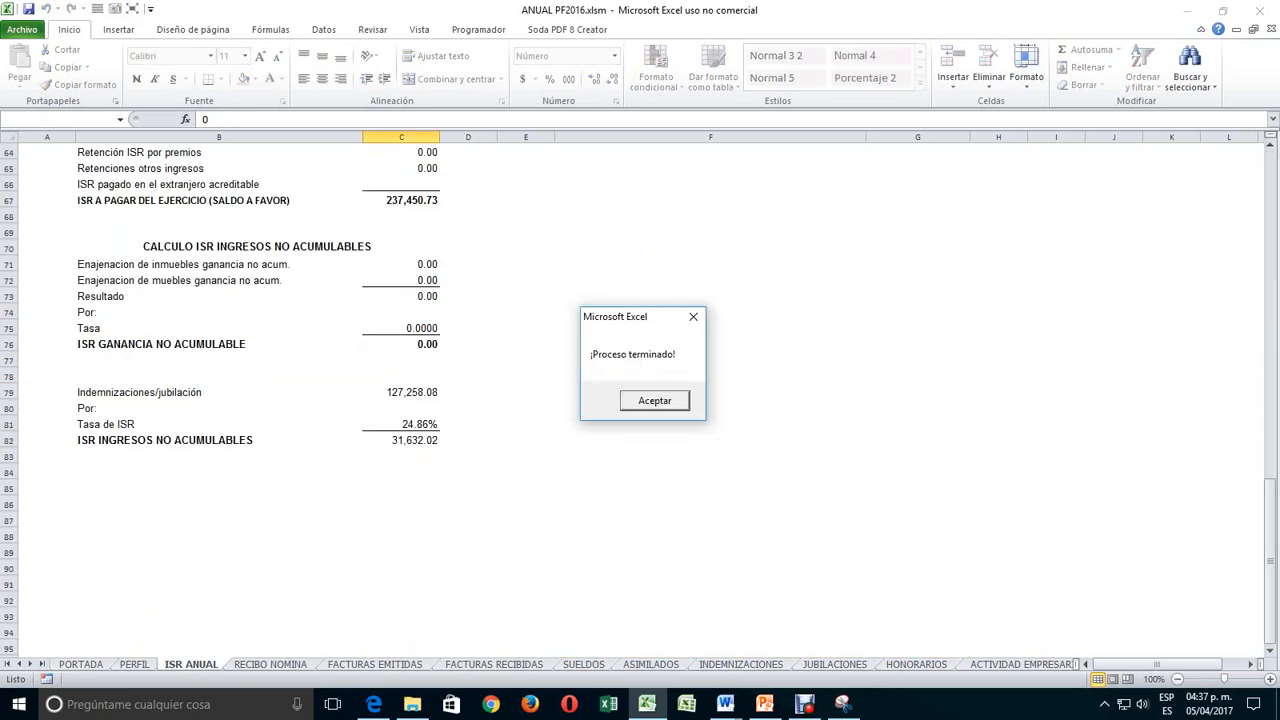
{"action": "key", "text": "Return"}
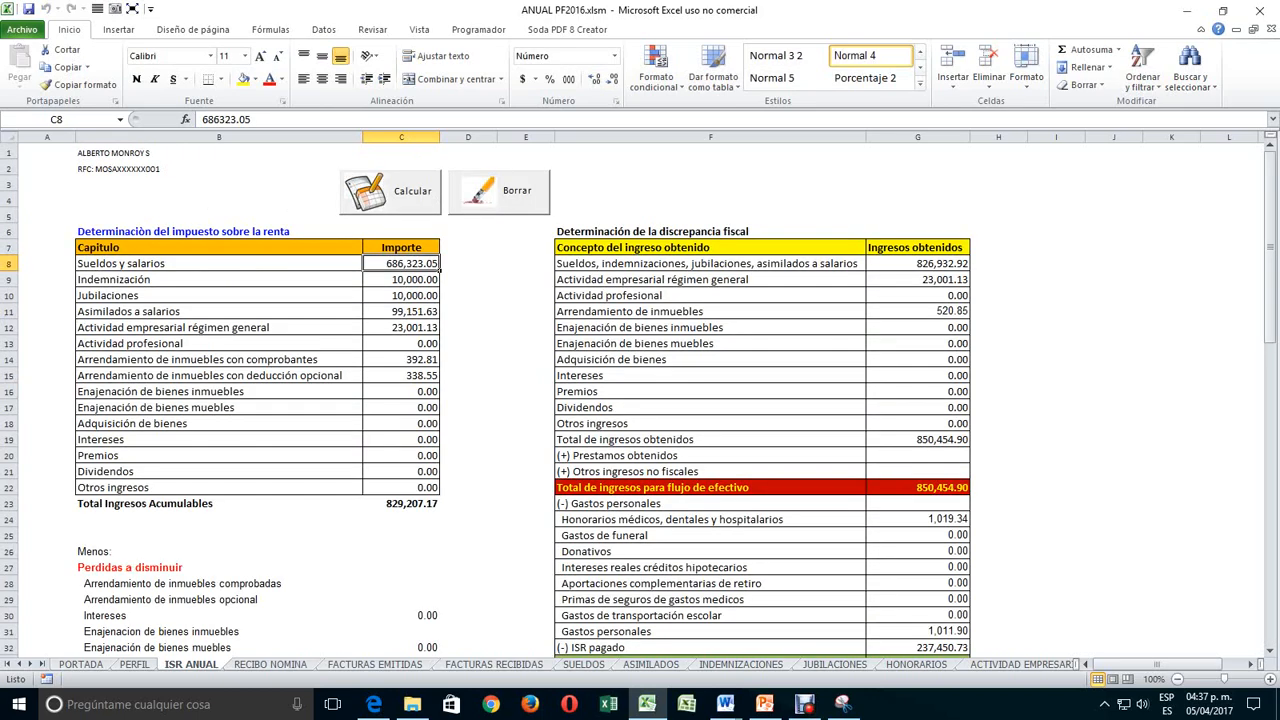
- Set the rental income with receipts (Arrendamiento de inmuebles con comprobantes) in C14 to 0
{"action": "left_click", "coordinate": [401, 360]}
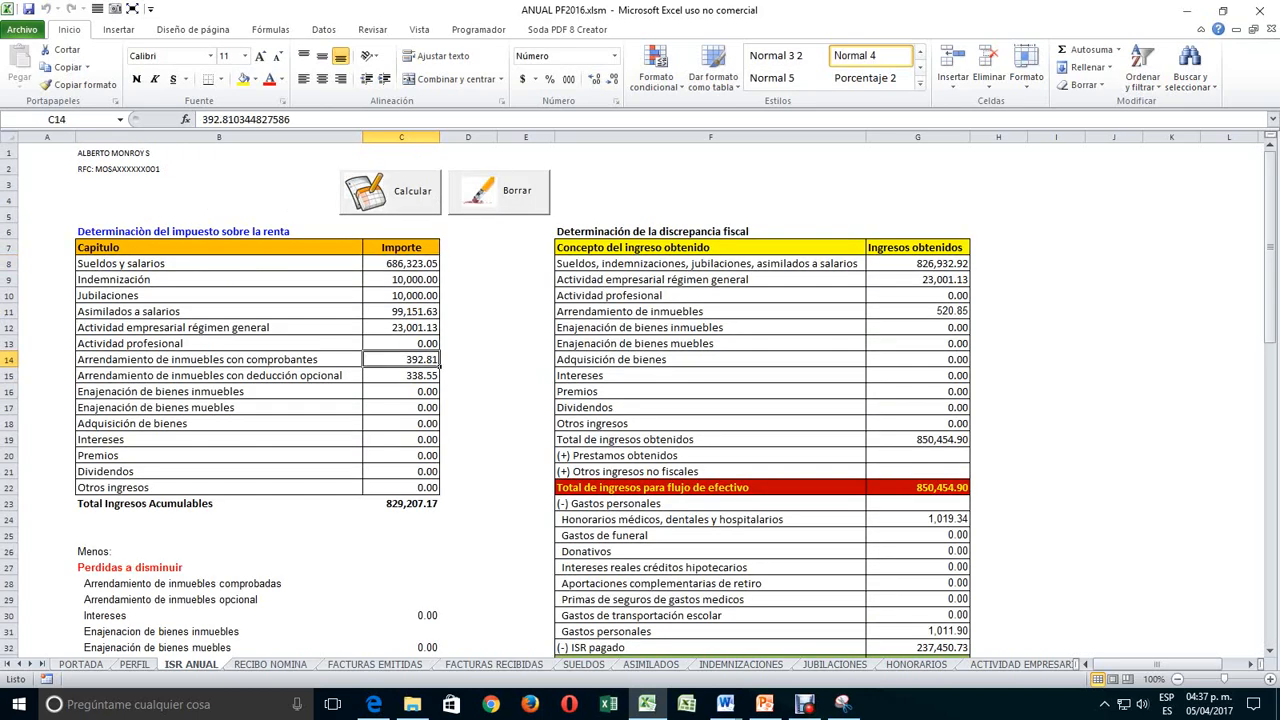
{"action": "type", "text": "0"}
{"action": "key", "text": "Return"}
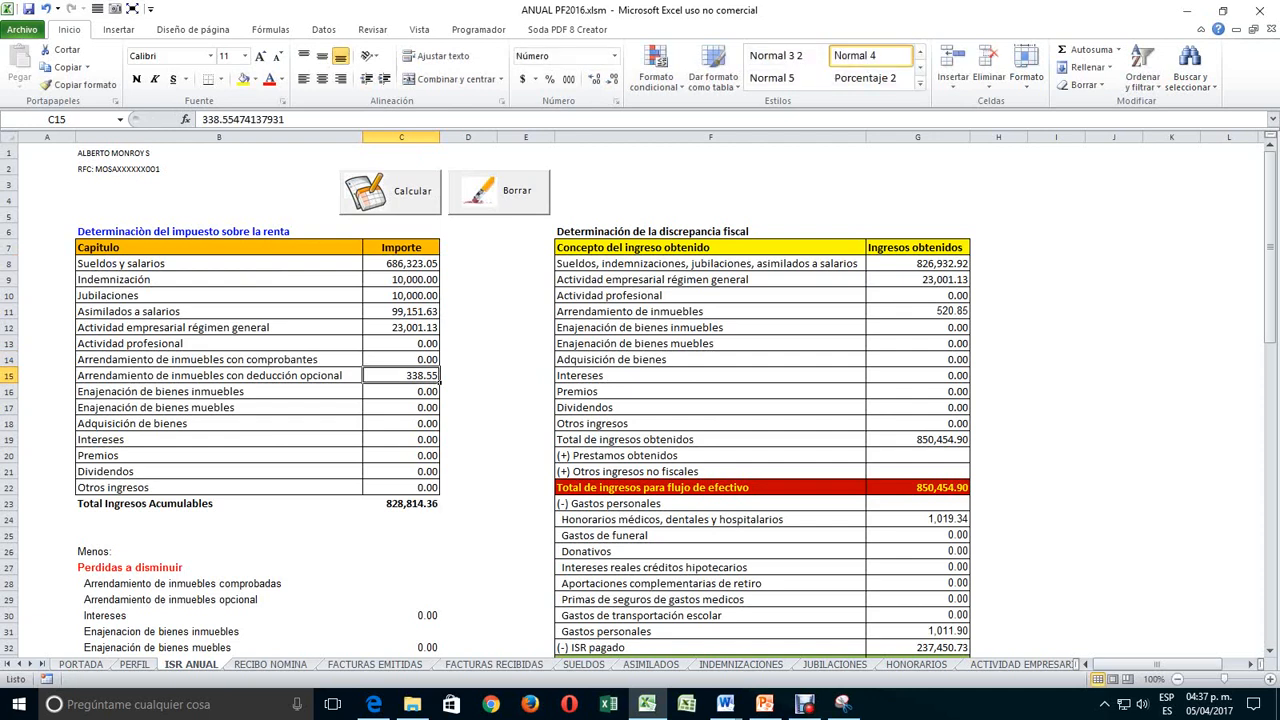
- Examine the total accumulable income, the annual ISR calculation, the provisional payments and the fee and rental withholding formulas
{"action": "left_click", "coordinate": [401, 504]}
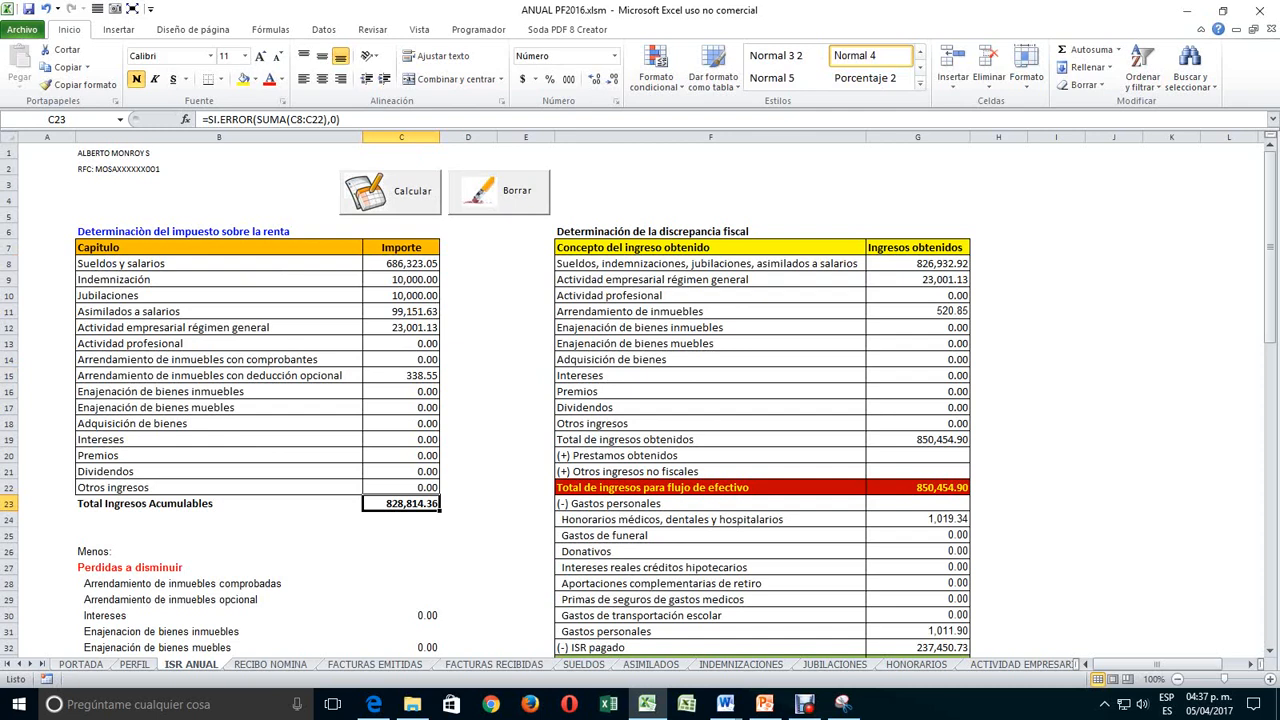
{"action": "scroll", "coordinate": [638, 400], "scroll_direction": "down", "scroll_amount": 9}
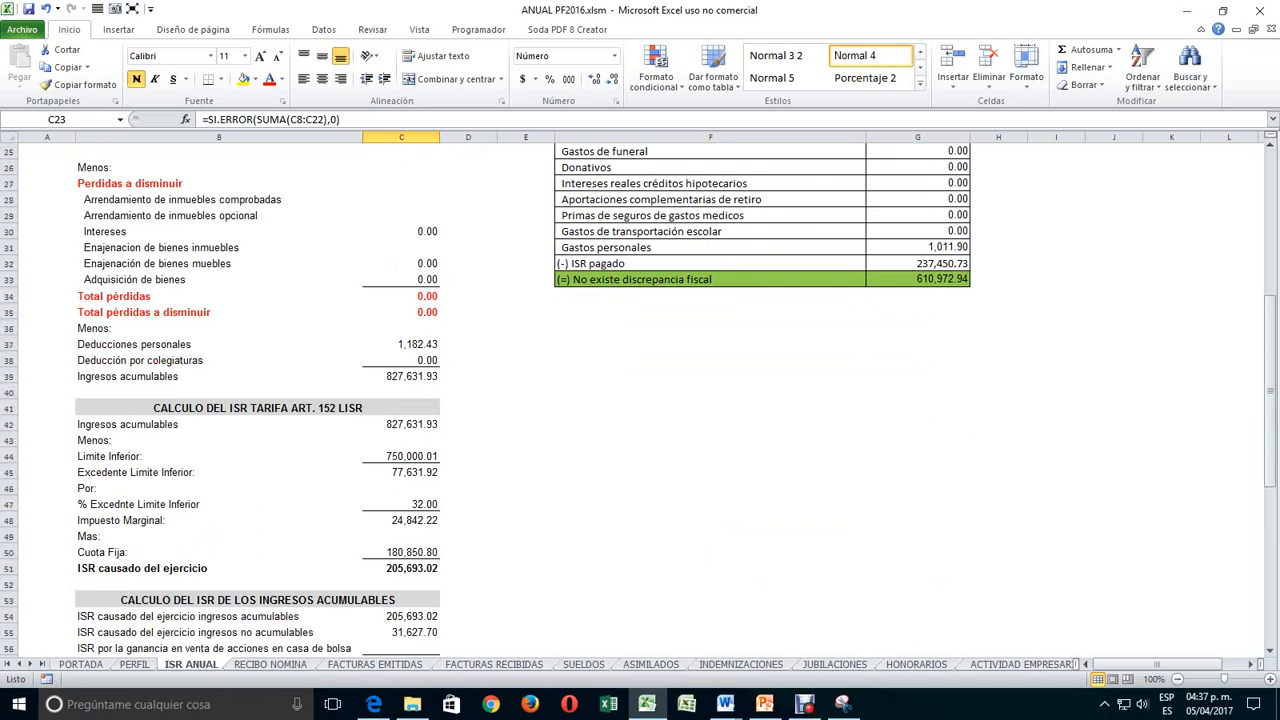
{"action": "scroll", "coordinate": [638, 400], "scroll_direction": "down", "scroll_amount": 4}
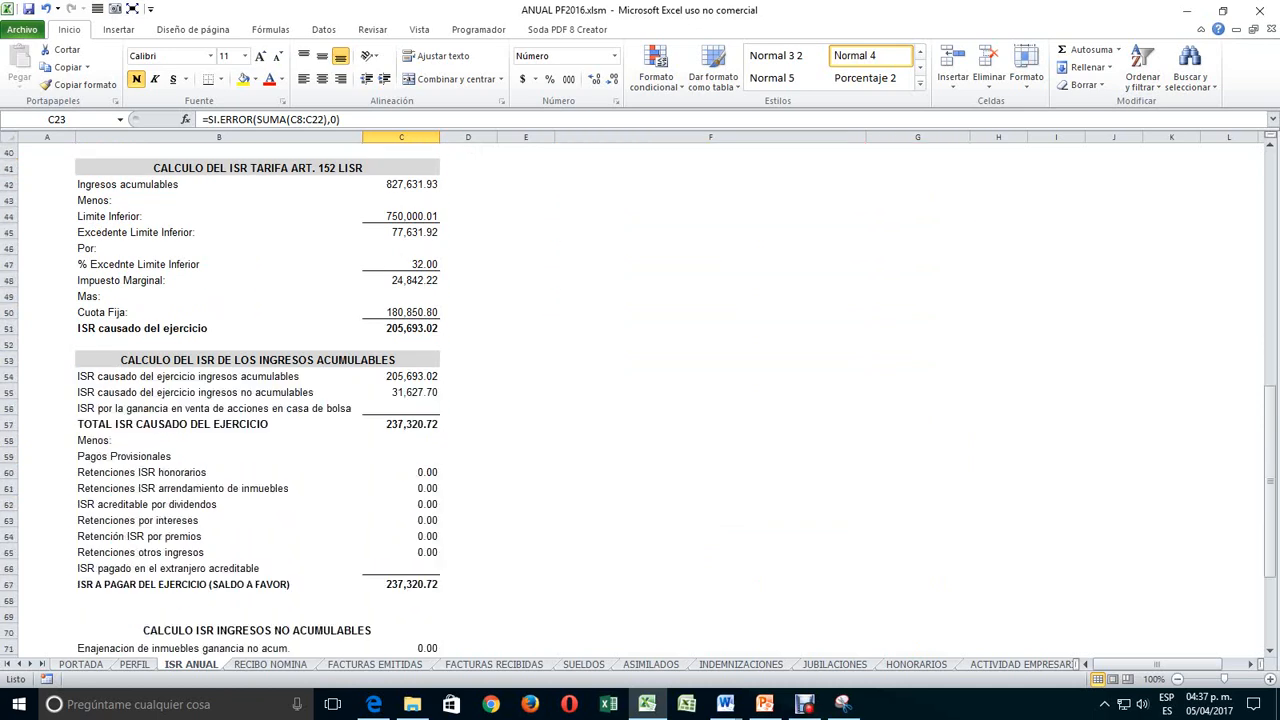
{"action": "scroll", "coordinate": [638, 400], "scroll_direction": "down", "scroll_amount": 1}
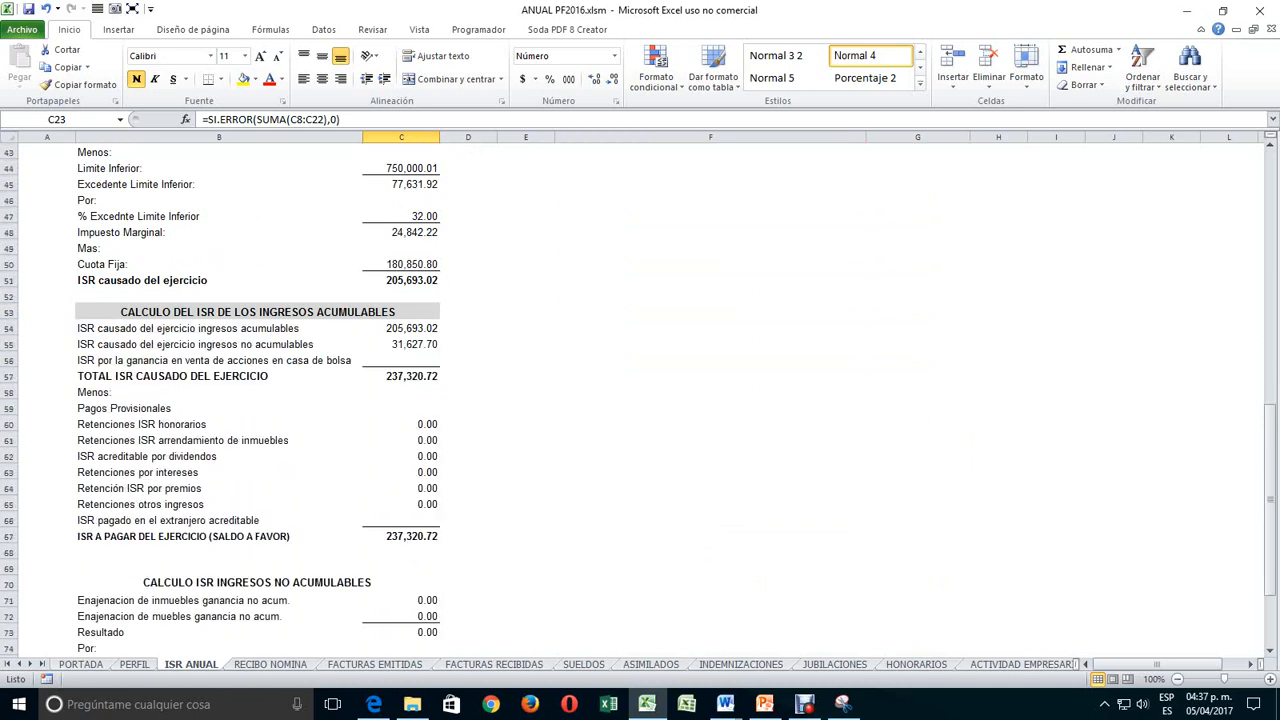
{"action": "left_click", "coordinate": [401, 424]}
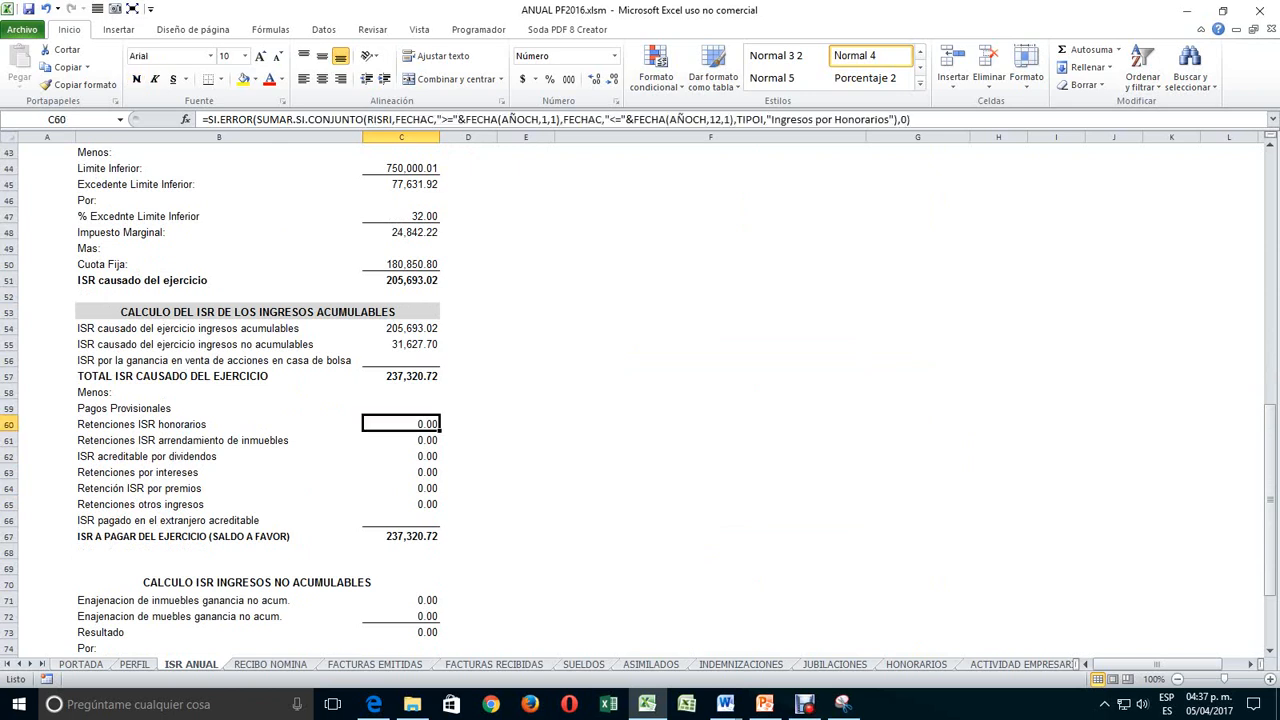
{"action": "left_click", "coordinate": [401, 440]}
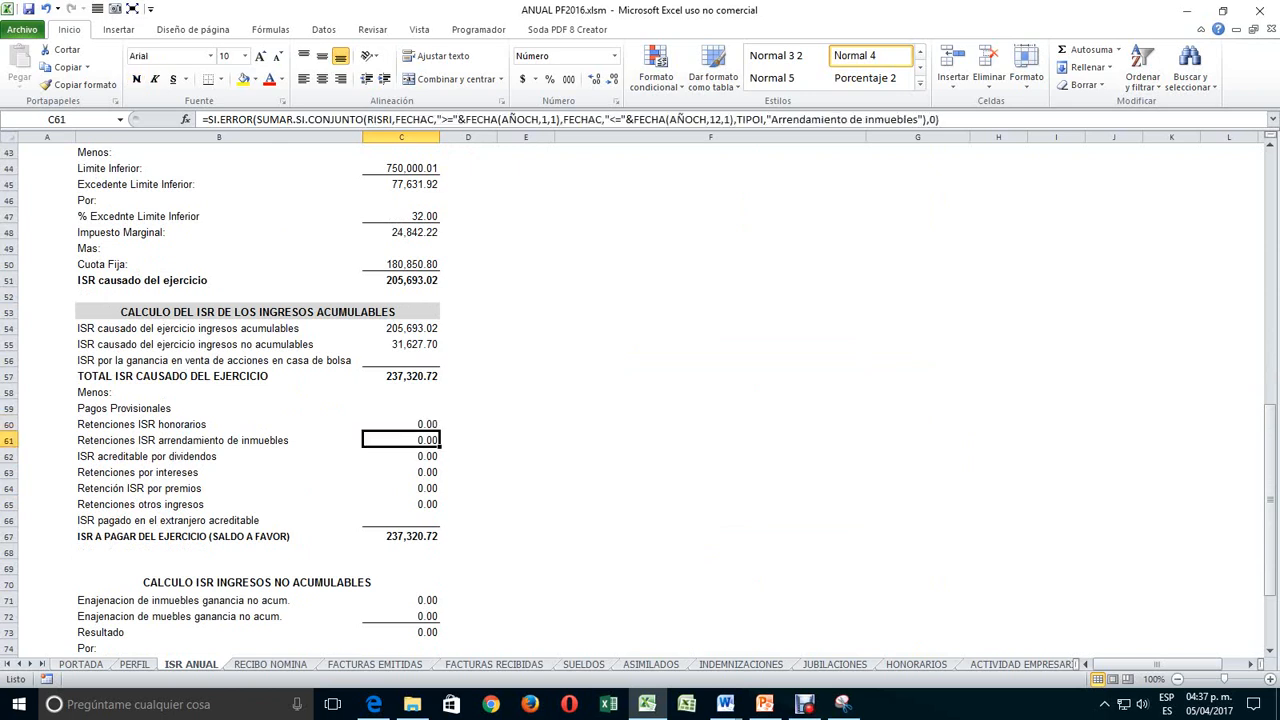
{"action": "scroll", "coordinate": [638, 402], "scroll_direction": "up", "scroll_amount": 1}
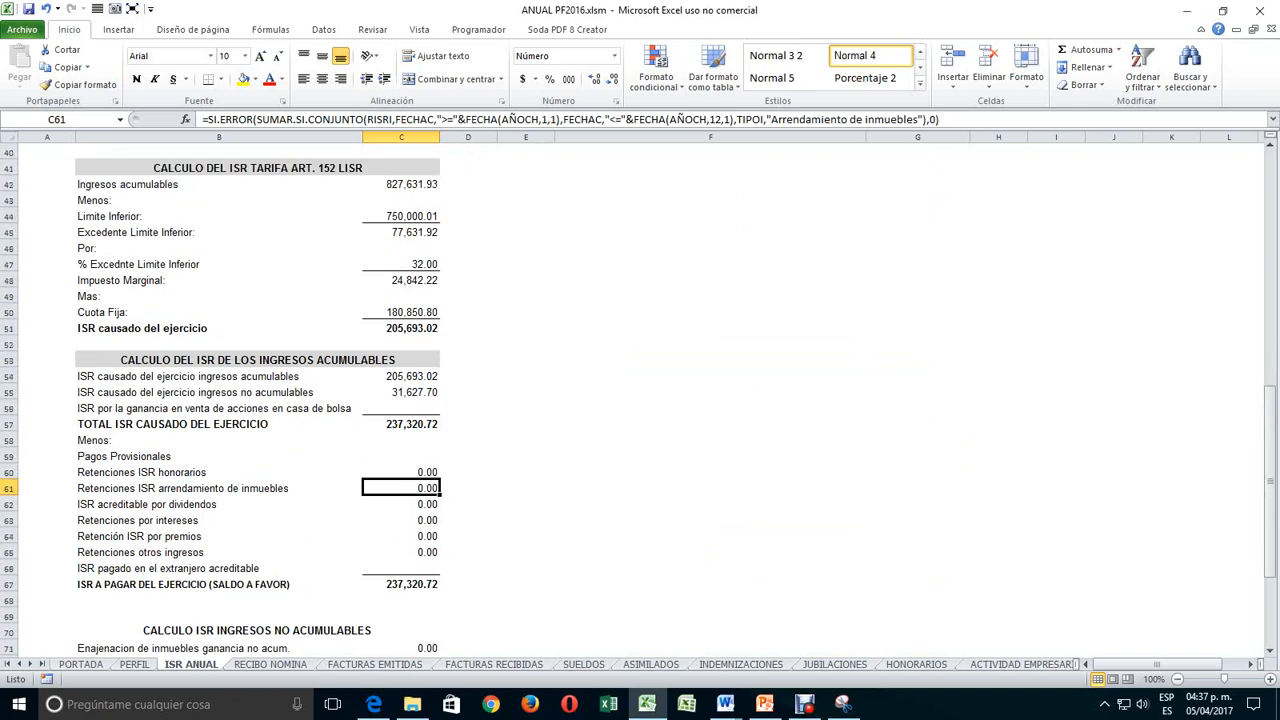
{"action": "left_click", "coordinate": [401, 456]}
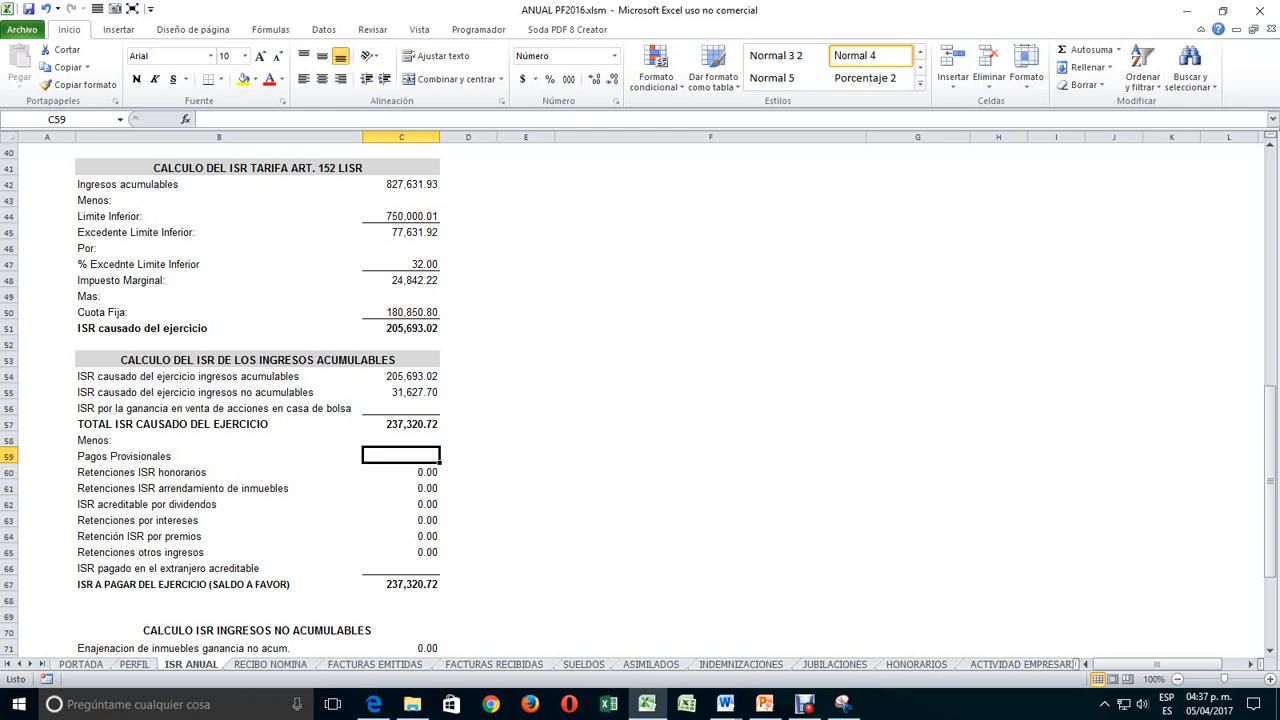
{"action": "scroll", "coordinate": [640, 400], "scroll_direction": "up", "scroll_amount": 13}
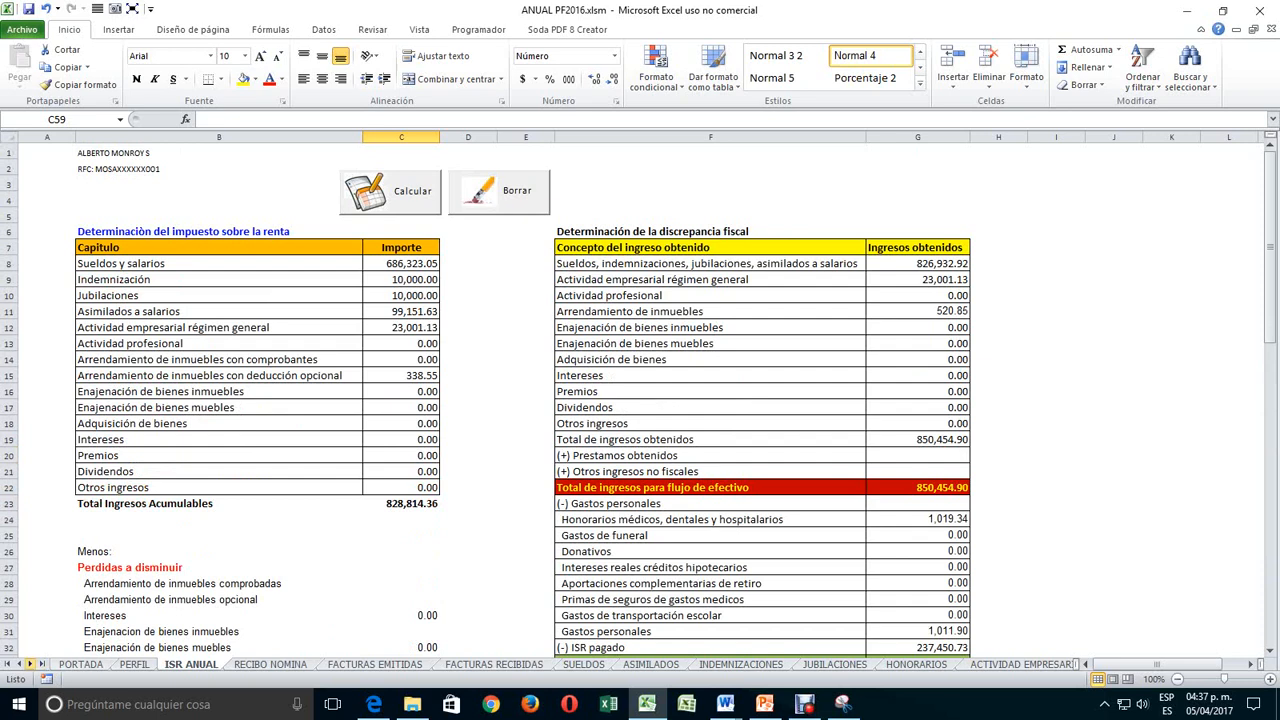
- On the INTERESES sheet, enter a placeholder institution RFC and nominal interest of 15000 in the first row
{"action": "left_click", "coordinate": [30, 664]}
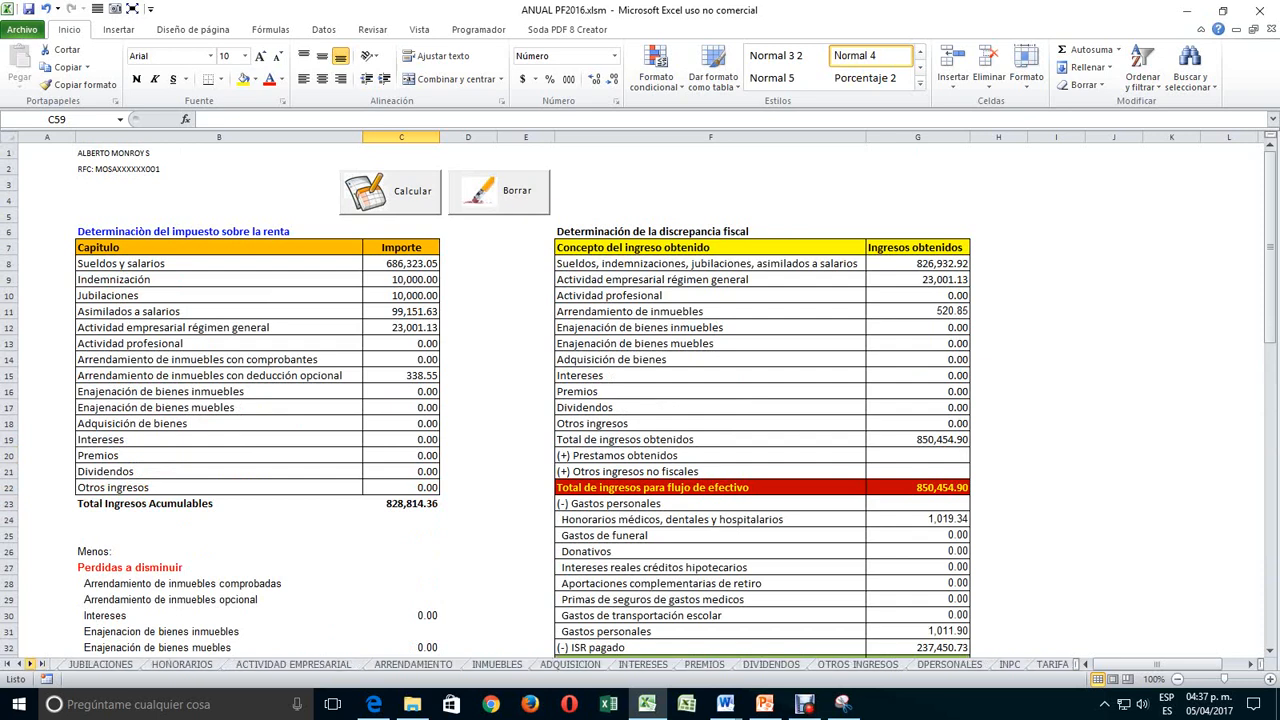
{"action": "left_click", "coordinate": [560, 664]}
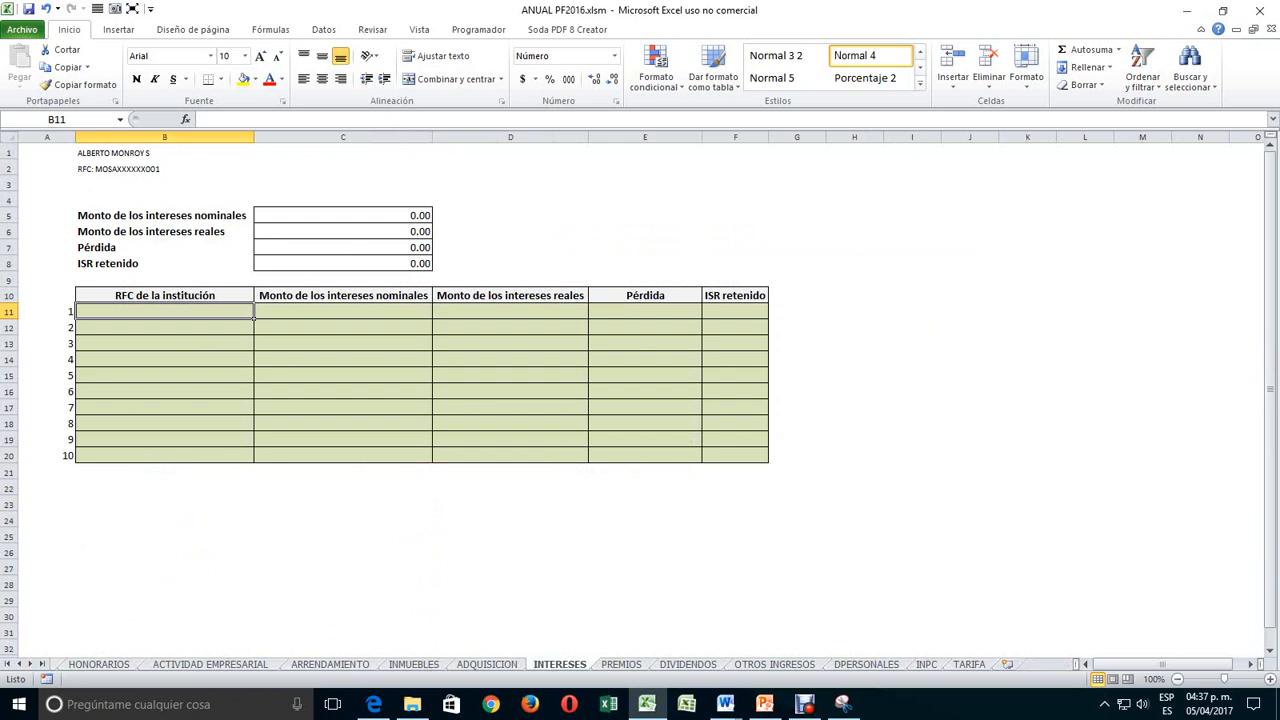
{"action": "type", "text": "XXXXXXXX"}
{"action": "key", "text": "Return"}
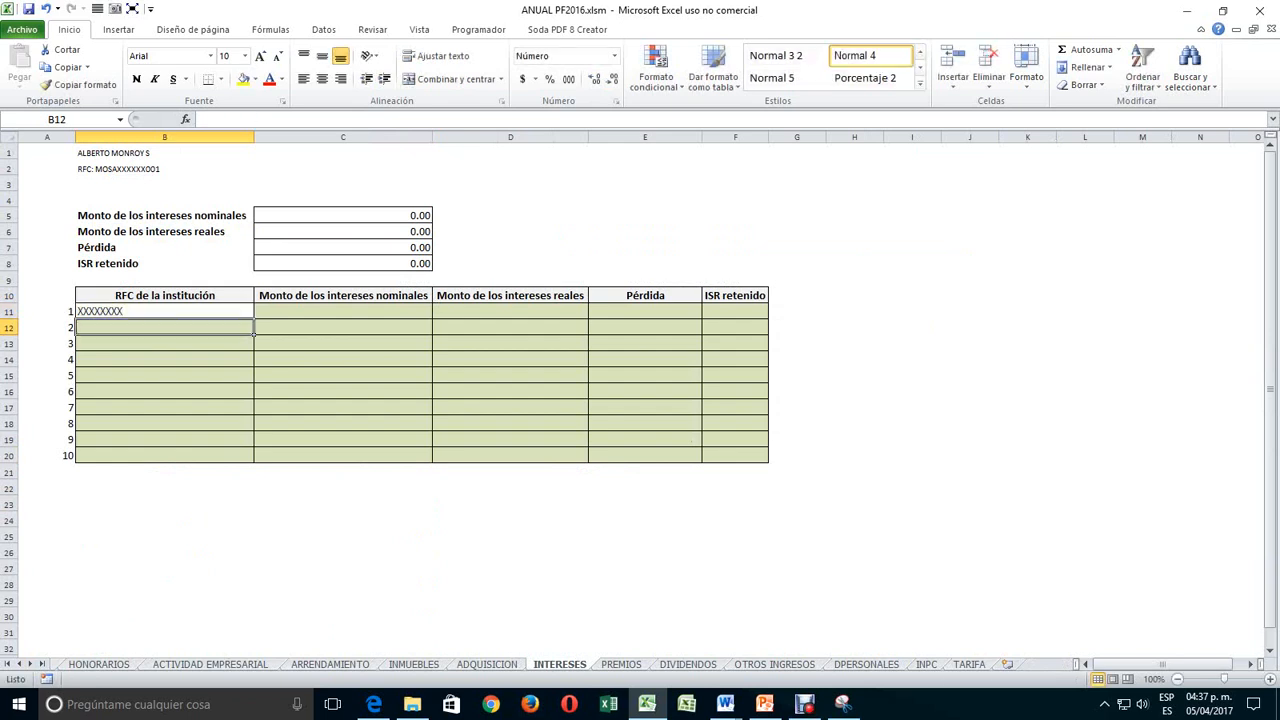
{"action": "key", "text": "Up"}
{"action": "key", "text": "Right"}
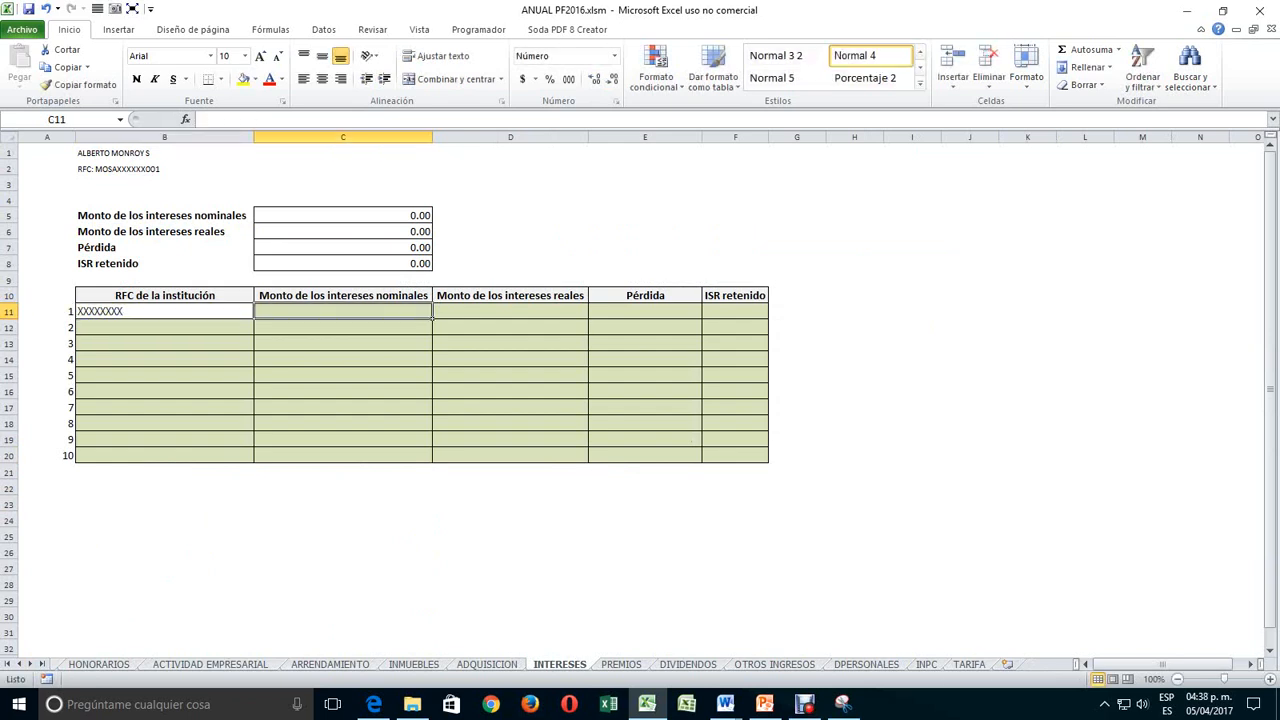
{"action": "type", "text": "15000"}
{"action": "key", "text": "Return"}
{"action": "key", "text": "Up"}
{"action": "key", "text": "Right"}
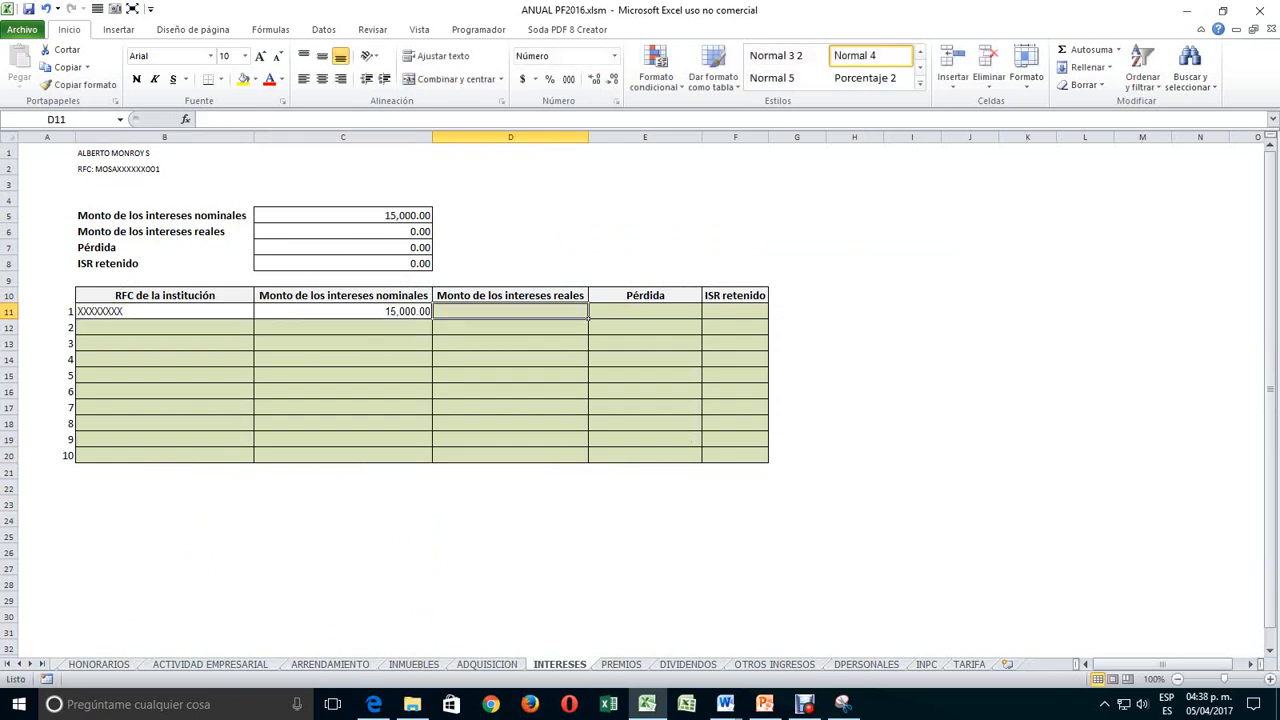
- Complete the first interest row with real interest of 6000, a loss of 0 and withheld ISR of 320
{"action": "type", "text": "6000"}
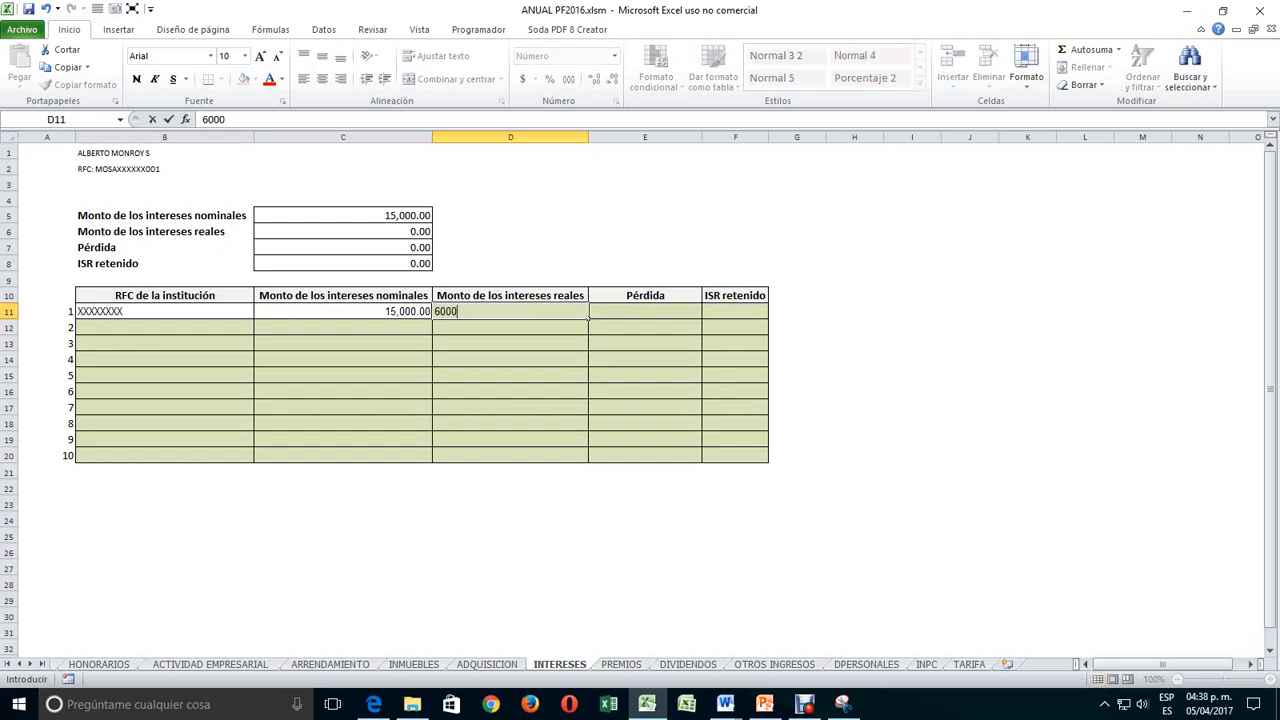
{"action": "key", "text": "Return"}
{"action": "key", "text": "Up"}
{"action": "key", "text": "Right"}
{"action": "type", "text": "0"}
{"action": "key", "text": "Return"}
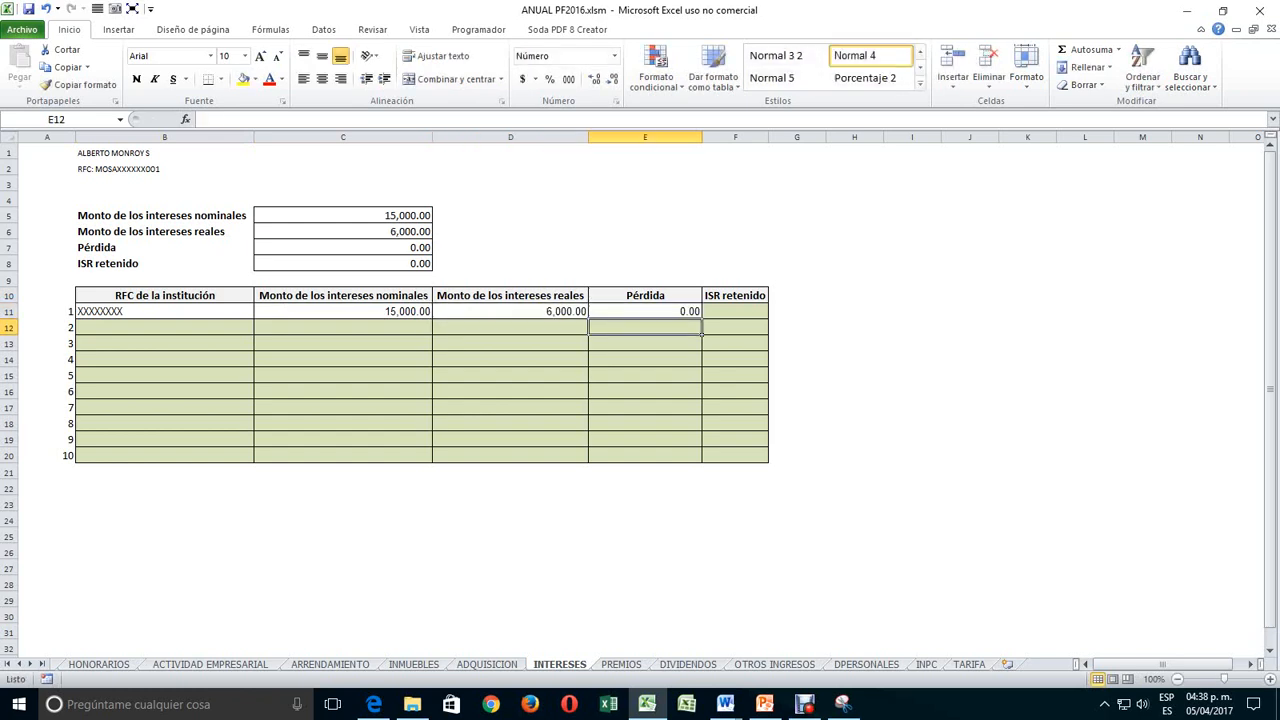
{"action": "key", "text": "Up"}
{"action": "key", "text": "Right"}
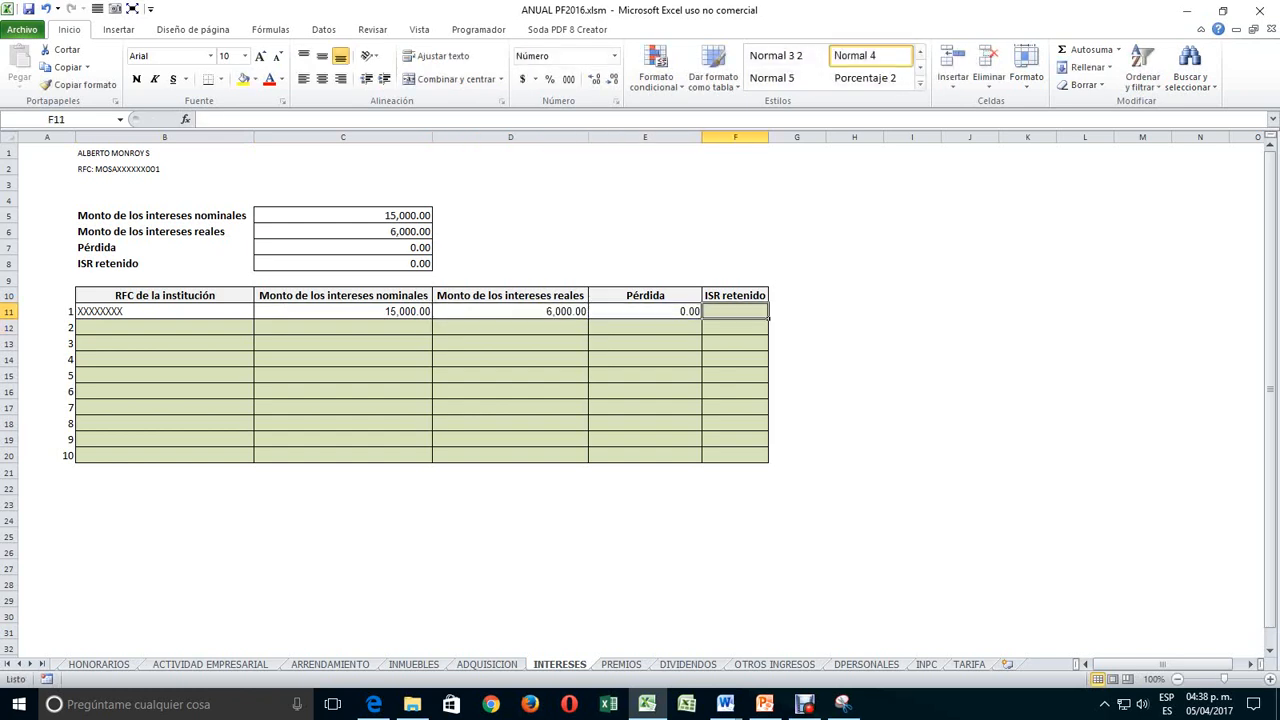
{"action": "type", "text": "320"}
{"action": "key", "text": "Return"}
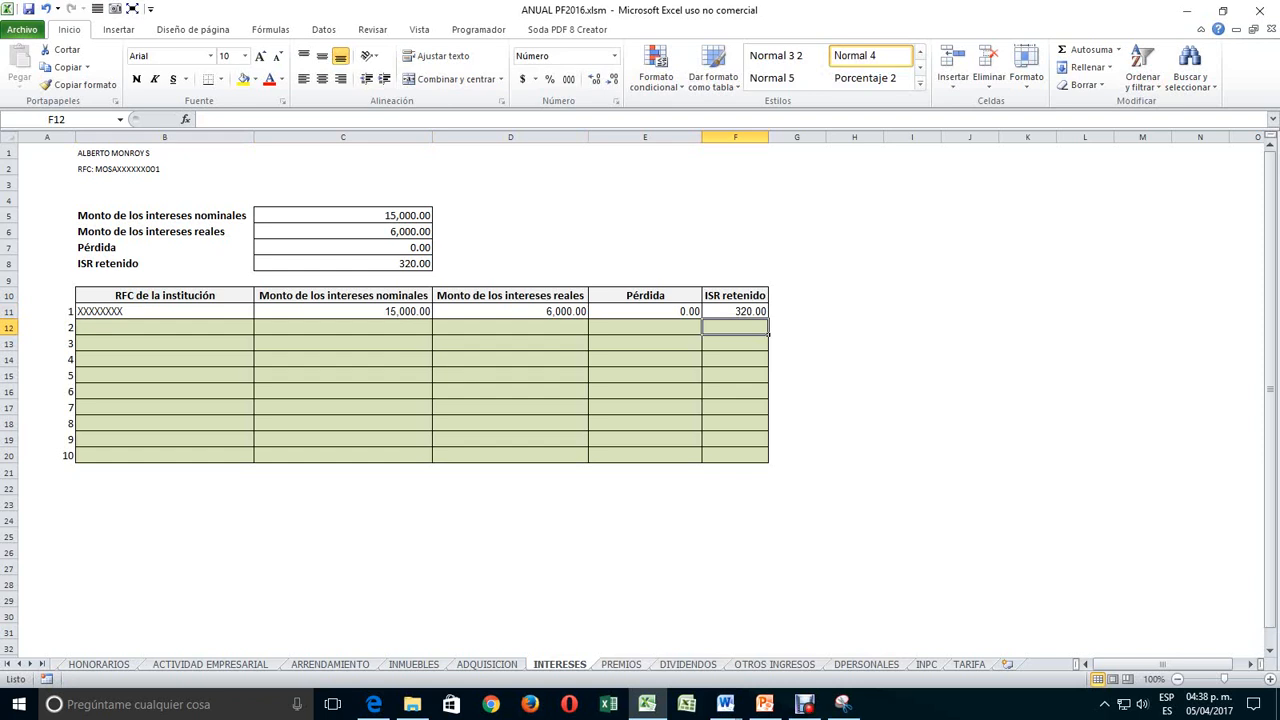
- On the DIVIDENDOS sheet, enter a placeholder company RFC and a dividend amount of 15,000,000 in the first row
{"action": "key", "text": "ctrl+Page_Down"}
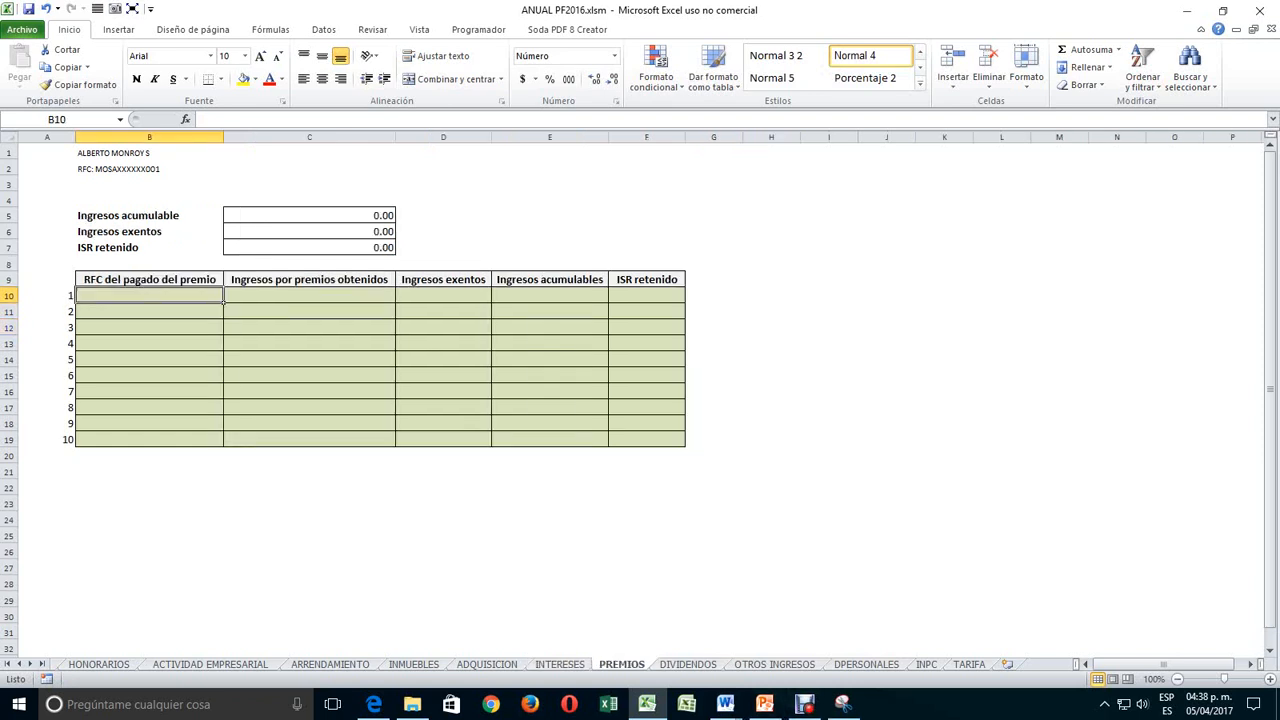
{"action": "key", "text": "ctrl+Page_Down"}
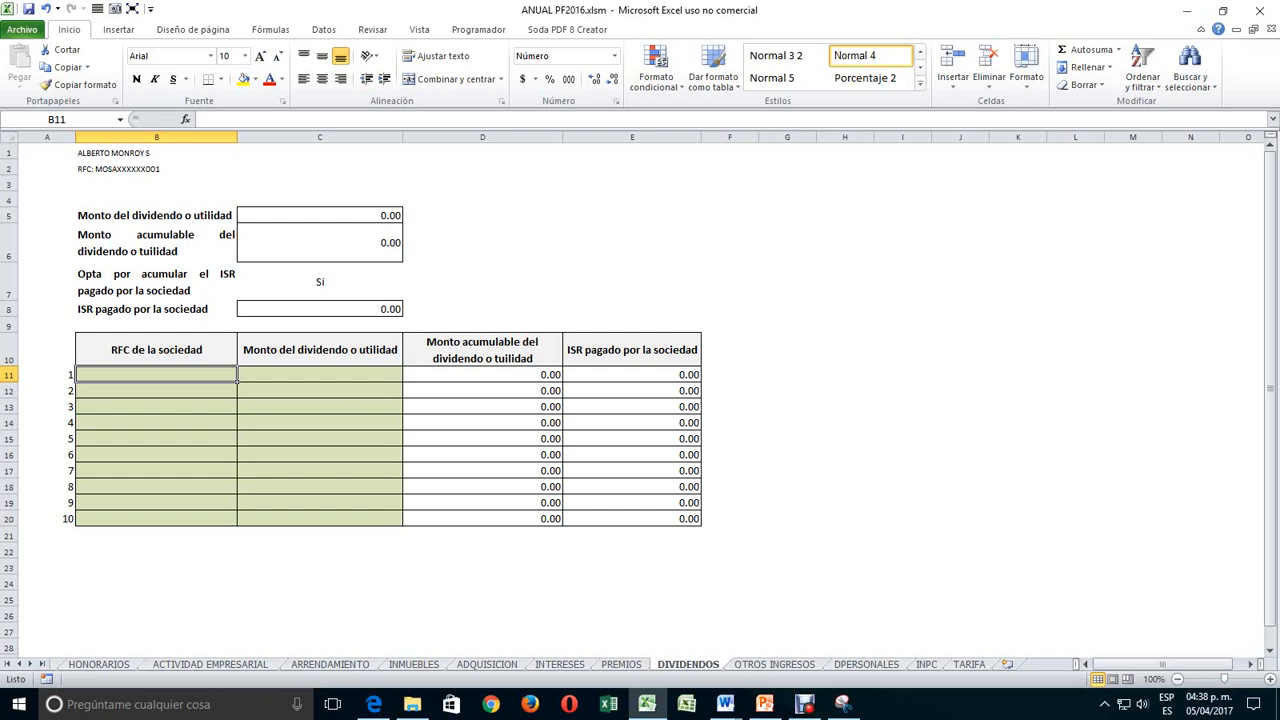
{"action": "type", "text": "XXXXXXXXXXX"}
{"action": "key", "text": "Return"}
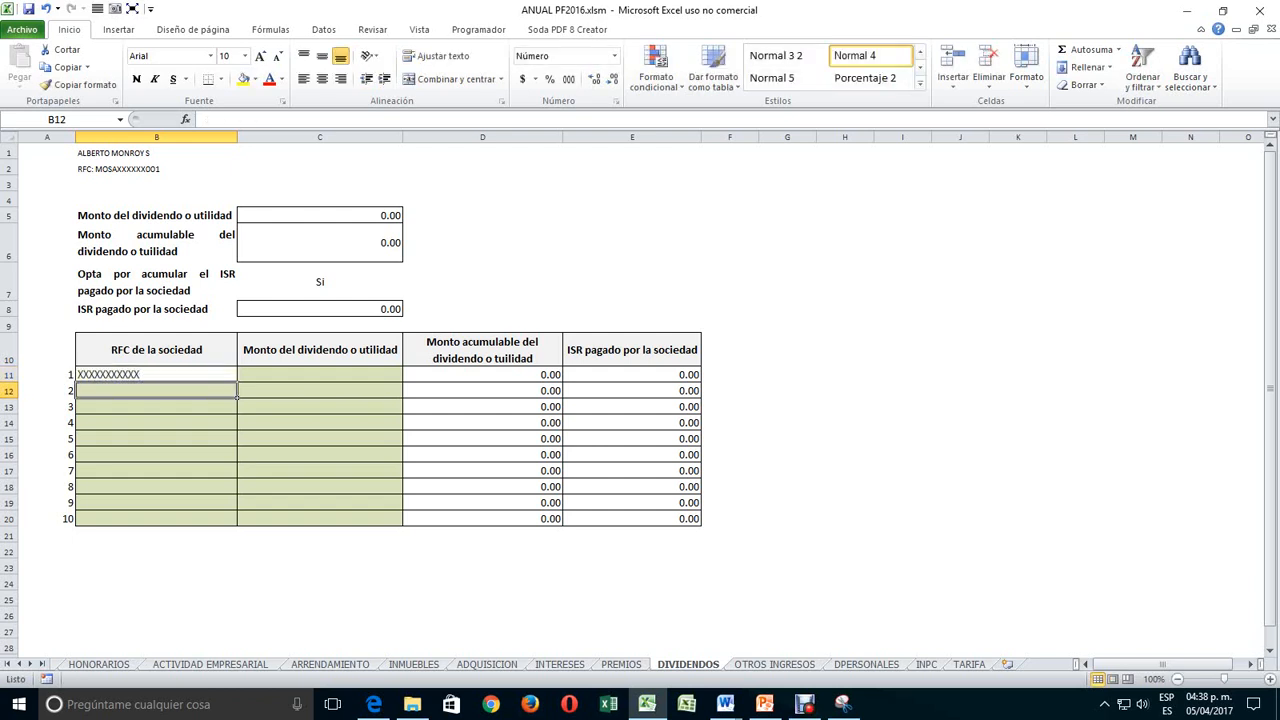
{"action": "key", "text": "Up"}
{"action": "key", "text": "Right"}
{"action": "type", "text": "15"}
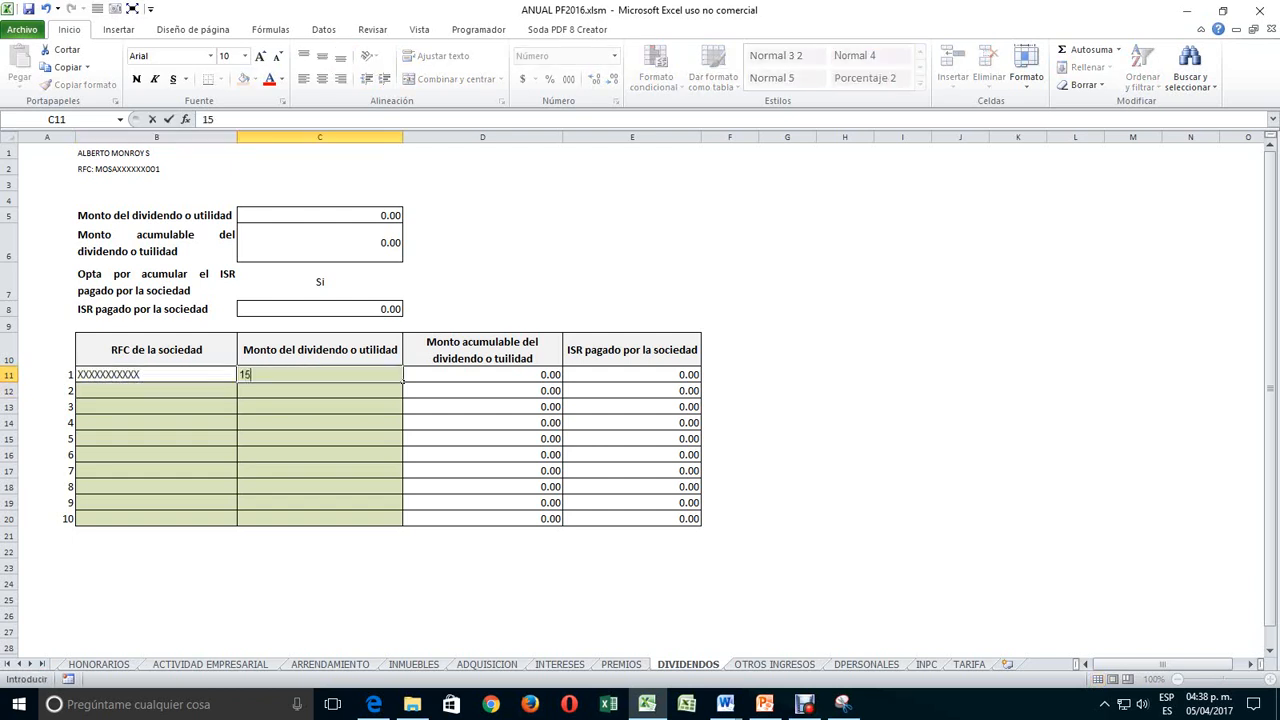
{"action": "type", "text": ",000,000"}
{"action": "key", "text": "Return"}
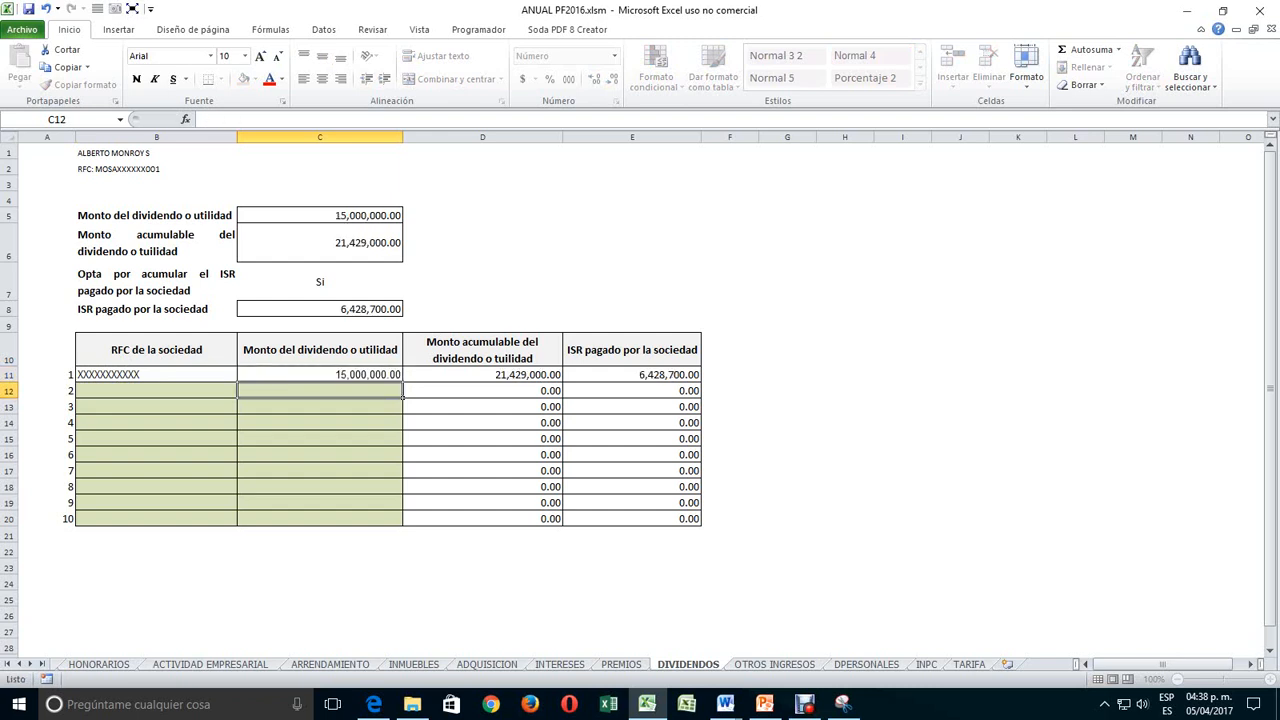
- Choose in C7 whether to accumulate the ISR paid by the company on the dividends
{"action": "left_click", "coordinate": [320, 282]}
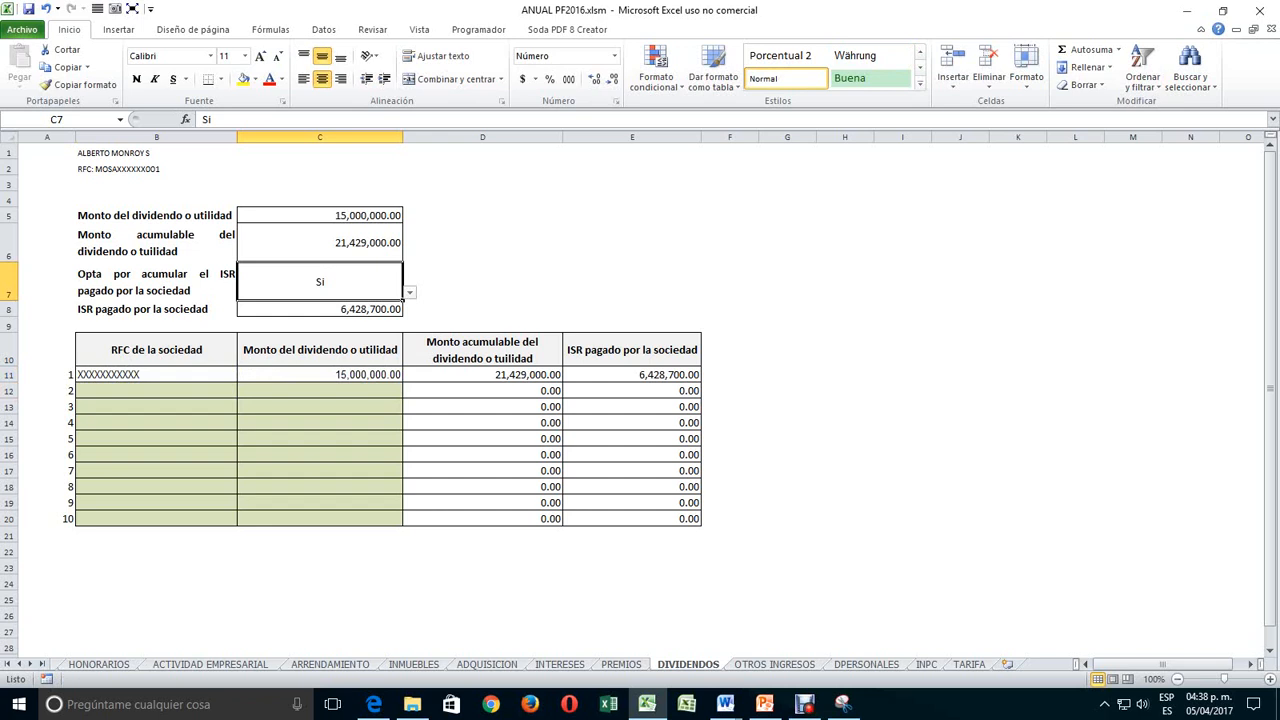
{"action": "left_click", "coordinate": [410, 293]}
{"action": "left_click", "coordinate": [320, 307]}
- On the OTROS INGRESOS sheet, enter the placeholder concept XXXXXXXXX and income of 2300 in the first row
{"action": "key", "text": "ctrl+Page_Down"}
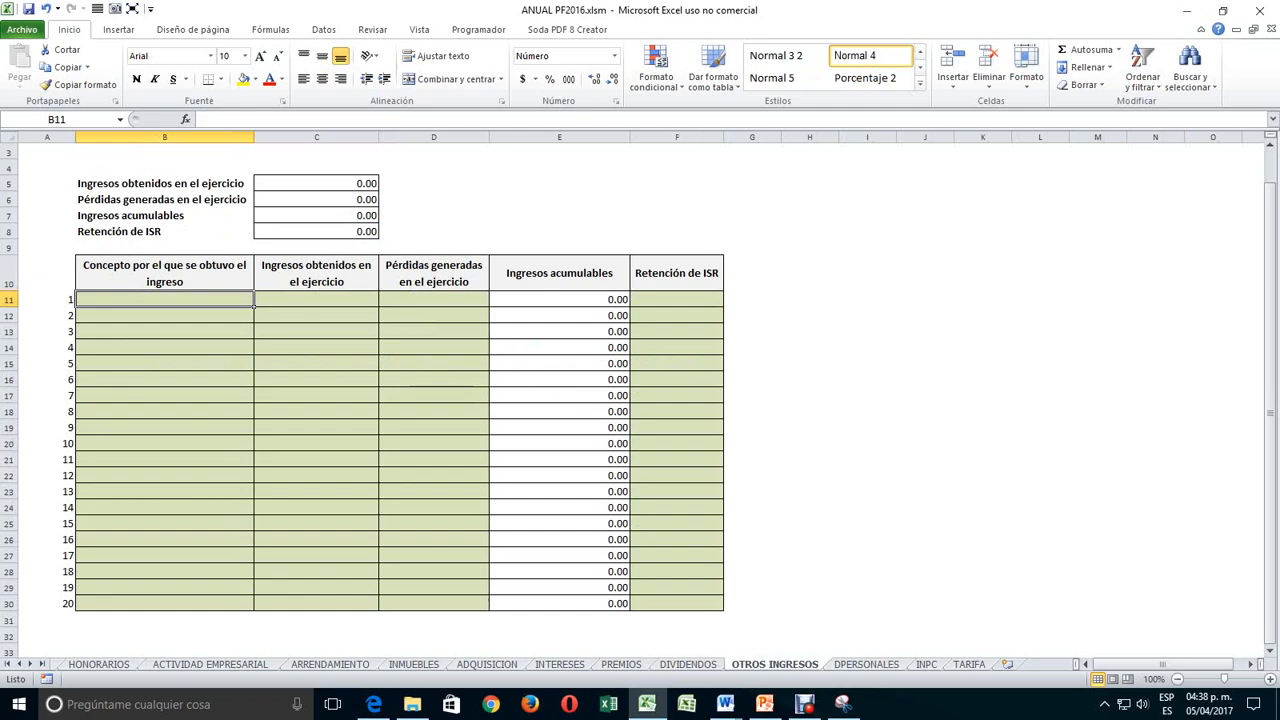
{"action": "type", "text": "XXXXXXXXX"}
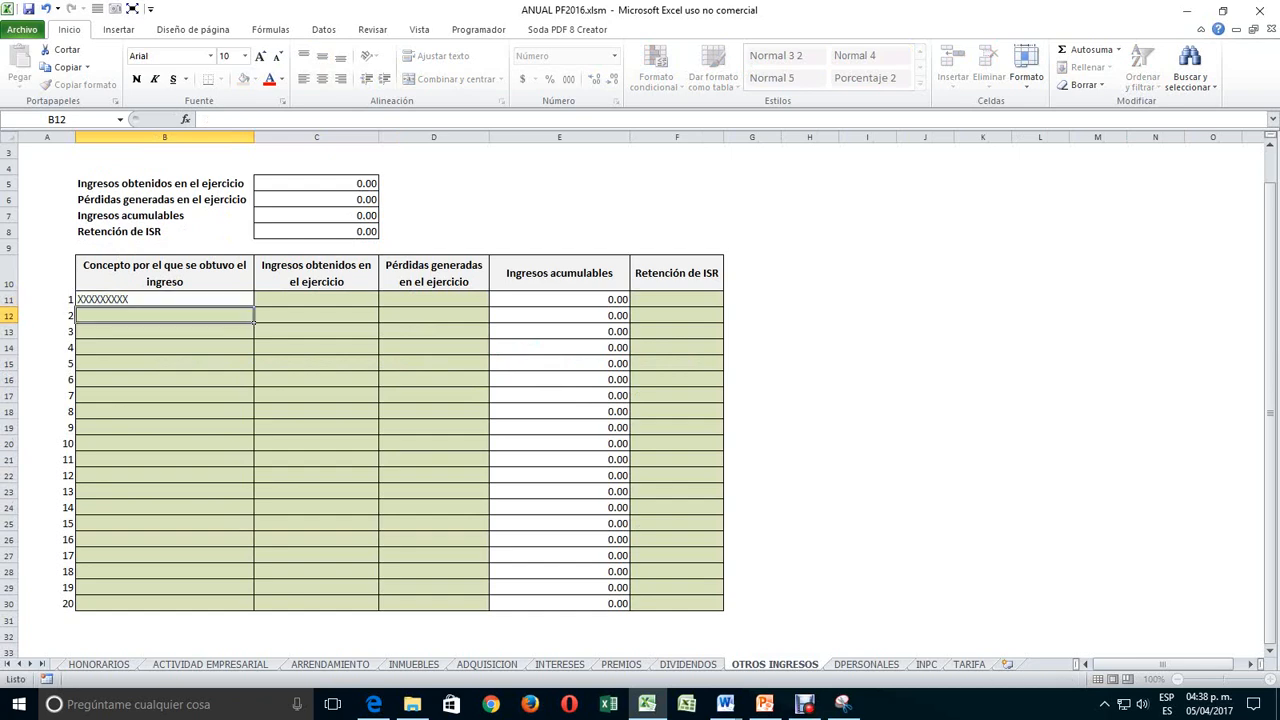
{"action": "key", "text": "Tab"}
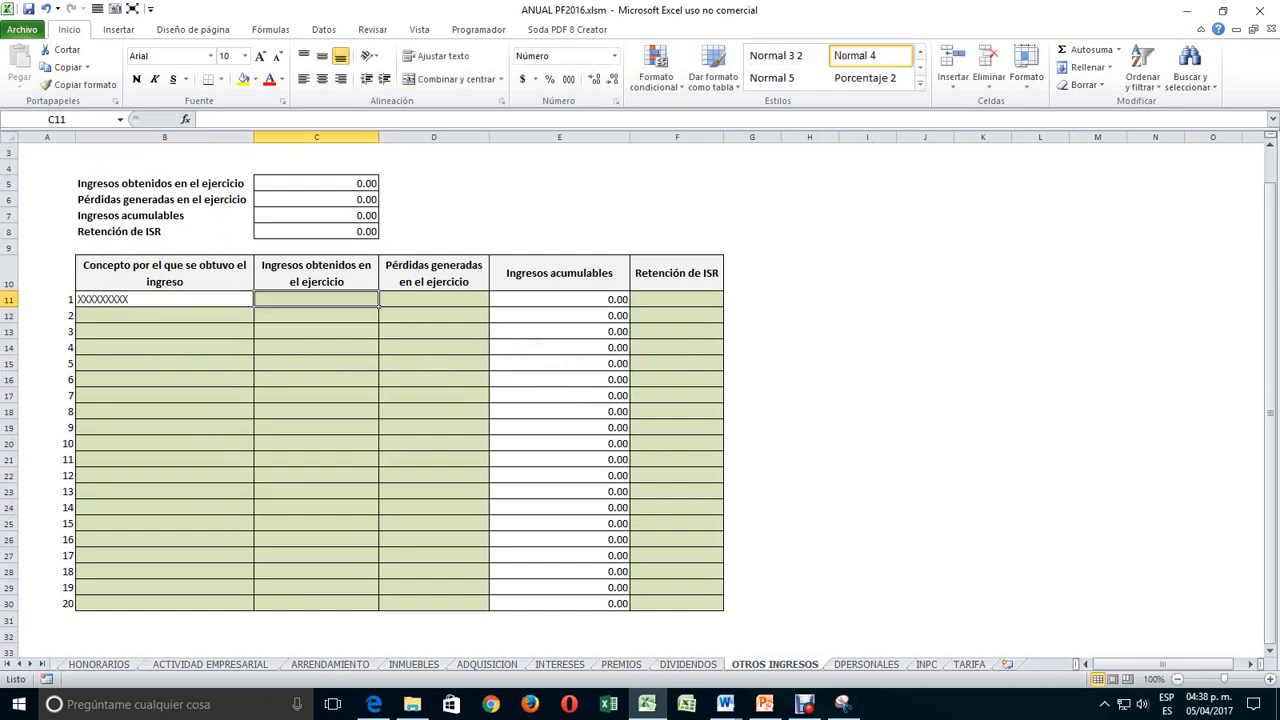
{"action": "type", "text": "2300"}
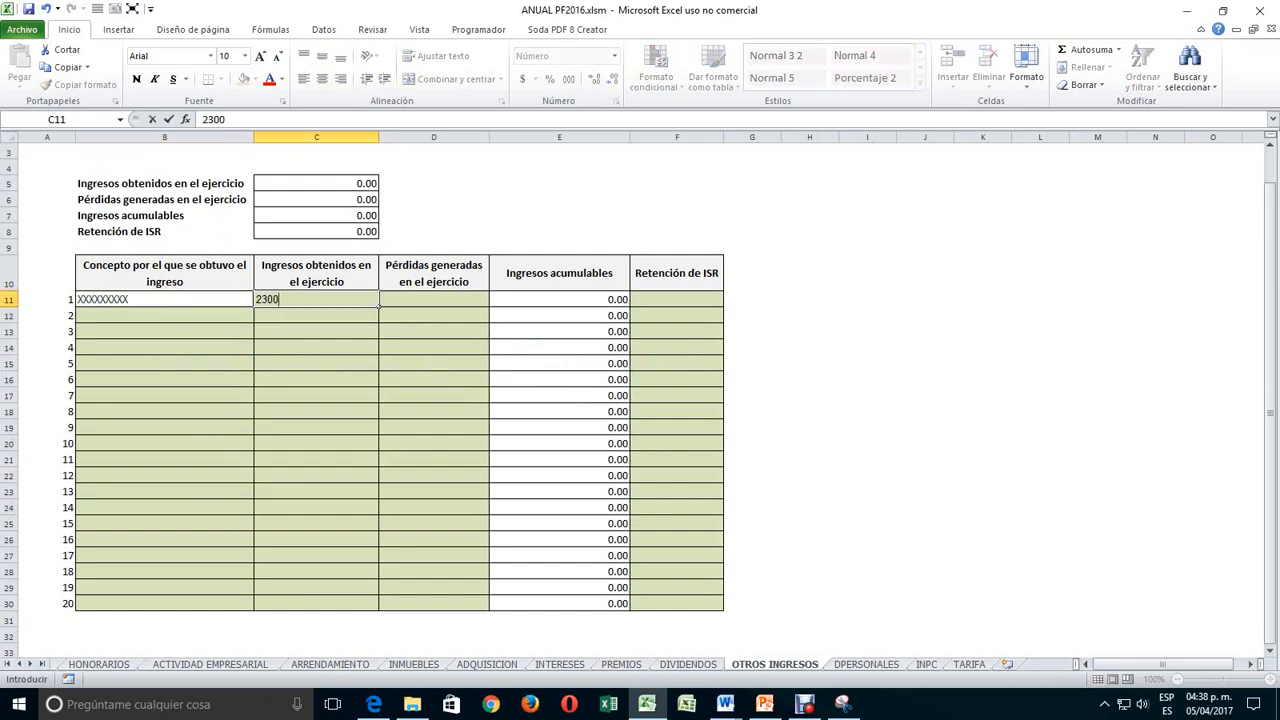
{"action": "key", "text": "Return"}
{"action": "key", "text": "Up"}
- Complete the first other-income row with losses of 0 and an ISR withholding of 100
{"action": "key", "text": "Tab"}
{"action": "type", "text": "0"}
{"action": "key", "text": "Tab"}
{"action": "key", "text": "Tab"}
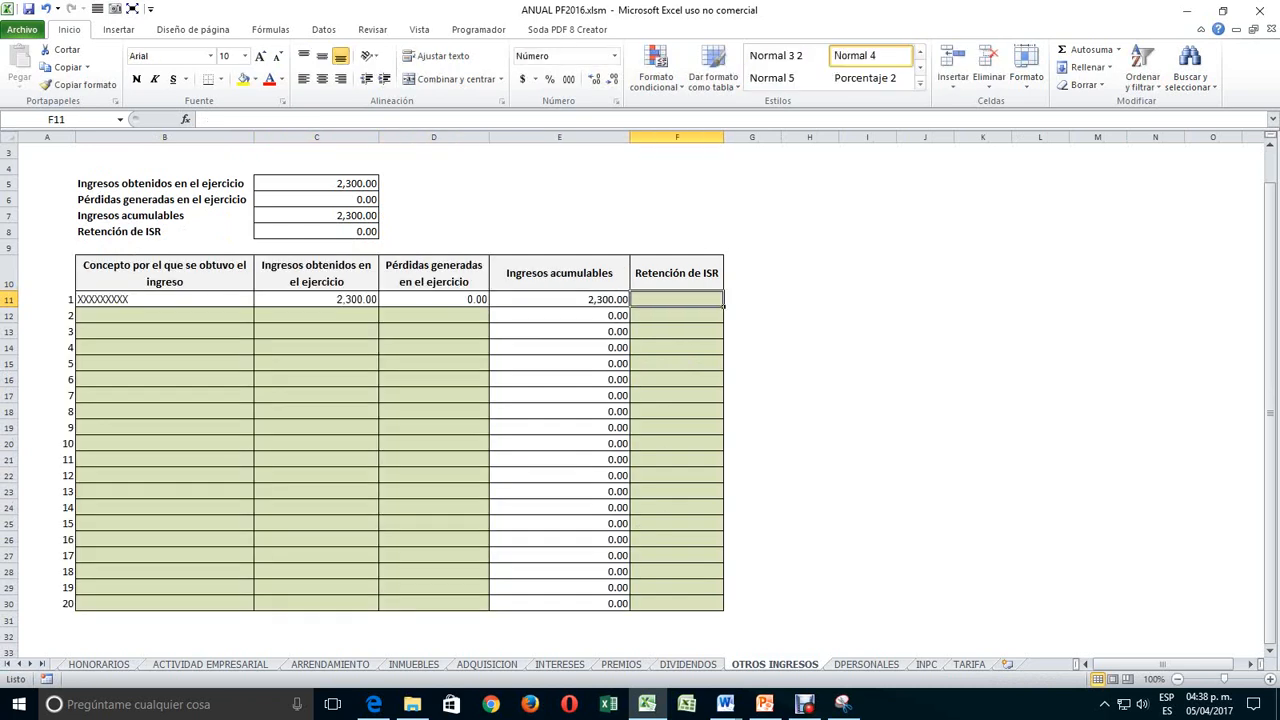
{"action": "type", "text": "100"}
{"action": "key", "text": "Return"}
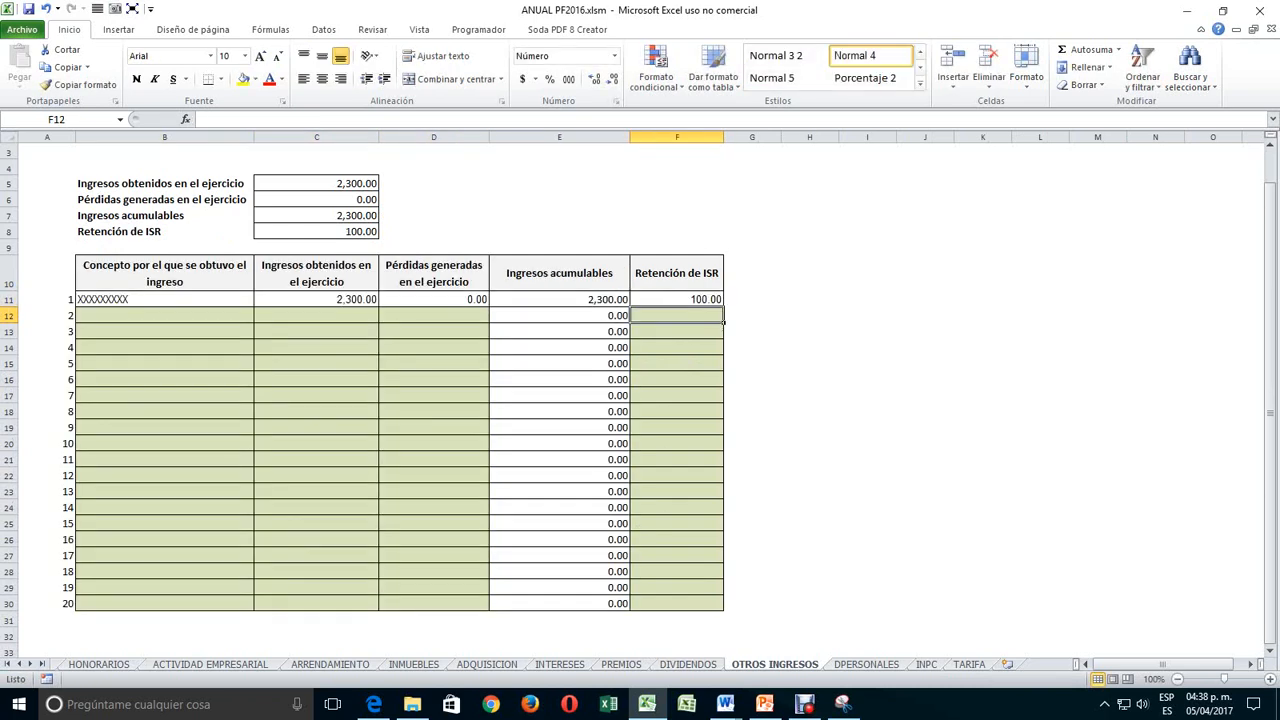
- Run the calculation on the ISR ANUAL sheet and check the interest and dividend amounts
{"action": "left_click", "coordinate": [8, 664]}
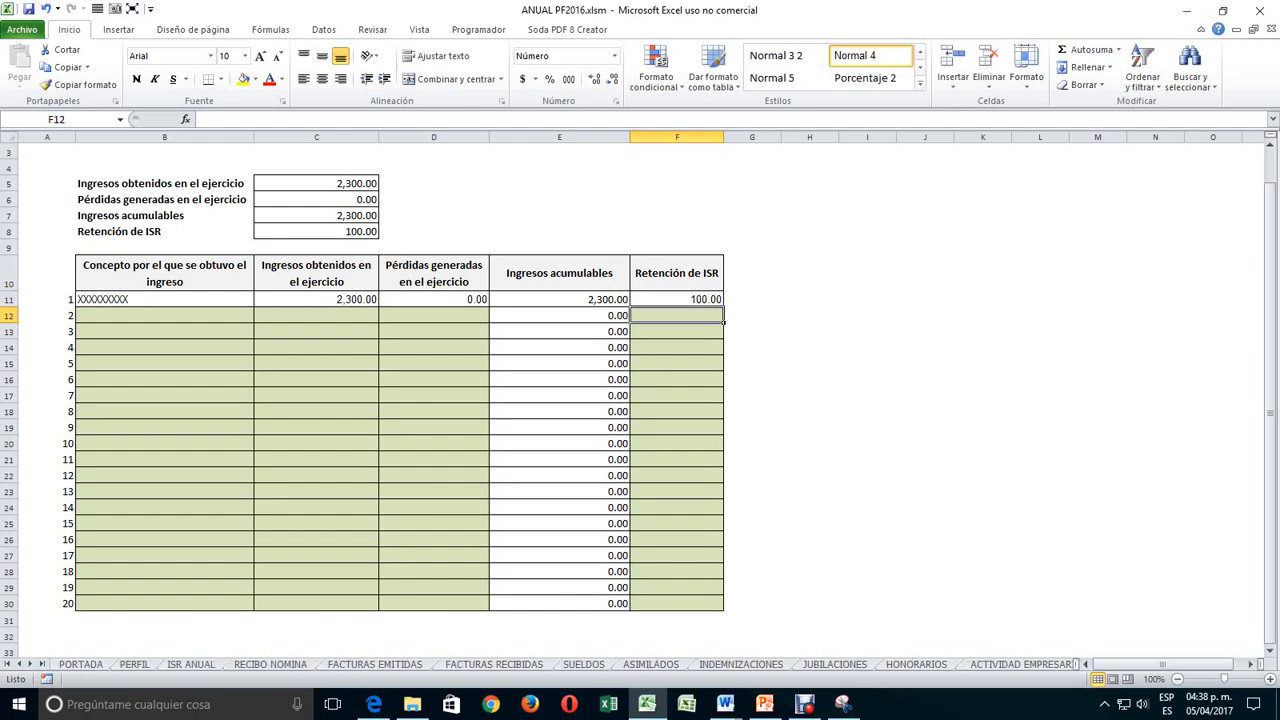
{"action": "left_click", "coordinate": [190, 664]}
{"action": "left_click", "coordinate": [390, 191]}
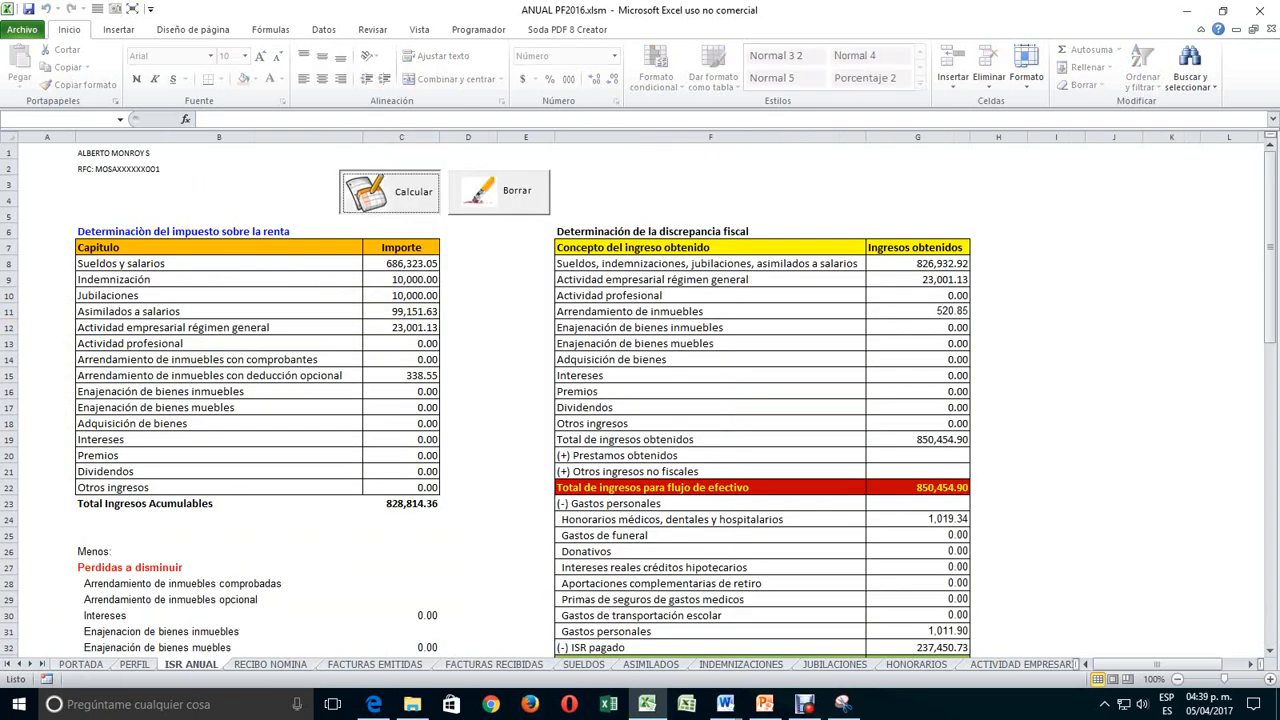
{"action": "left_click", "coordinate": [609, 408]}
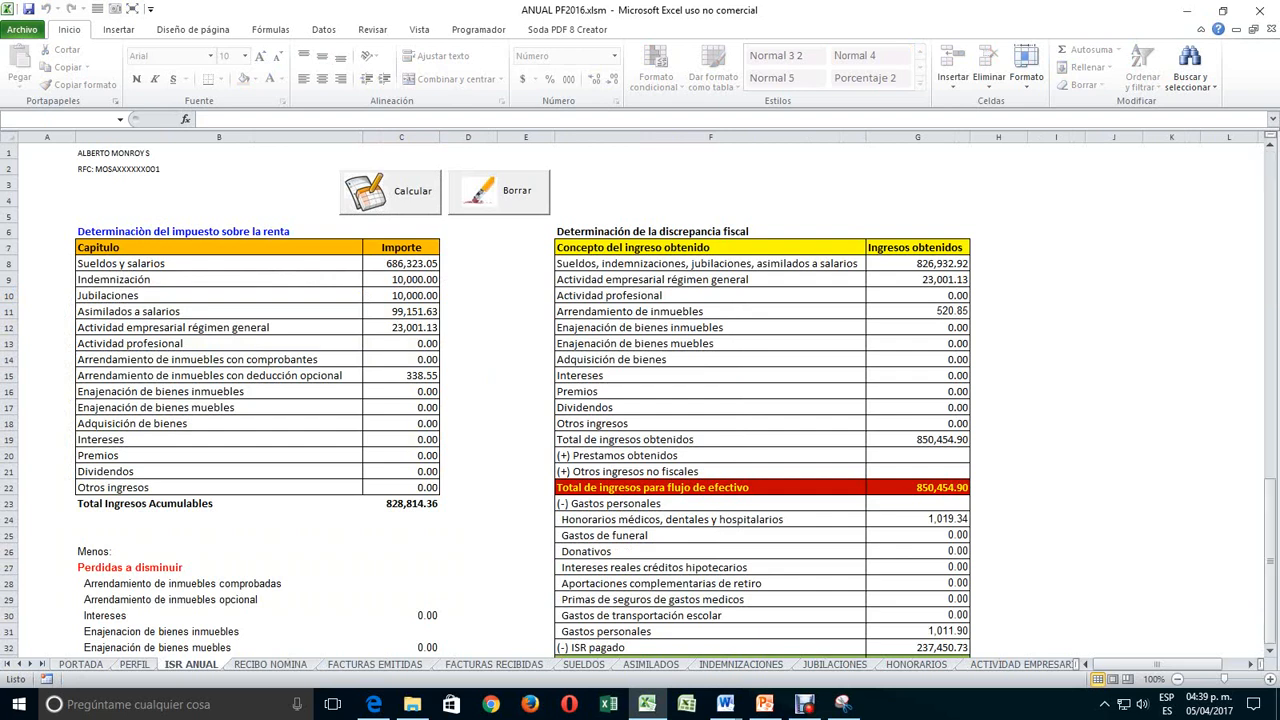
{"action": "left_click", "coordinate": [655, 400]}
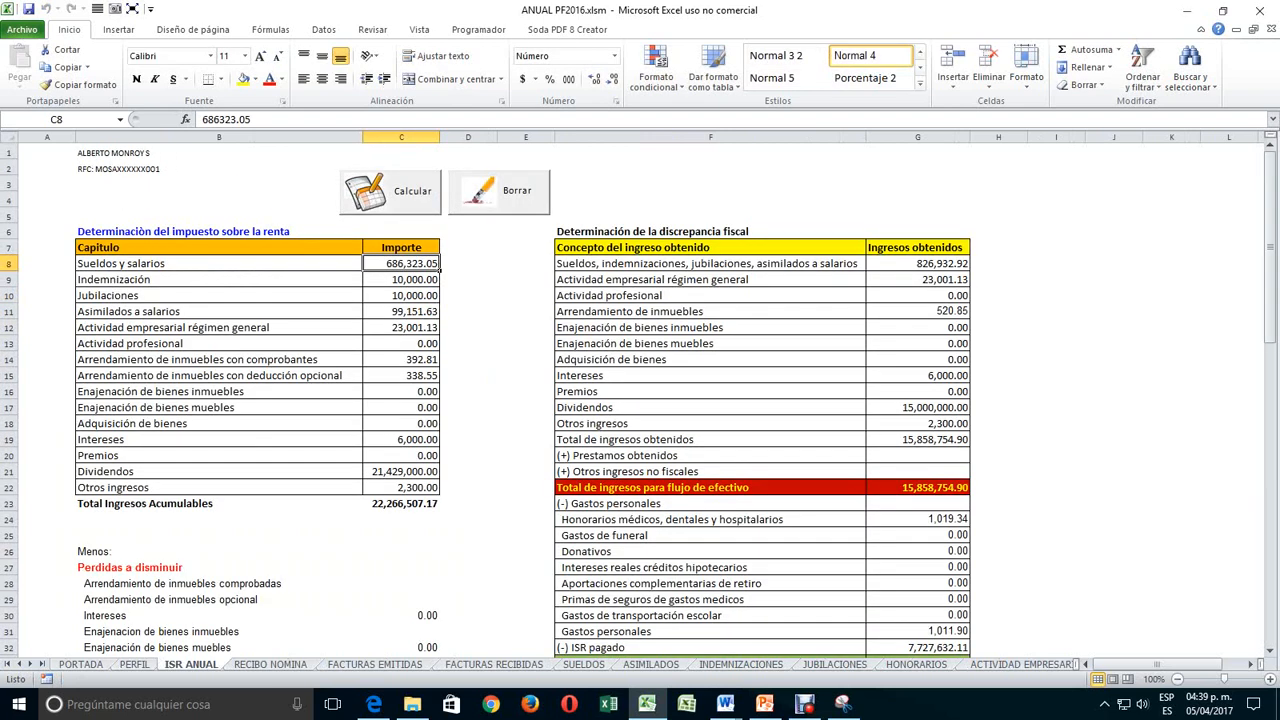
{"action": "left_click", "coordinate": [401, 440]}
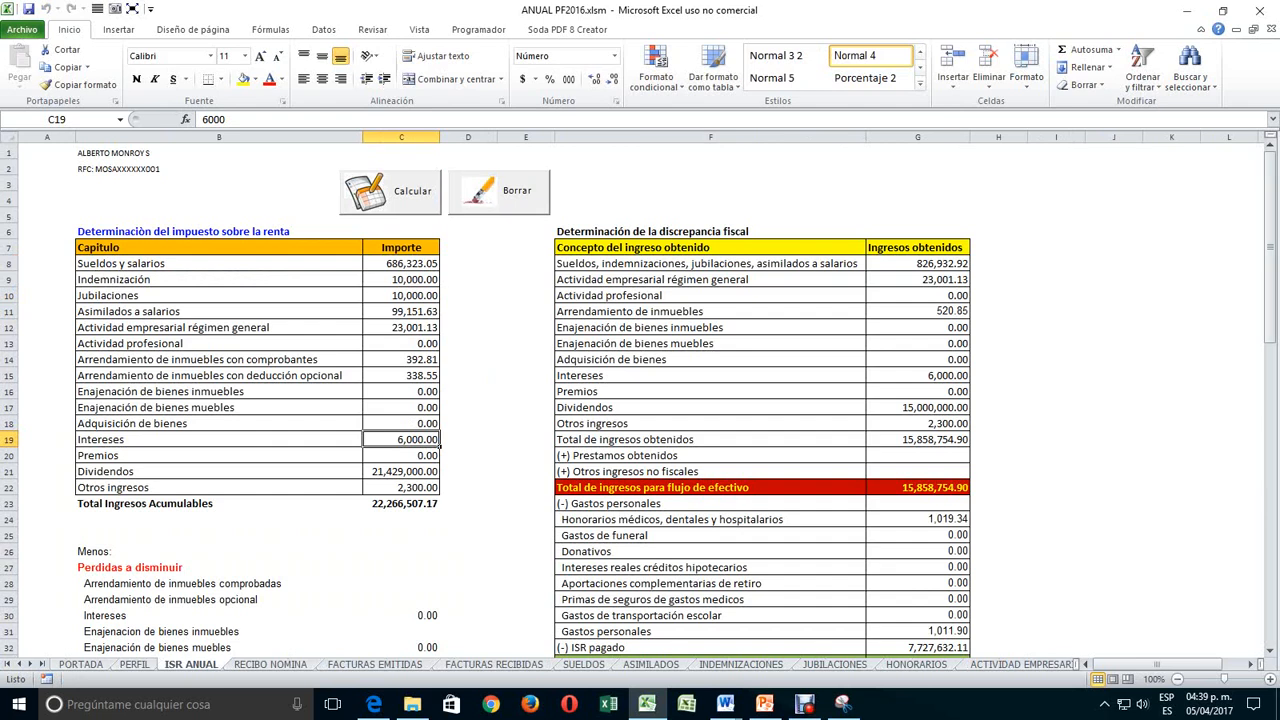
{"action": "left_click", "coordinate": [401, 471]}
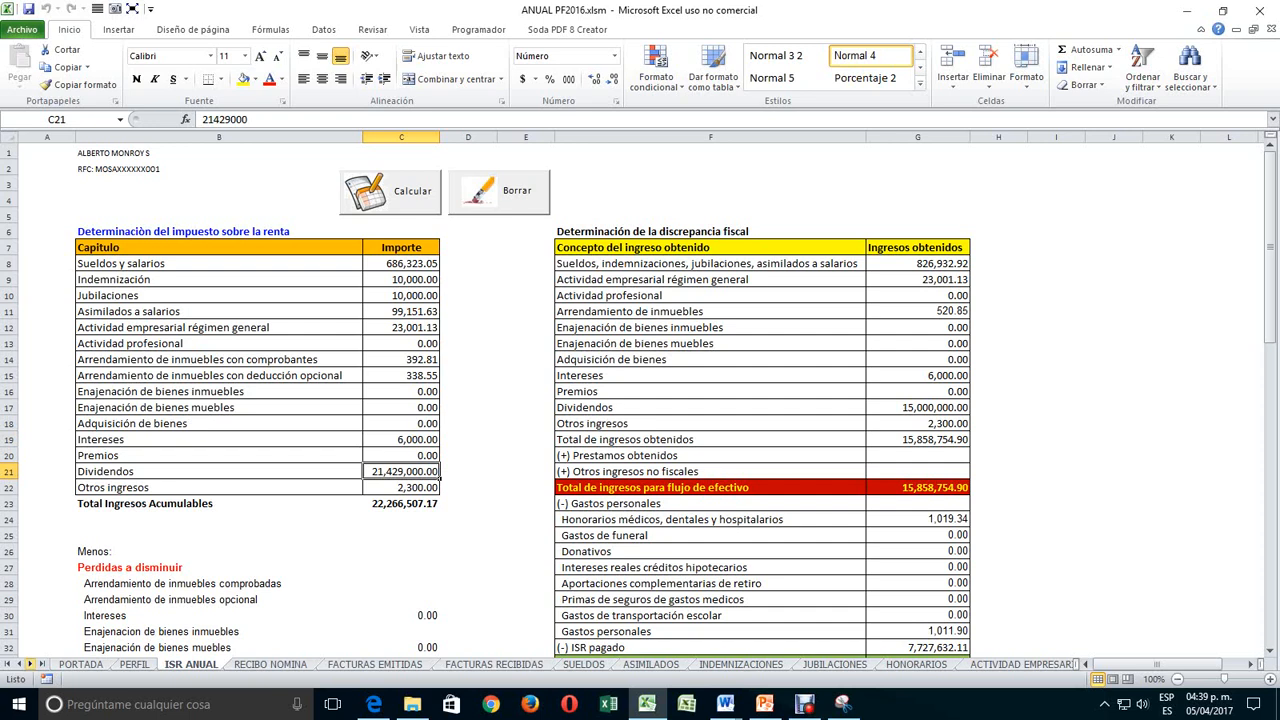
- On the DIVIDENDOS sheet, correct the first row's dividend amount to 1,500,000 and check the ISR paid by the company
{"action": "left_click", "coordinate": [30, 664]}
{"action": "left_click", "coordinate": [30, 664]}
{"action": "left_click", "coordinate": [30, 664]}
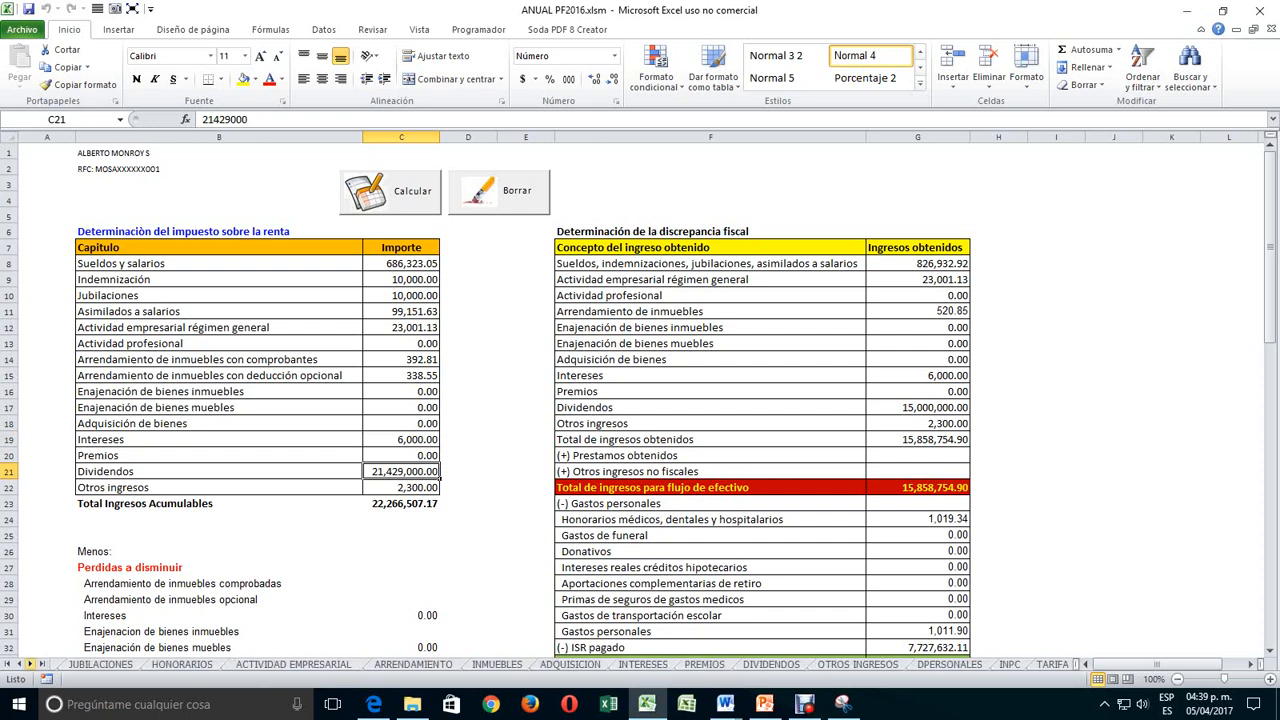
{"action": "left_click", "coordinate": [771, 664]}
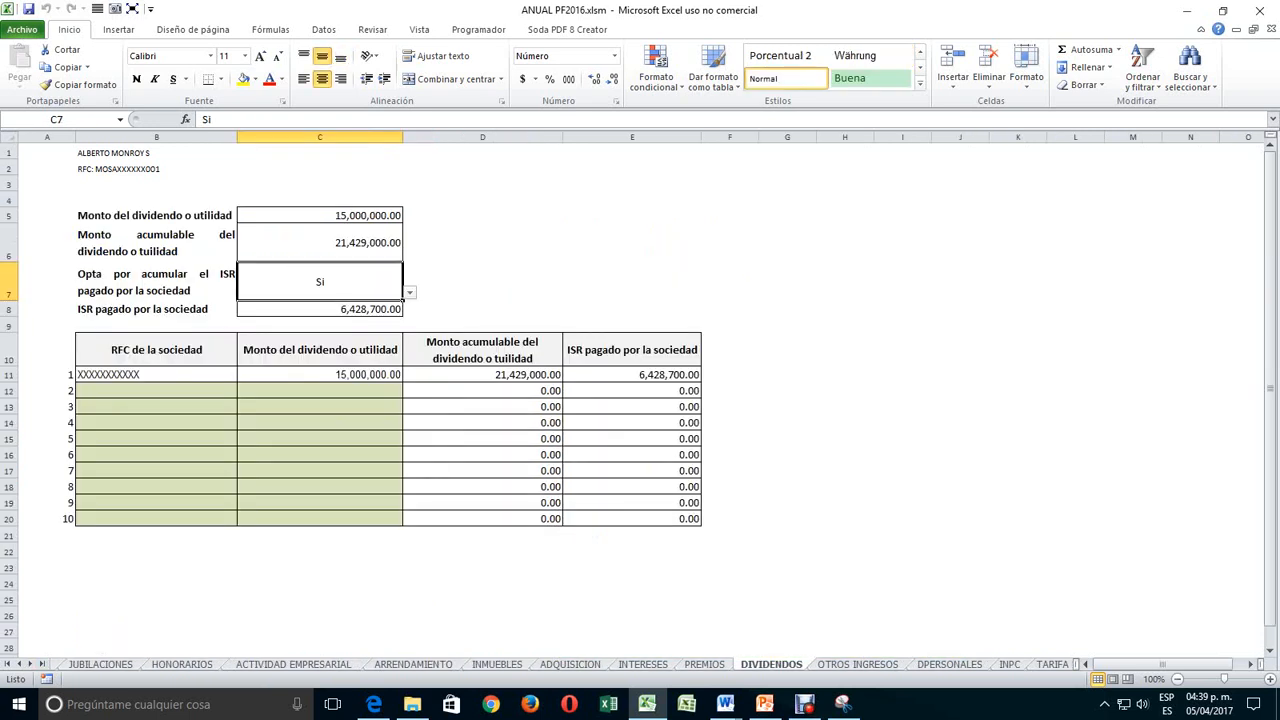
{"action": "left_click", "coordinate": [320, 375]}
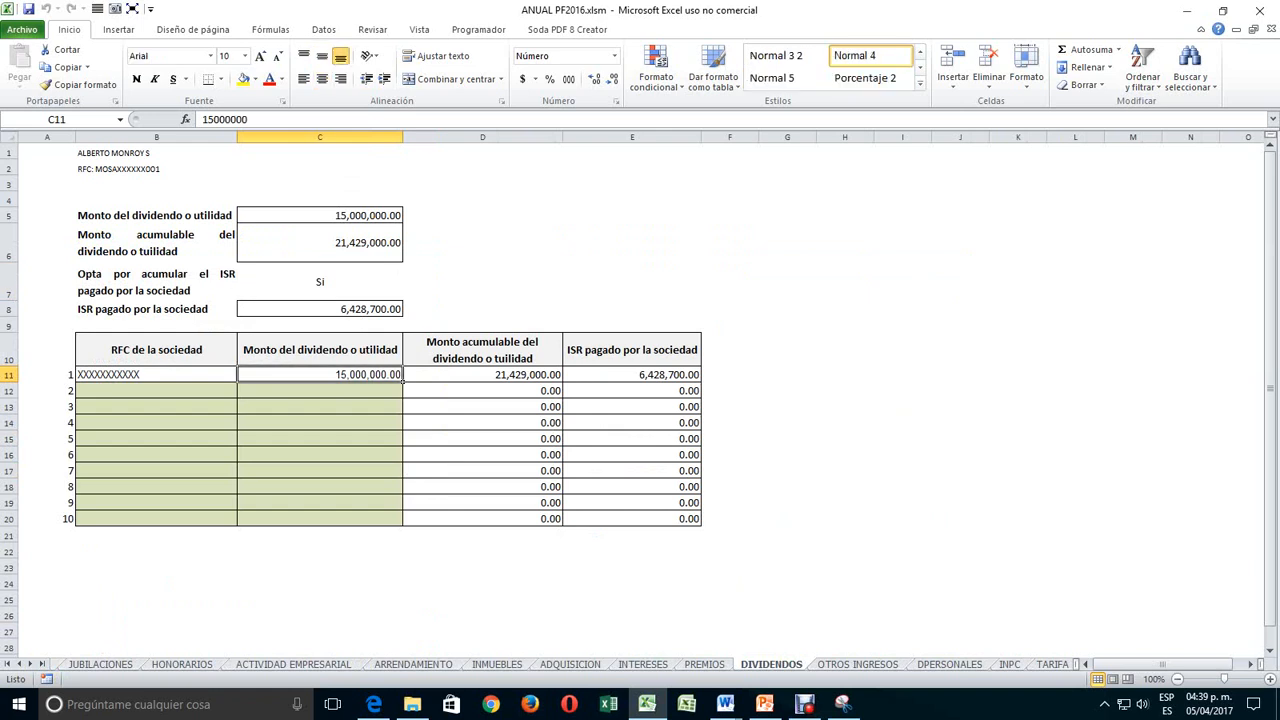
{"action": "type", "text": "1,500,"}
{"action": "type", "text": "0000"}
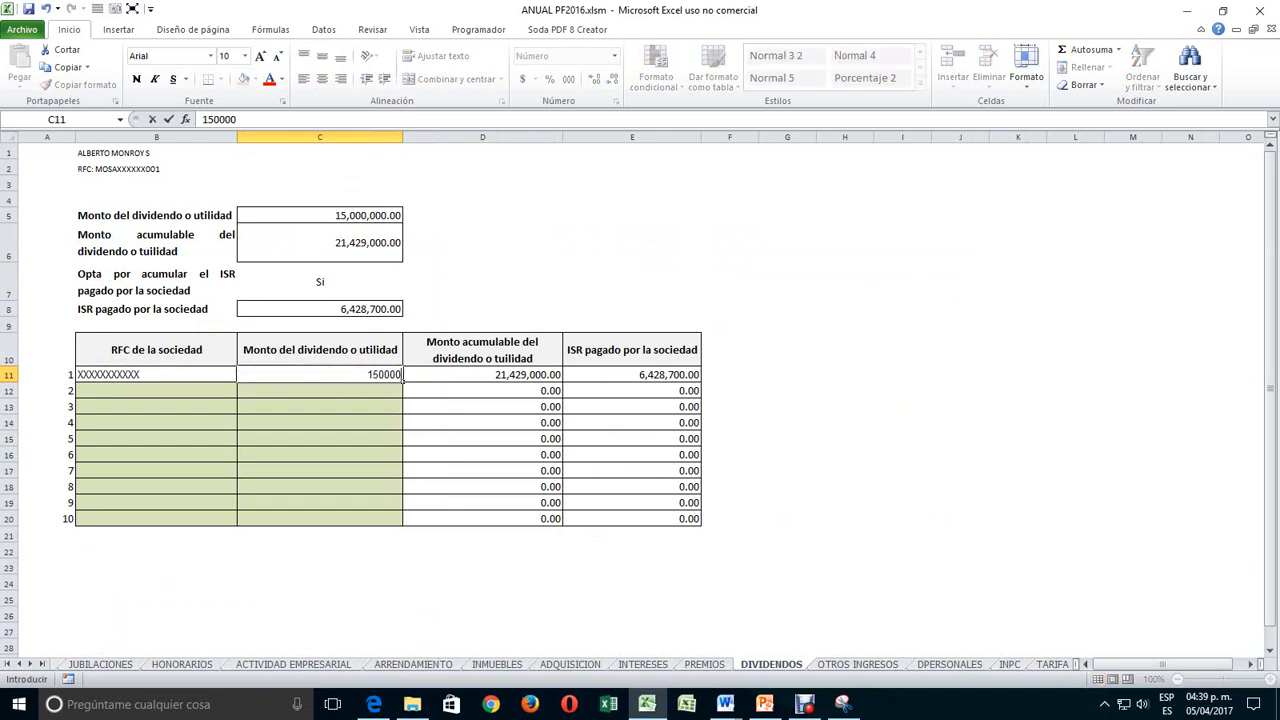
{"action": "key", "text": "Return"}
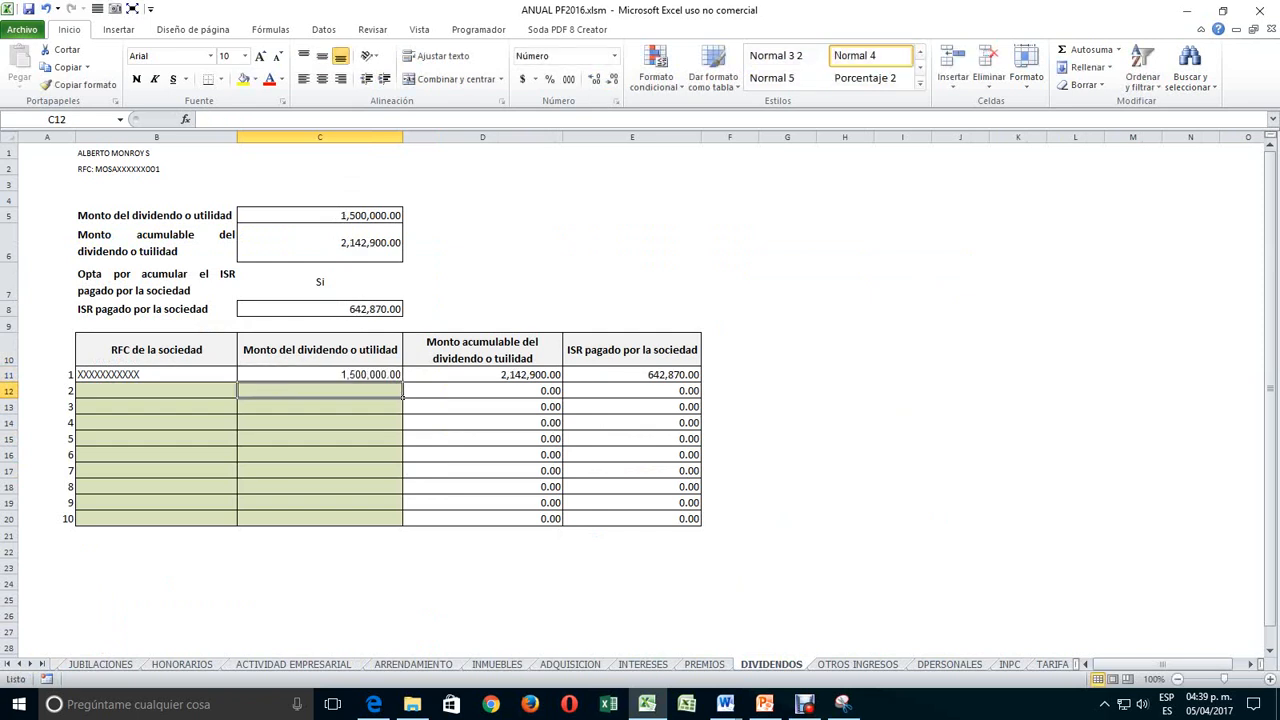
{"action": "left_click", "coordinate": [632, 375]}
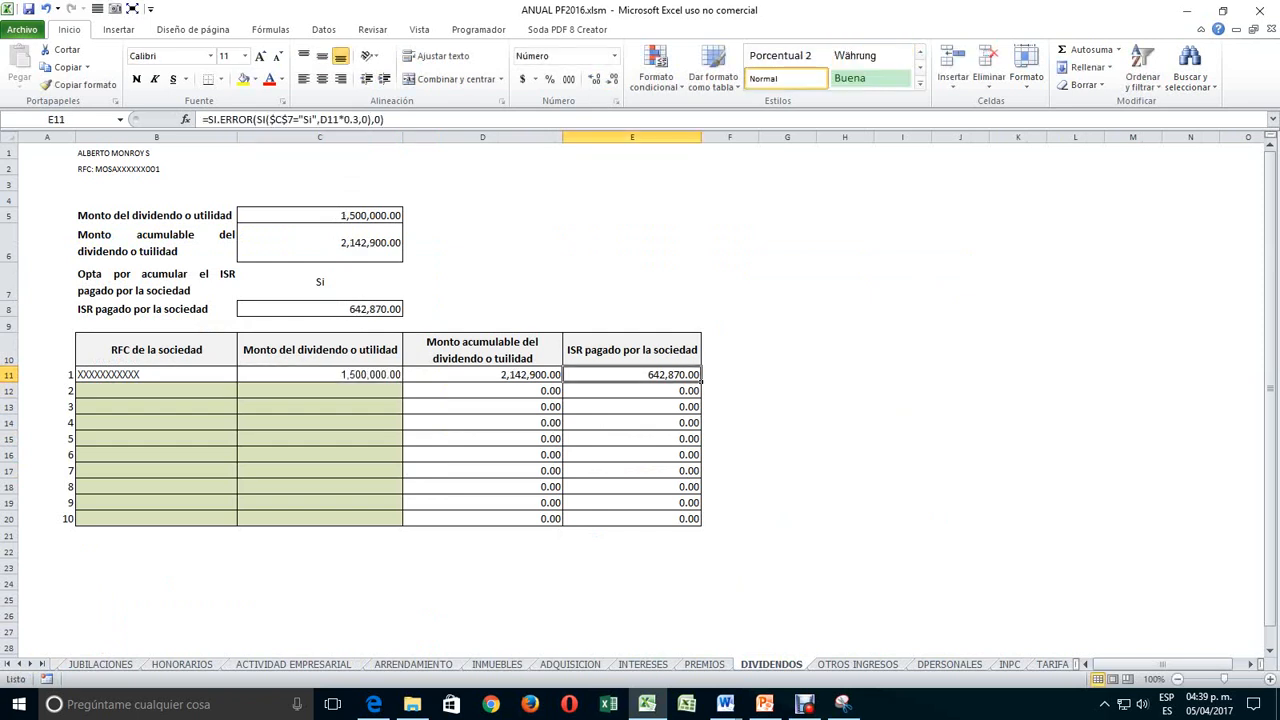
- Rerun the ISR ANUAL calculation and review the dividend, other income and interest amounts
{"action": "left_click", "coordinate": [7, 664]}
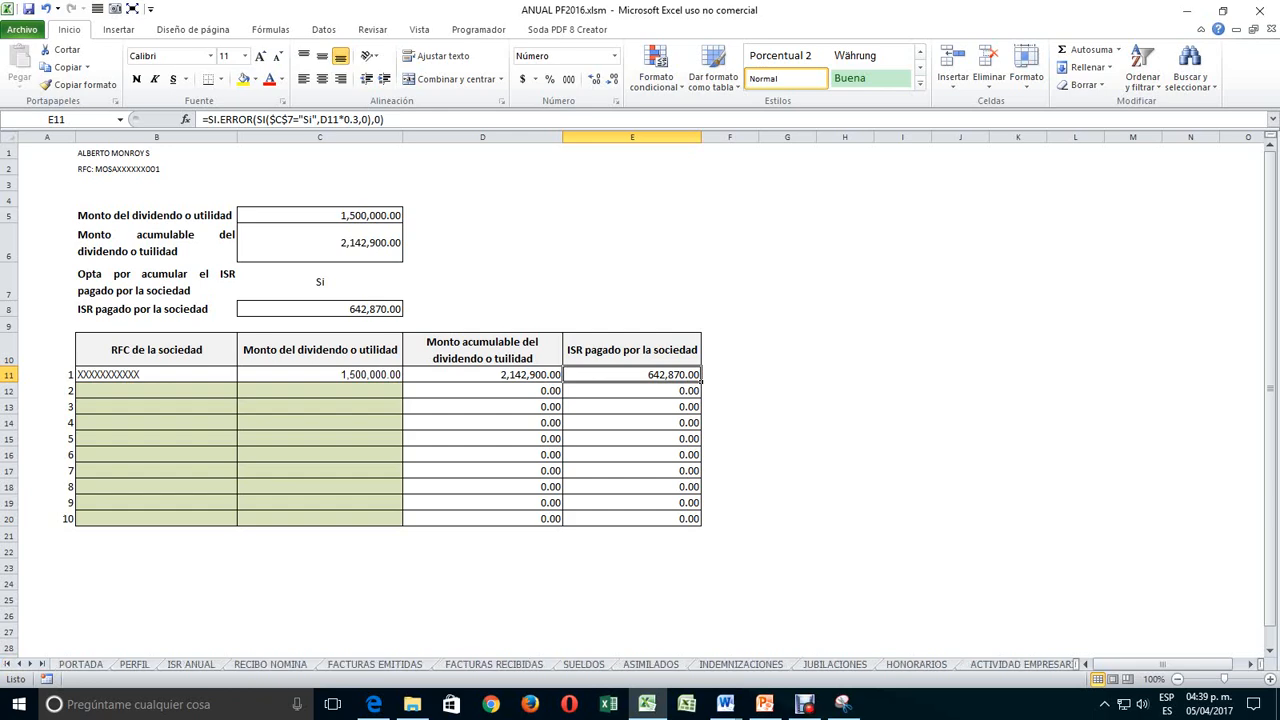
{"action": "left_click", "coordinate": [190, 664]}
{"action": "left_click", "coordinate": [391, 191]}
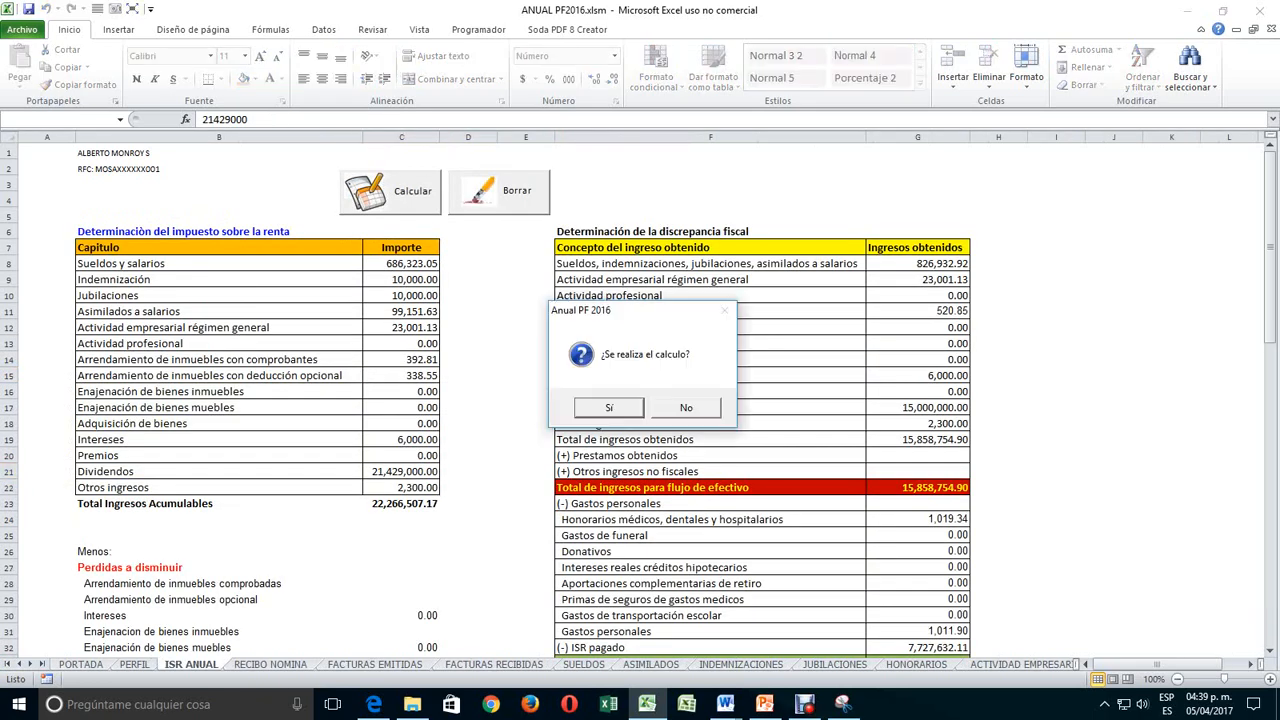
{"action": "key", "text": "Return"}
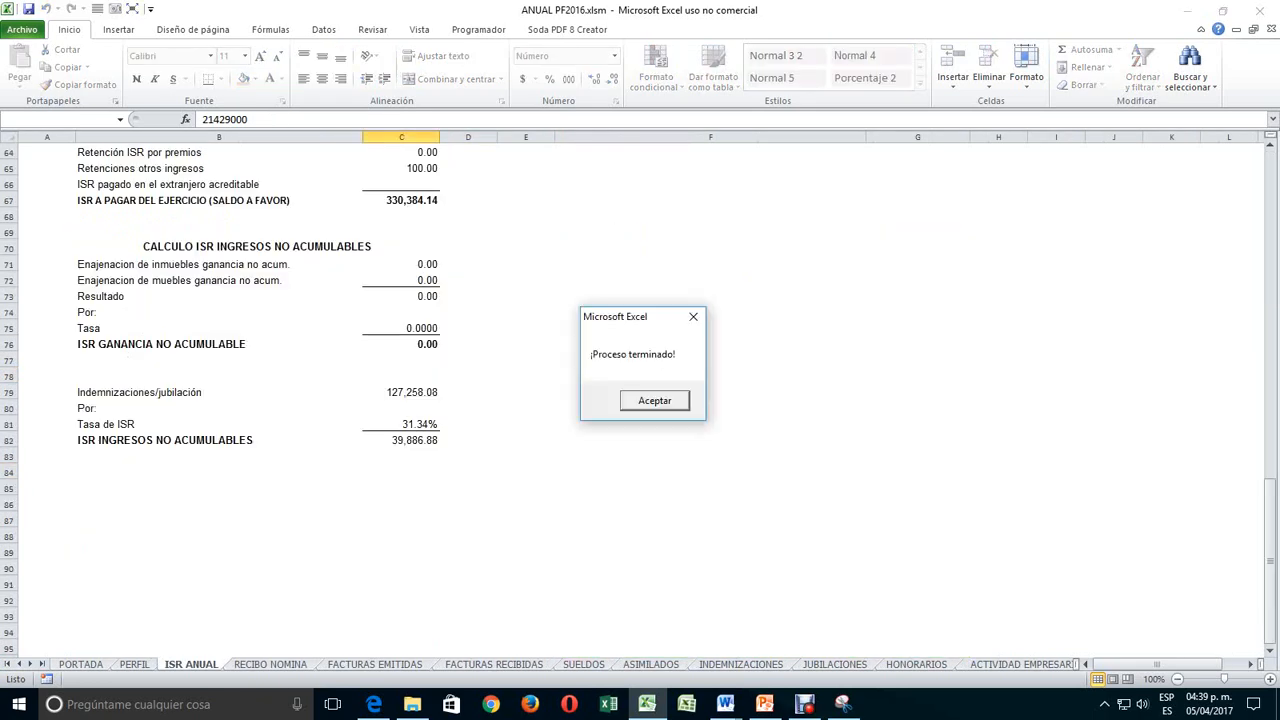
{"action": "key", "text": "Return"}
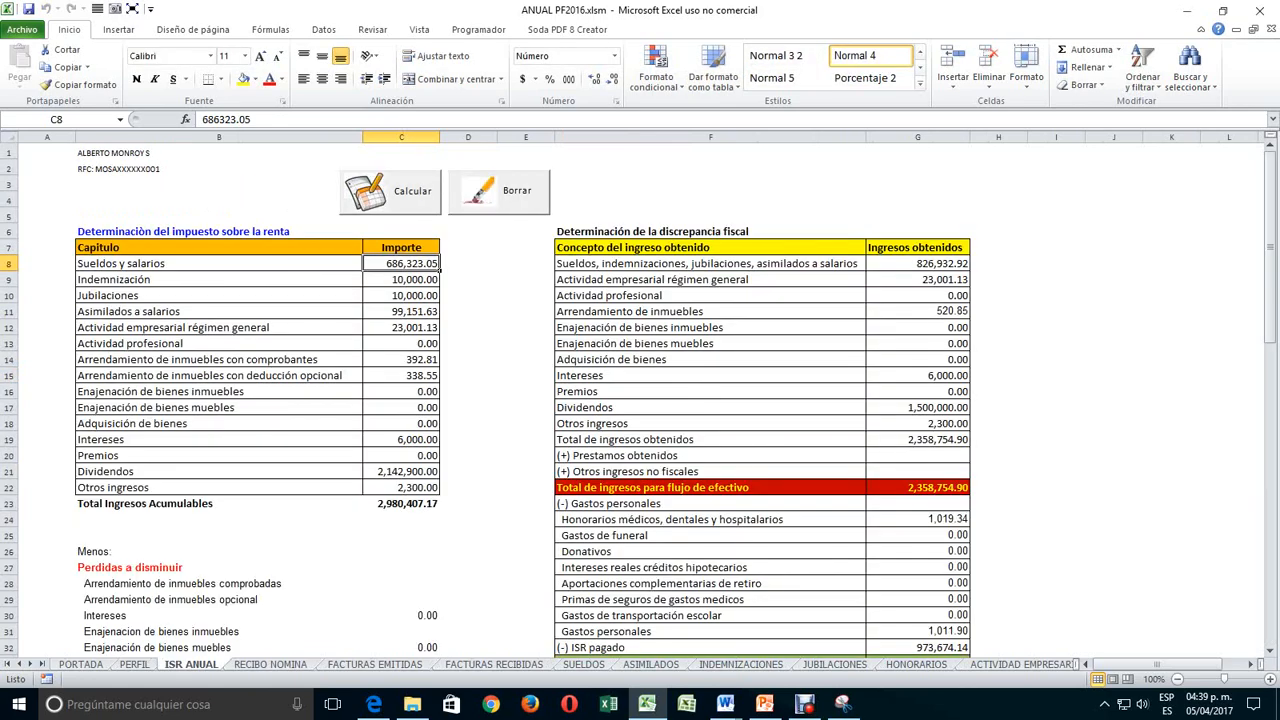
{"action": "left_click", "coordinate": [401, 471]}
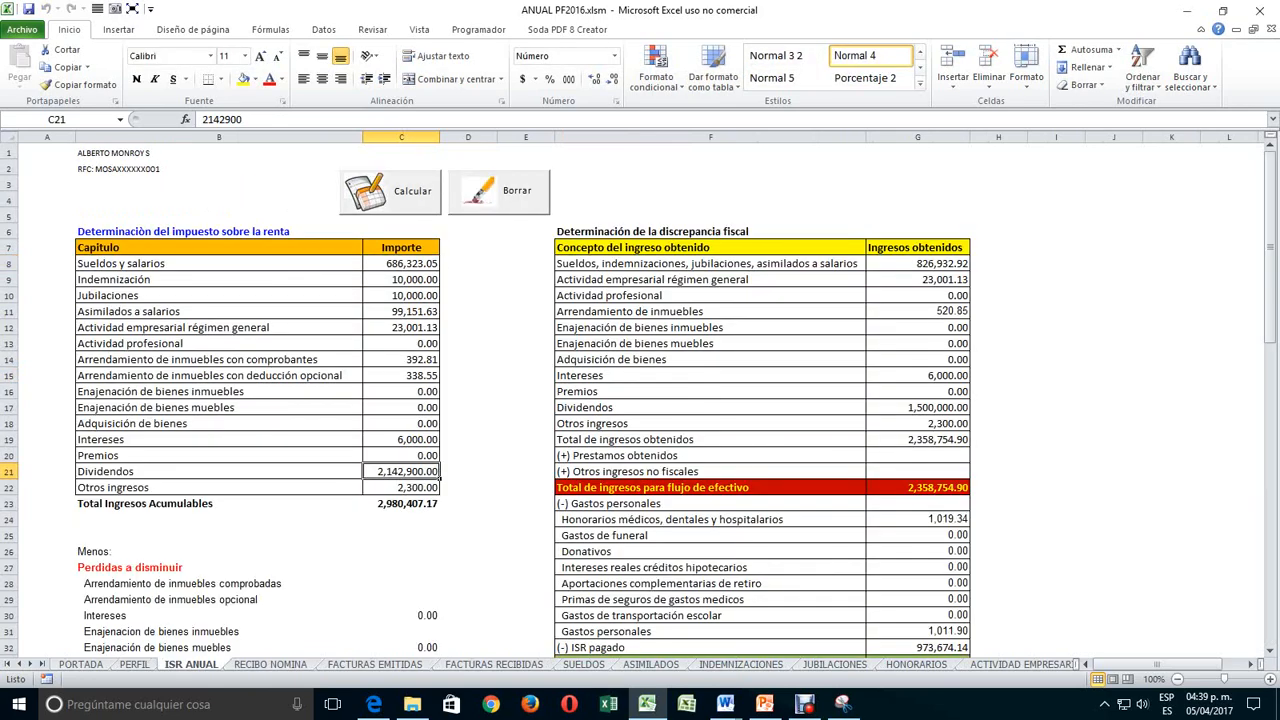
{"action": "left_click", "coordinate": [401, 487]}
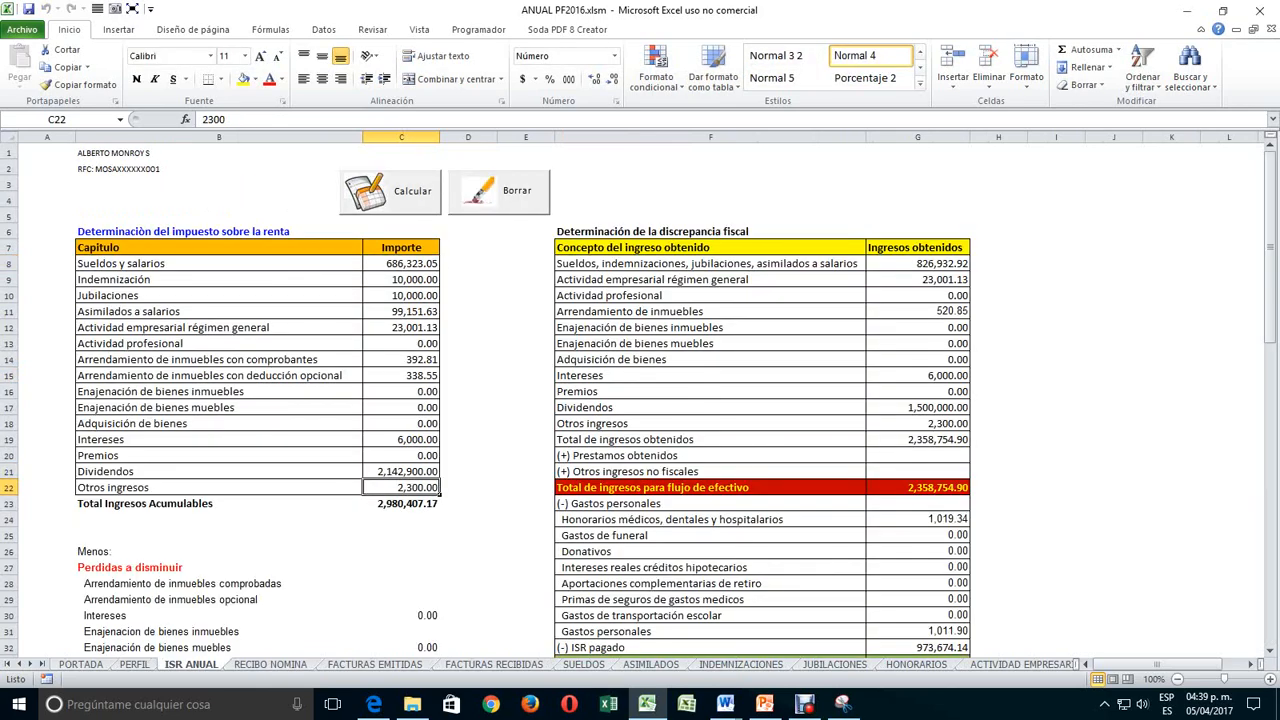
{"action": "left_click", "coordinate": [401, 439]}
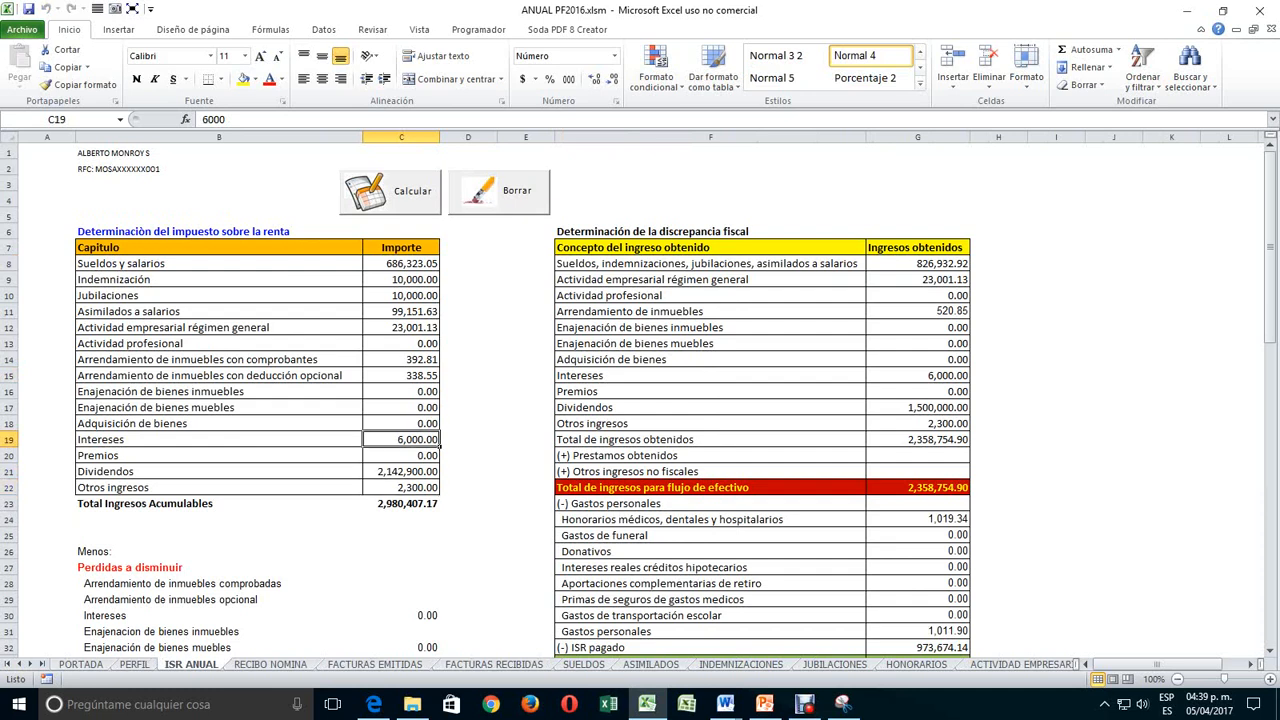
- On the INMUEBLES sheet, enter the property's disposal date 23/09/2016 and disposal price 6,000,000
{"action": "left_click", "coordinate": [30, 664]}
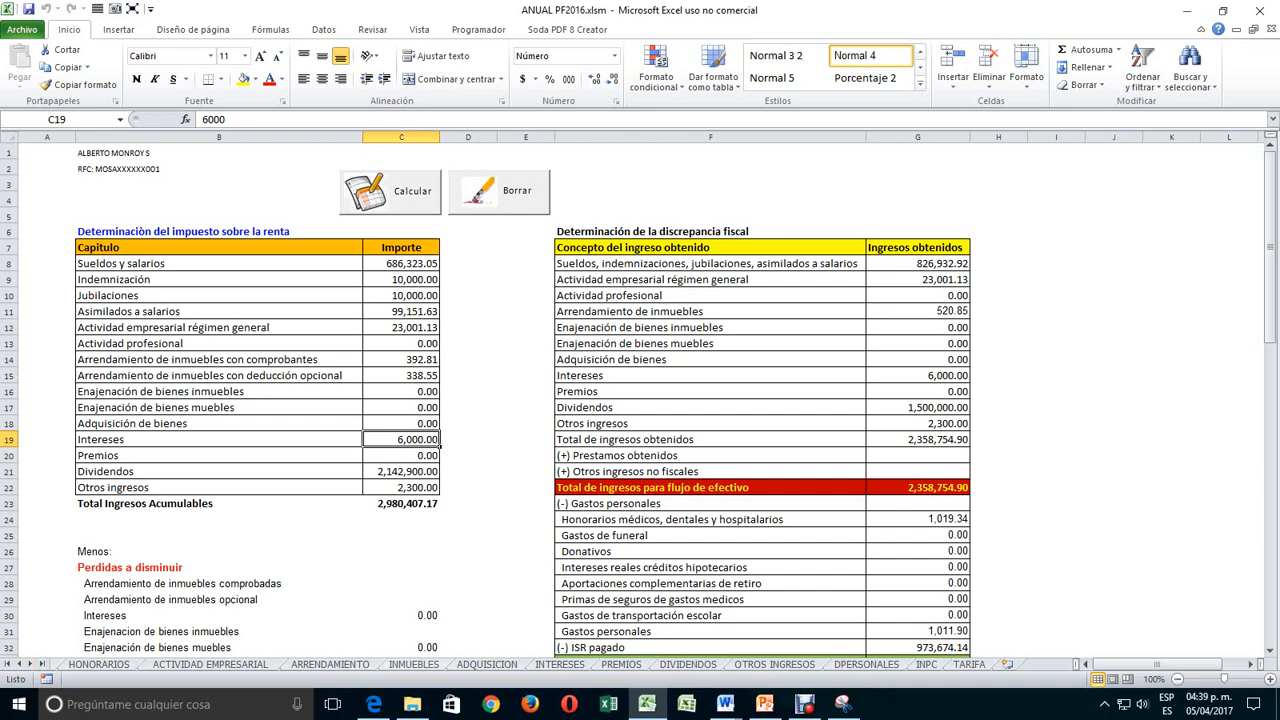
{"action": "left_click", "coordinate": [414, 664]}
{"action": "scroll", "coordinate": [640, 390], "scroll_direction": "up", "scroll_amount": 20}
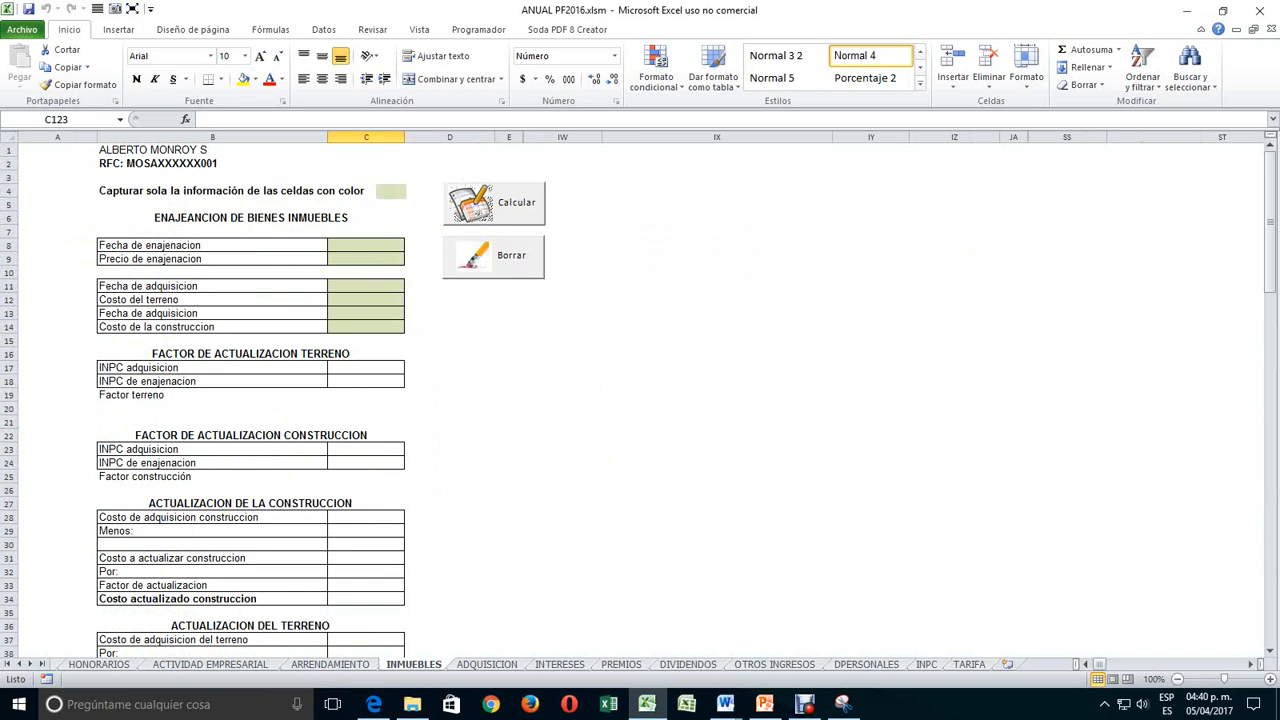
{"action": "left_click", "coordinate": [366, 245]}
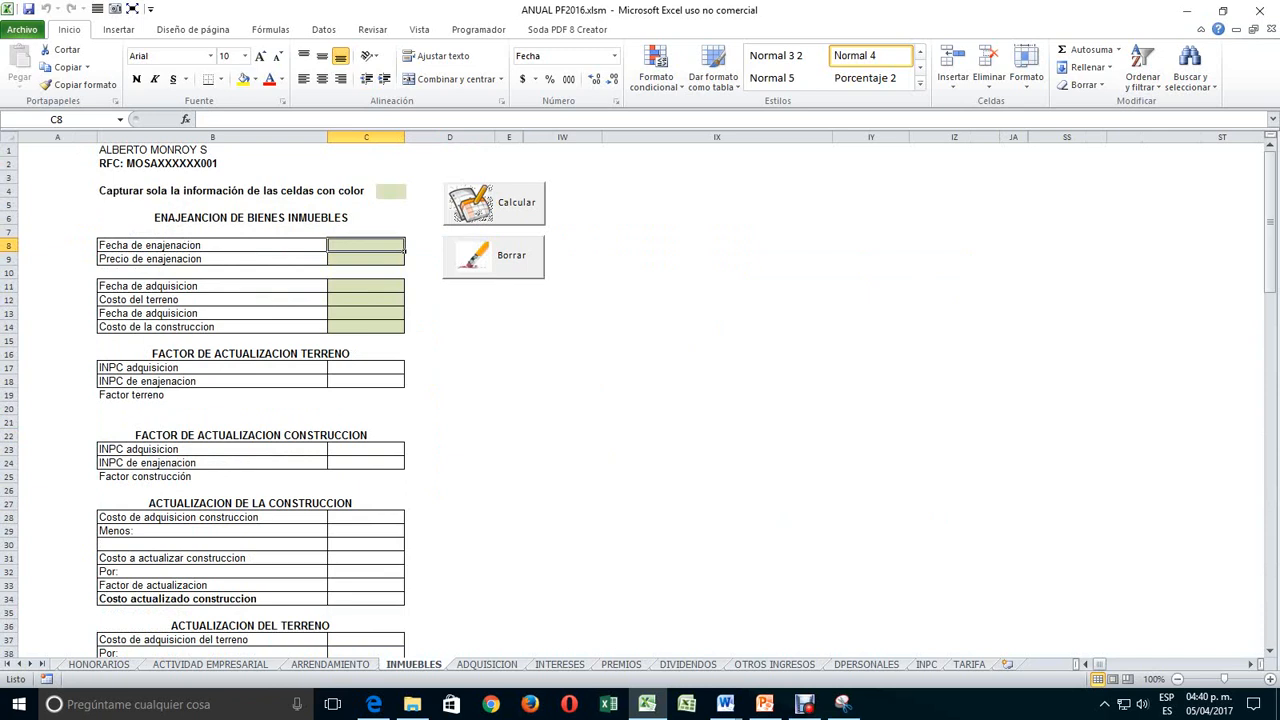
{"action": "type", "text": "23/09"}
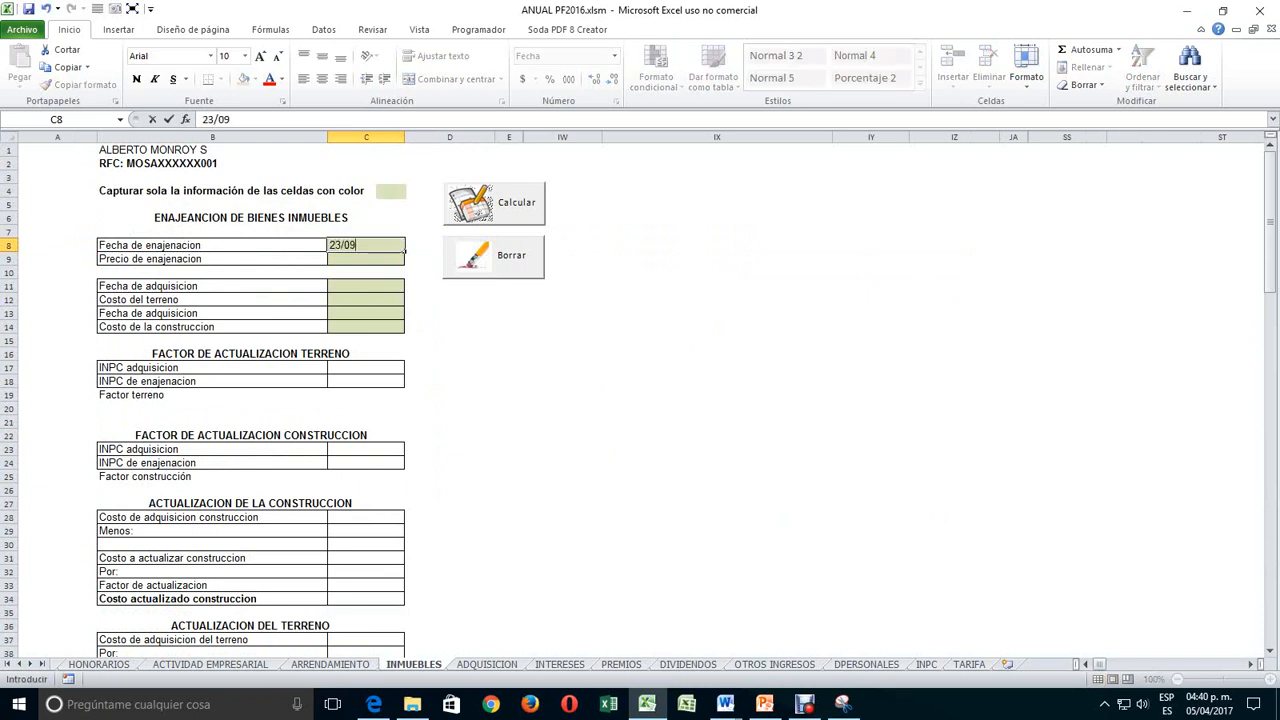
{"action": "type", "text": "/2016"}
{"action": "key", "text": "Return"}
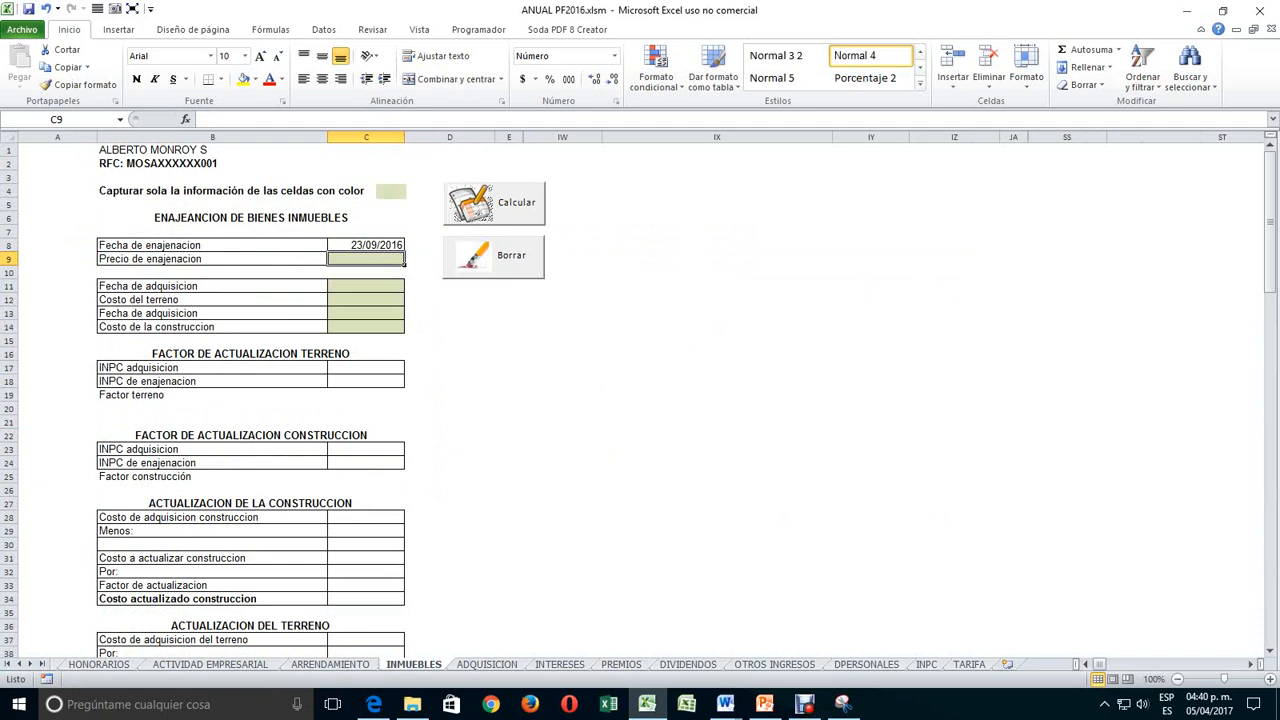
{"action": "type", "text": "6,000,"}
{"action": "type", "text": "000000"}
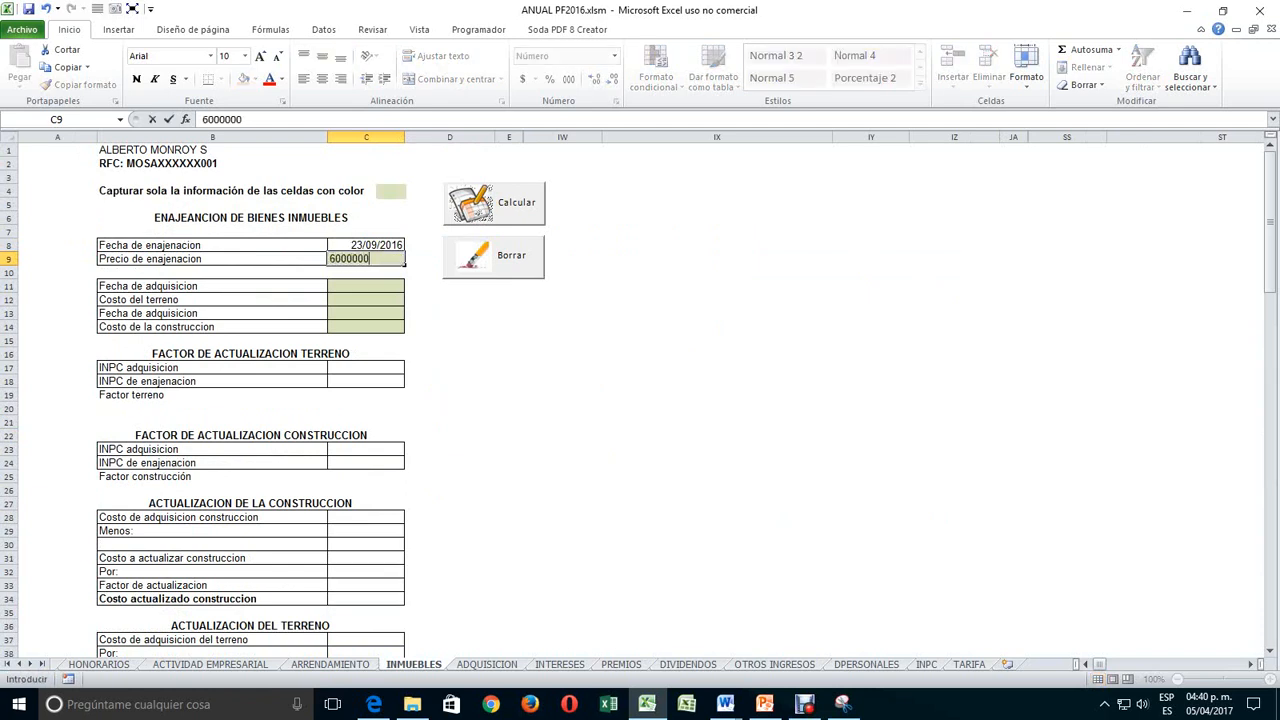
{"action": "key", "text": "Return"}
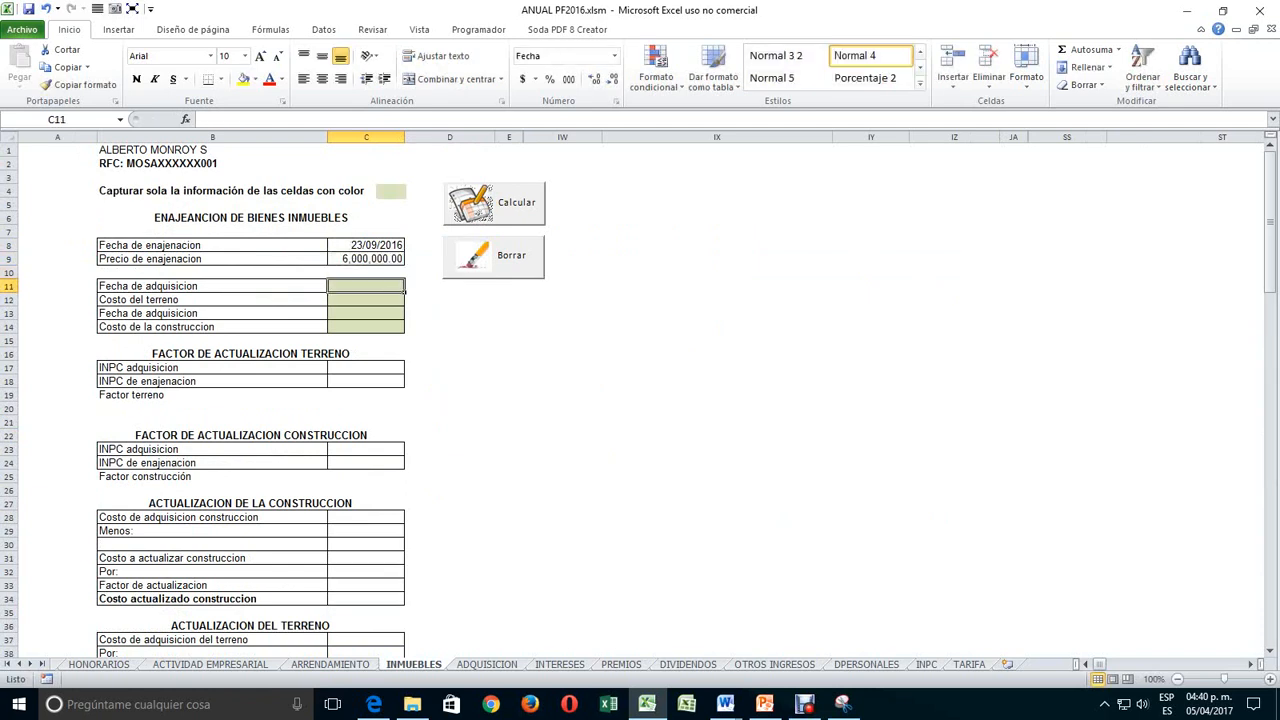
- On the INMUEBLES sheet, enter the land's acquisition date 30/01/2000 and land cost 1,000,000
{"action": "type", "text": "30/0"}
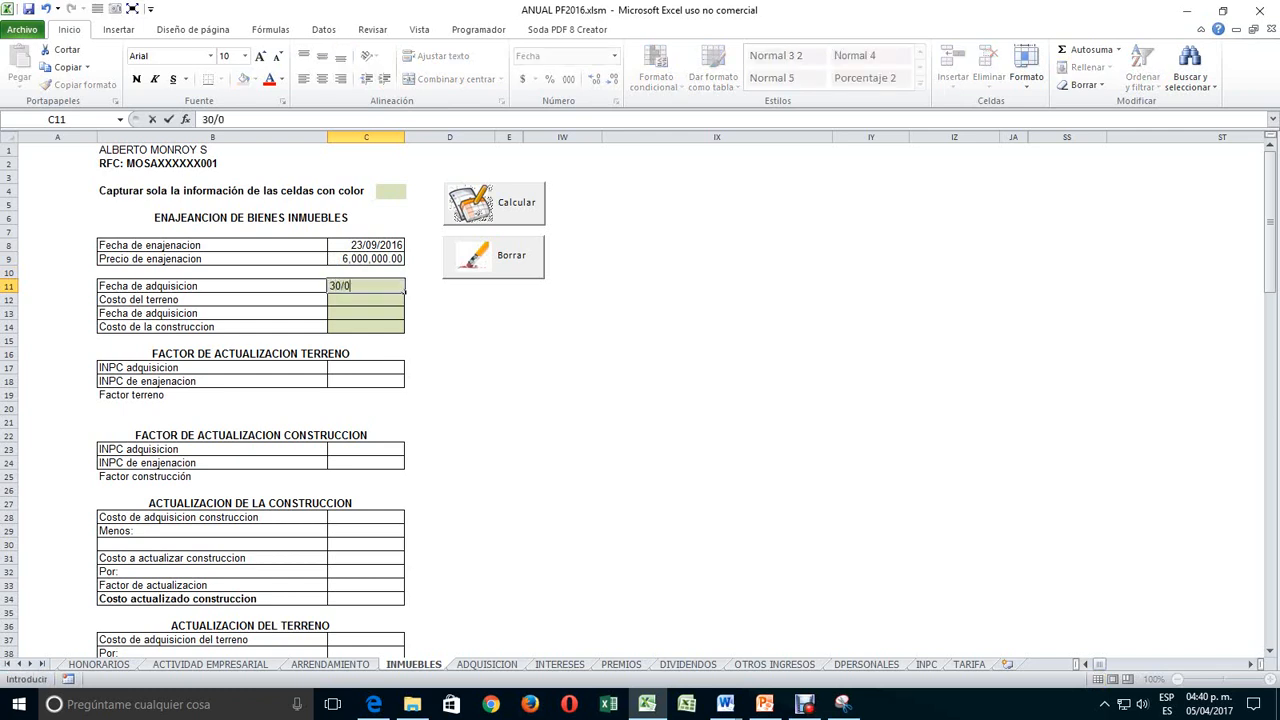
{"action": "type", "text": "1/2000"}
{"action": "key", "text": "Return"}
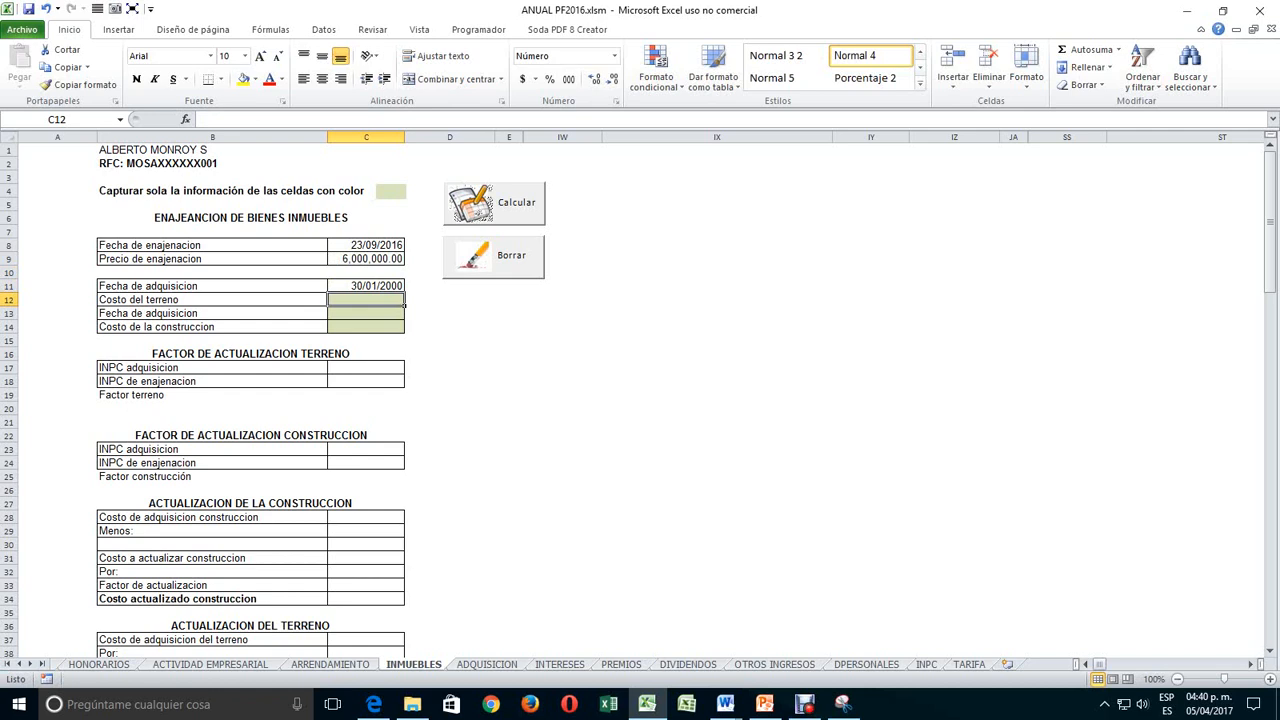
{"action": "type", "text": "1000000"}
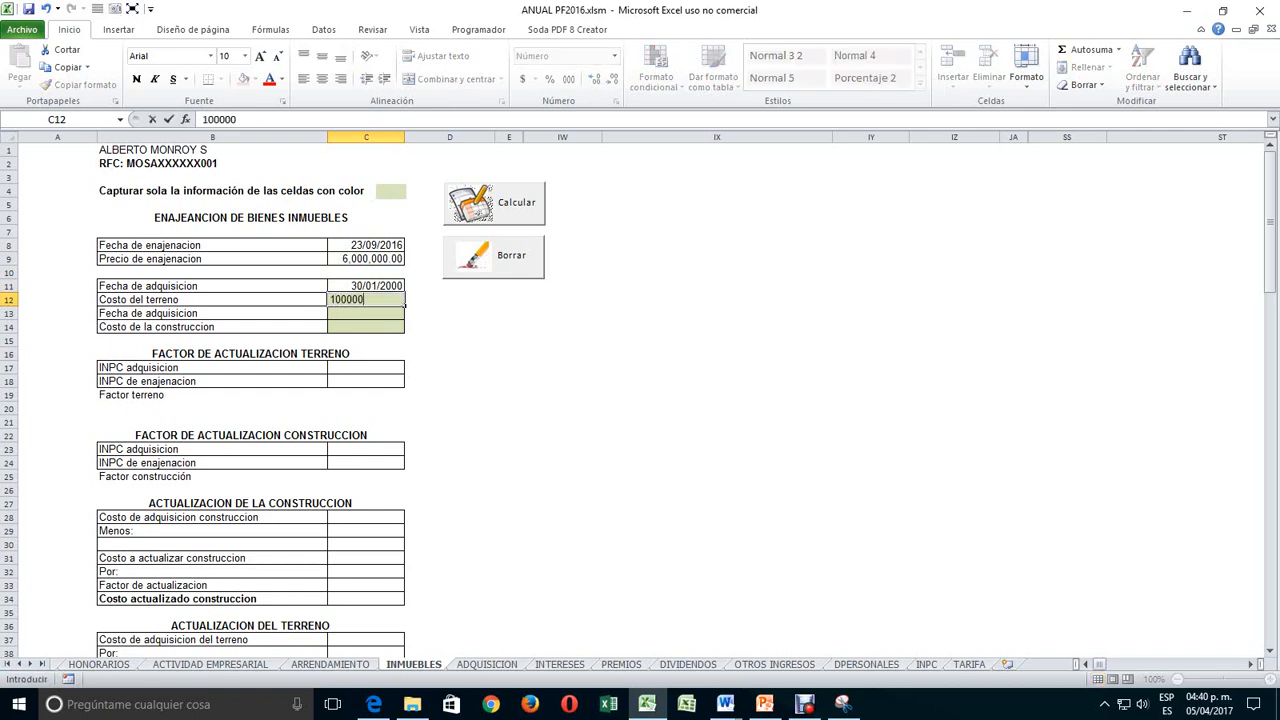
{"action": "key", "text": "Return"}
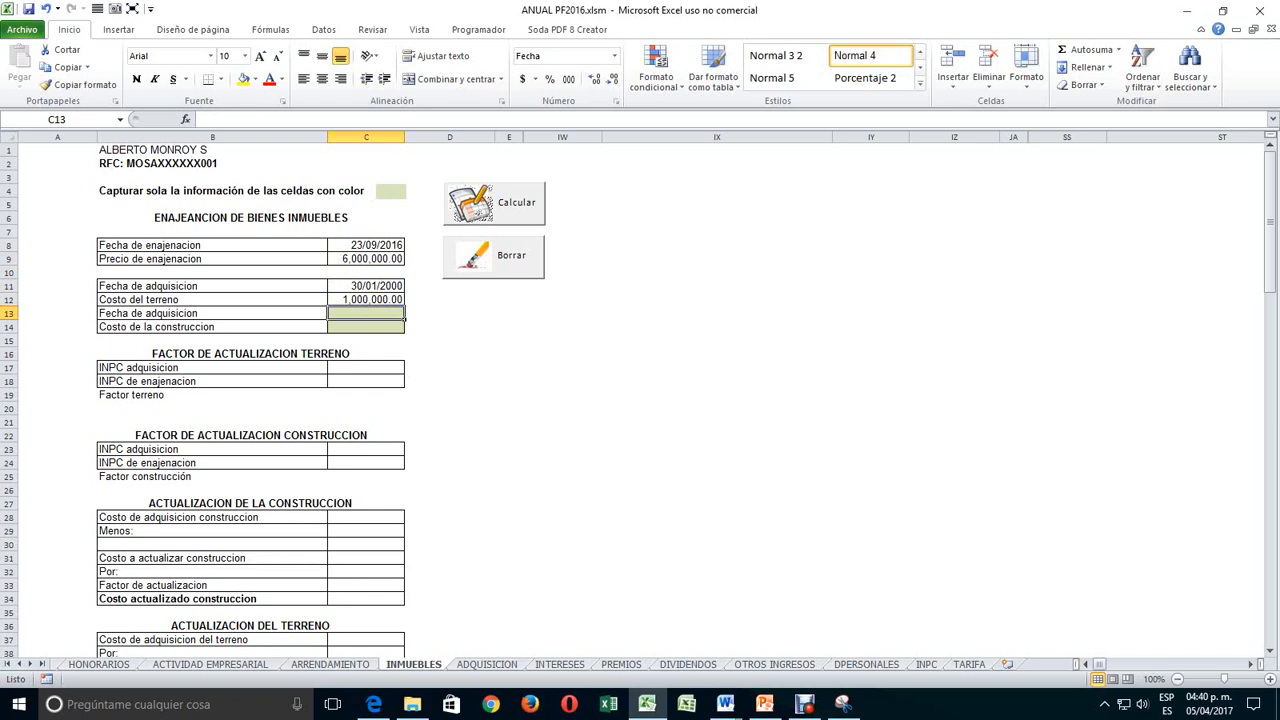
- Enter the construction's acquisition date 03/01/2000 and construction cost 2,000,000
{"action": "type", "text": "03/01/"}
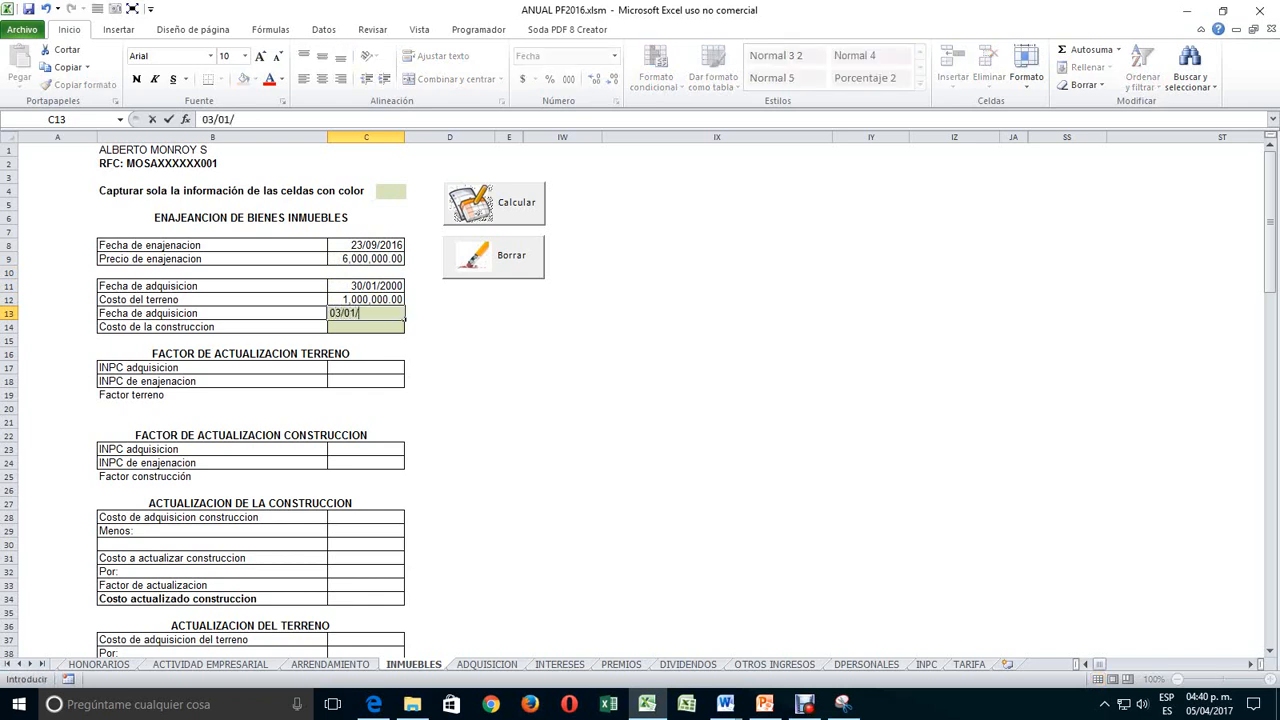
{"action": "type", "text": "2000"}
{"action": "key", "text": "Return"}
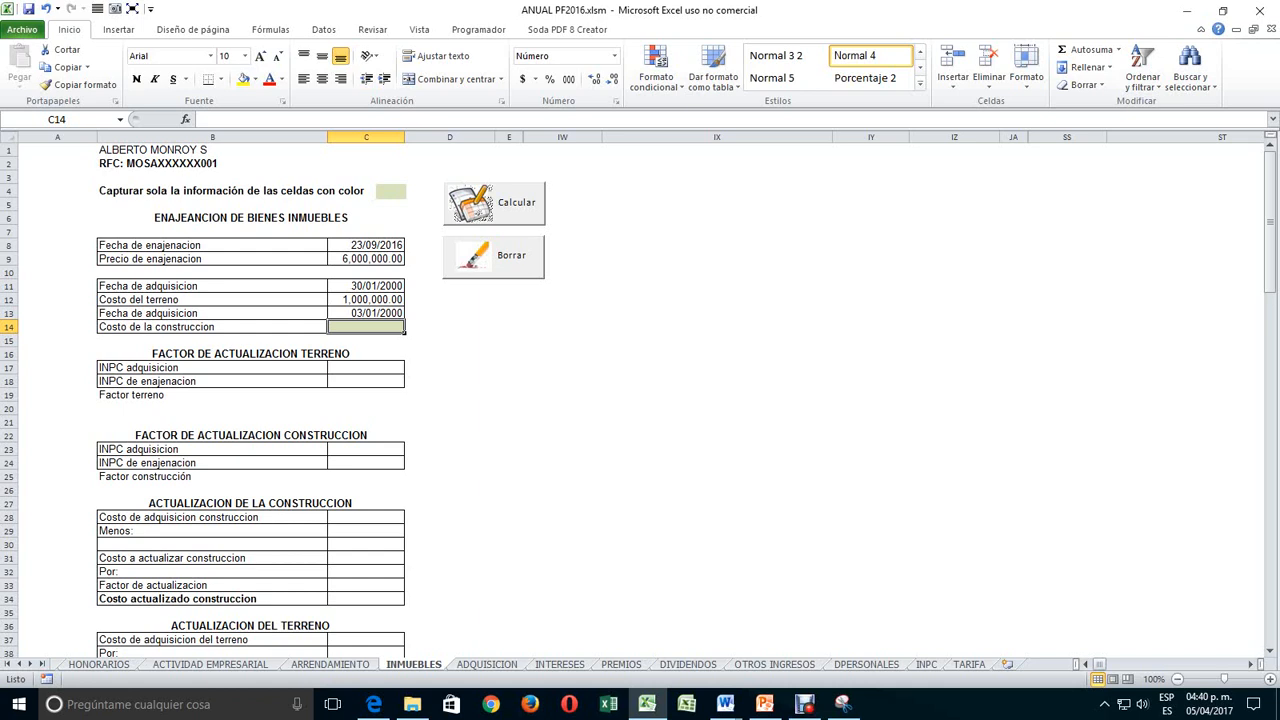
{"action": "type", "text": "2,000,00"}
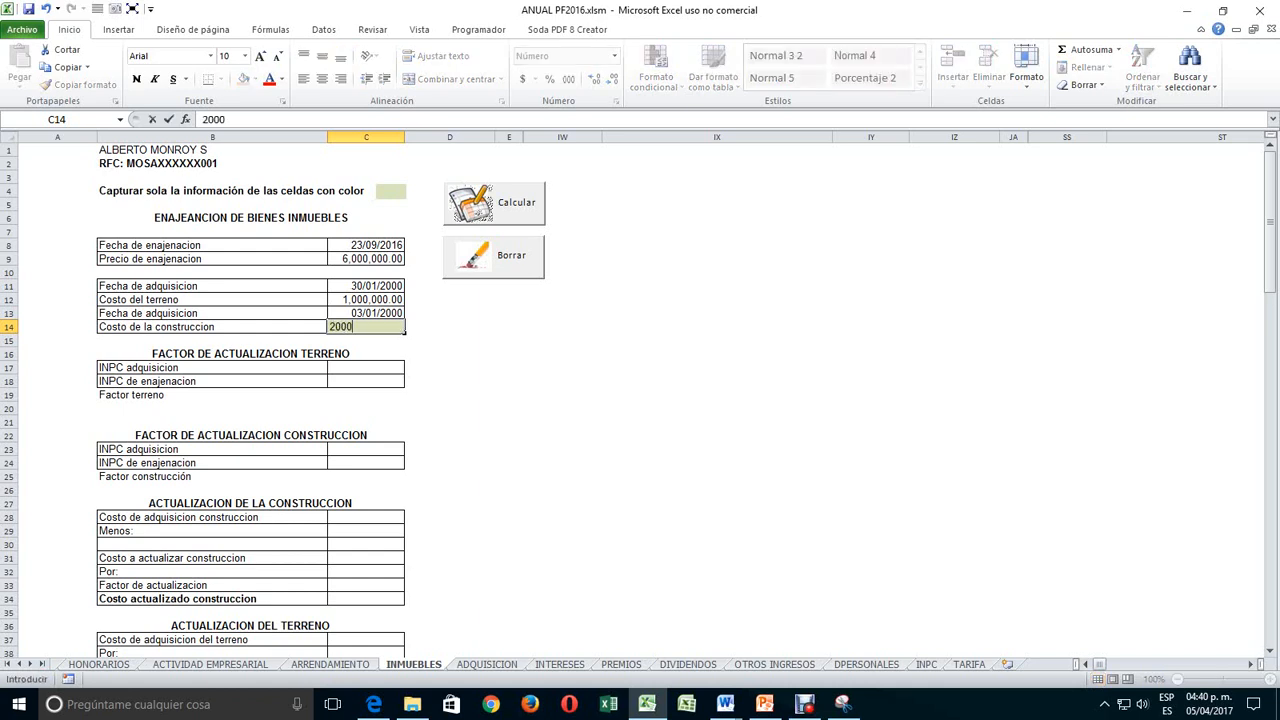
{"action": "type", "text": "00"}
{"action": "key", "text": "Return"}
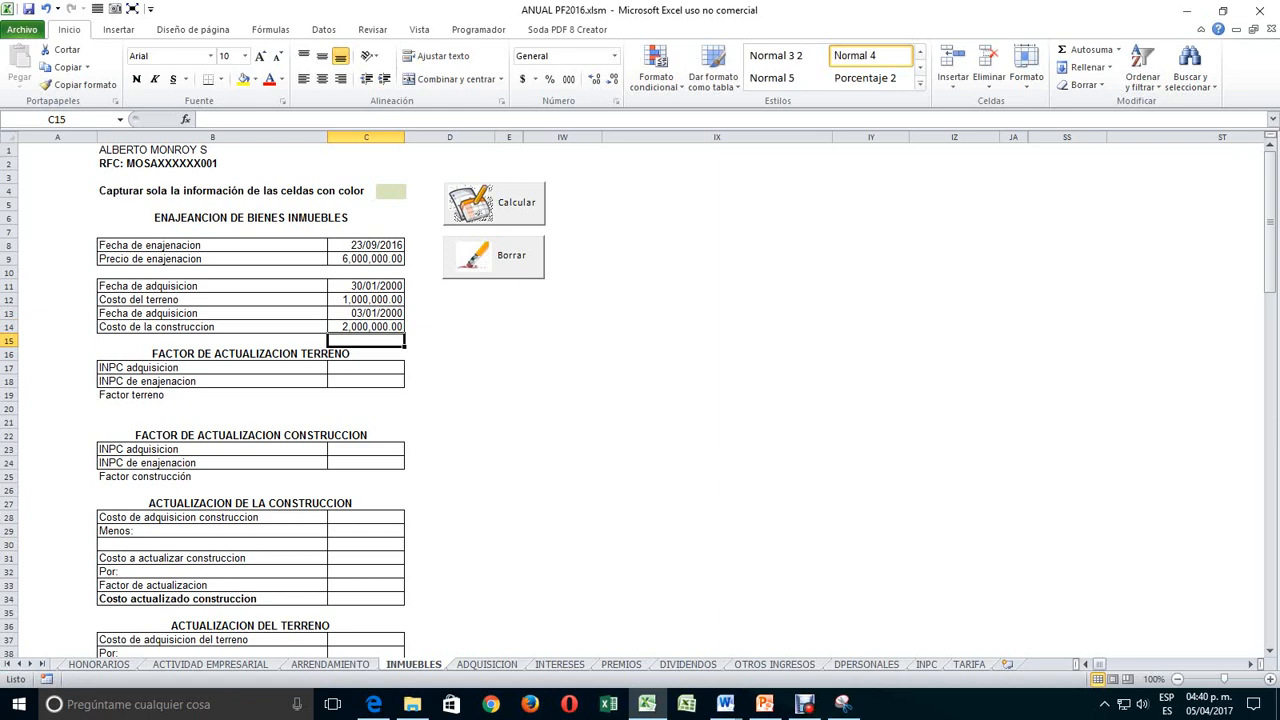
- Calculate the property sale gain and enter 156,000 as the Pagos provisionales below the non-cumulative gain section
{"action": "scroll", "coordinate": [640, 395], "scroll_direction": "down", "scroll_amount": 9}
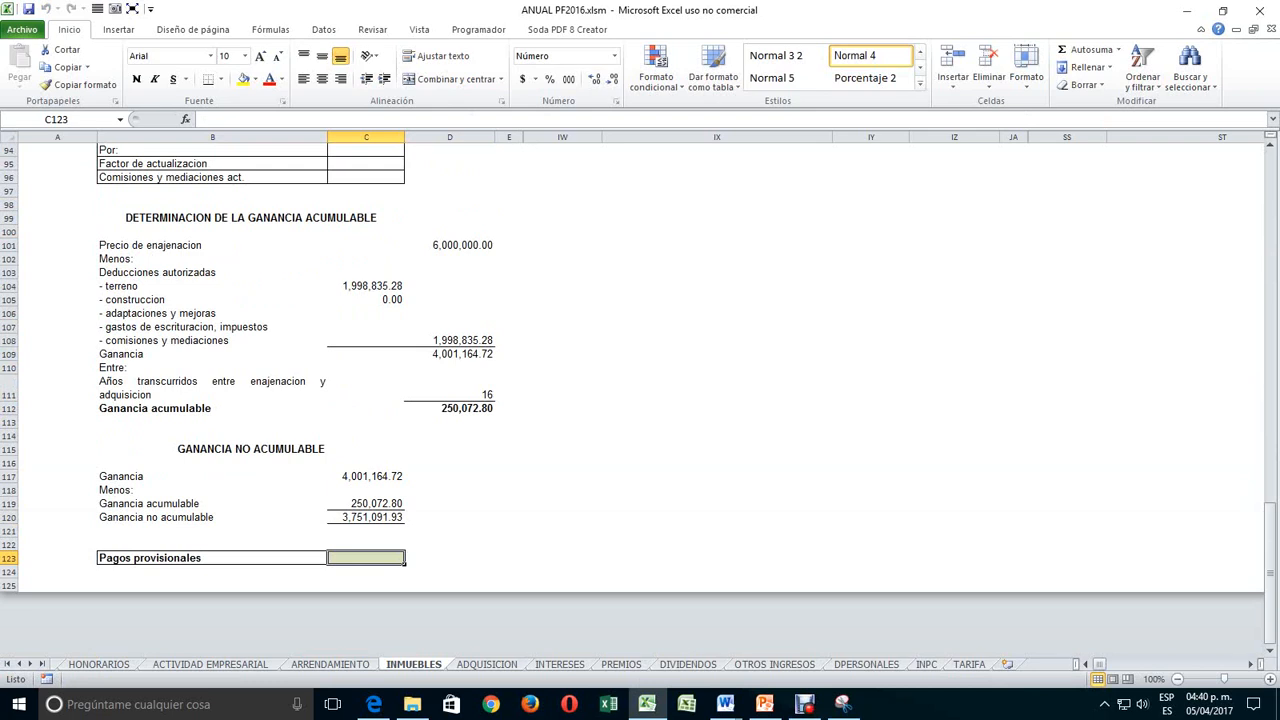
{"action": "type", "text": "156,00"}
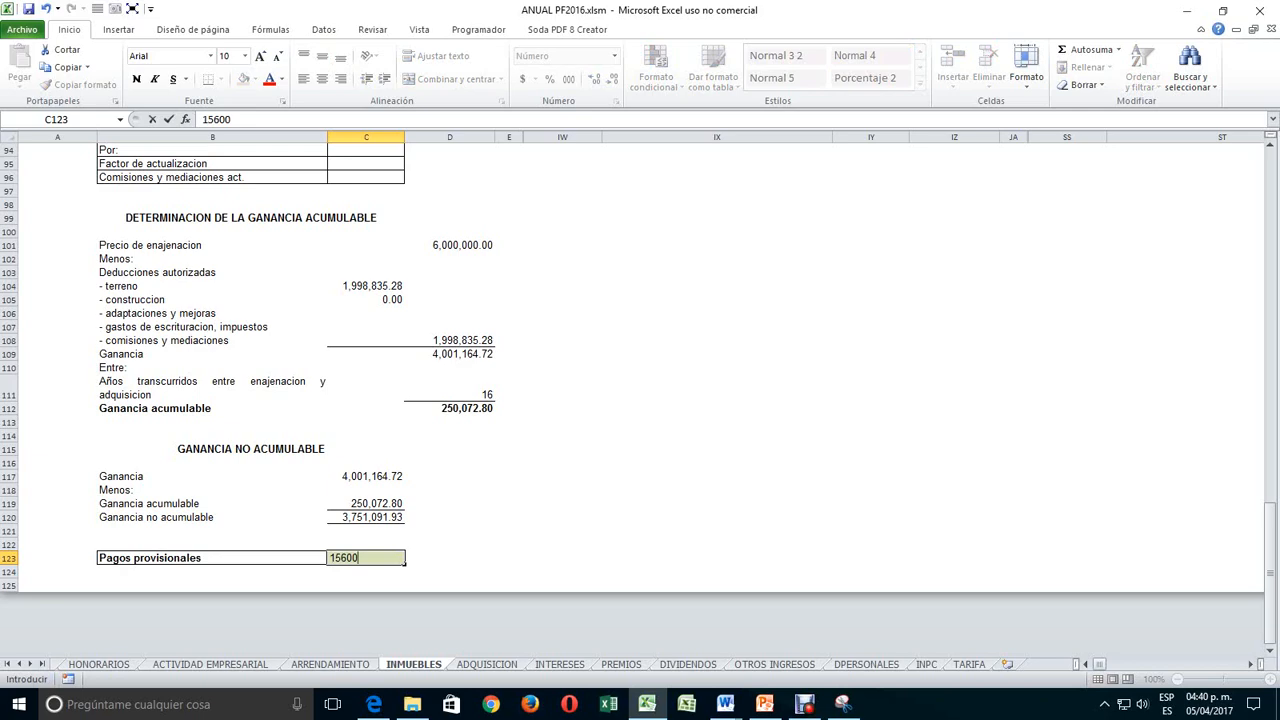
{"action": "type", "text": "0"}
{"action": "key", "text": "Return"}
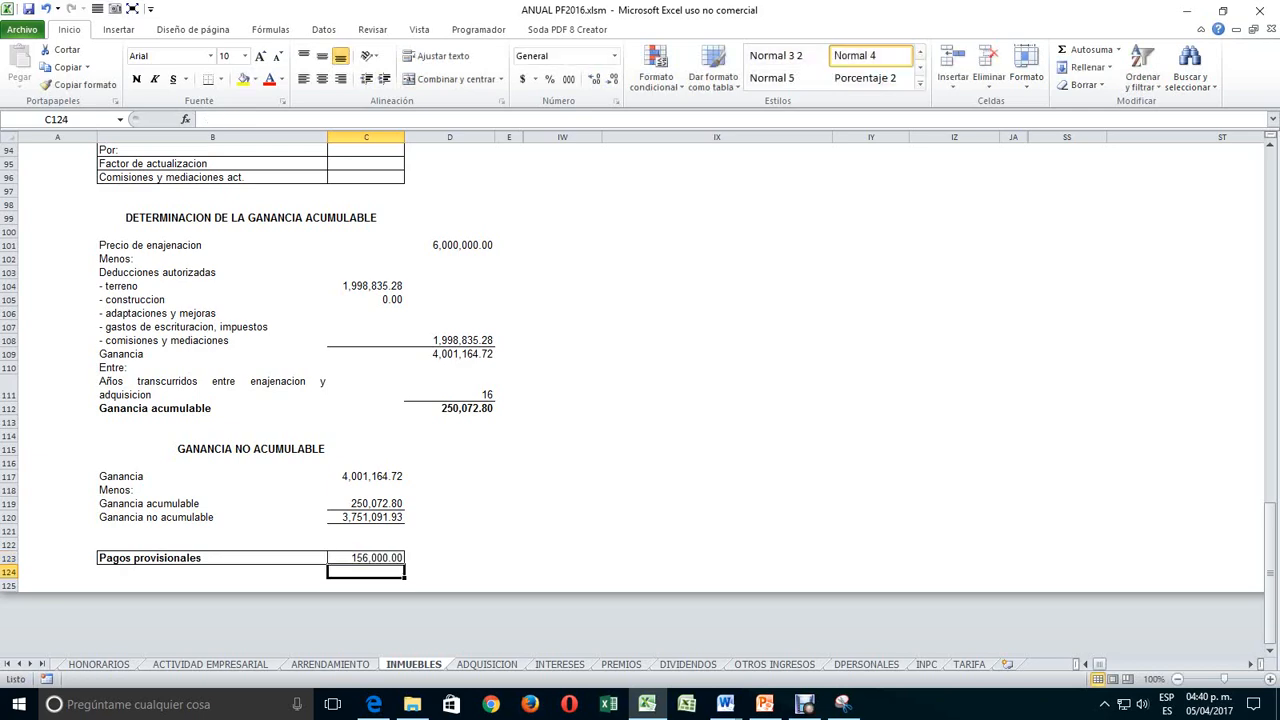
- Rerun the calculation on the ISR ANUAL sheet and check the Enajenación de bienes inmuebles amount
{"action": "left_click", "coordinate": [7, 664]}
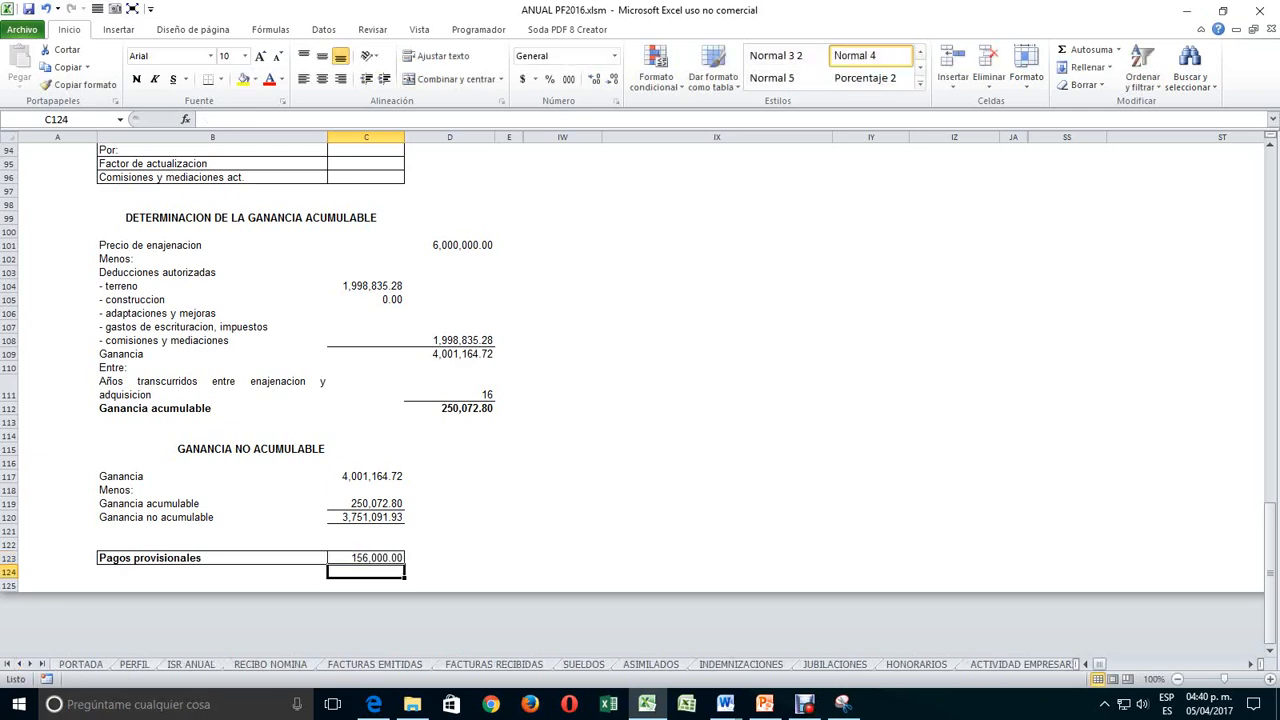
{"action": "left_click", "coordinate": [190, 664]}
{"action": "left_click", "coordinate": [390, 191]}
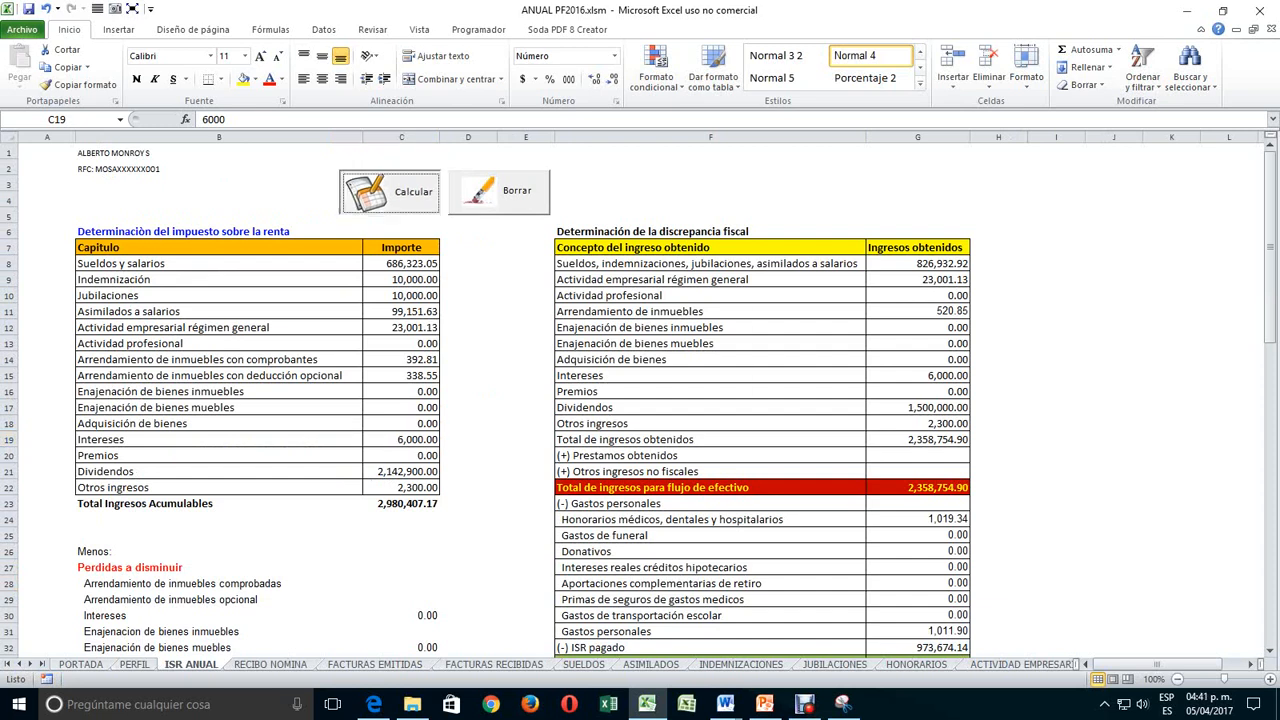
{"action": "key", "text": "Return"}
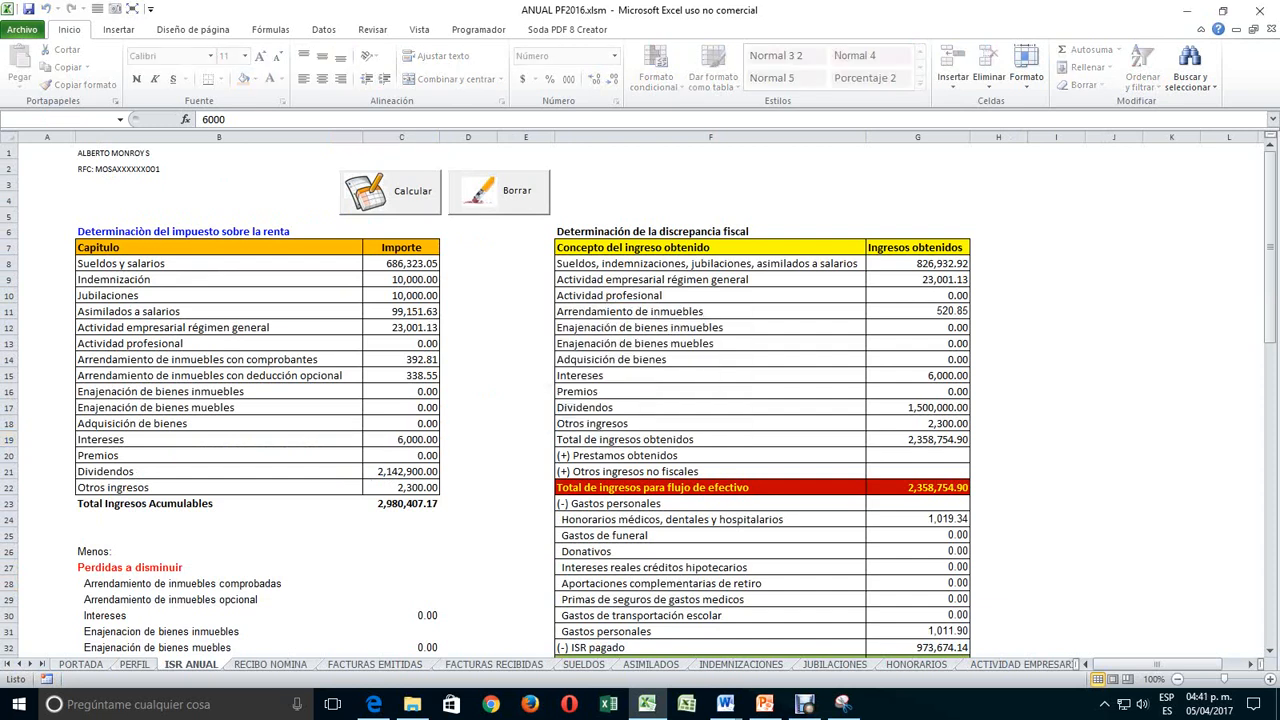
{"action": "key", "text": "Return"}
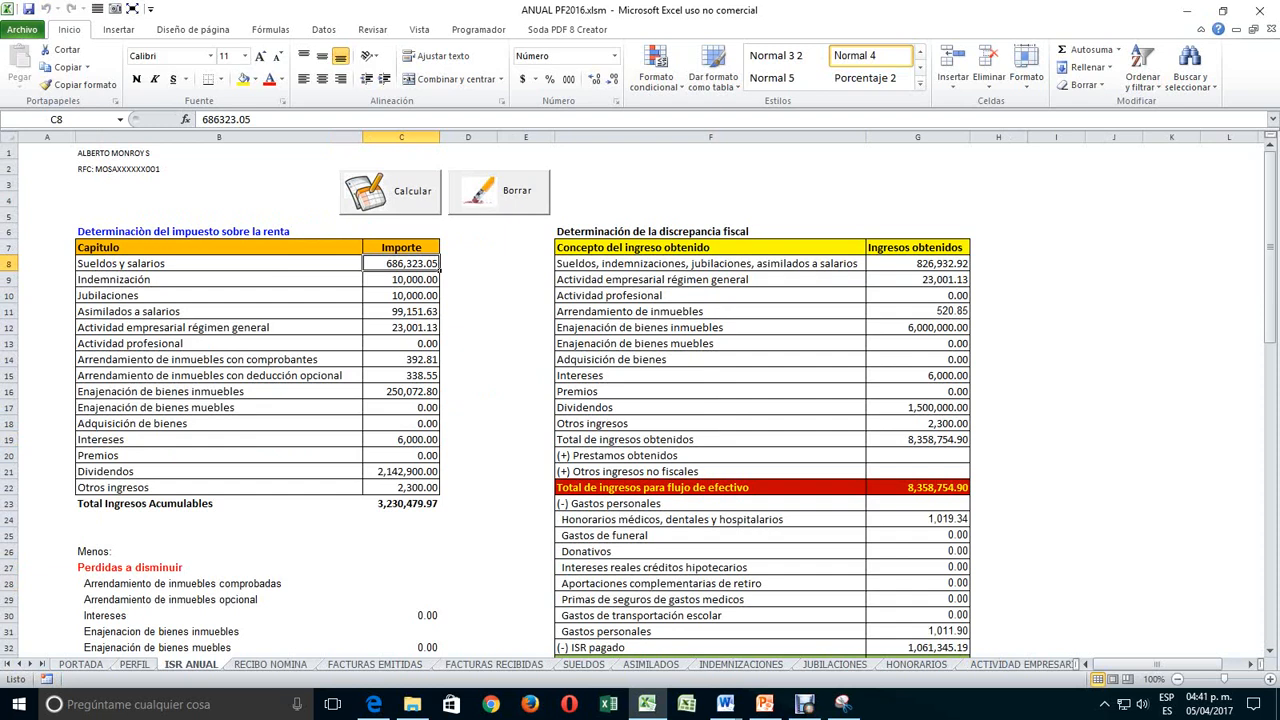
{"action": "left_click", "coordinate": [401, 391]}
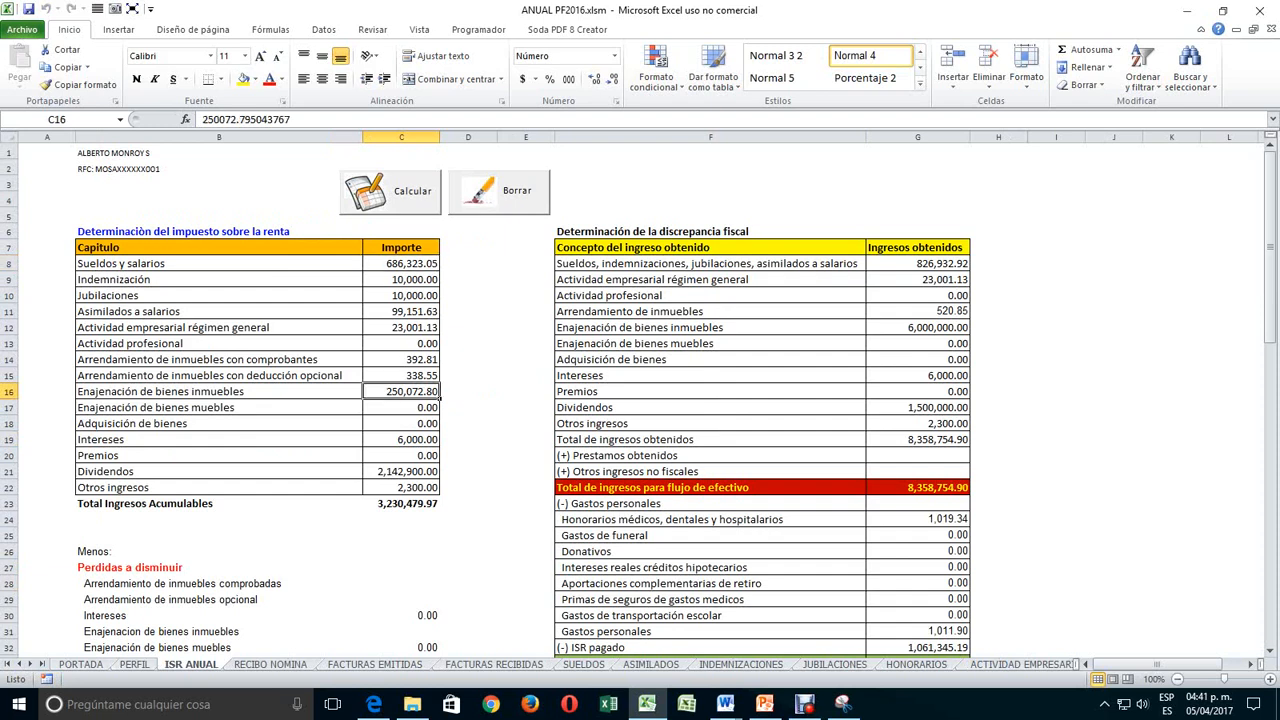
- Check the income types on the PERFIL sheet and review the ISR ANUAL tax calculation, including provisional payments and non-cumulative income
{"action": "key", "text": "ctrl+Page_Up"}
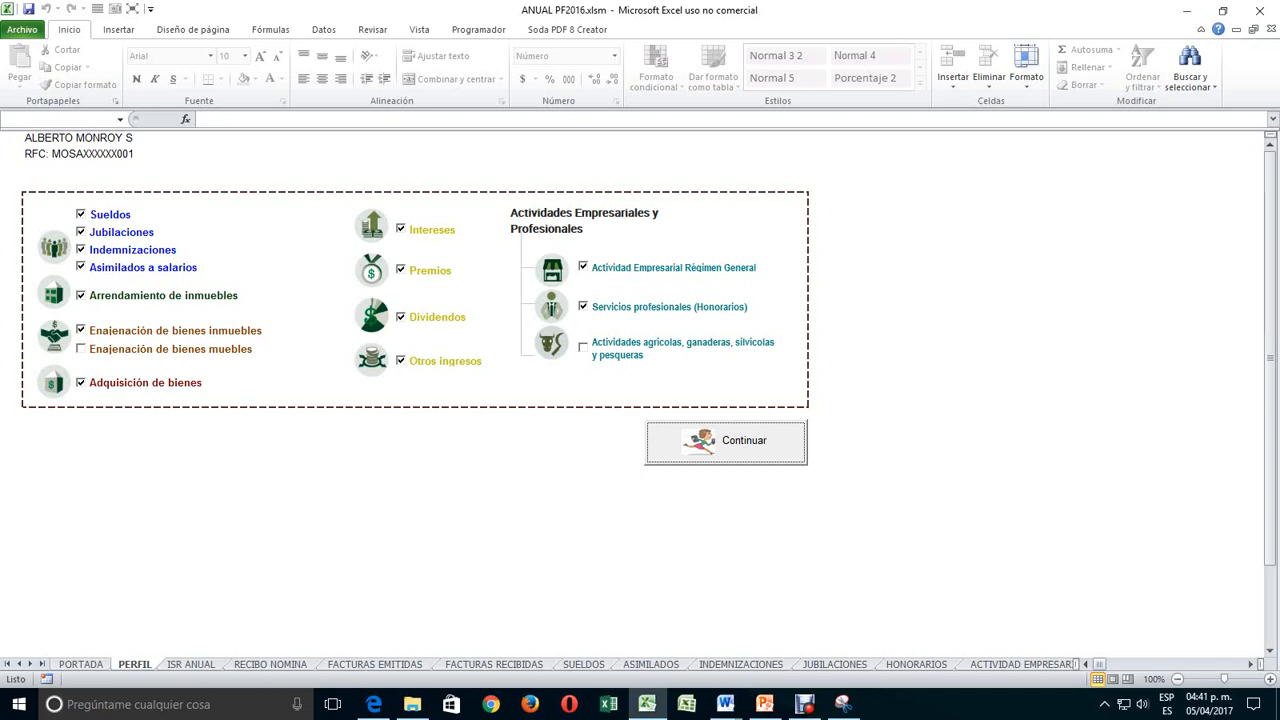
{"action": "left_click", "coordinate": [191, 664]}
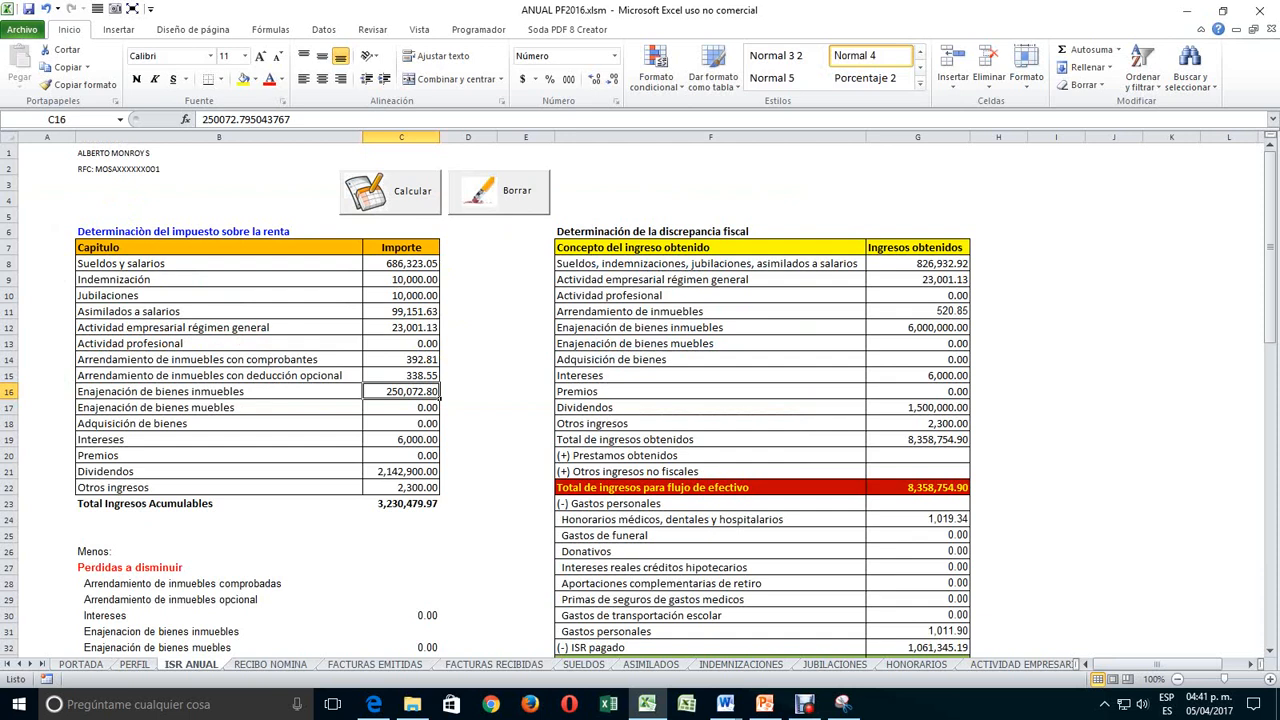
{"action": "scroll", "coordinate": [640, 400], "scroll_direction": "down", "scroll_amount": 11}
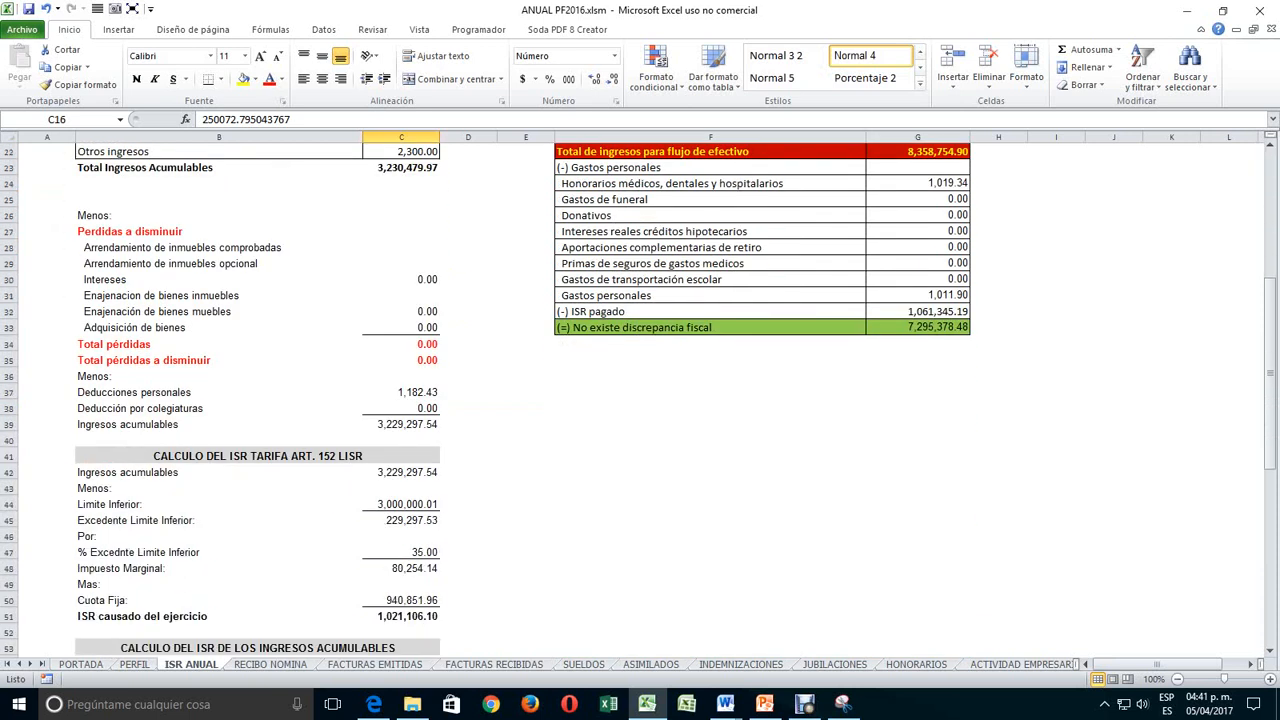
{"action": "scroll", "coordinate": [640, 400], "scroll_direction": "down", "scroll_amount": 3}
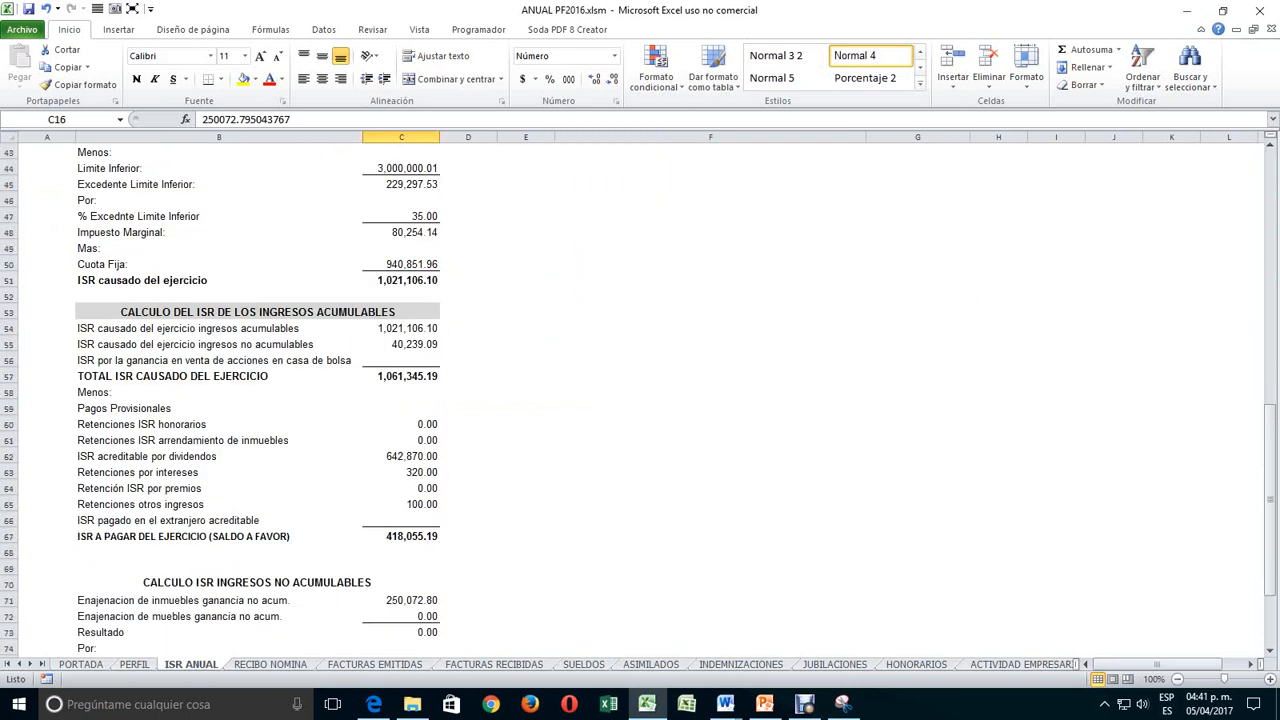
{"action": "left_click", "coordinate": [401, 408]}
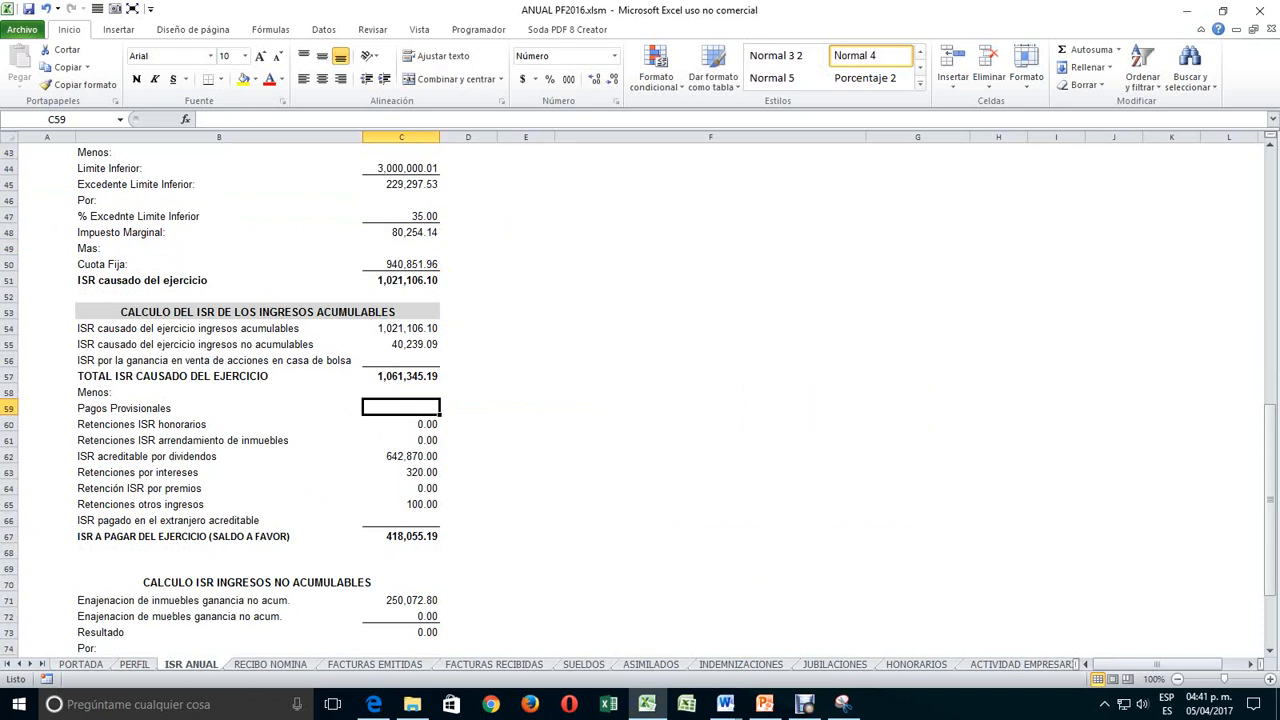
{"action": "scroll", "coordinate": [640, 400], "scroll_direction": "down", "scroll_amount": 6}
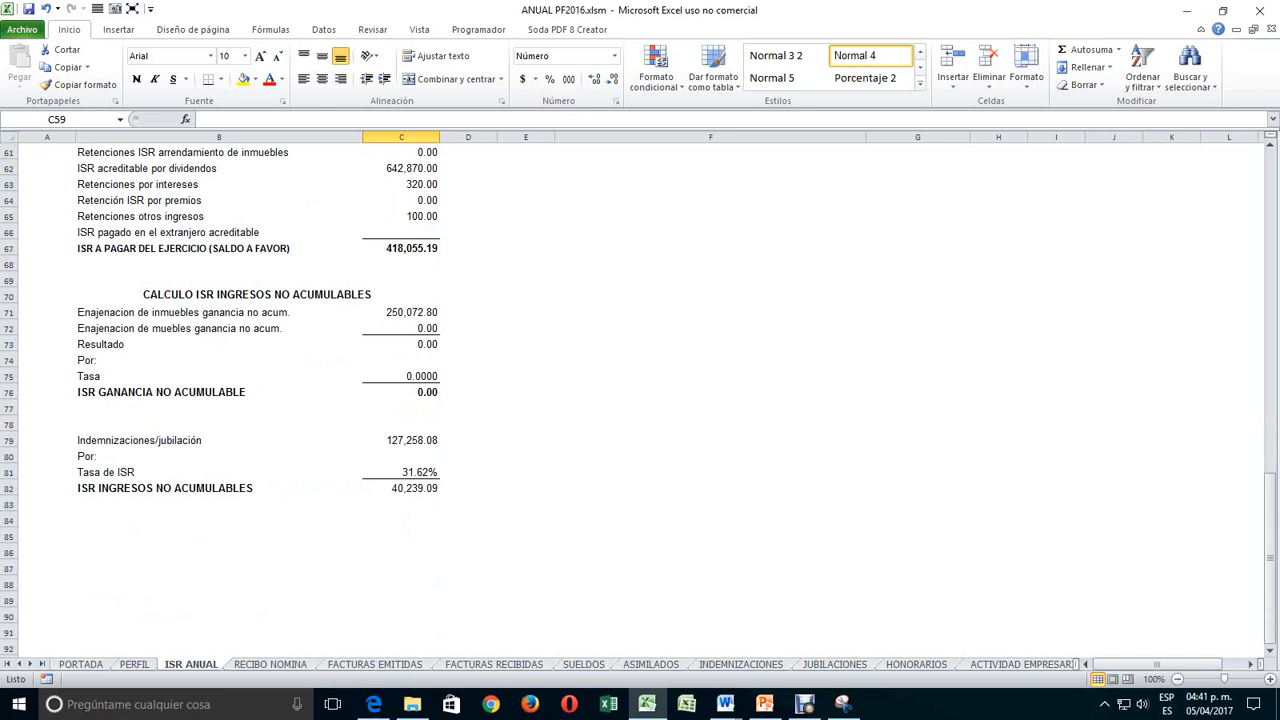
{"action": "scroll", "coordinate": [640, 400], "scroll_direction": "up", "scroll_amount": 17}
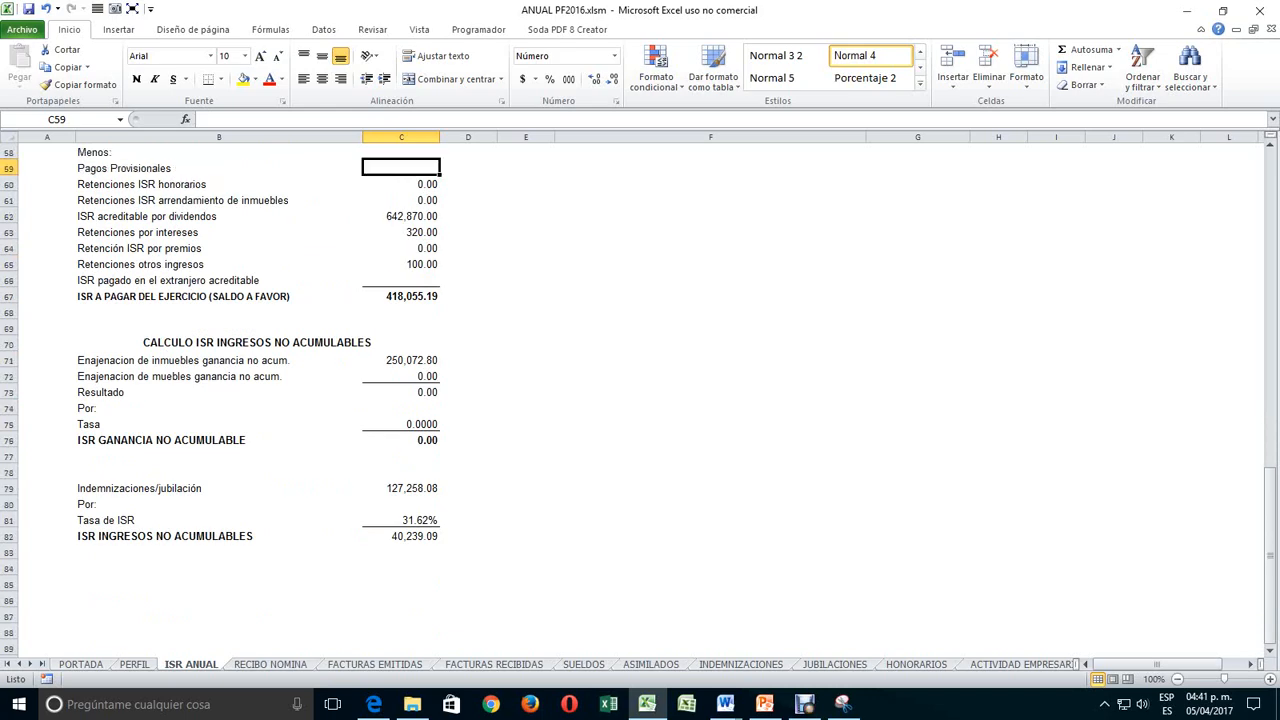
{"action": "scroll", "coordinate": [640, 400], "scroll_direction": "up", "scroll_amount": 3}
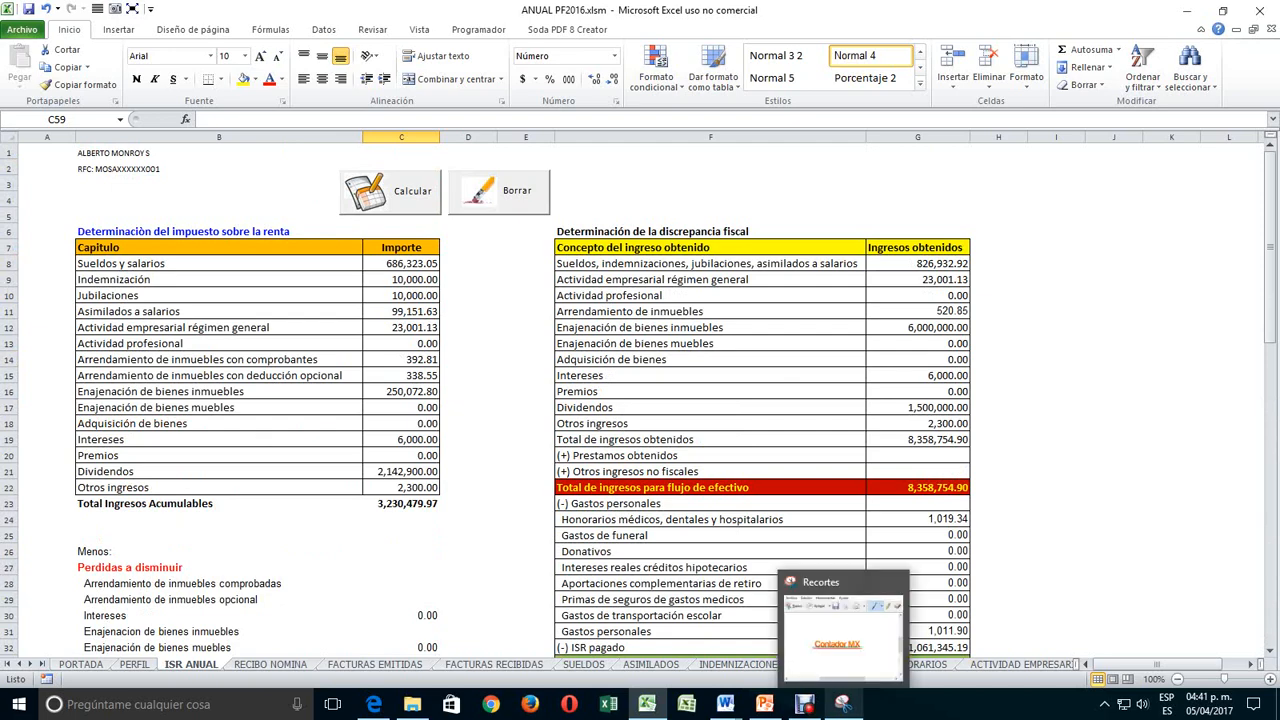
{"action": "left_click", "coordinate": [805, 704]}
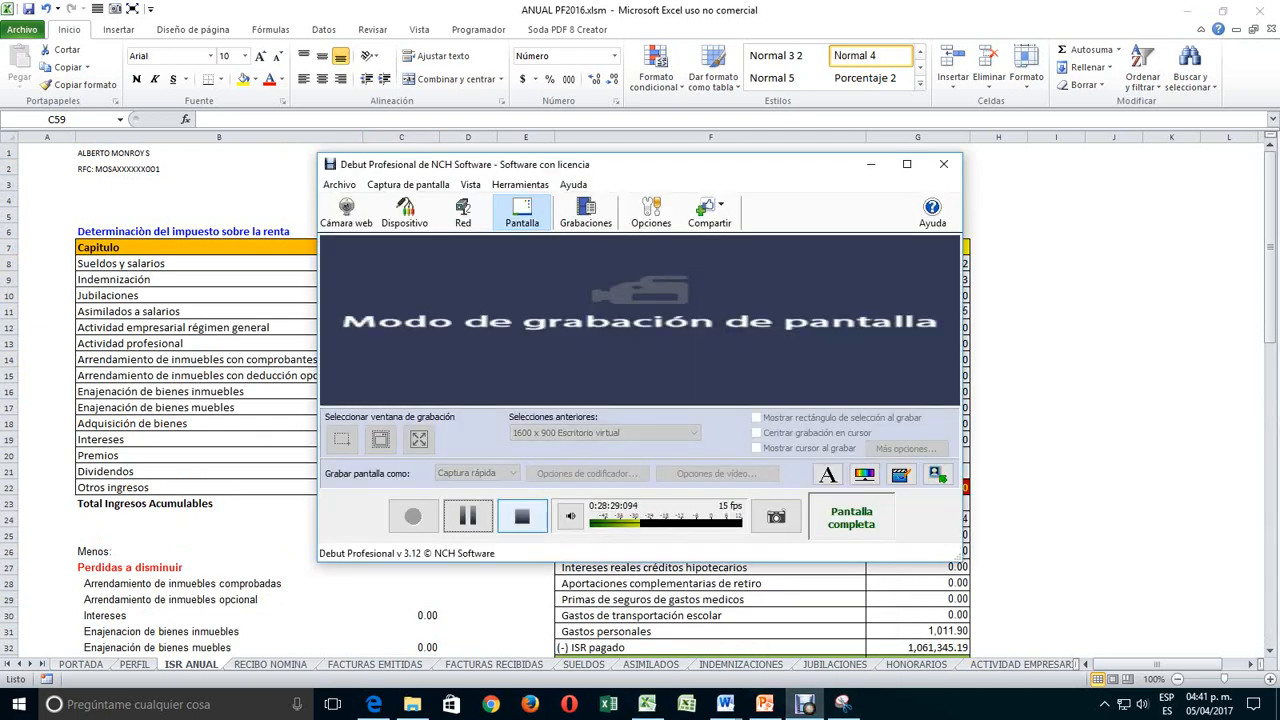